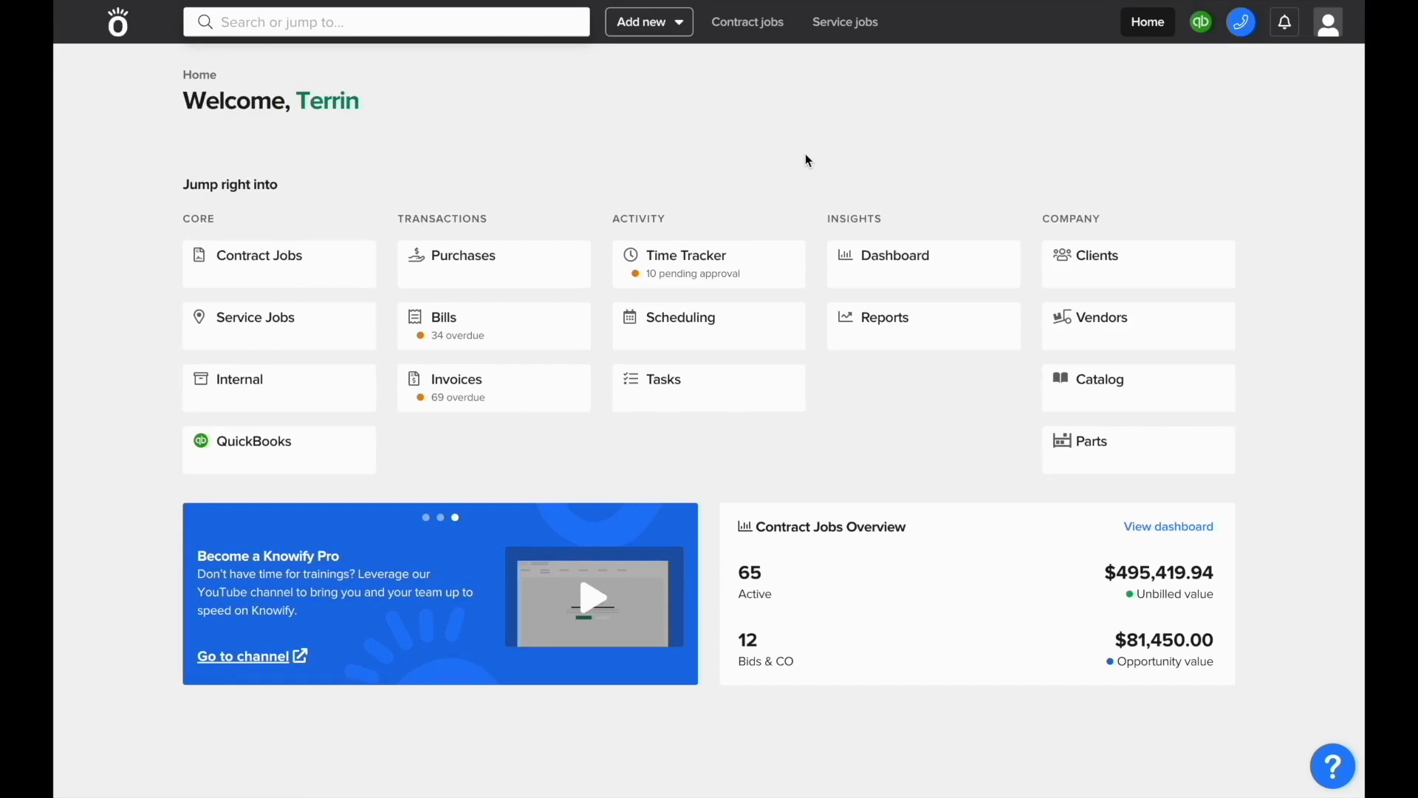
Step: Start a new contract job and name it with the suggested Project #00432 instead of 'Kitchen Remodel'
click(655, 30)
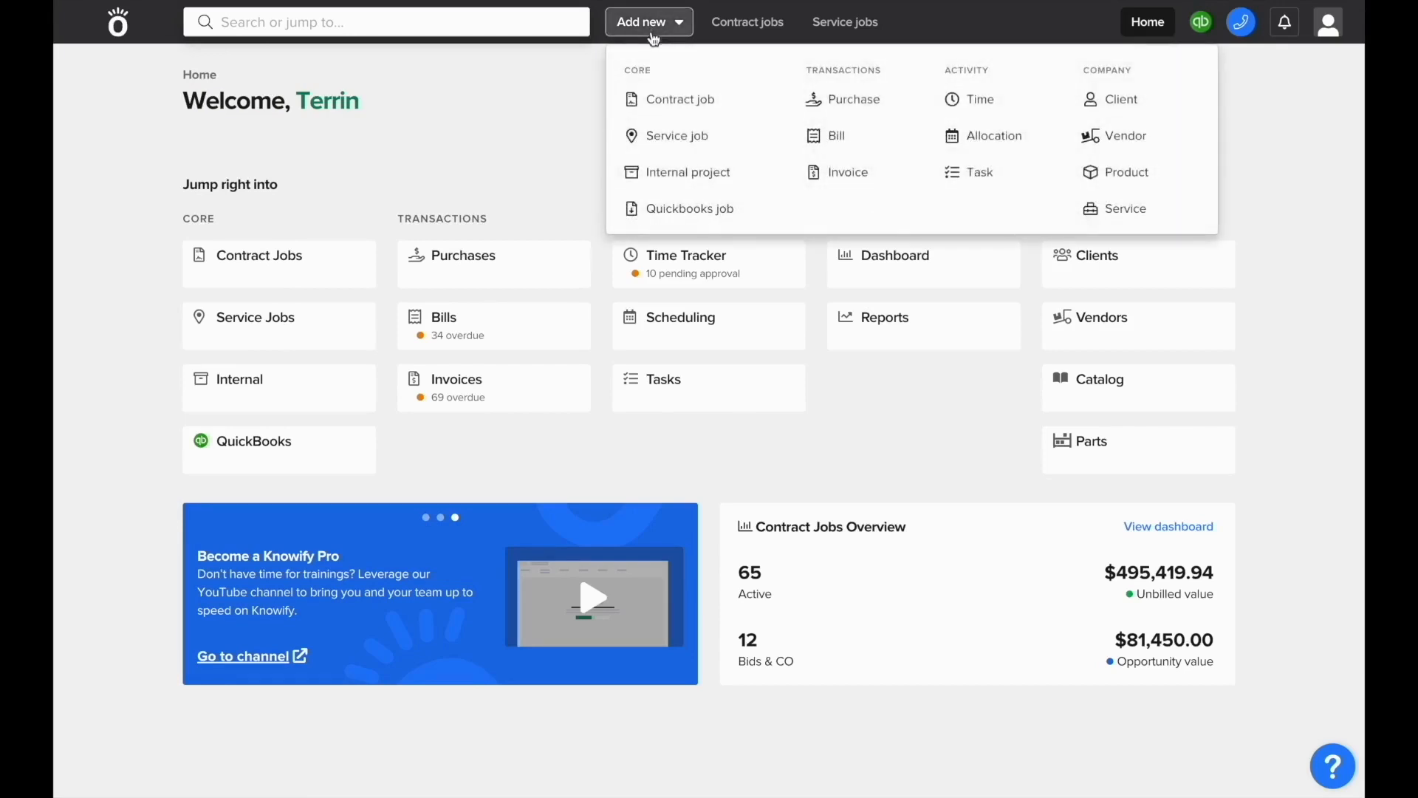
click(663, 99)
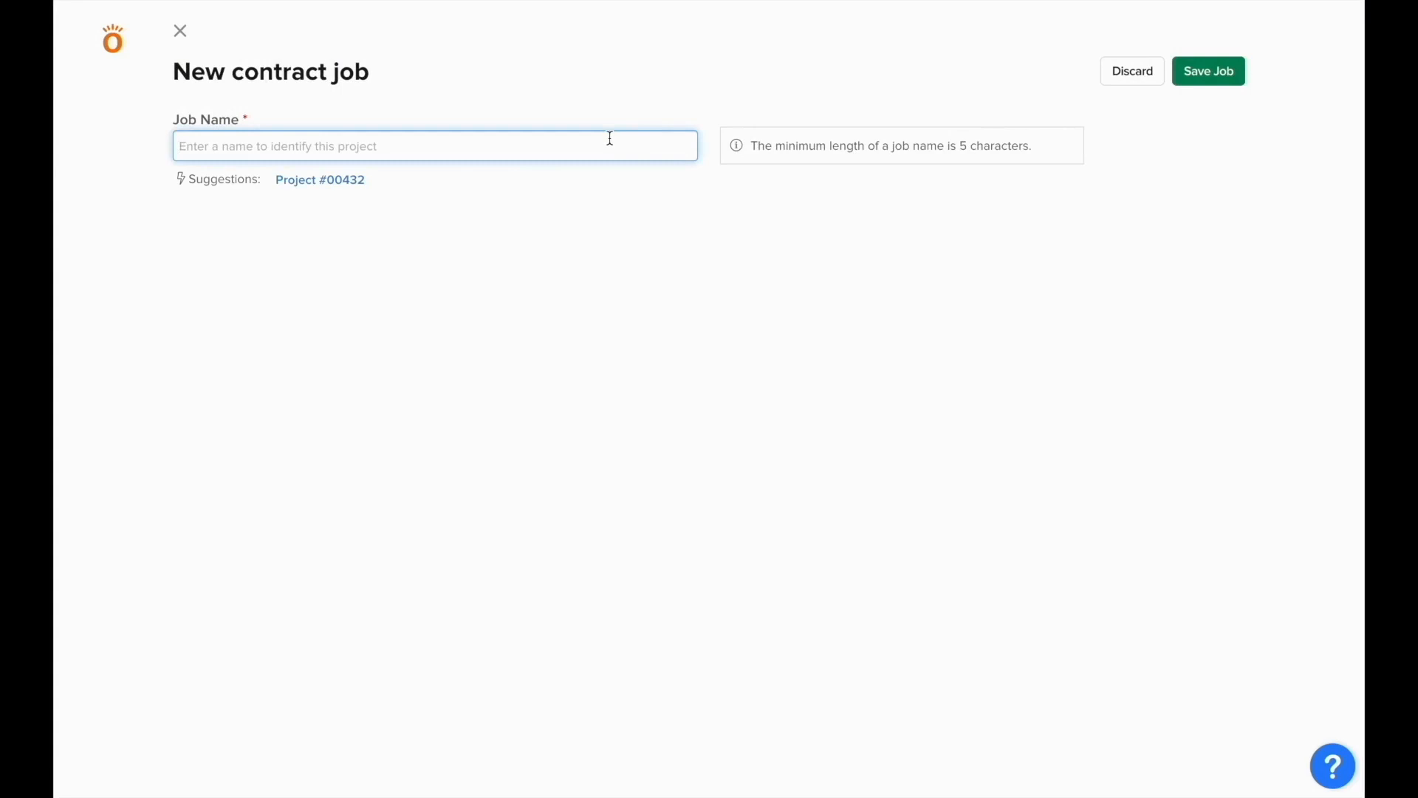
text(Kit)
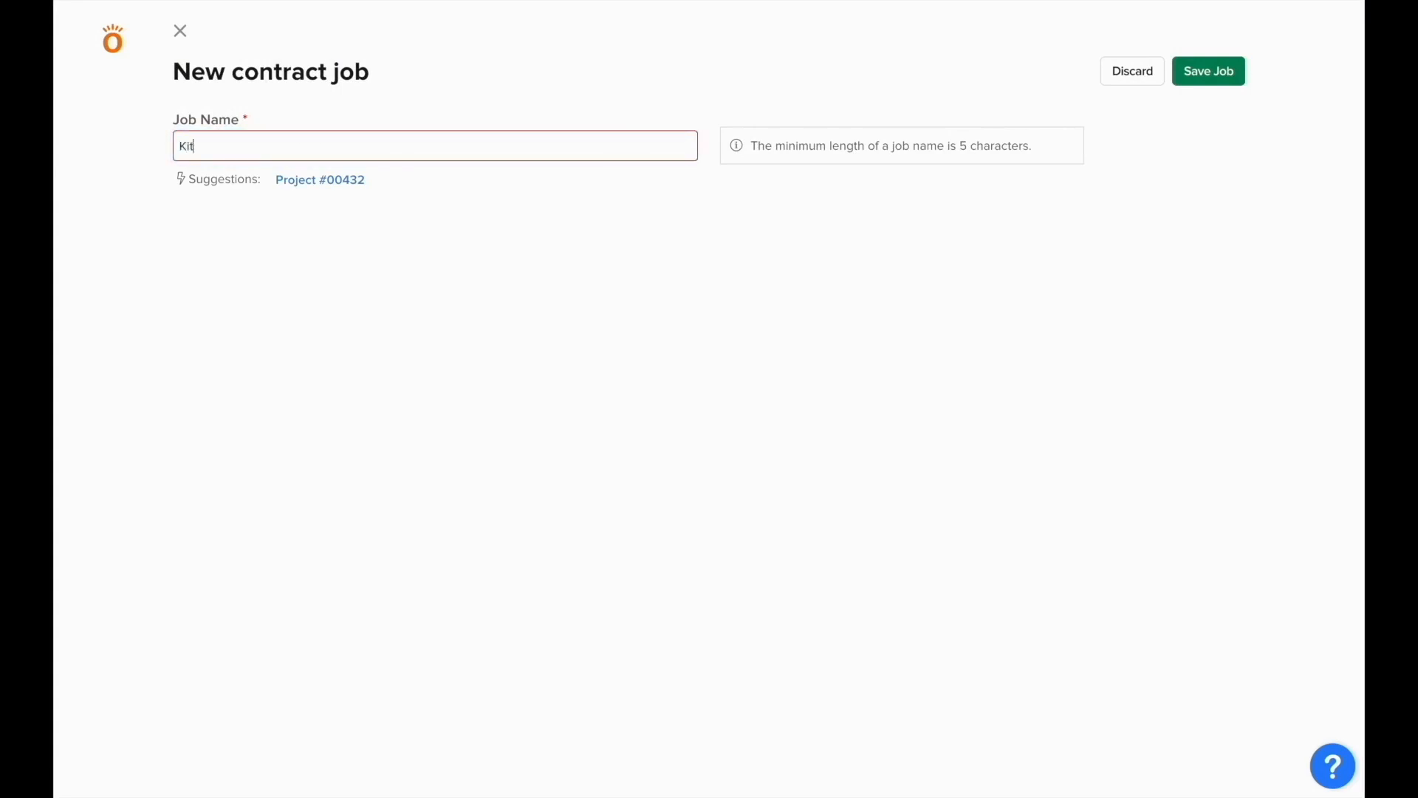
text(chen Remodel)
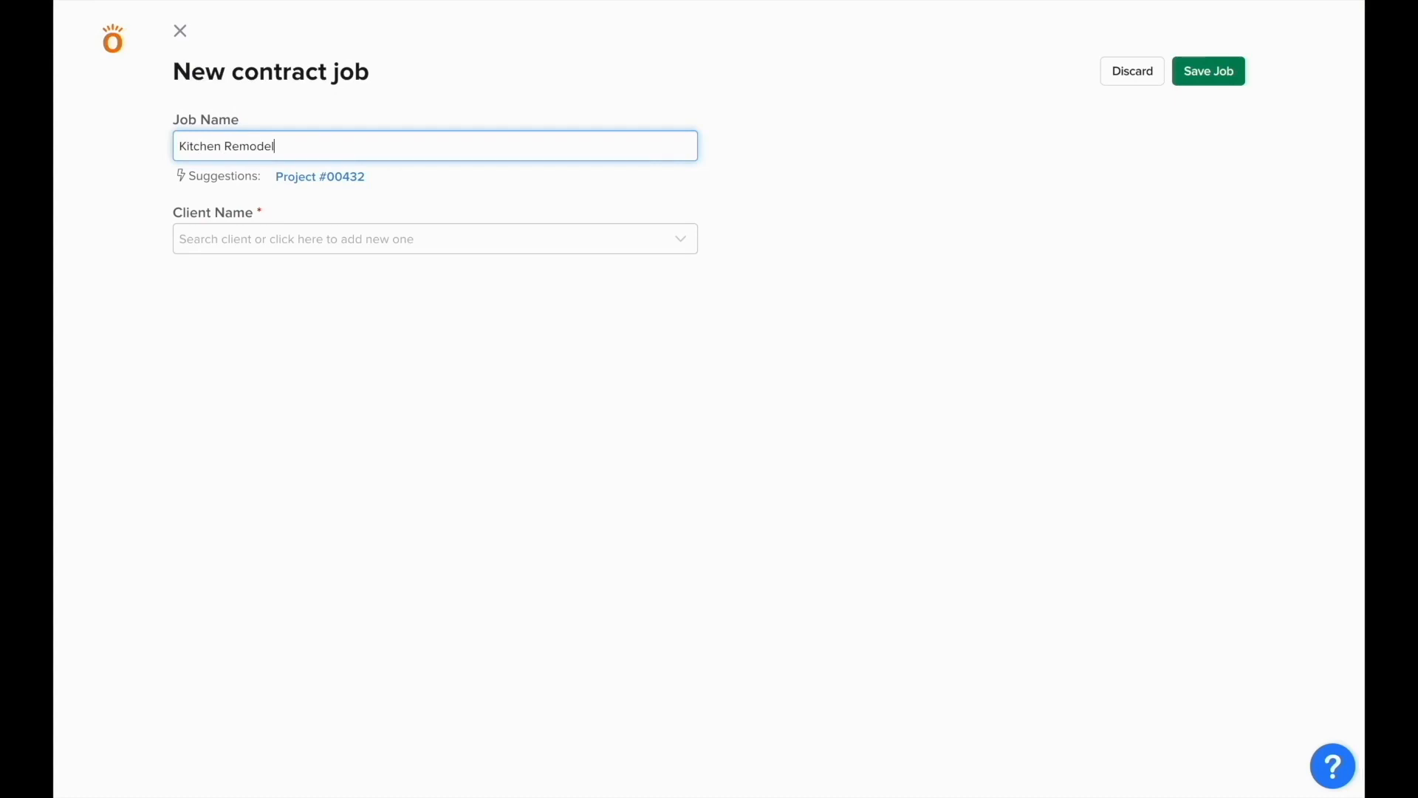
click(357, 185)
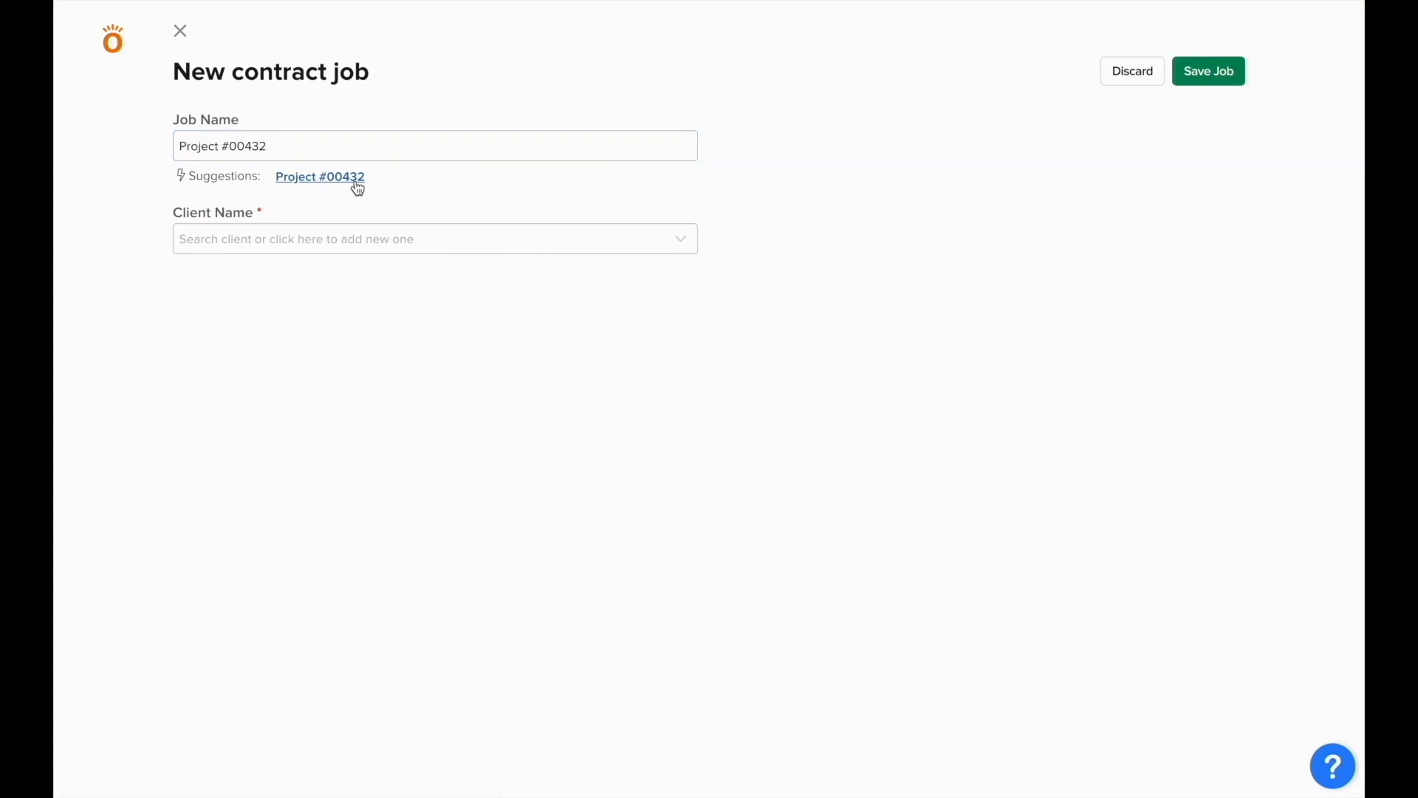
Step: Assign the job to a recently used client and make it a Fixed Price job
click(384, 248)
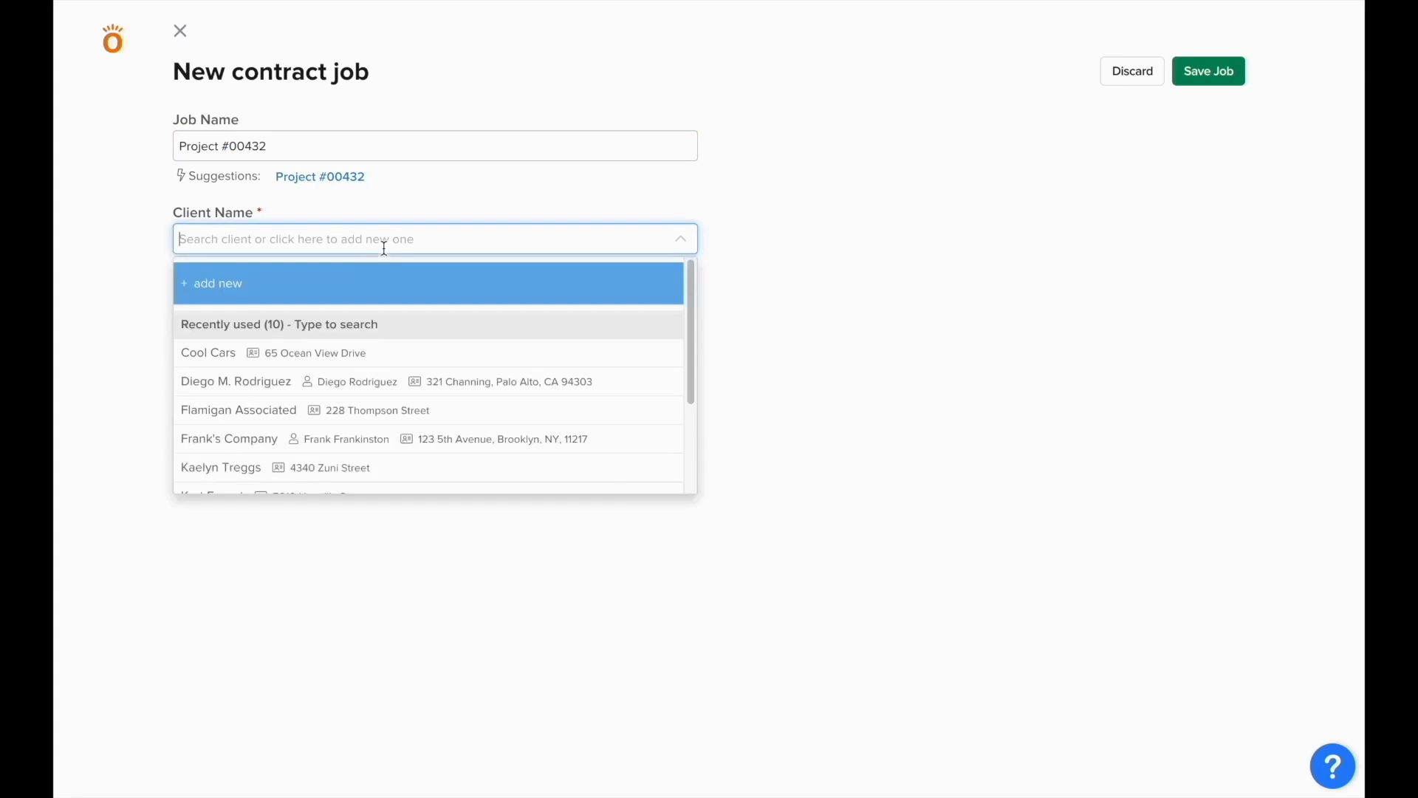
scroll(389, 411, down, 2)
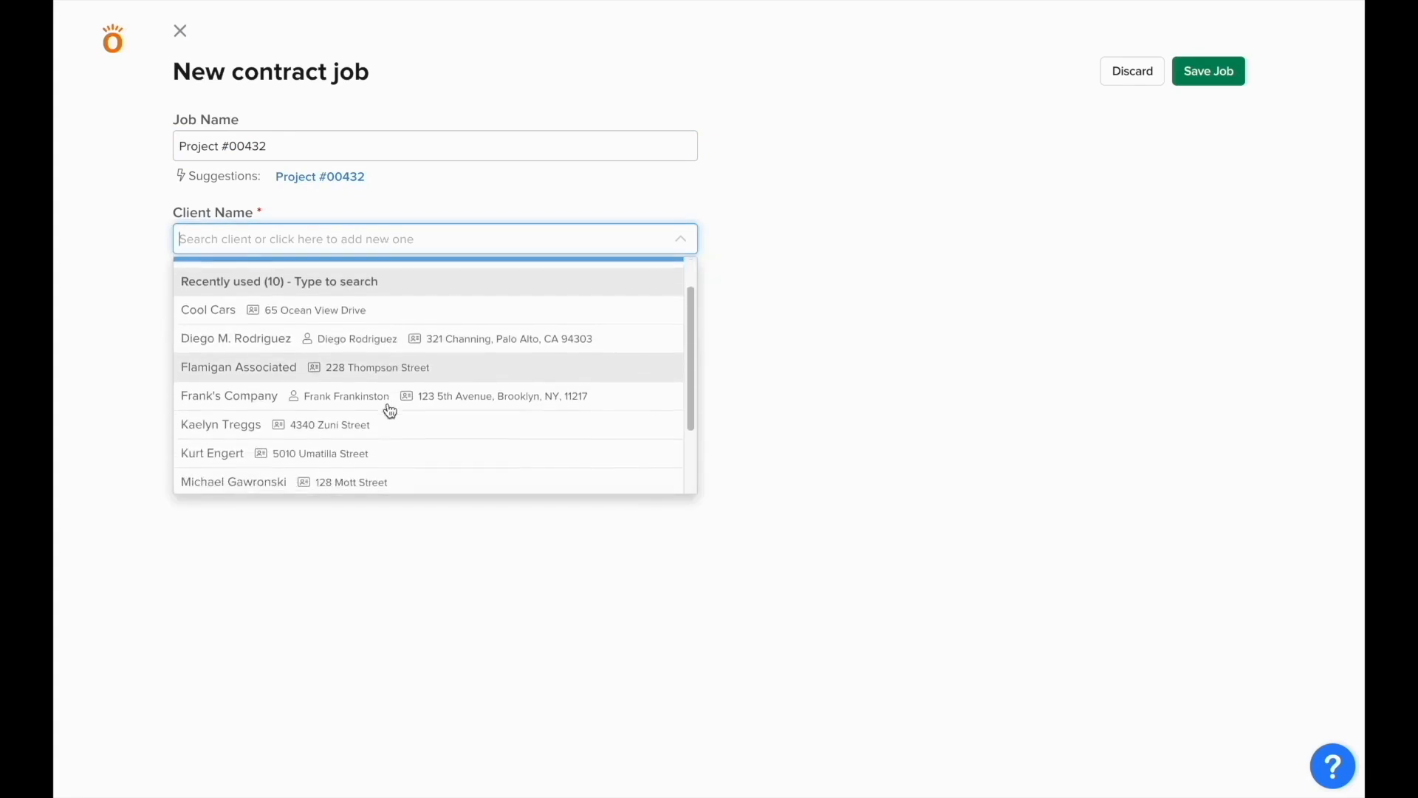
scroll(390, 410, up, 2)
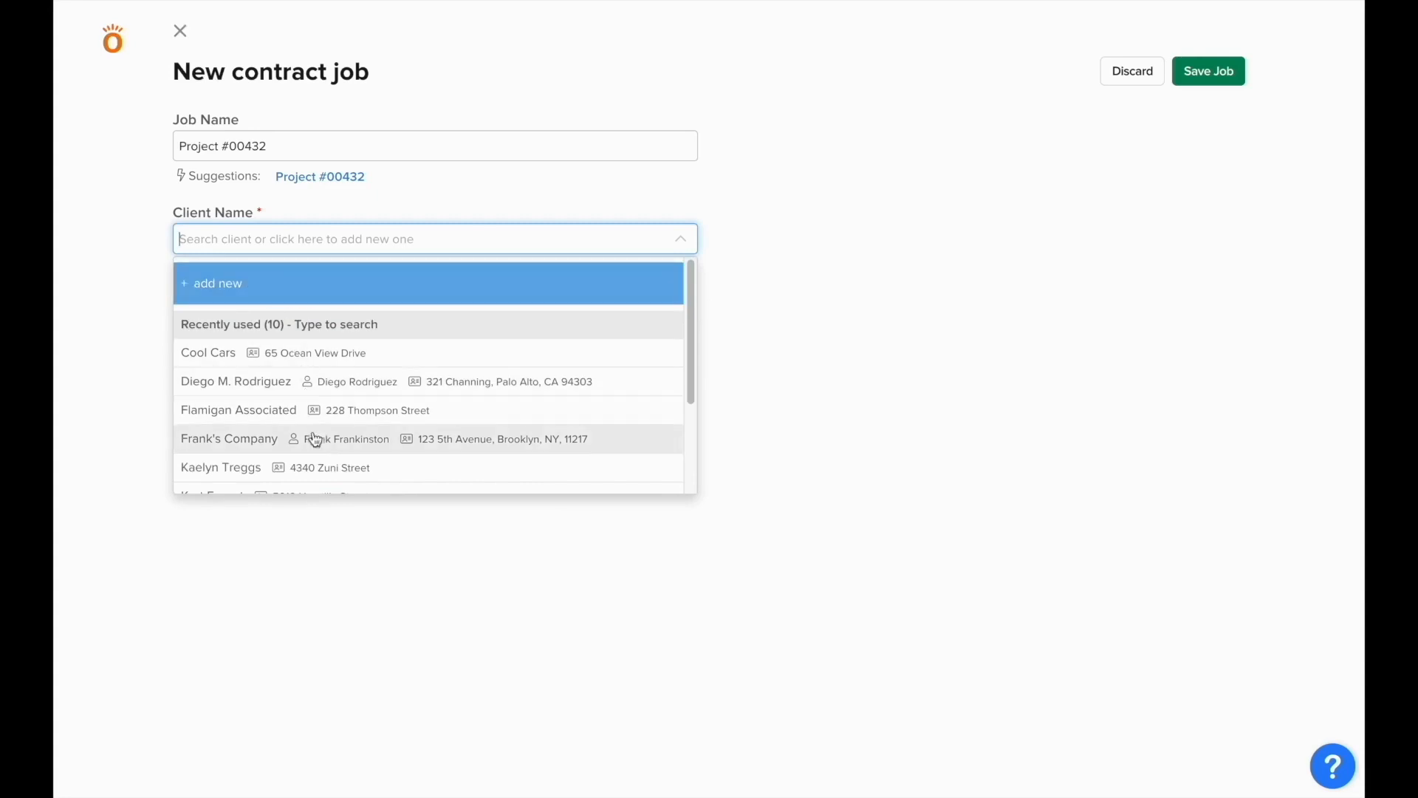
click(320, 468)
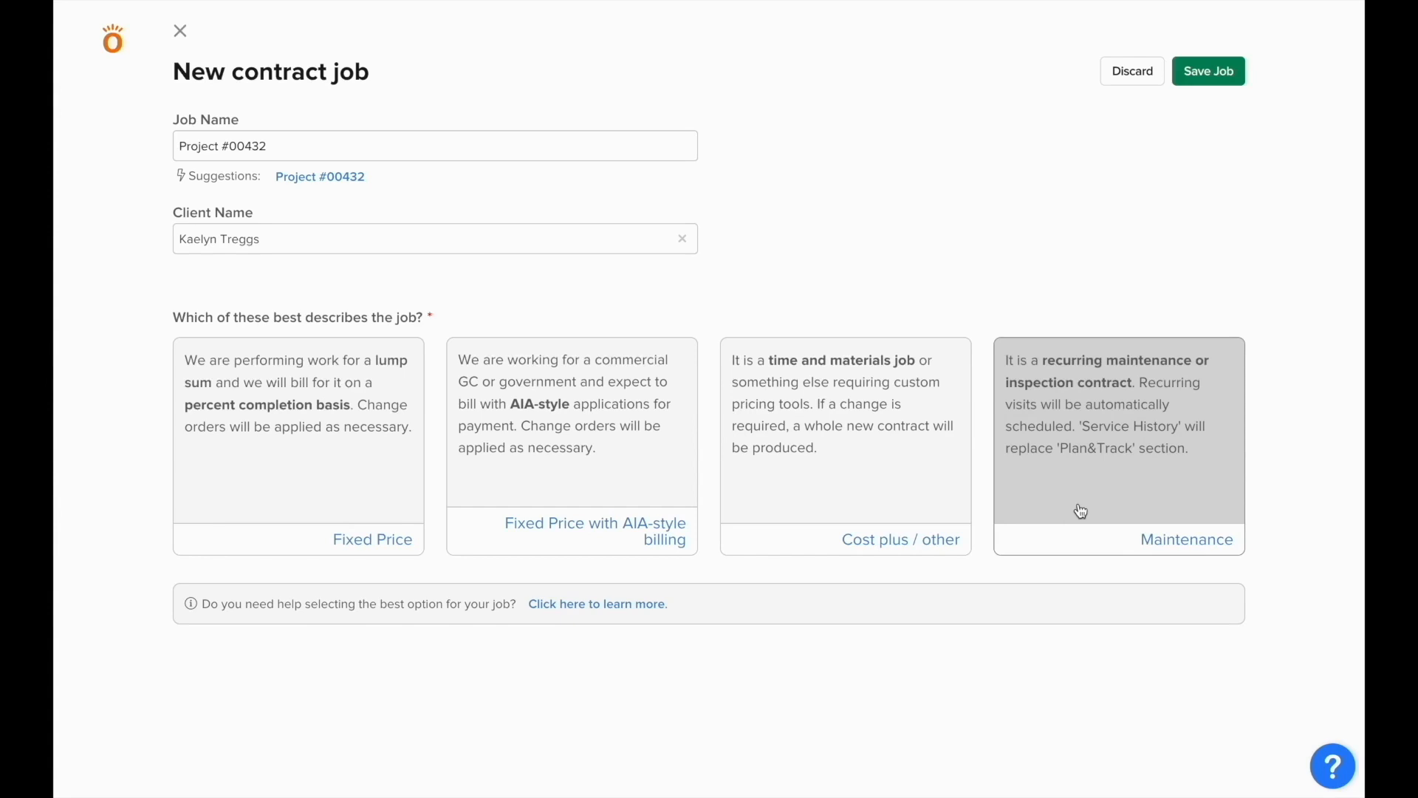
click(322, 537)
Step: Use Simple costing, then fill the proposal's attention contact, PO 1297 and suggested contract 52084
click(317, 638)
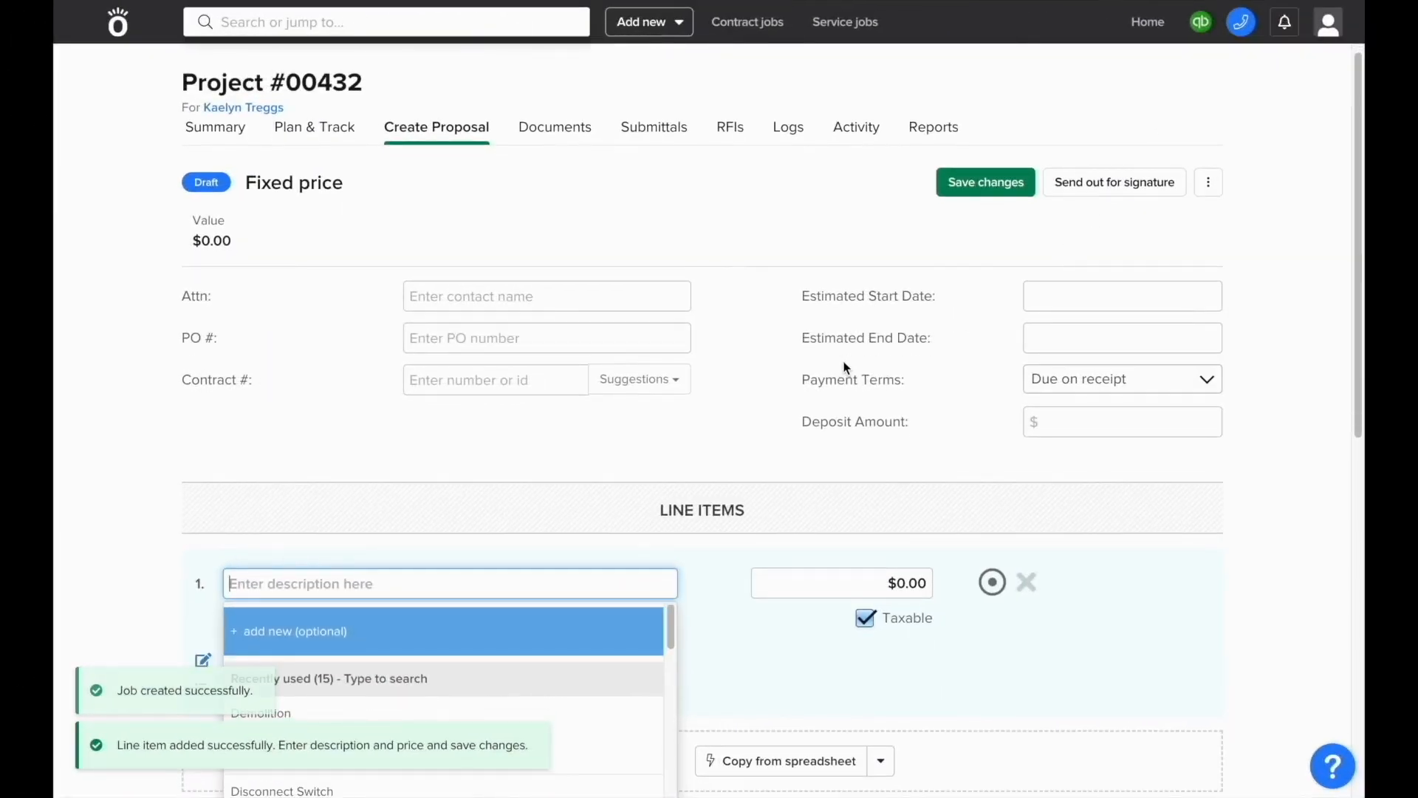
click(642, 308)
text(Kae)
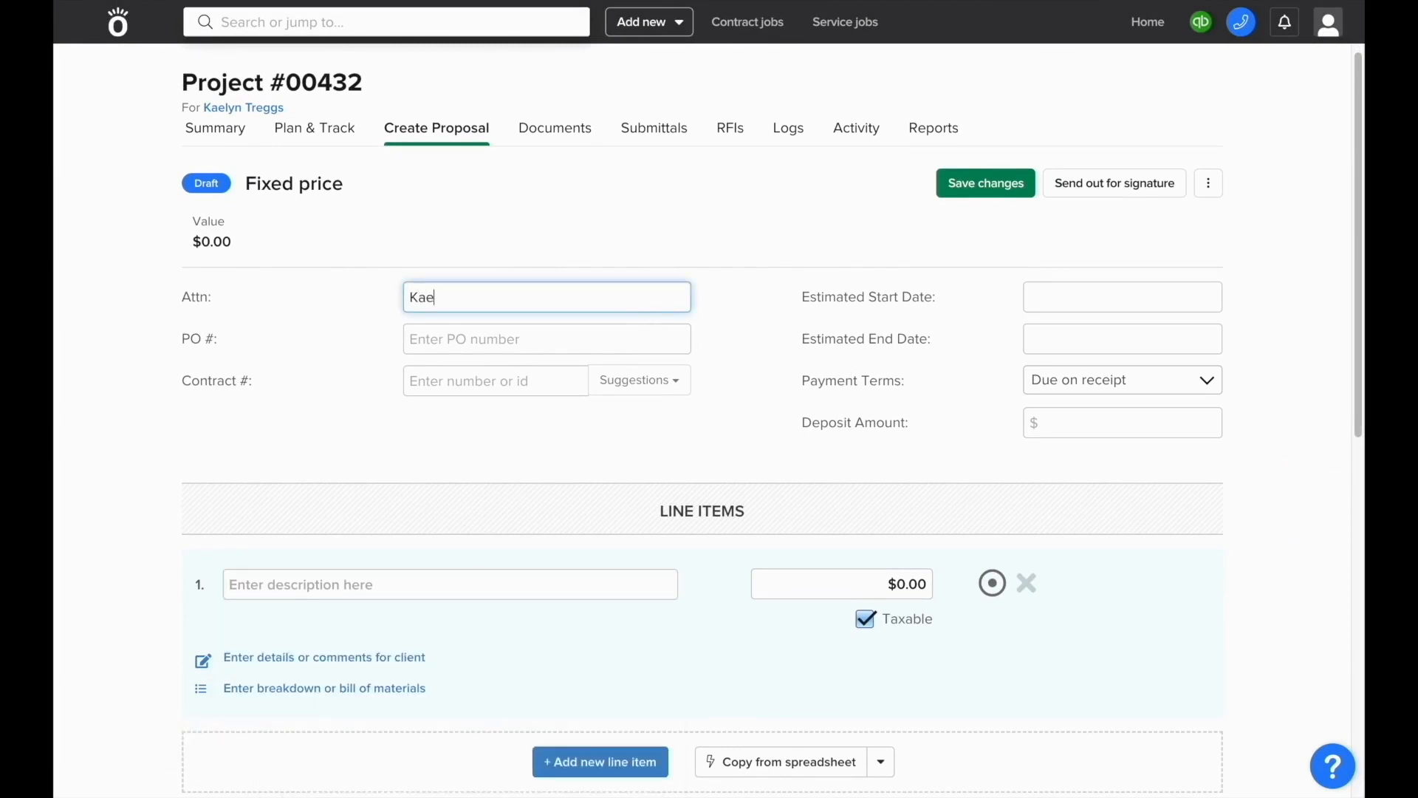
click(622, 346)
text(1297)
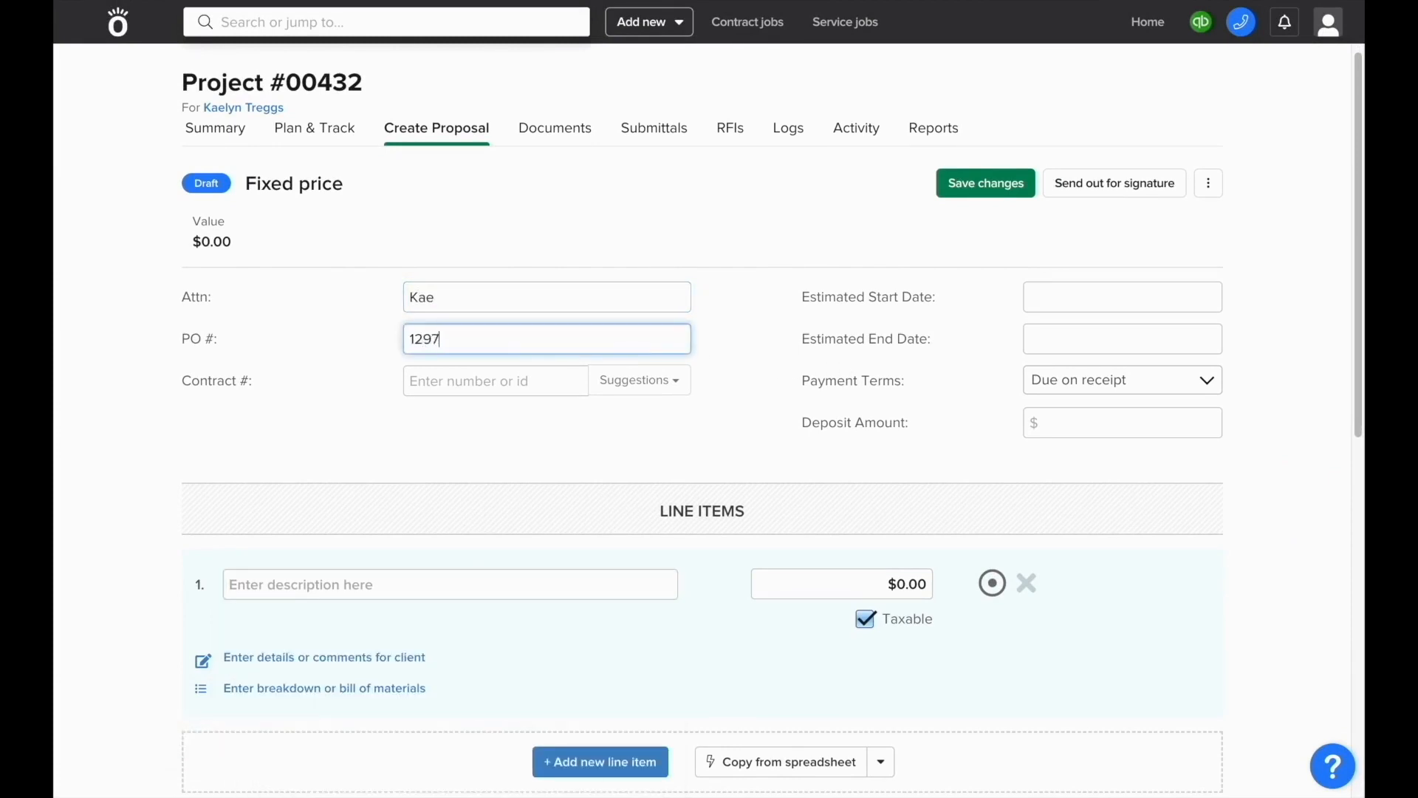
click(581, 384)
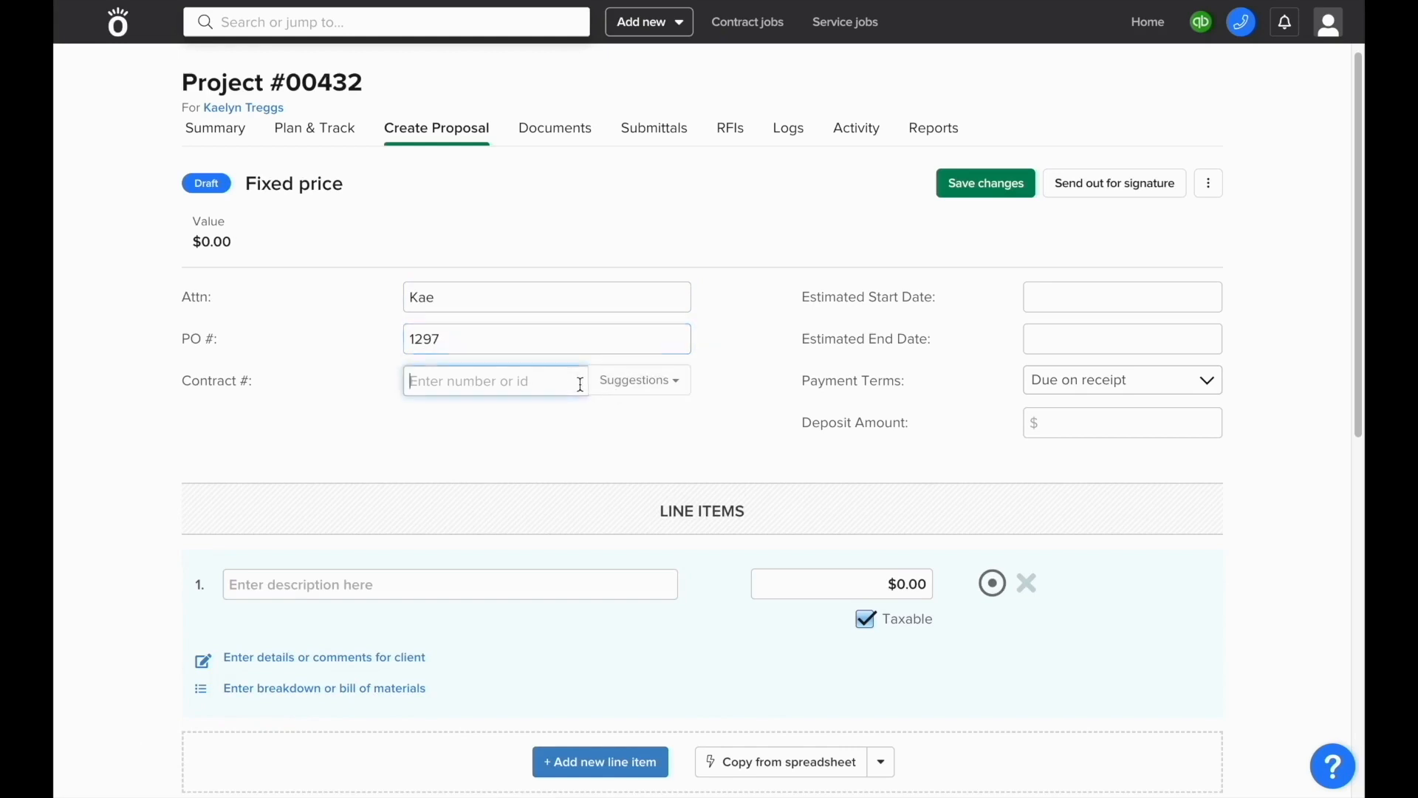
click(618, 389)
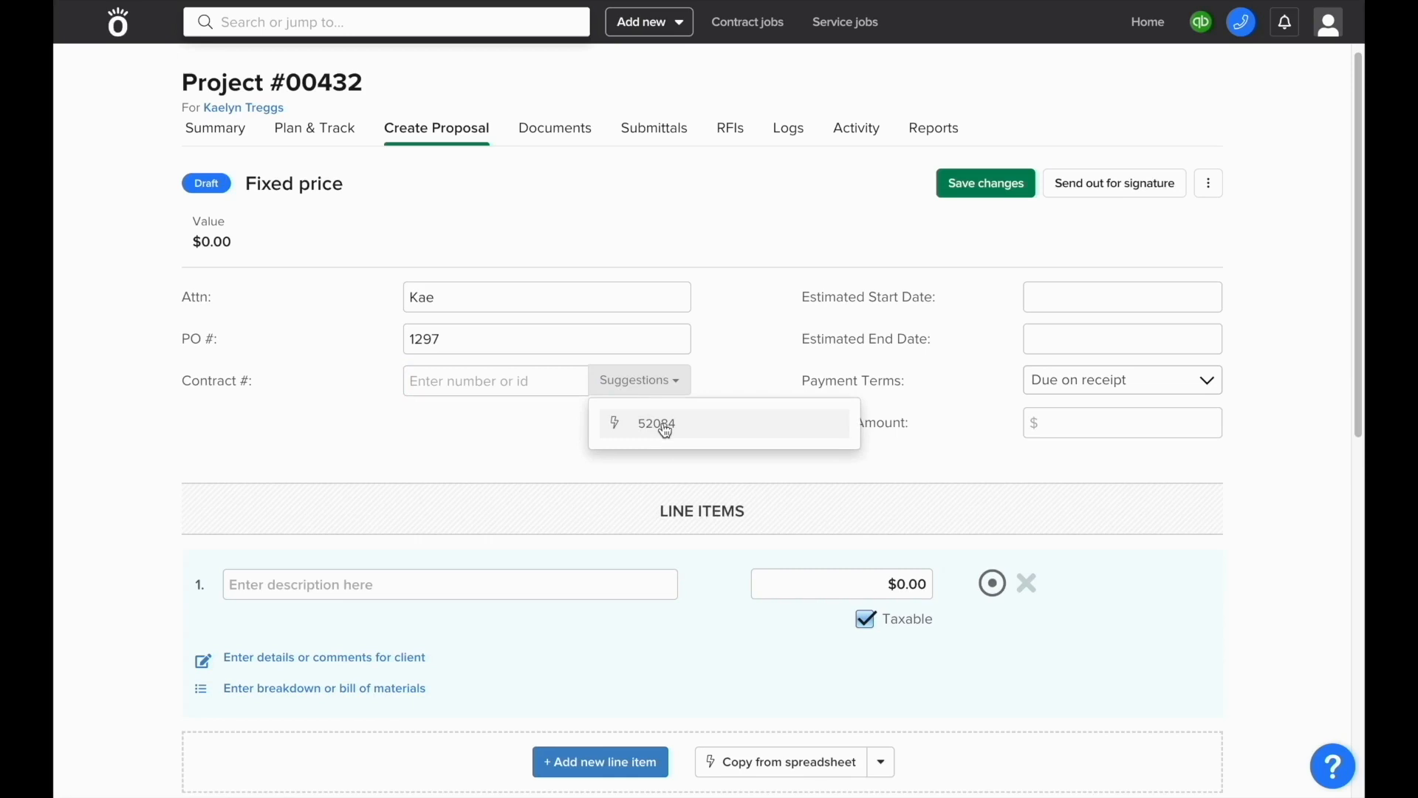
click(665, 427)
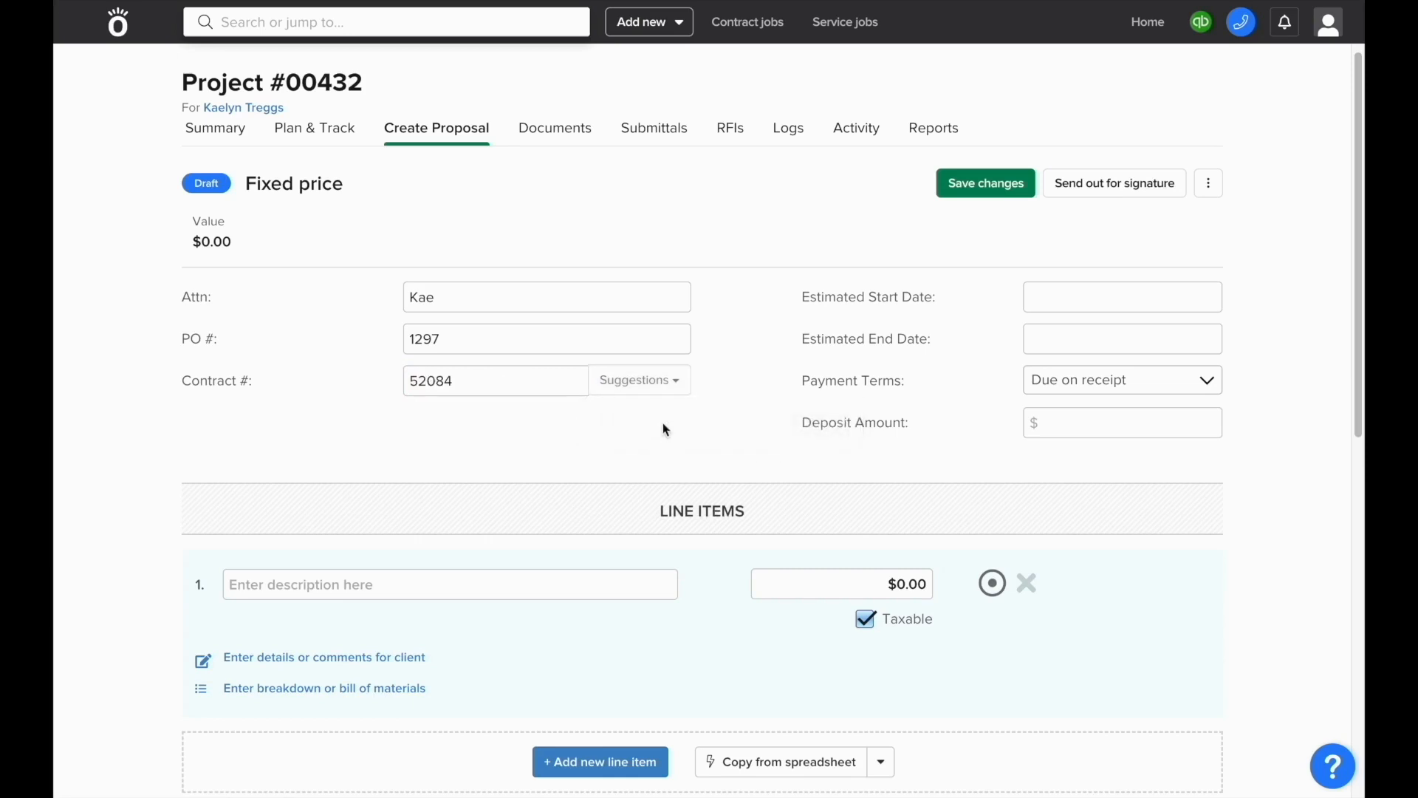
Step: Set the estimated start and end dates to 05/01/23 and 05/31/23
click(1032, 303)
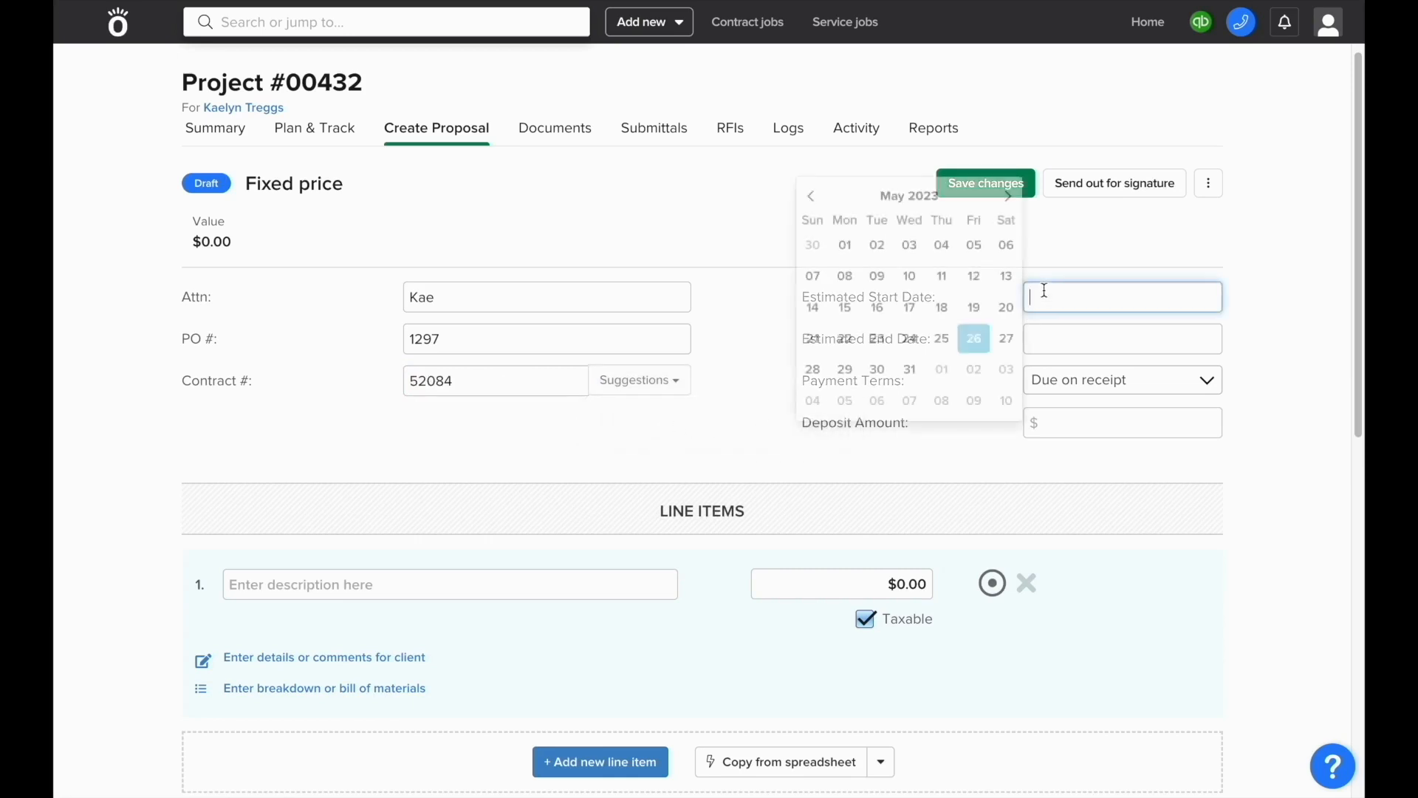
click(845, 244)
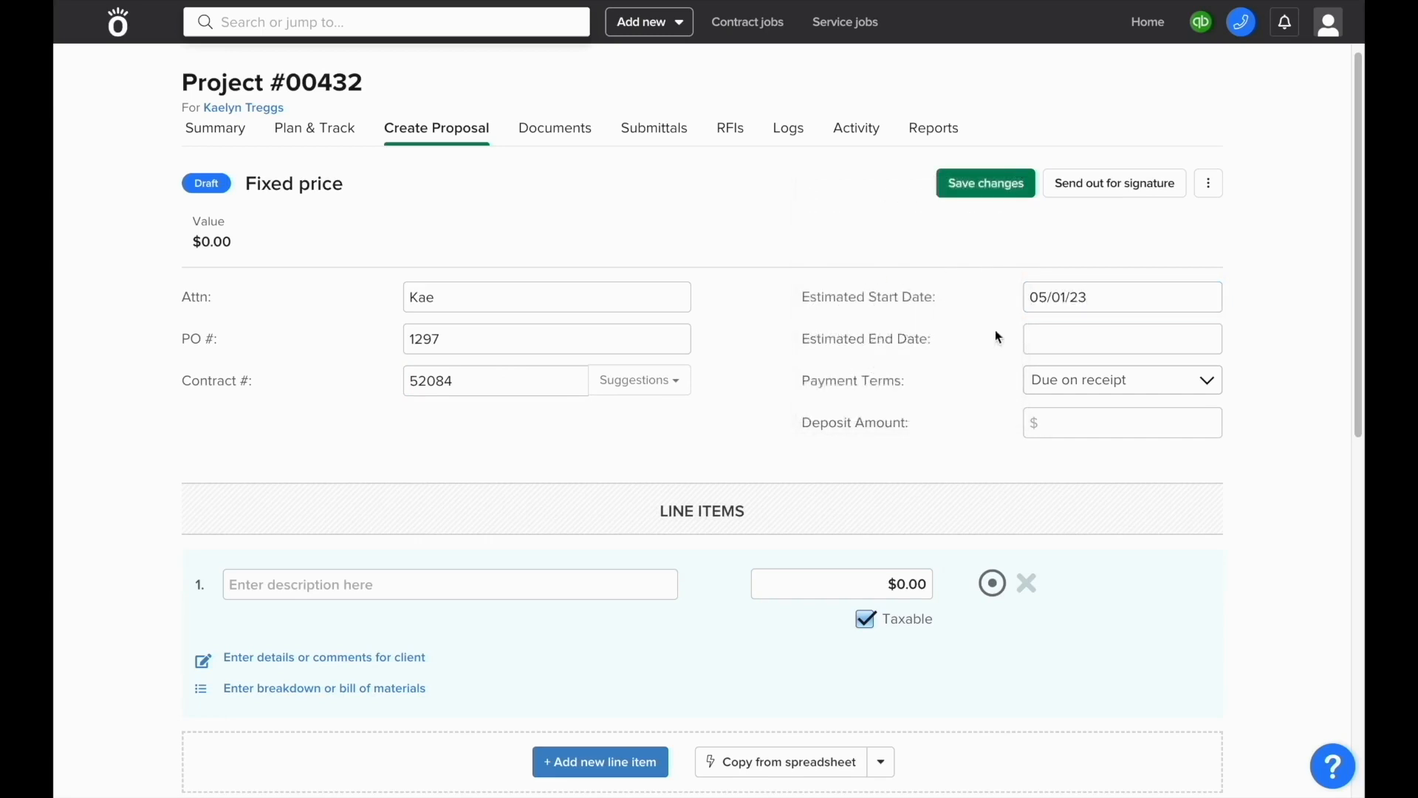
click(1052, 337)
click(909, 412)
Step: Make line item 1 the Site Prep / Demolition catalog item priced at $4,000.00
scroll(909, 420, down, 2)
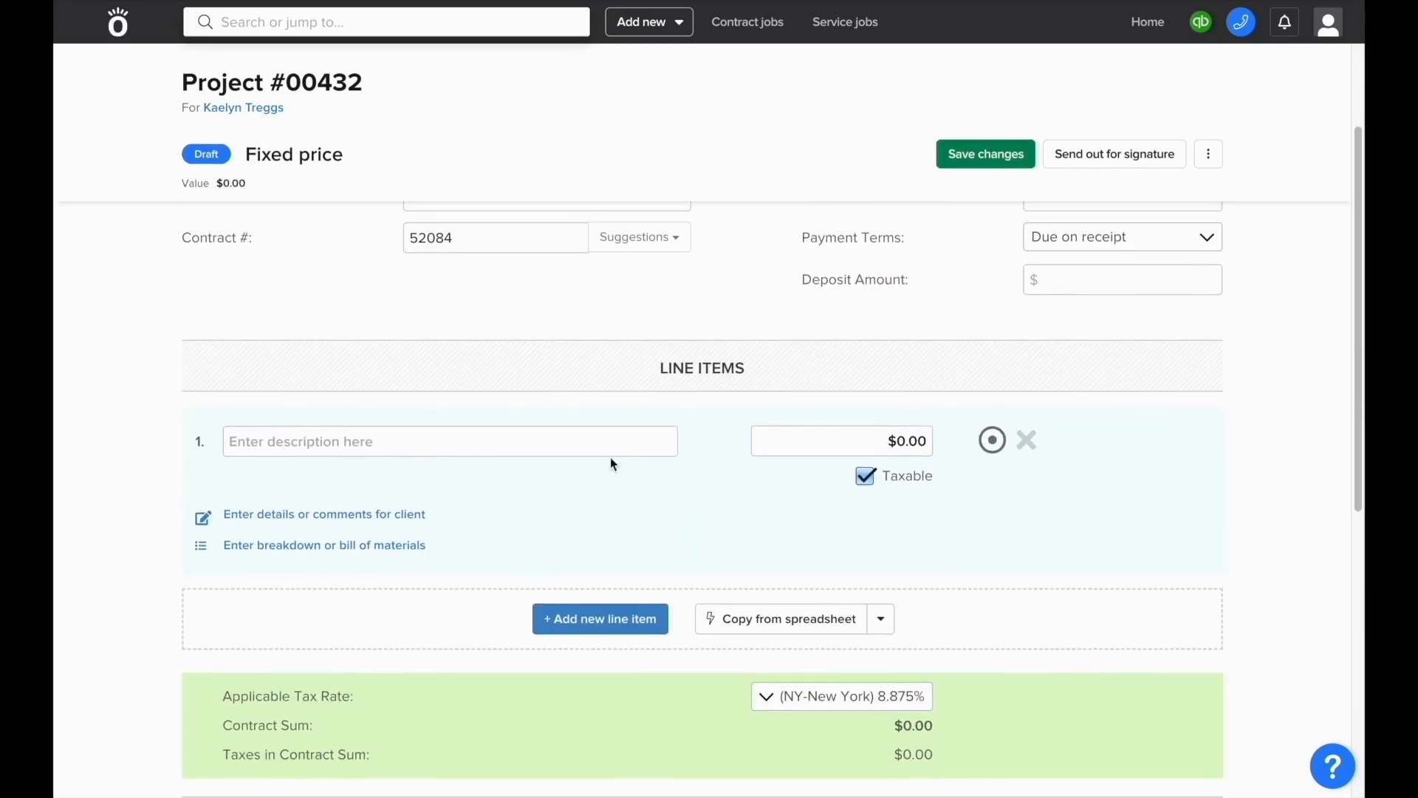
click(592, 443)
text(Demolition)
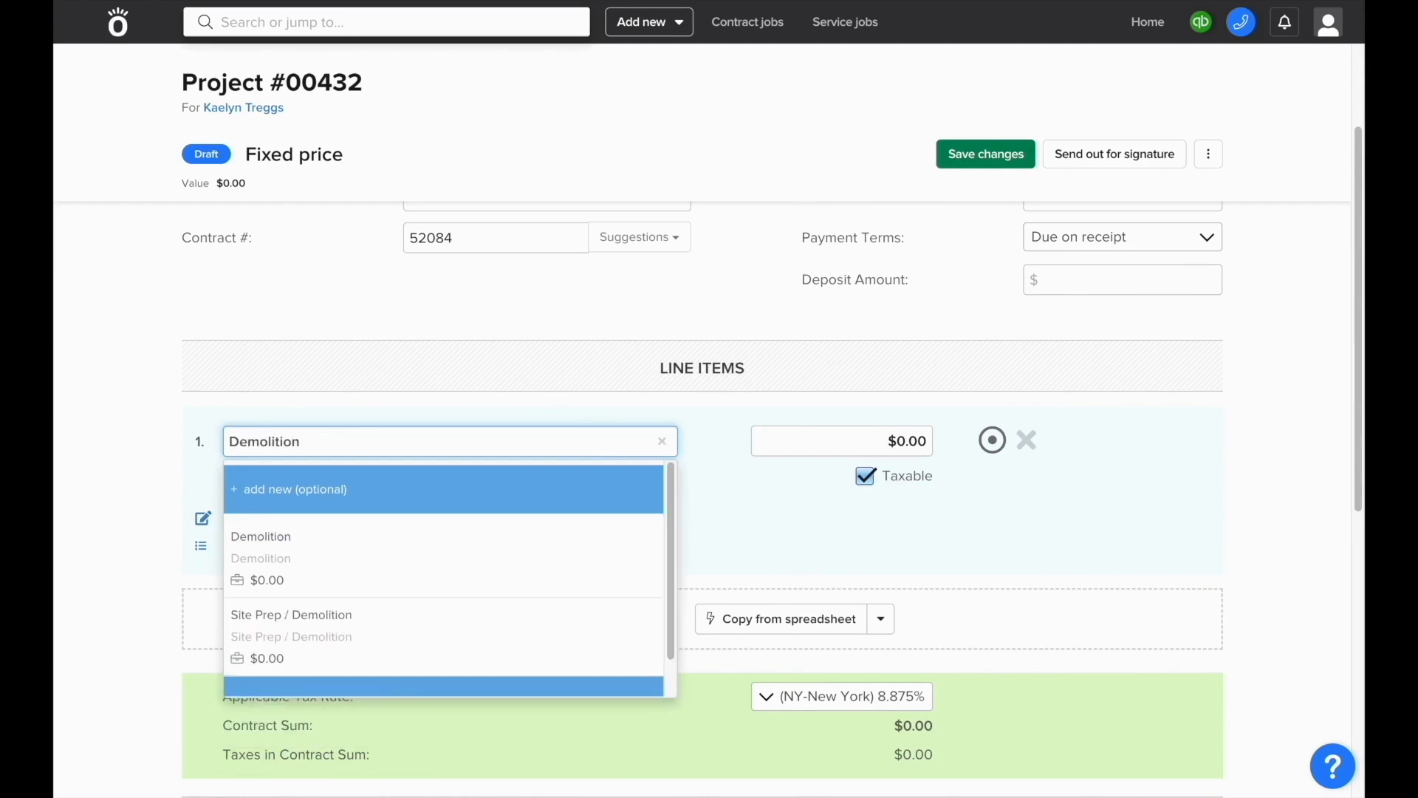
click(510, 618)
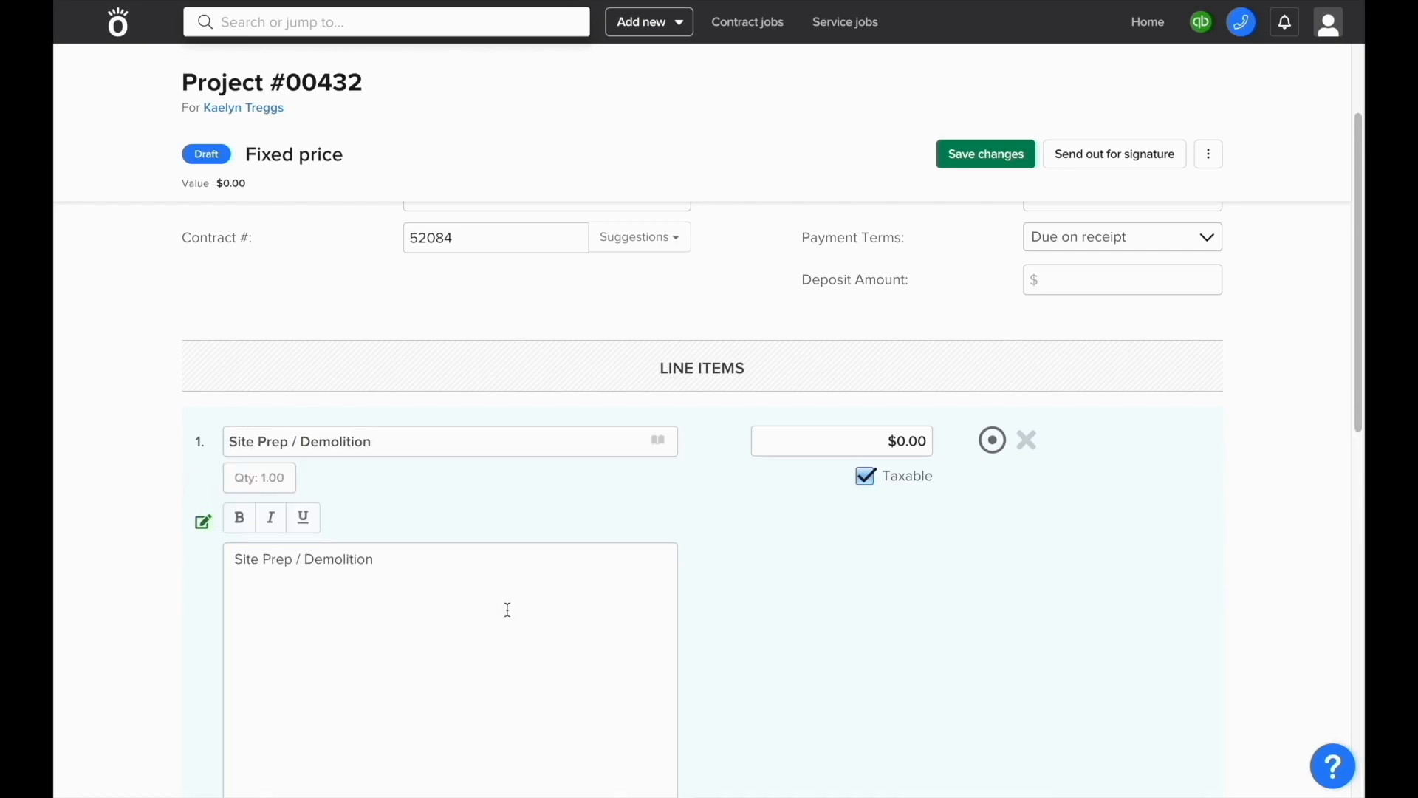
click(800, 447)
text(4000)
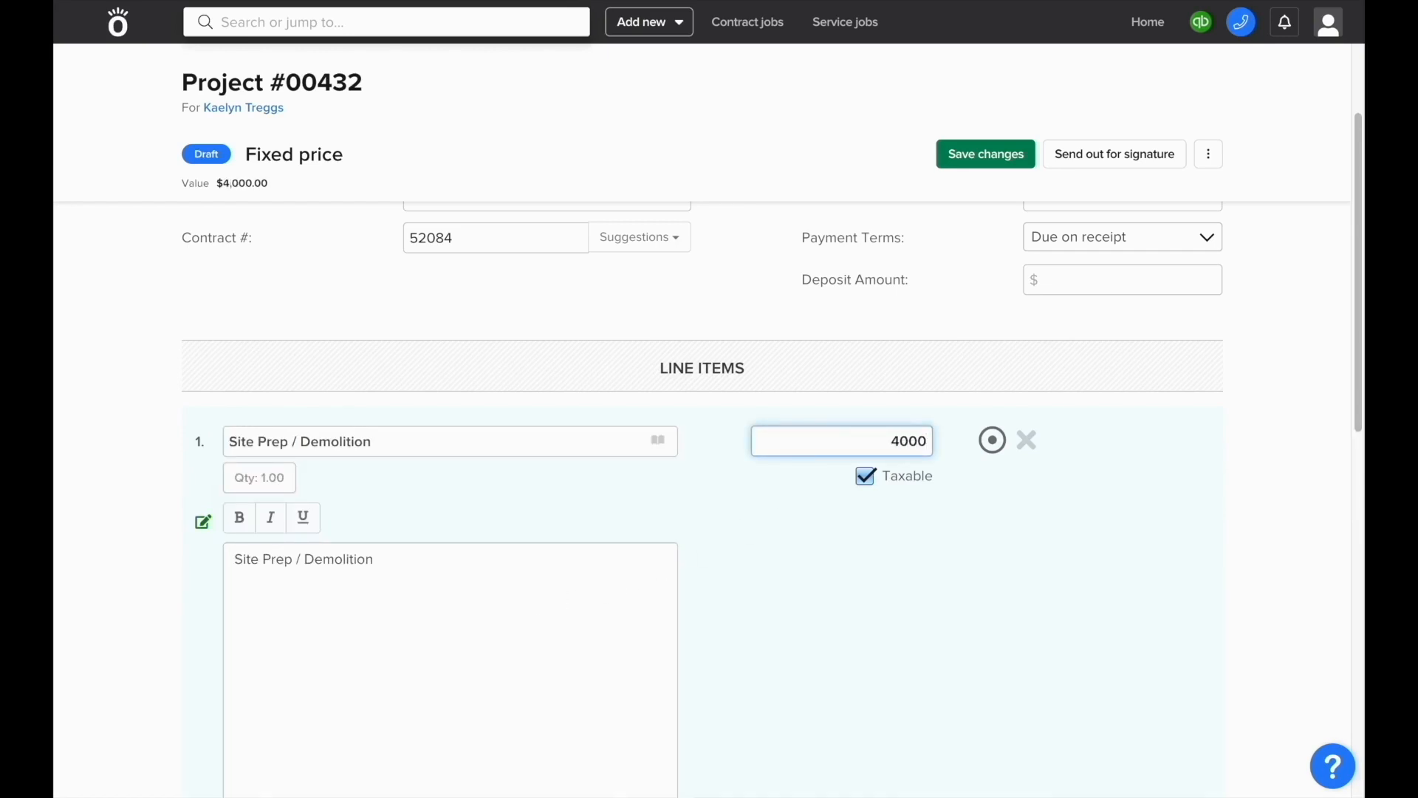
click(775, 523)
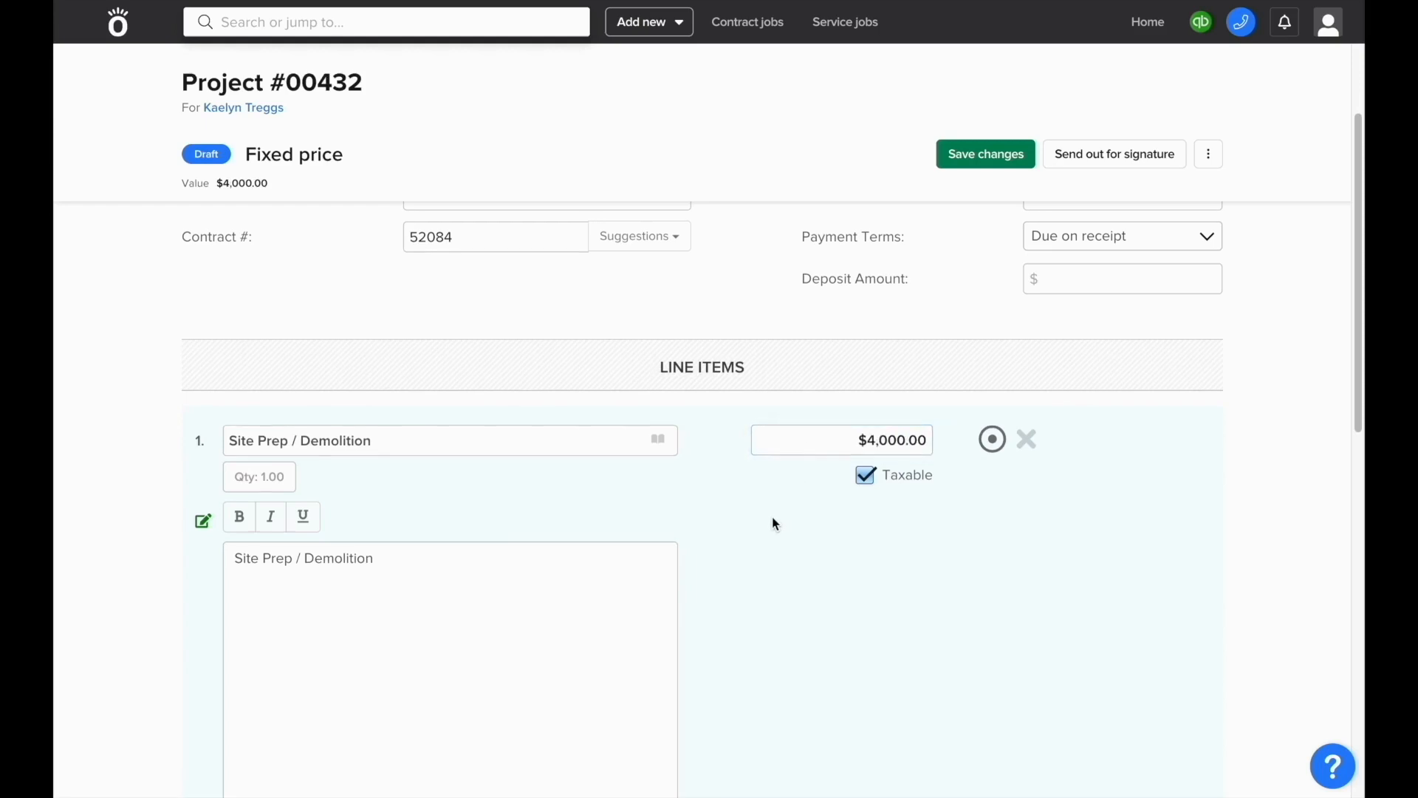
scroll(775, 523, down, 4)
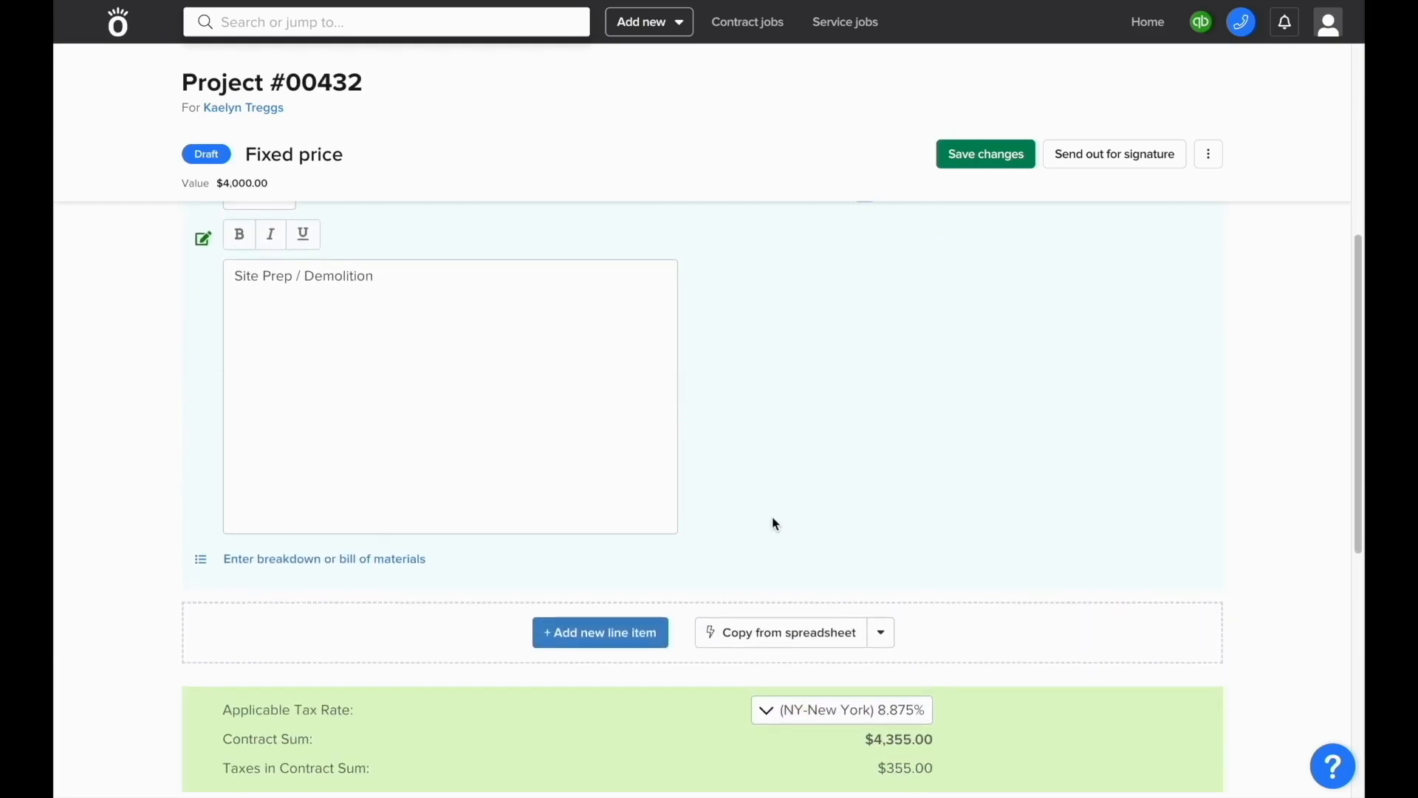
Step: Add line item 2 as the Framing catalog item priced at $8,000
click(609, 641)
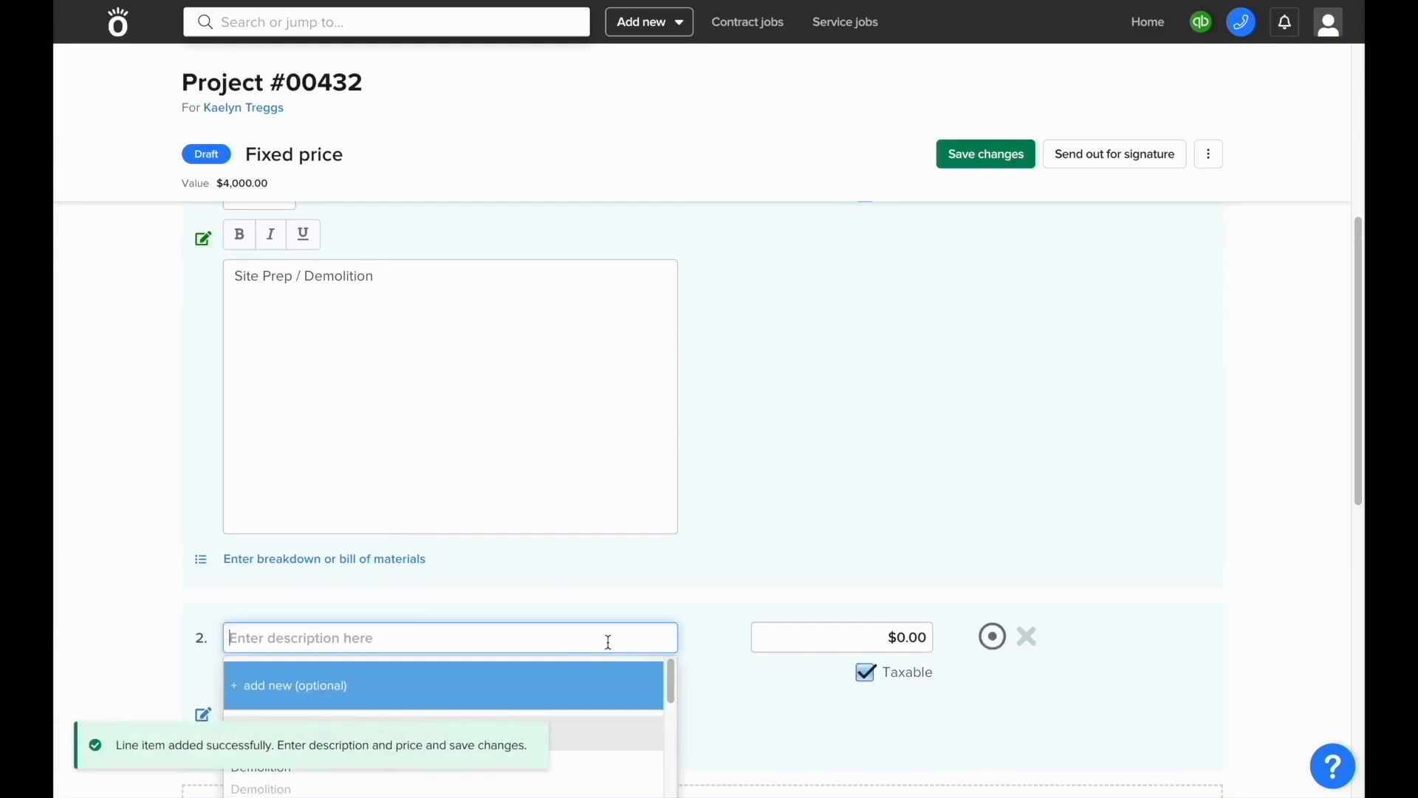
text(Framing)
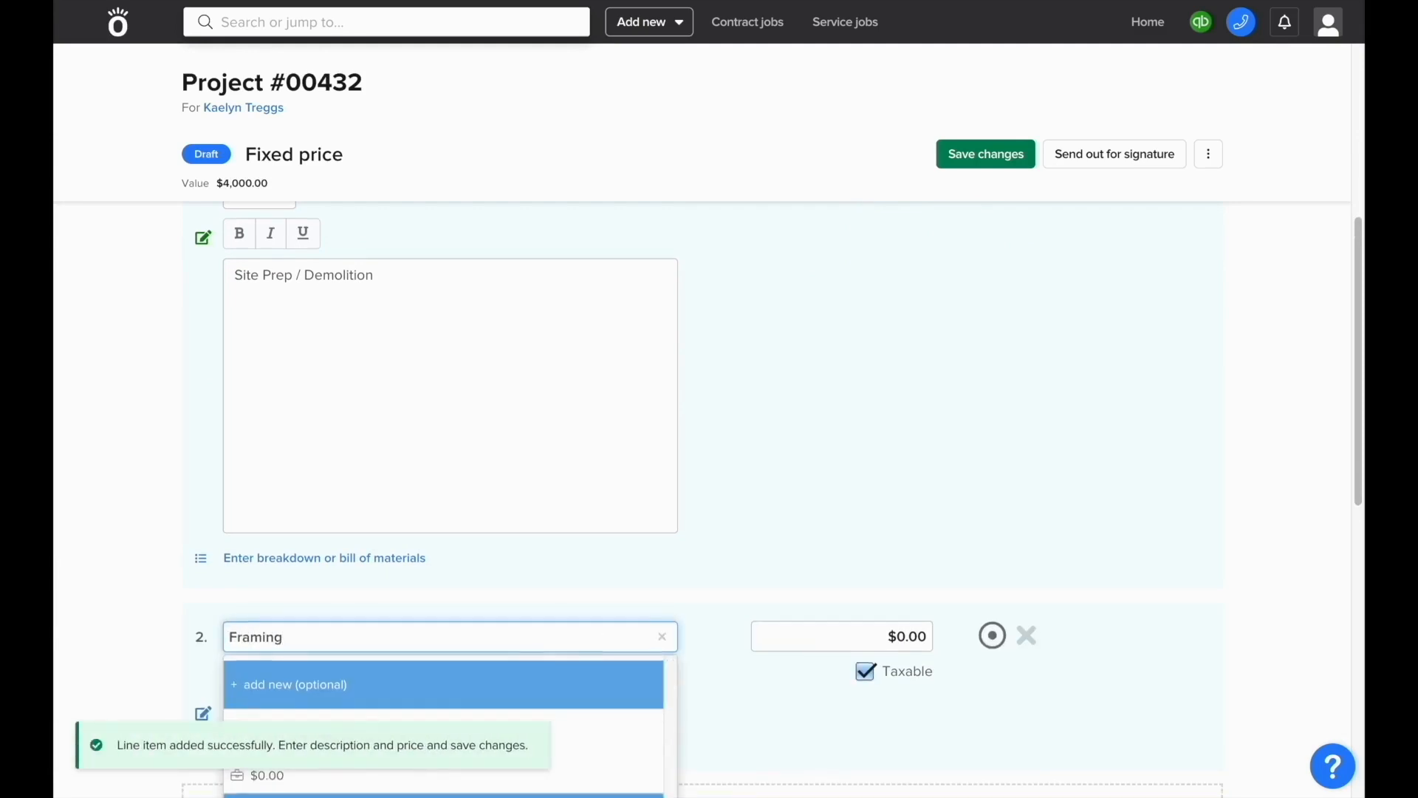
scroll(576, 620, down, 2)
click(577, 617)
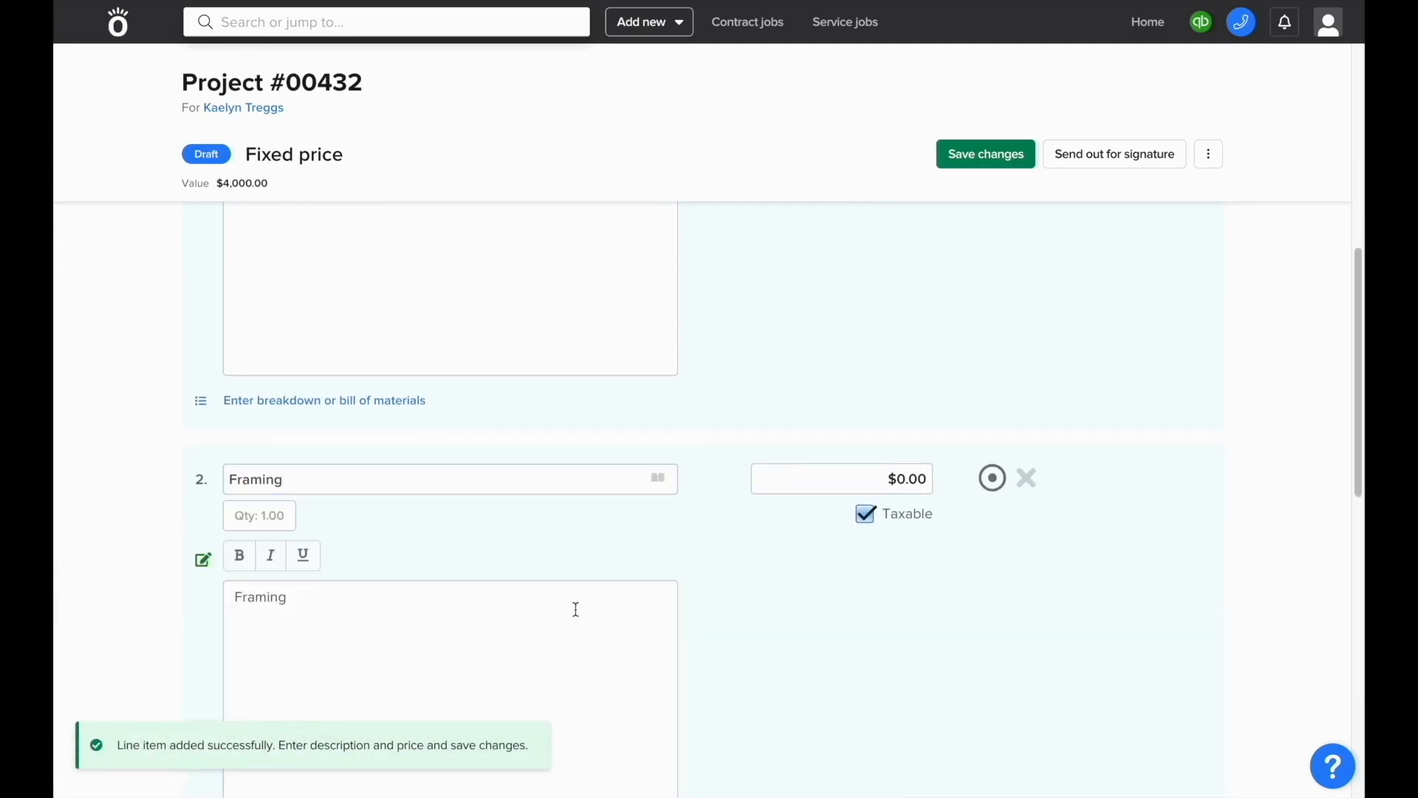
click(796, 491)
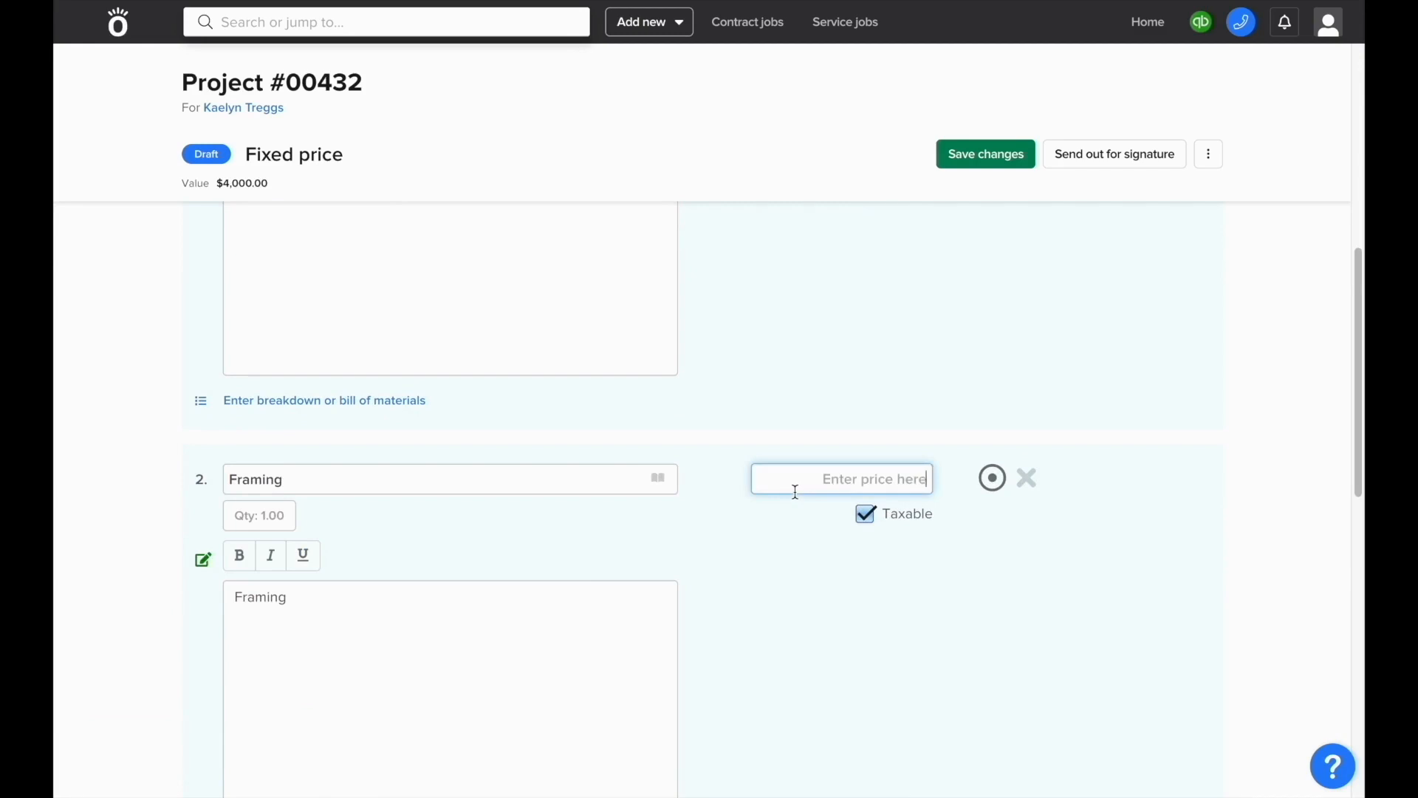
text(8000)
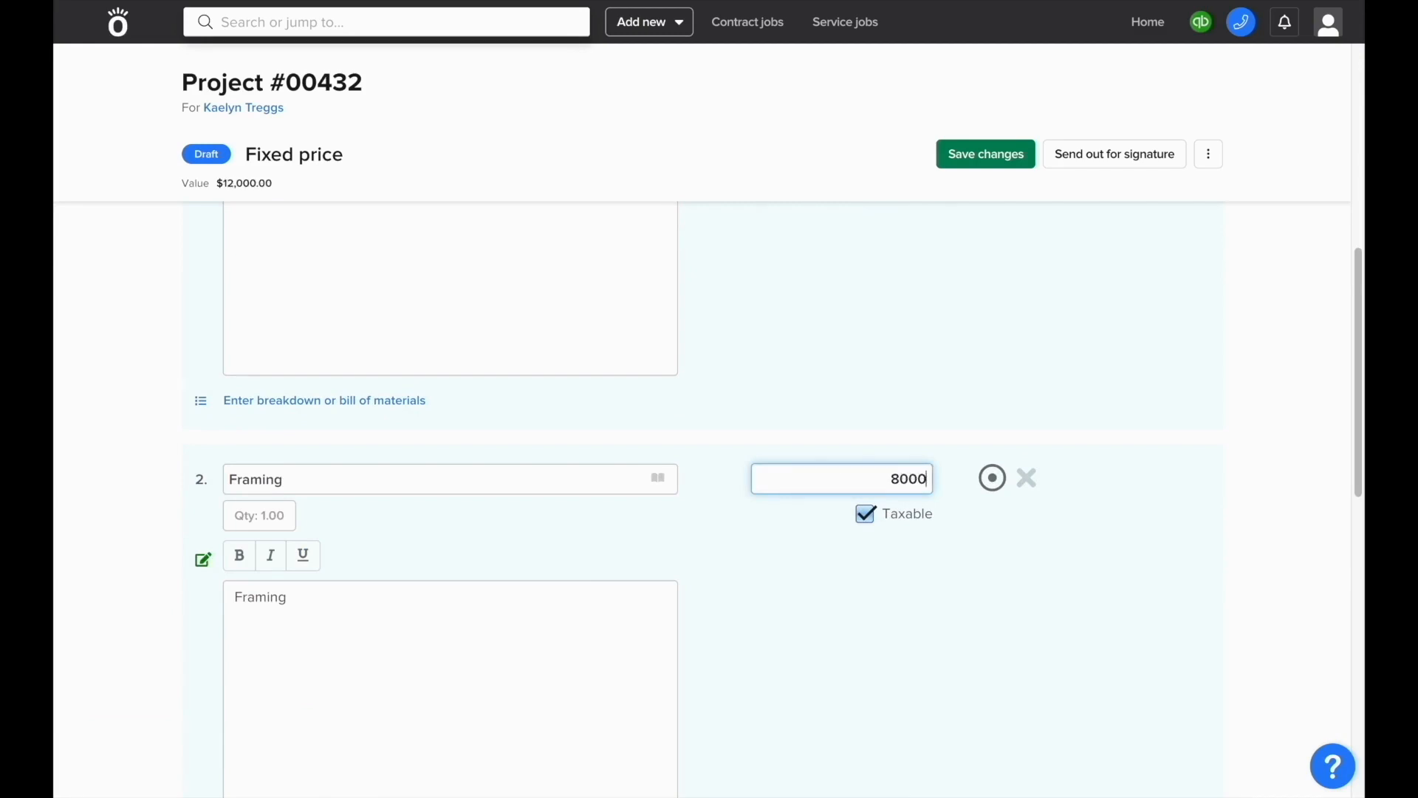
Step: Extend the Framing description with 'of kitchen and surrounding areas' and start a materials breakdown
scroll(709, 425, down, 2)
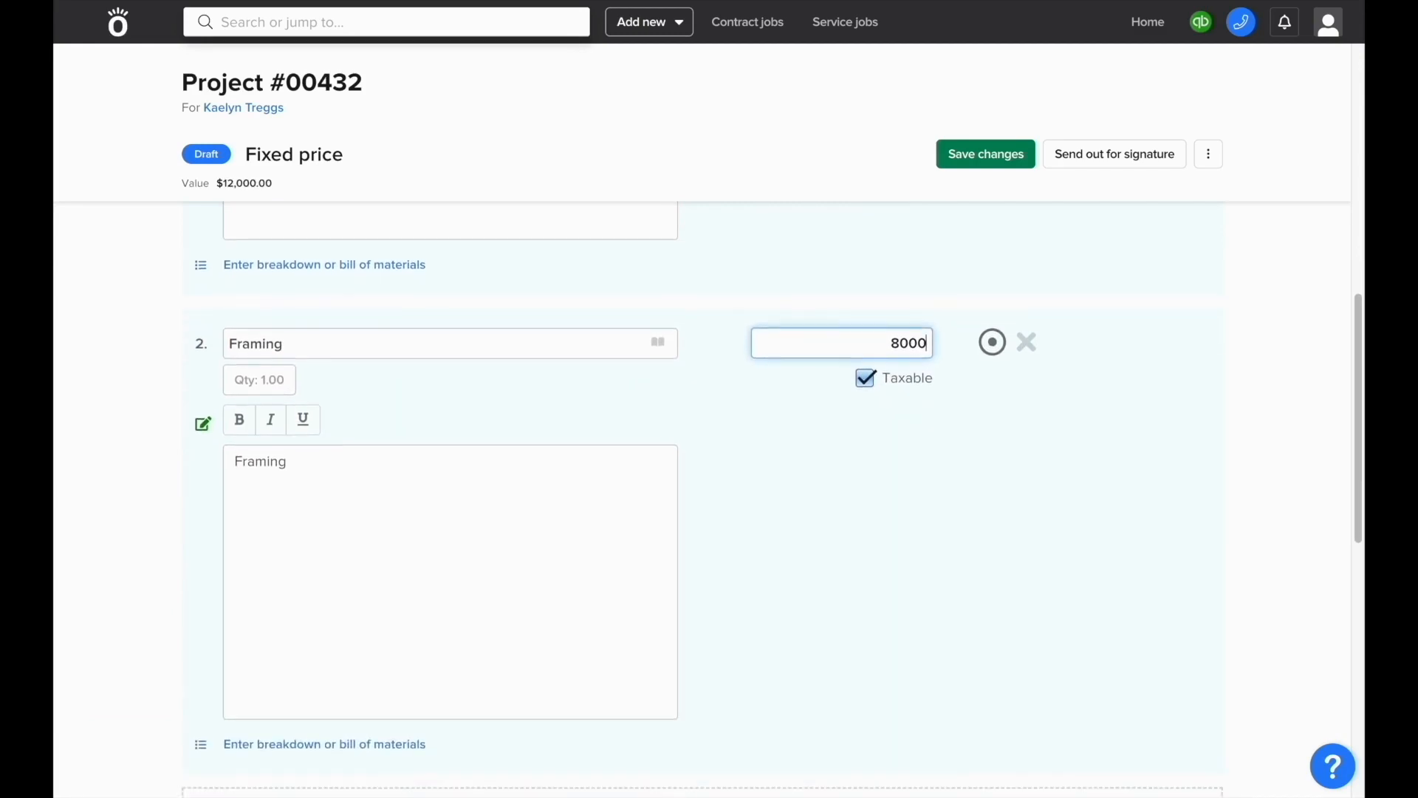
scroll(709, 502, down, 1)
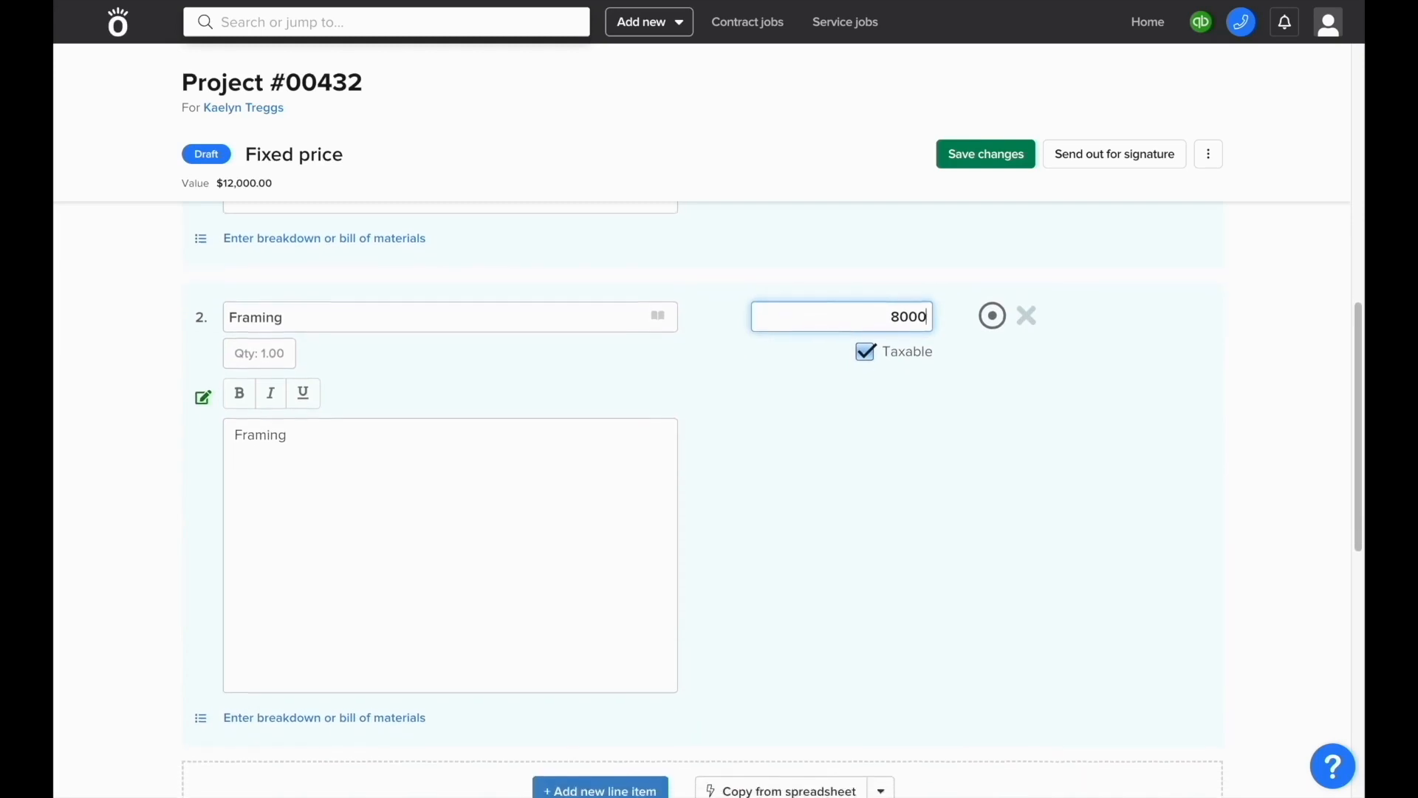
scroll(583, 574, down, 1)
click(583, 575)
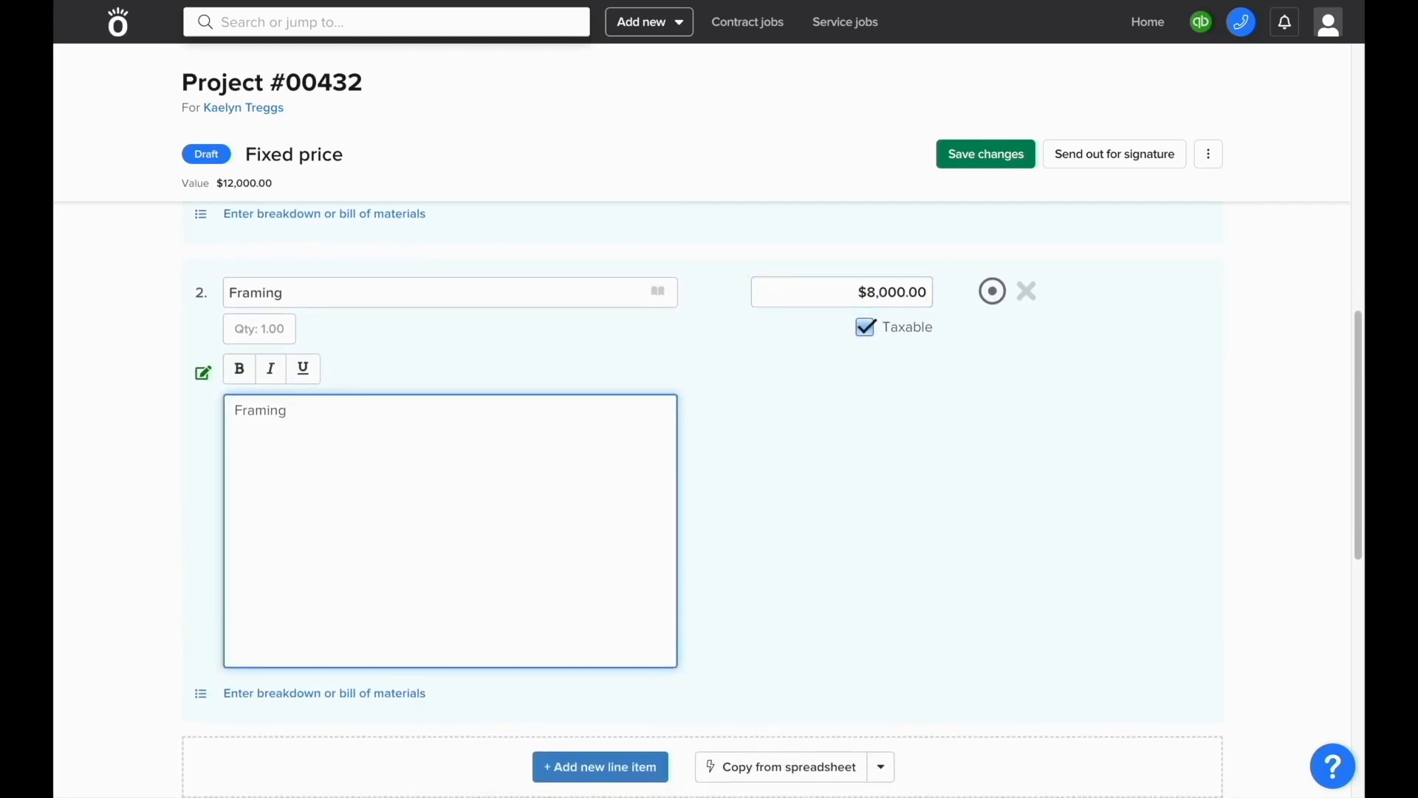
text(of kitchen and surrounding areas)
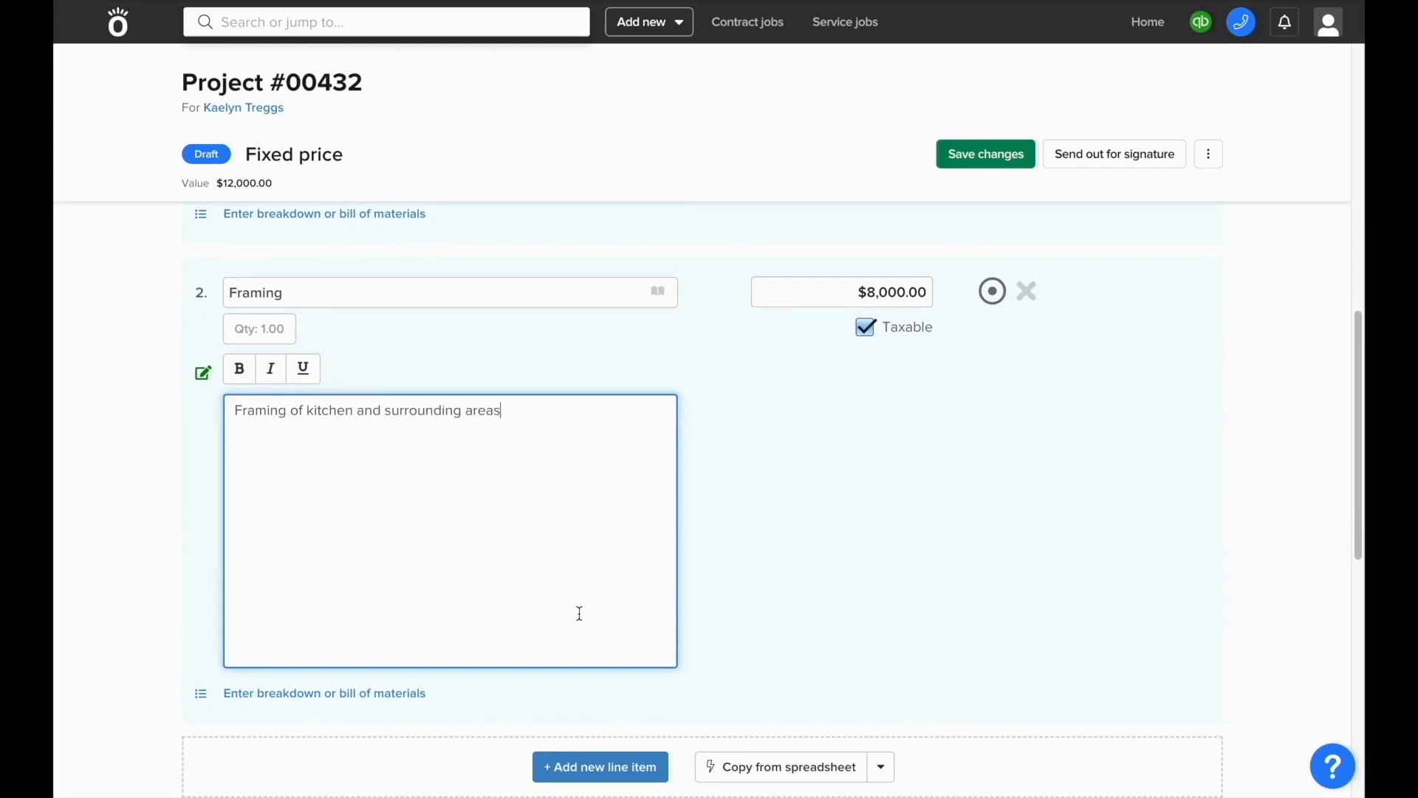
click(379, 698)
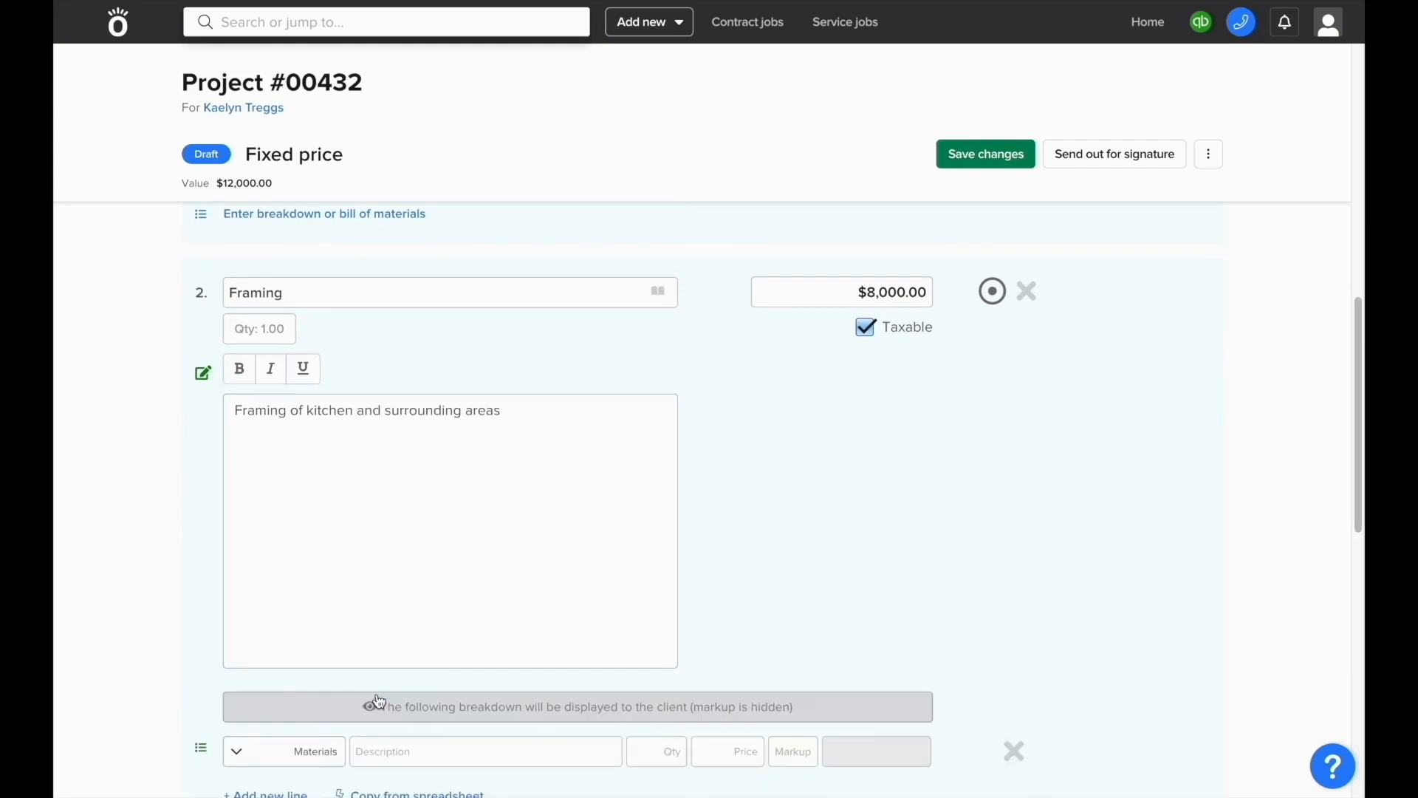
Step: Add a breakdown row for 200 of Lumber - 2x4 8' Stud
scroll(378, 701, down, 2)
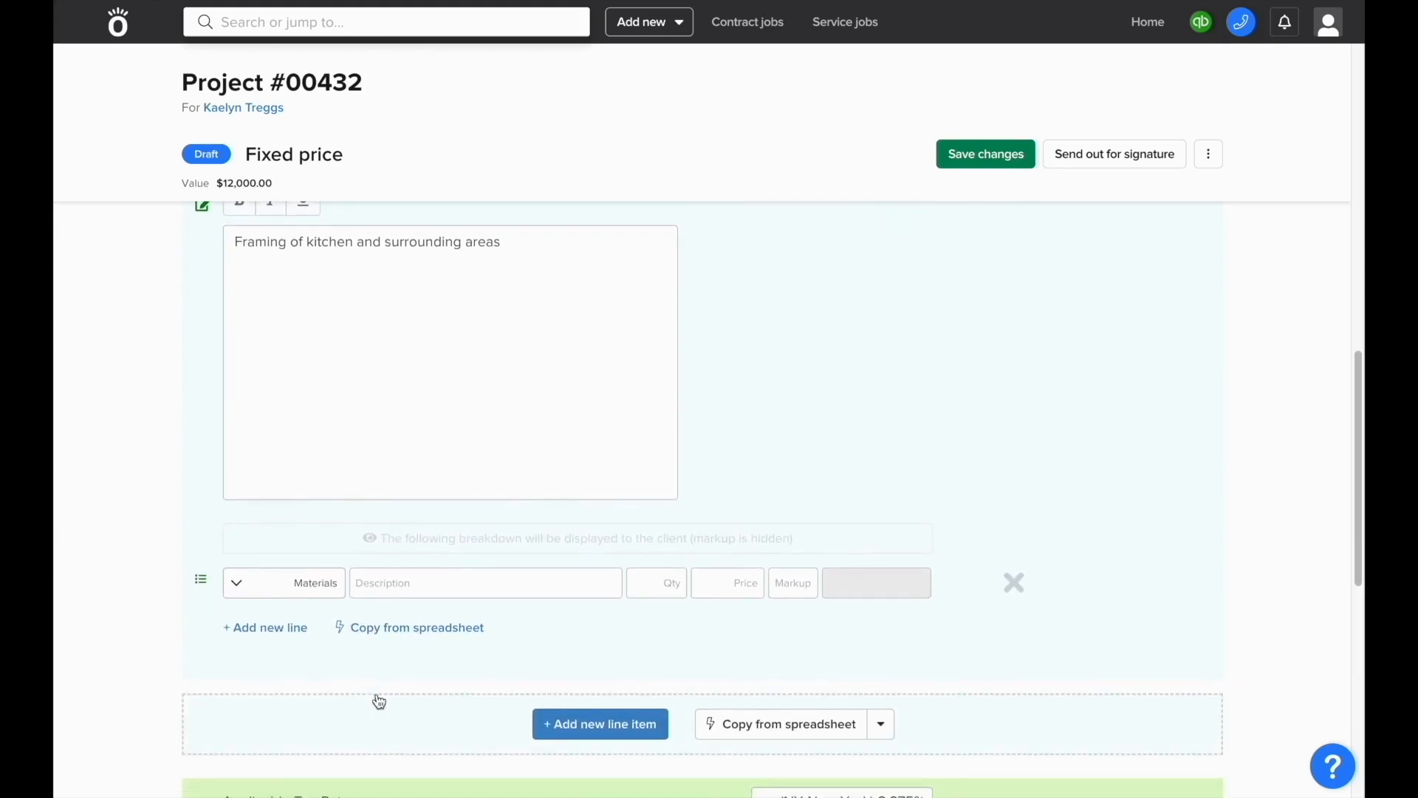
click(451, 580)
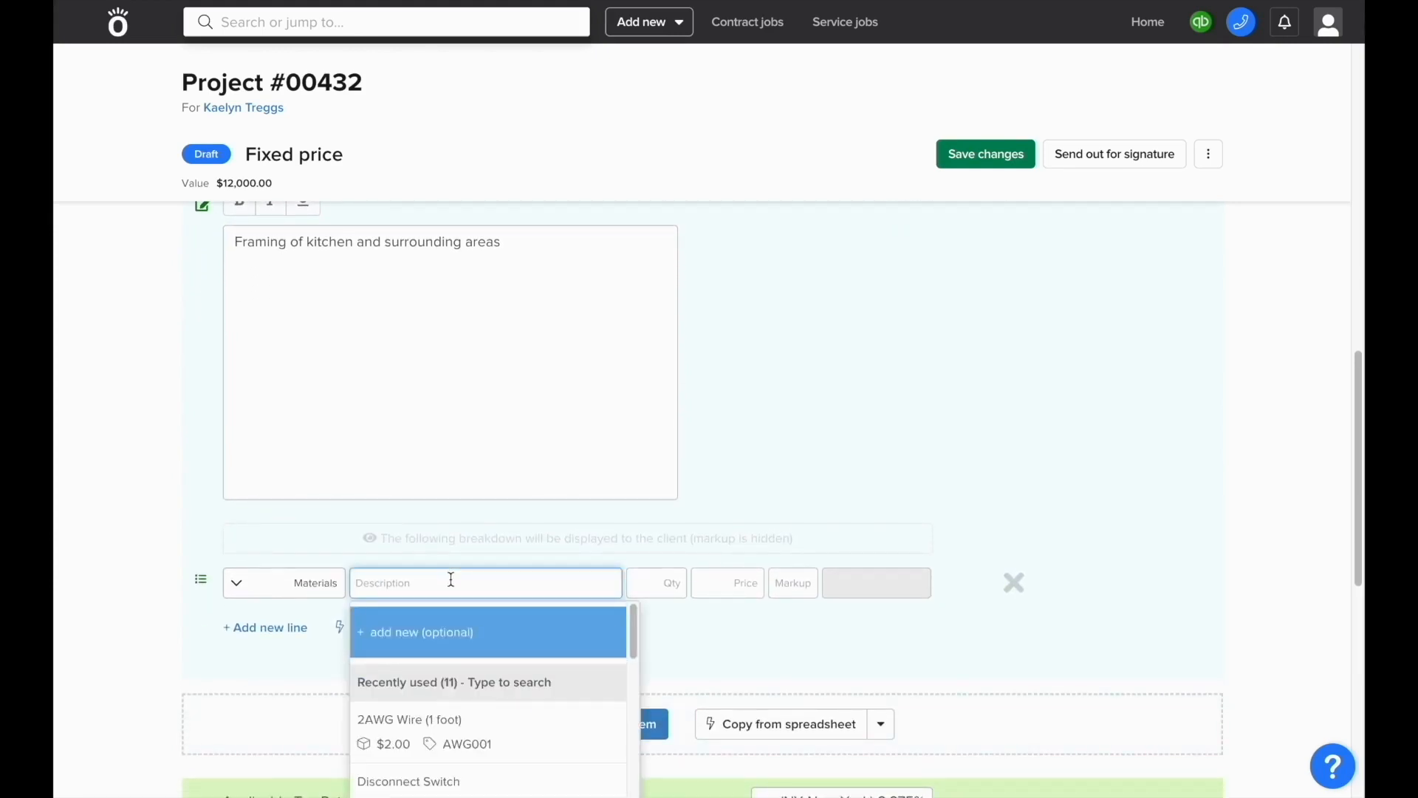
text(lumb)
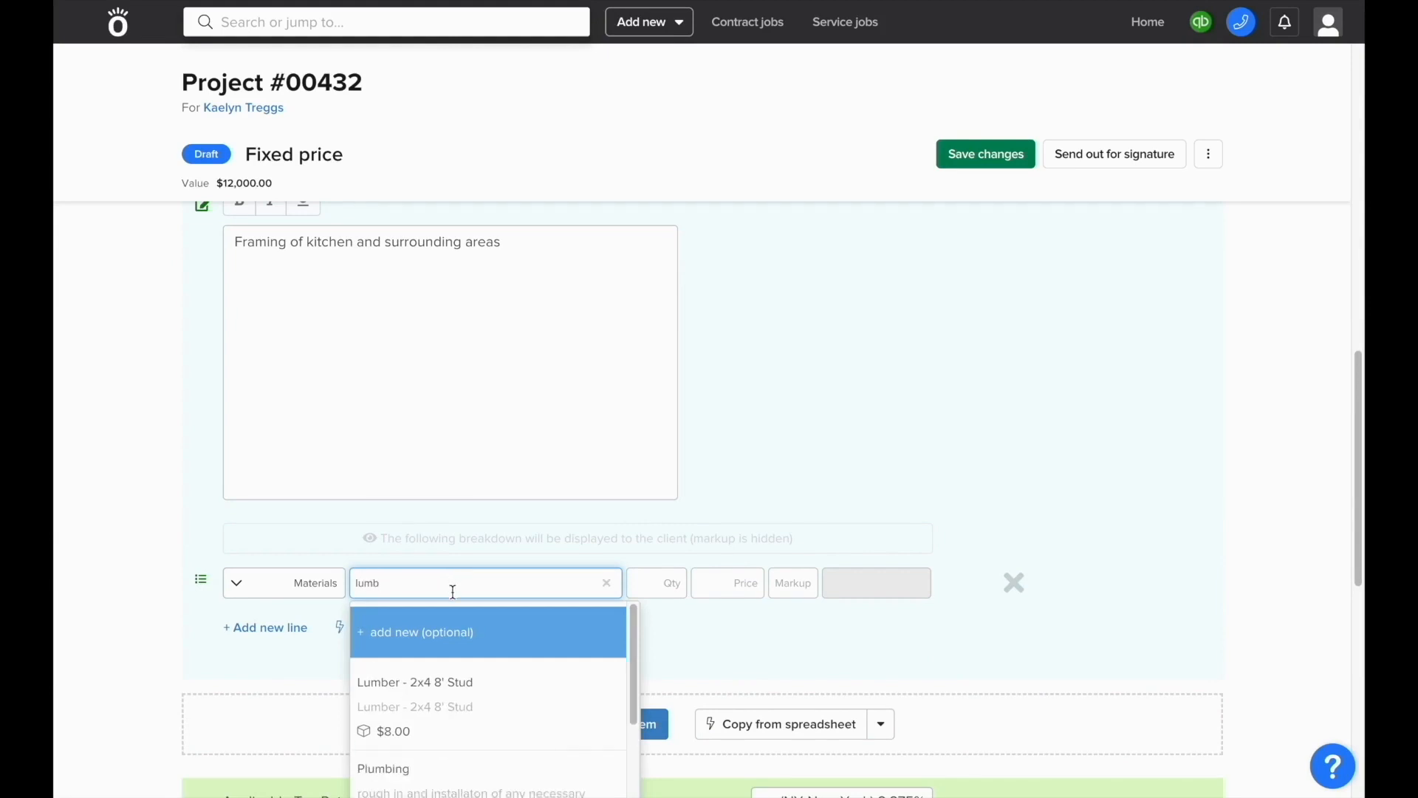
click(467, 698)
click(650, 582)
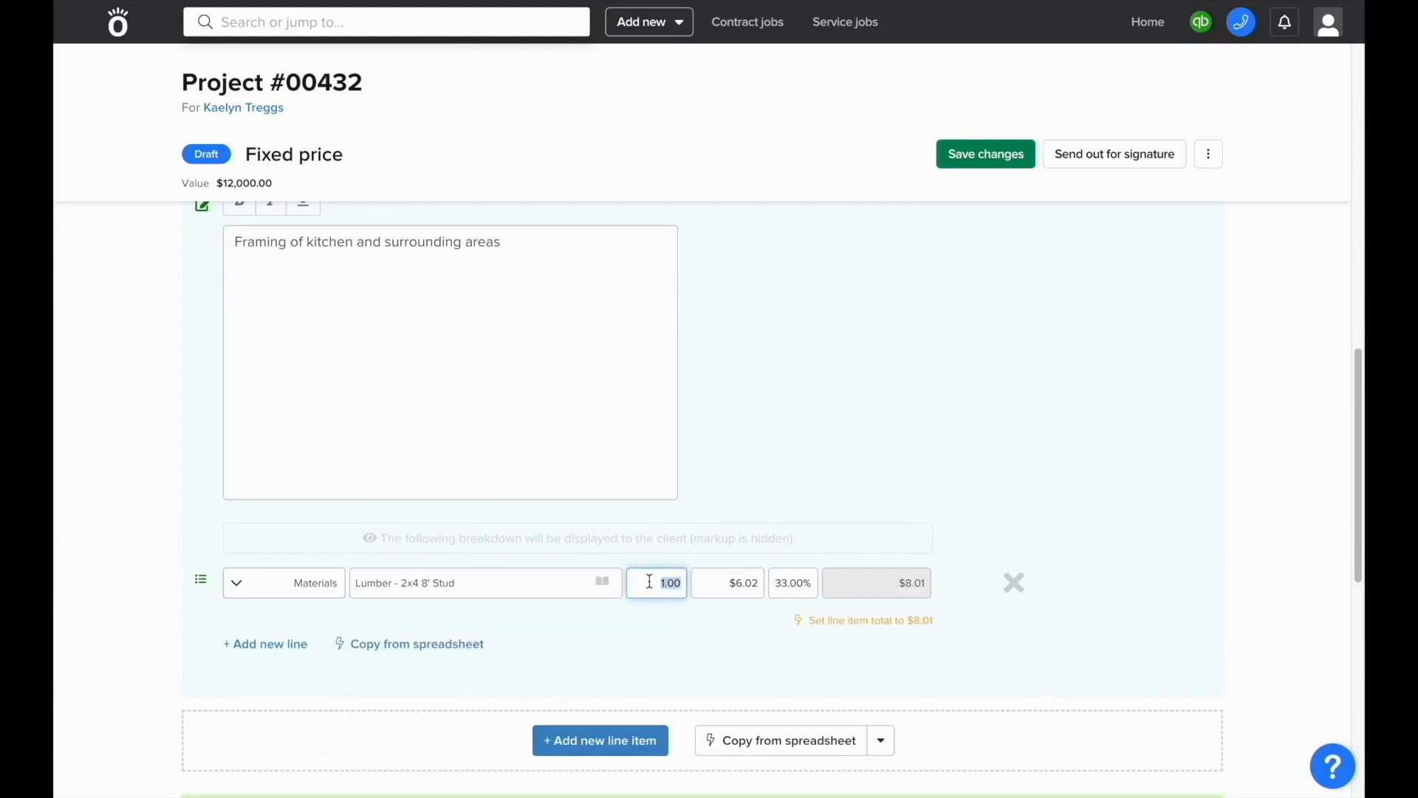
text(200)
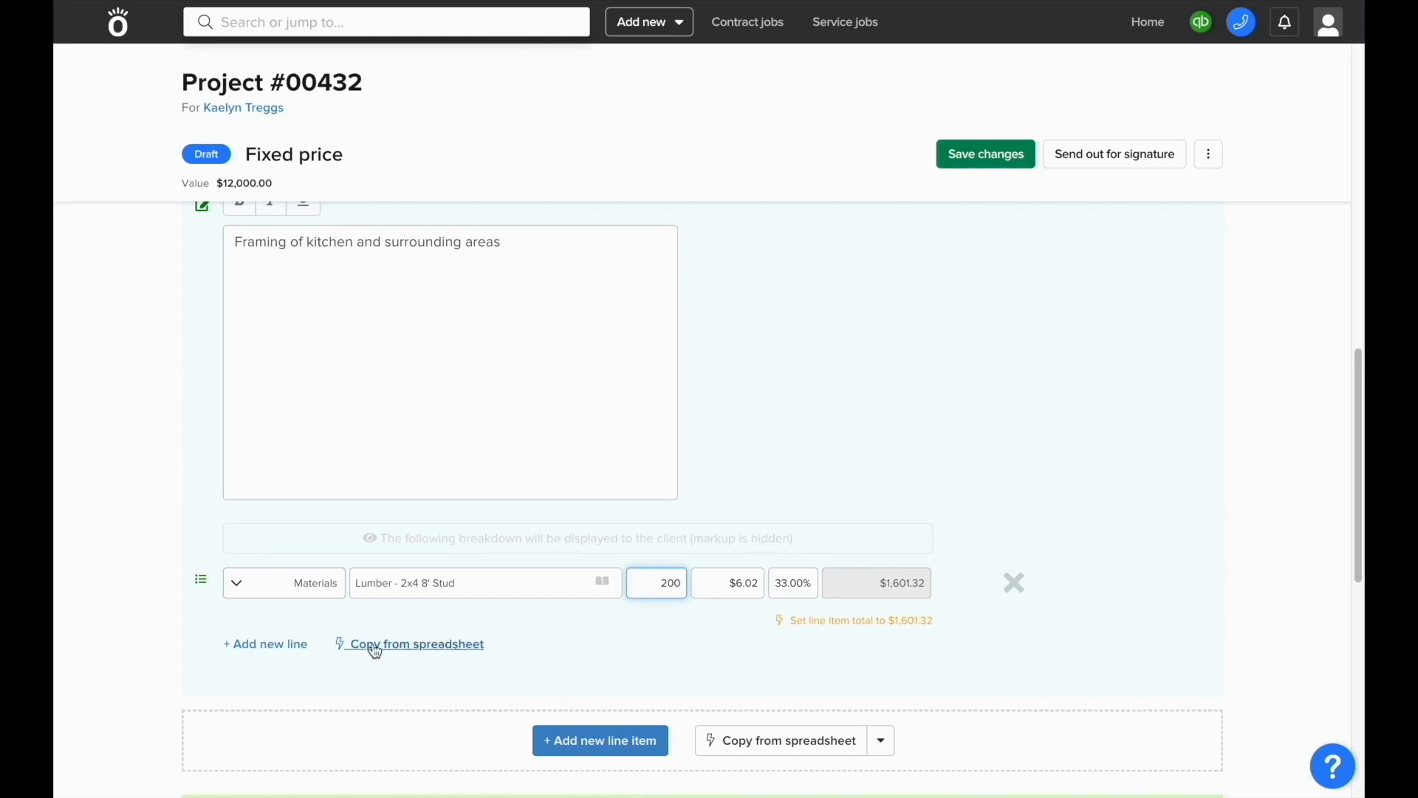
Step: Add a breakdown row for 150 of OSB - 4x8 sheet
click(300, 643)
click(422, 626)
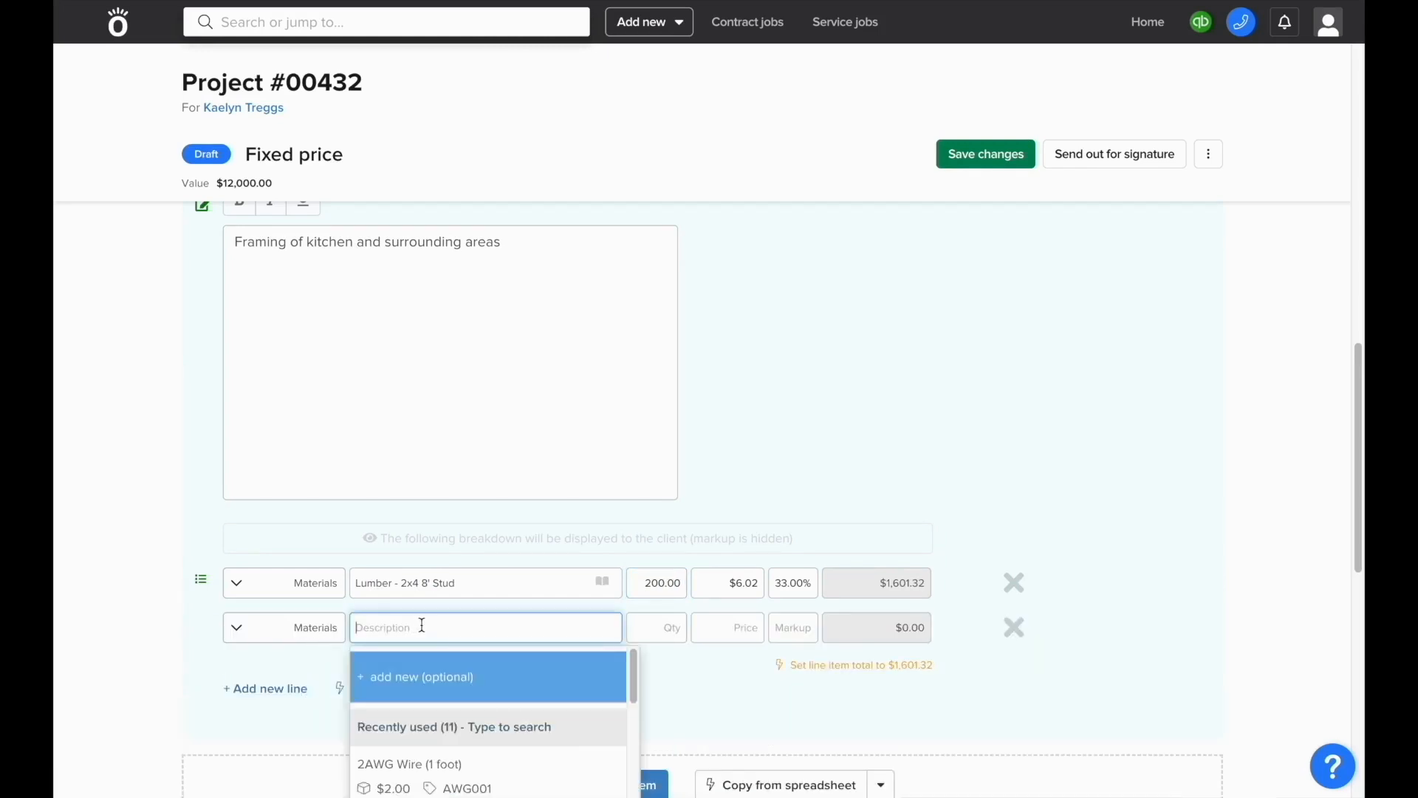
text(osb)
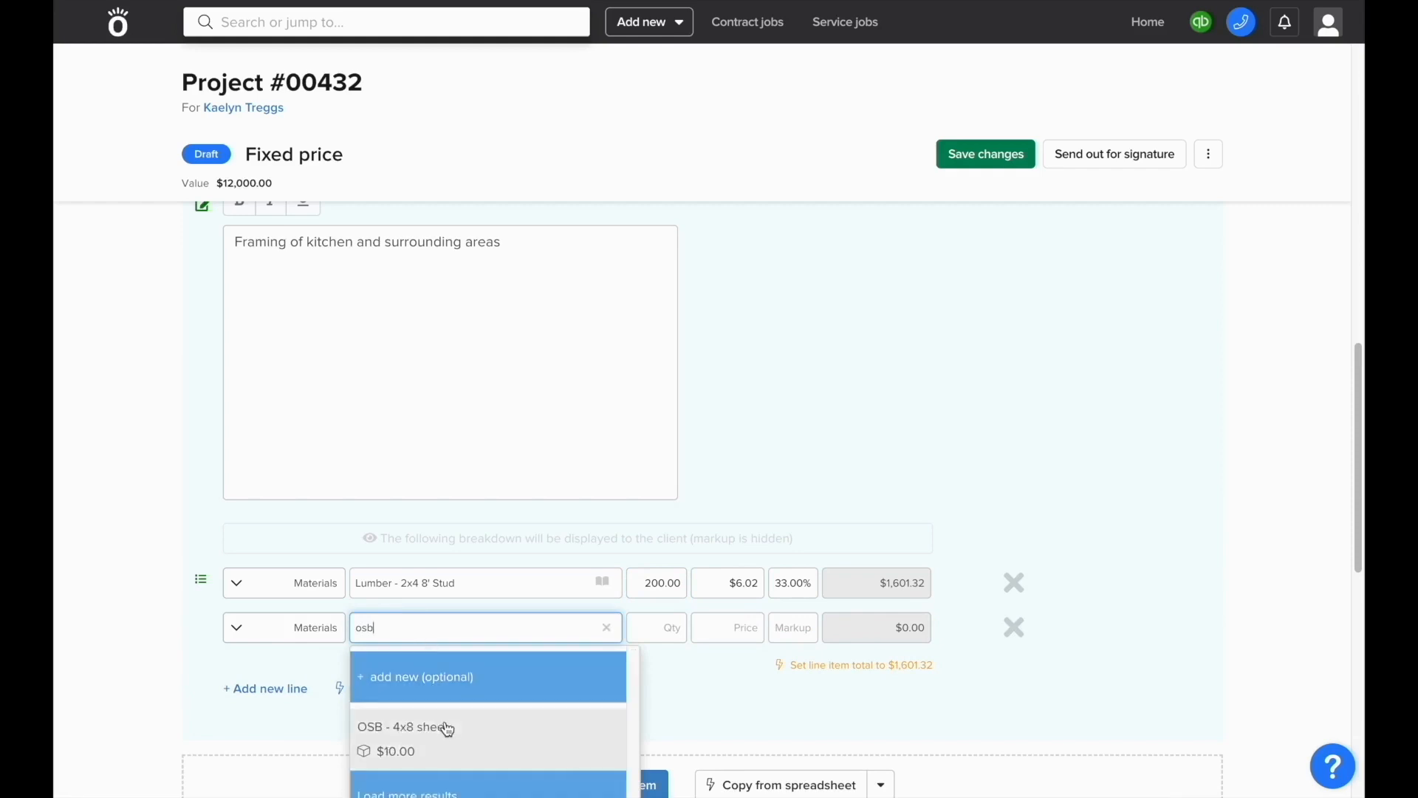
click(445, 728)
click(637, 634)
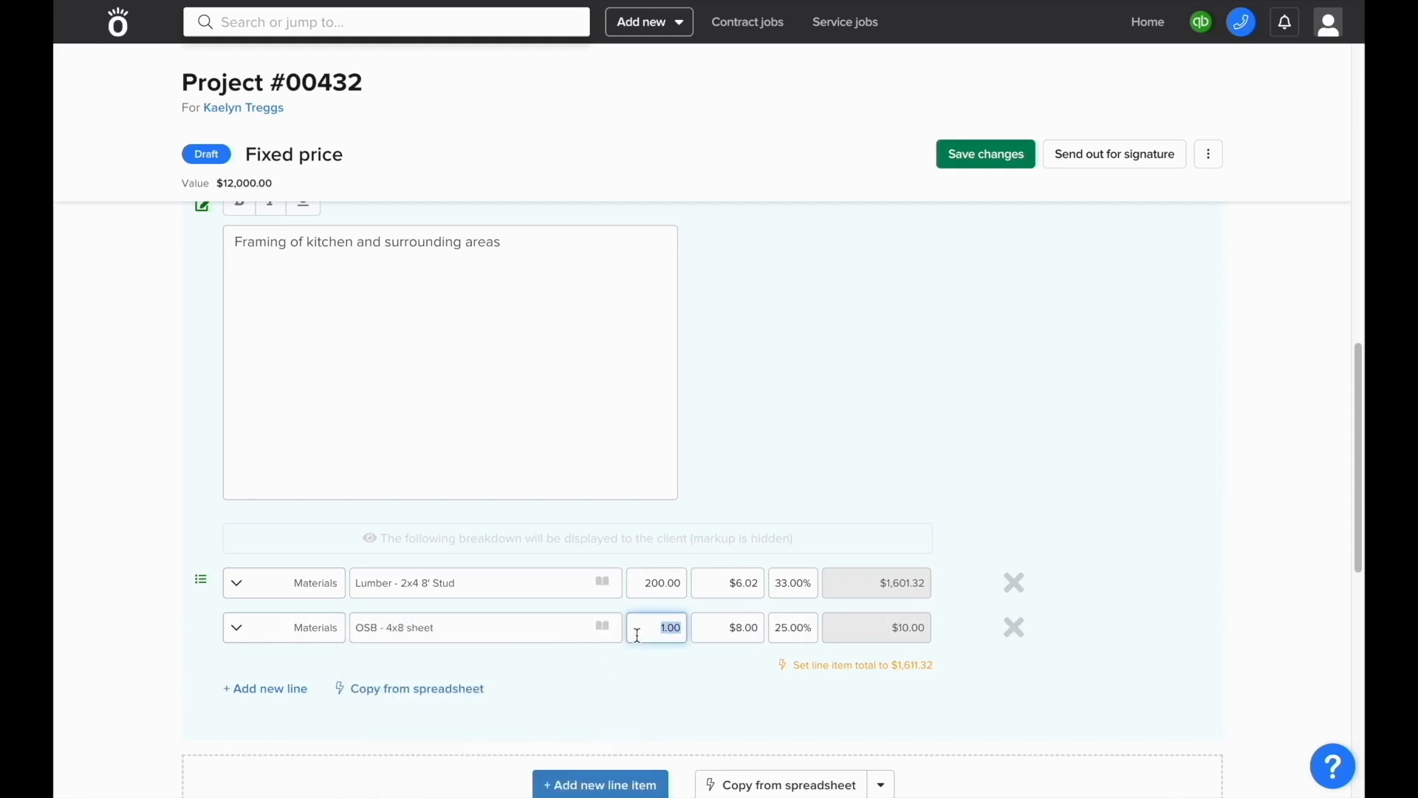
text(150)
Step: Add a Labor row for 120 Tradesman hours at $60 with 50% markup
click(270, 690)
click(288, 673)
click(298, 691)
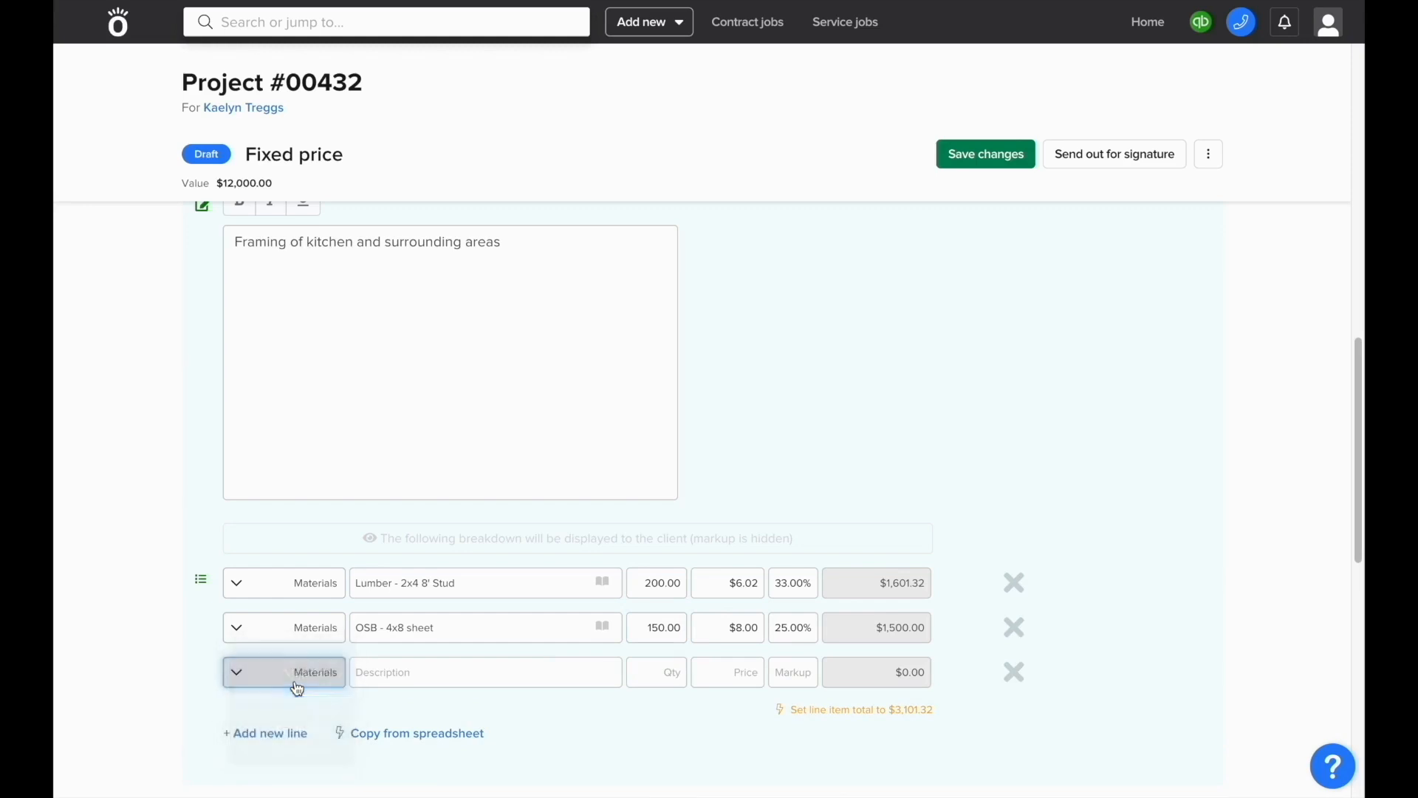
click(385, 676)
text(Tradesman)
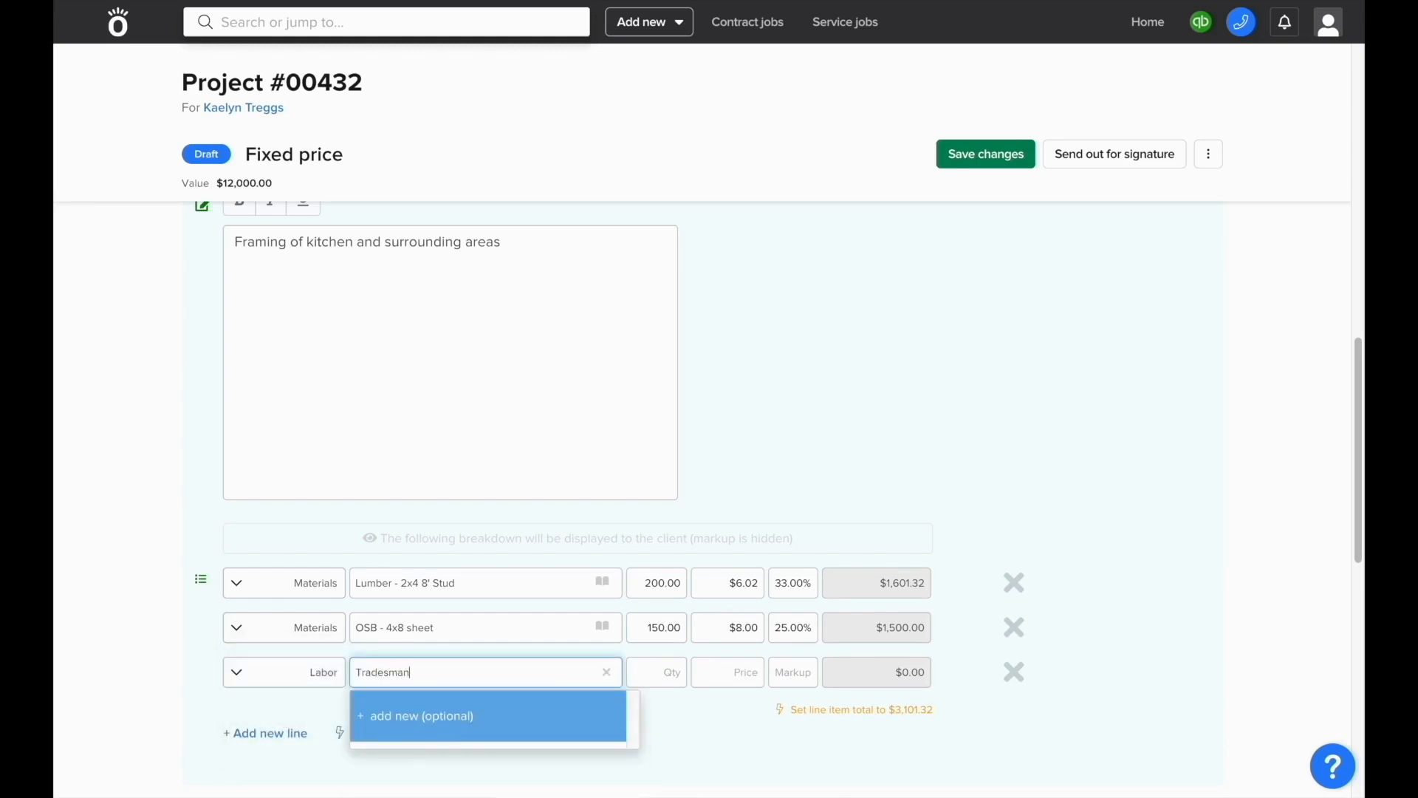
key(Tab)
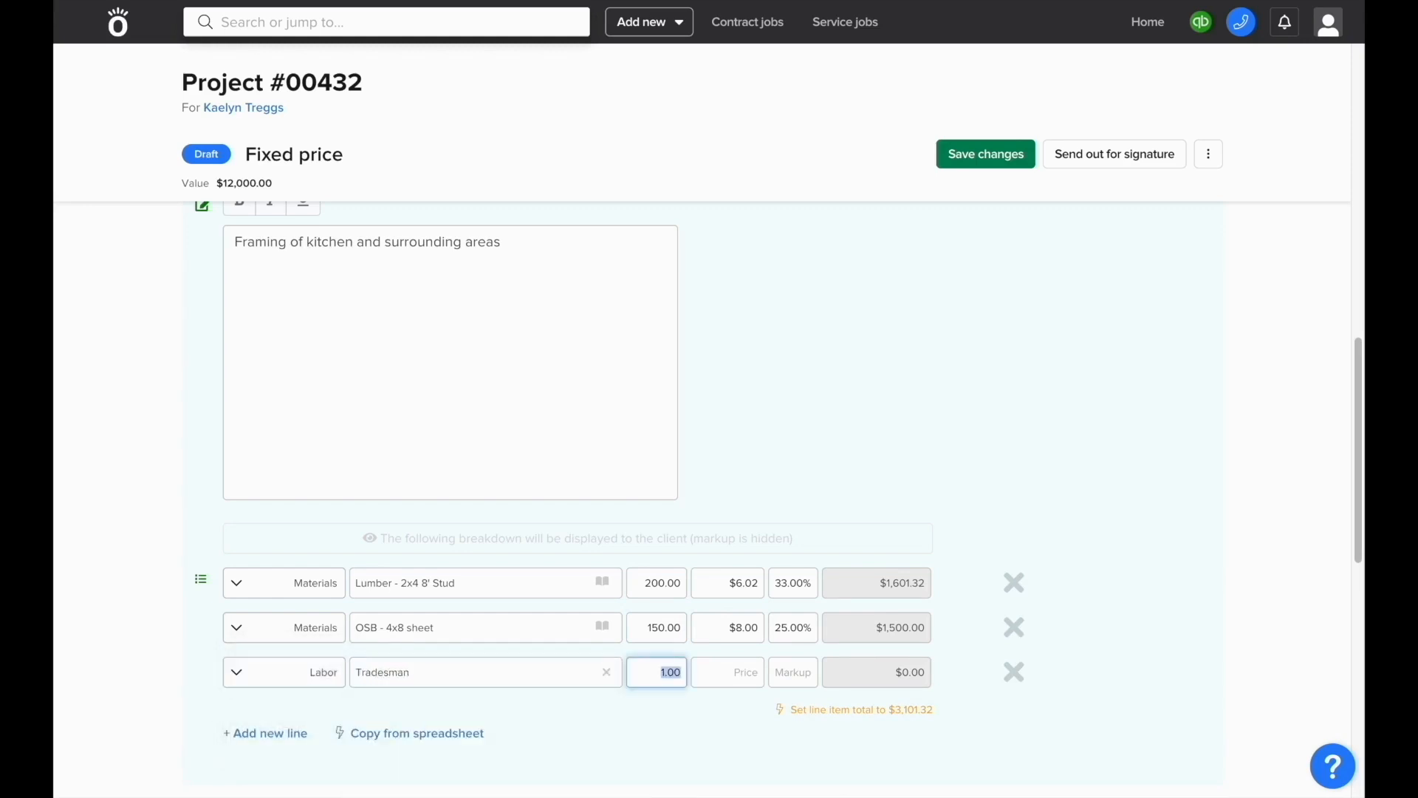
text(120)
key(Tab)
text(60)
key(Tab)
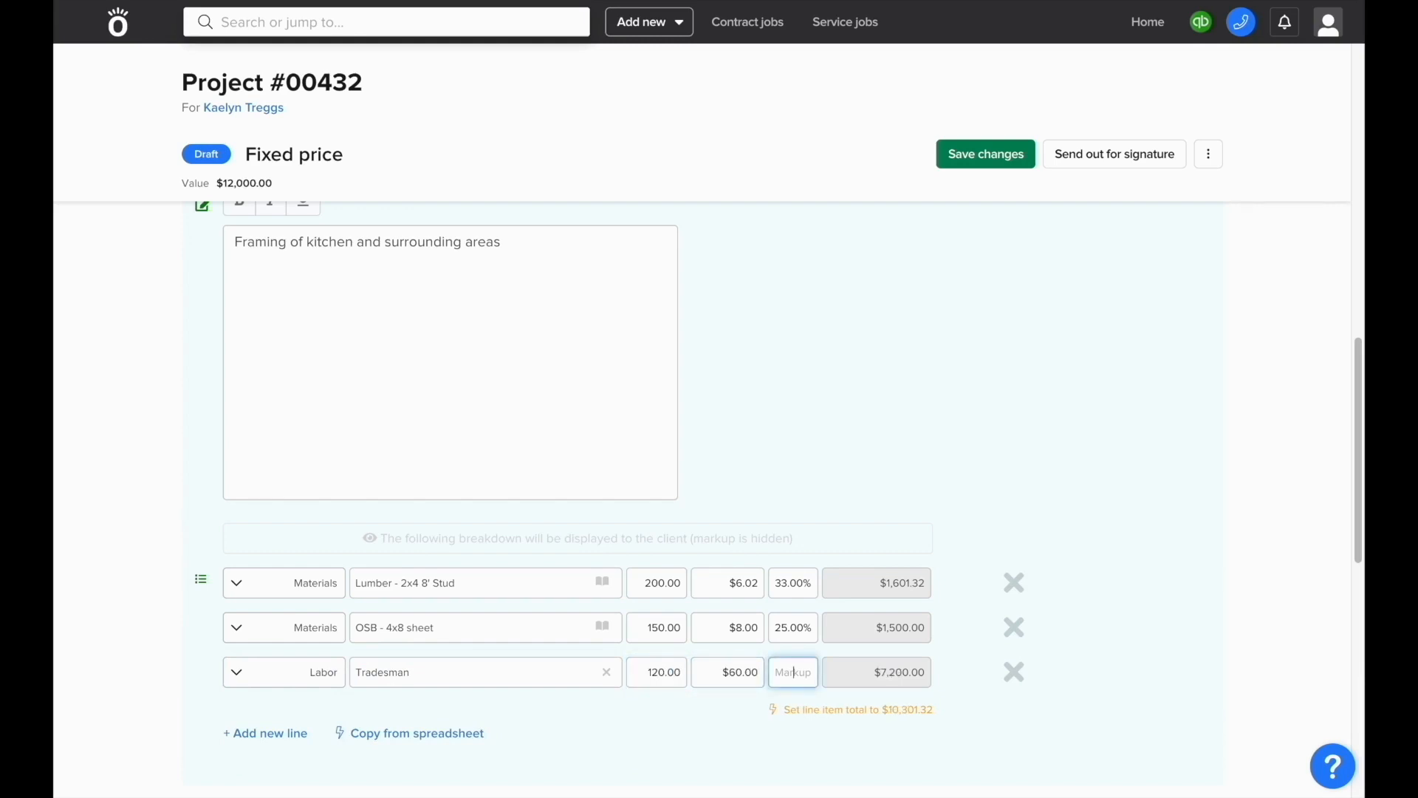
text(50)
click(597, 726)
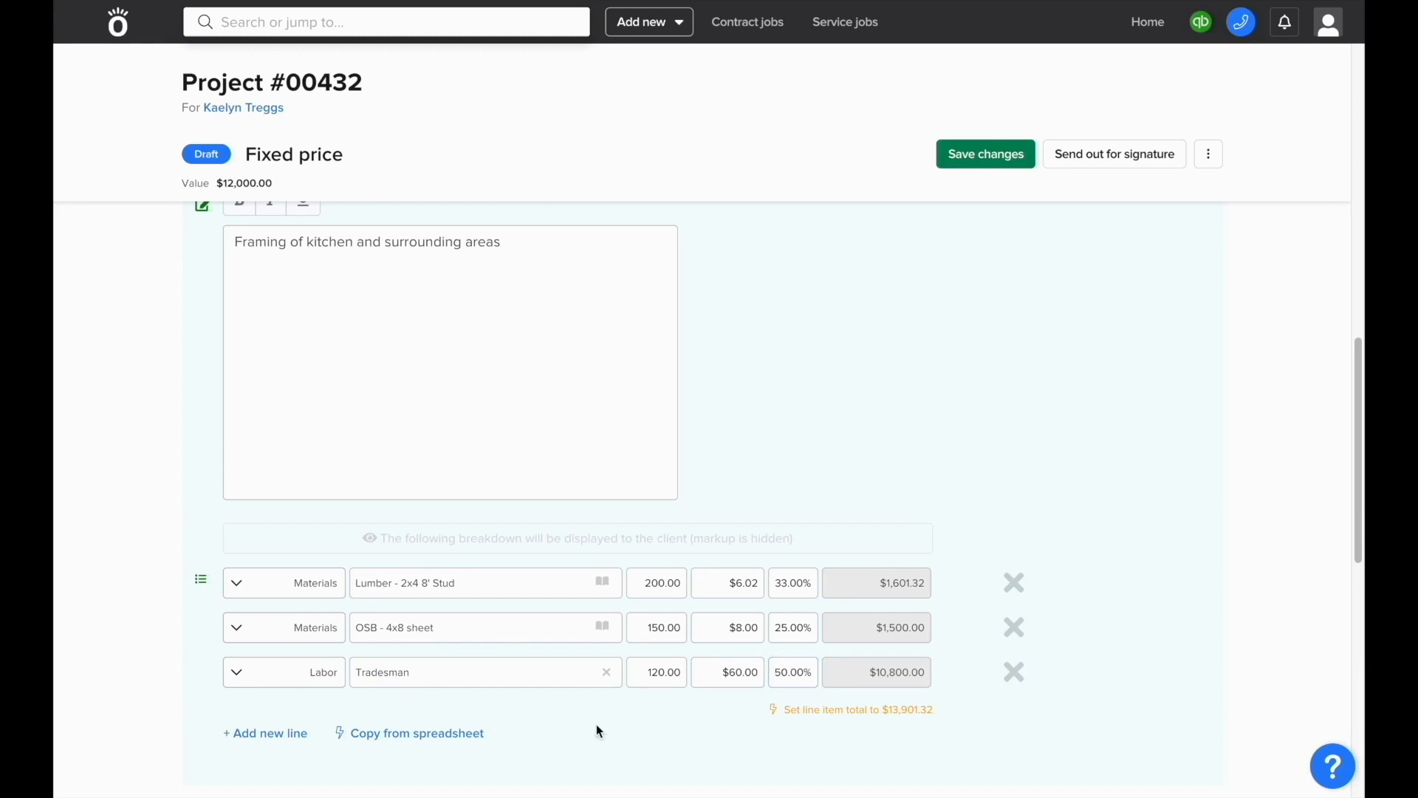
Step: Set the Framing price to the $13,901.32 breakdown total, keeping the breakdown visible to the client
click(778, 717)
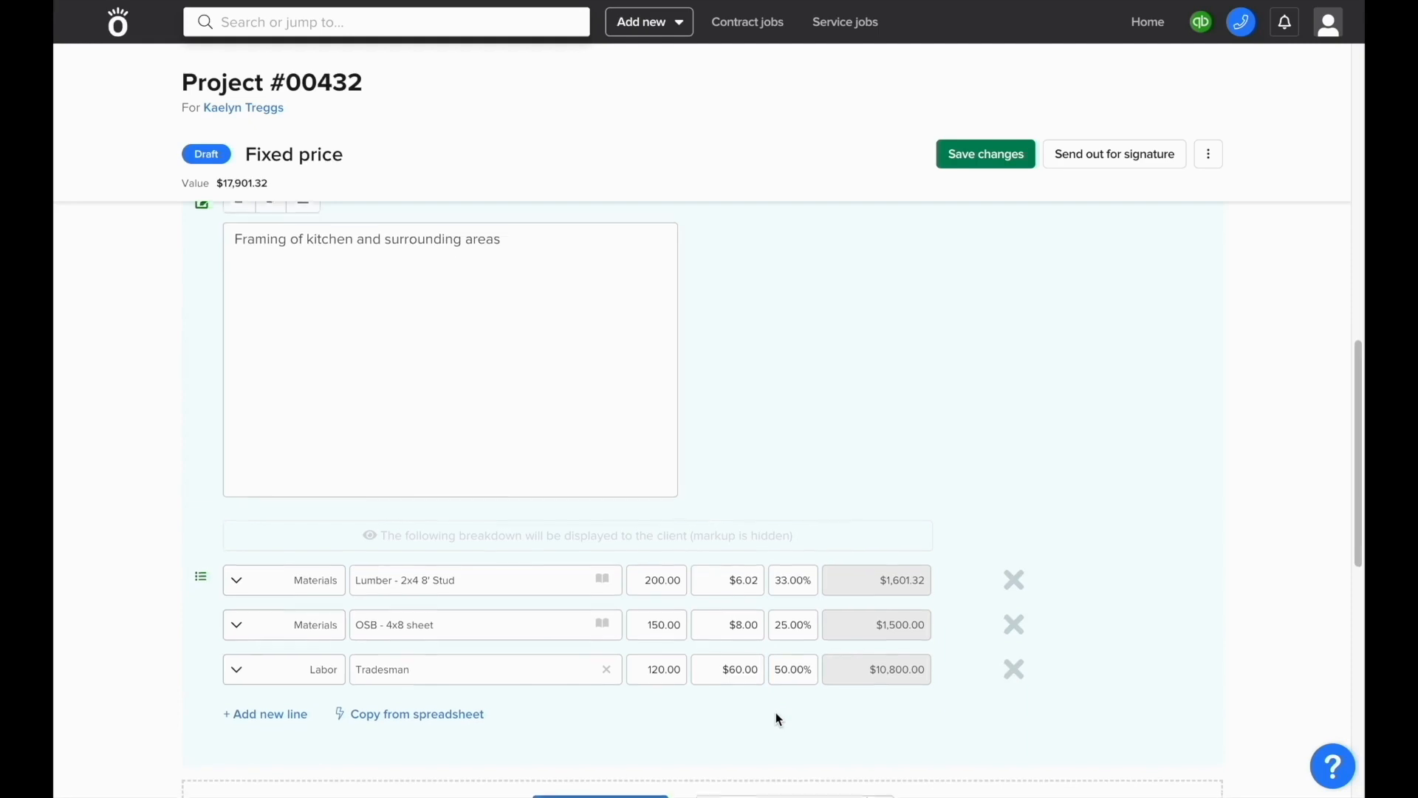
scroll(778, 718, down, 1)
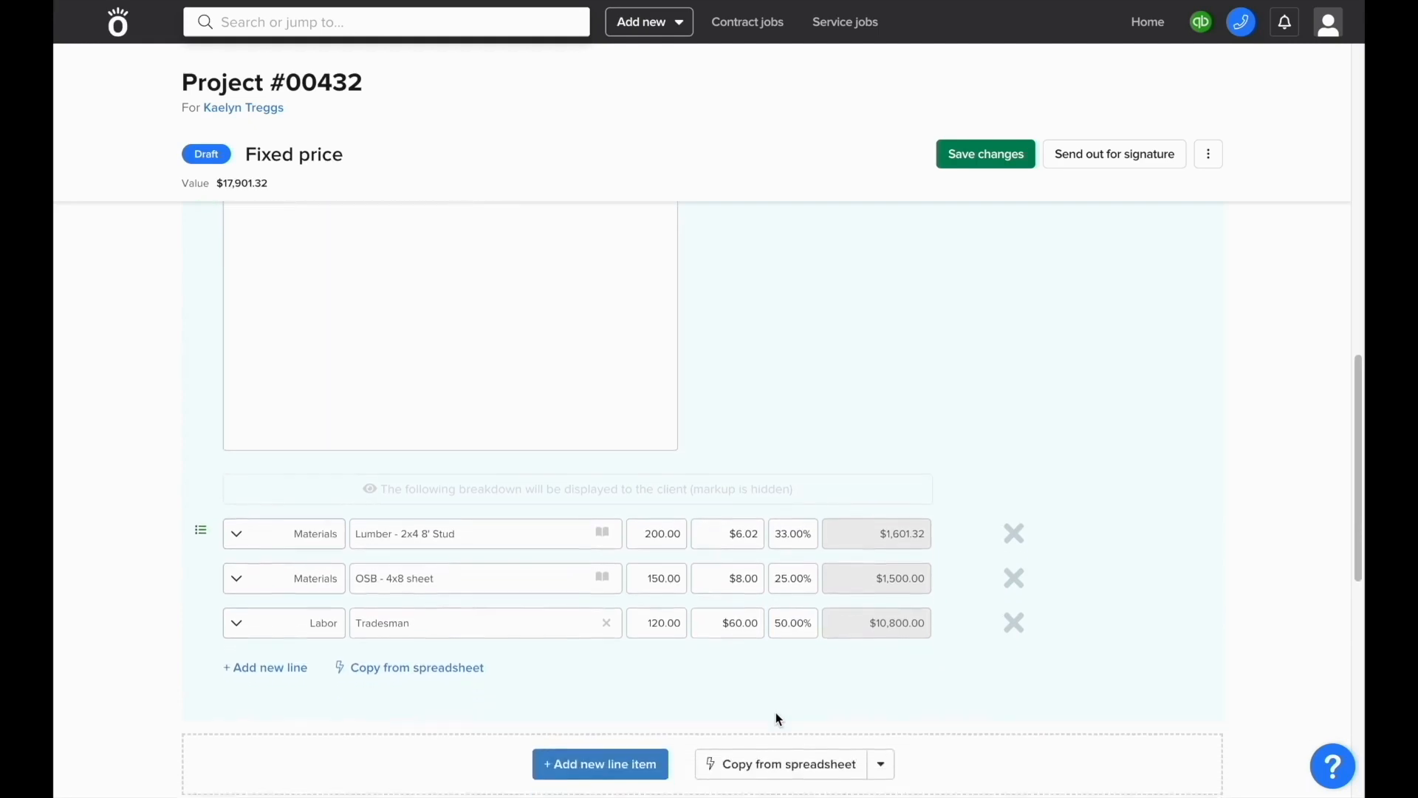
click(704, 486)
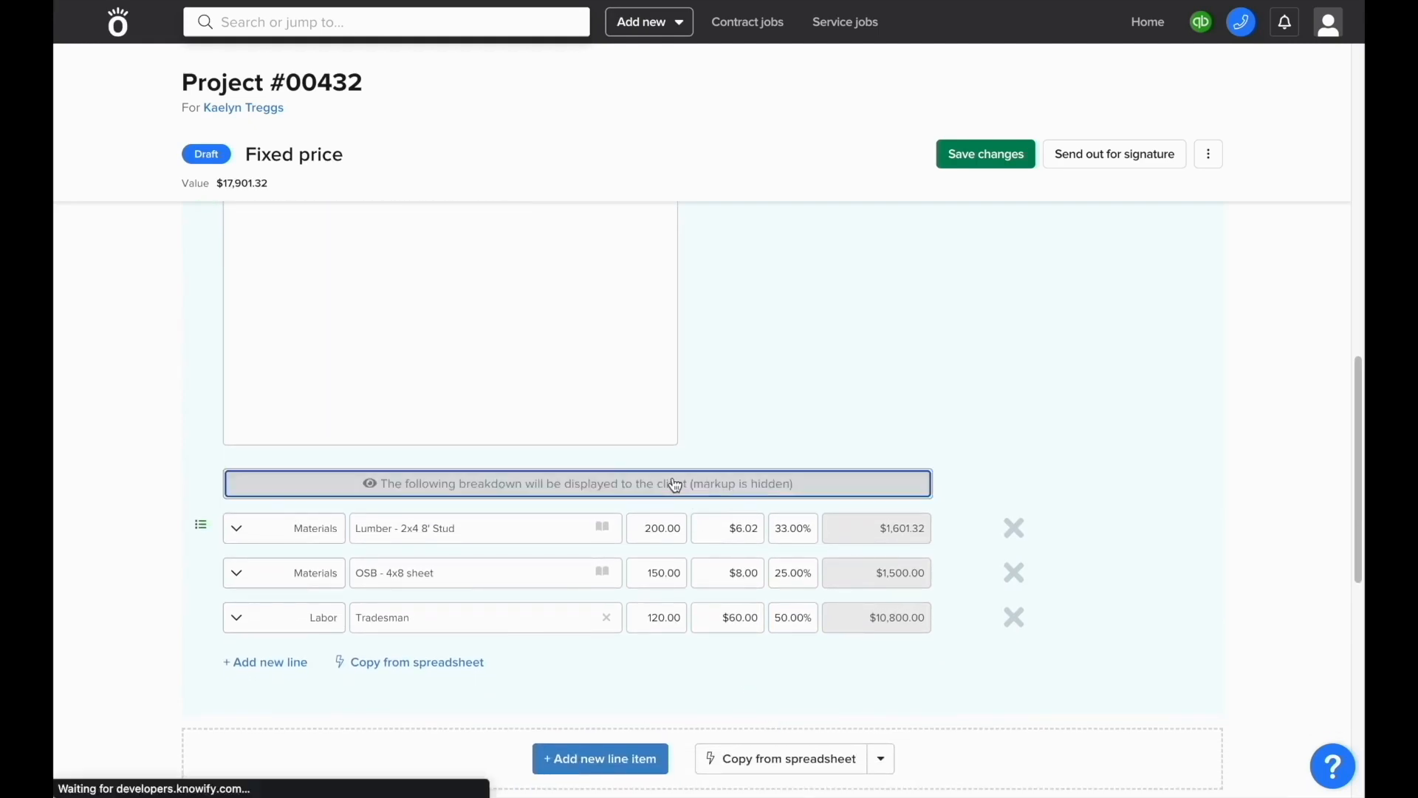
click(730, 494)
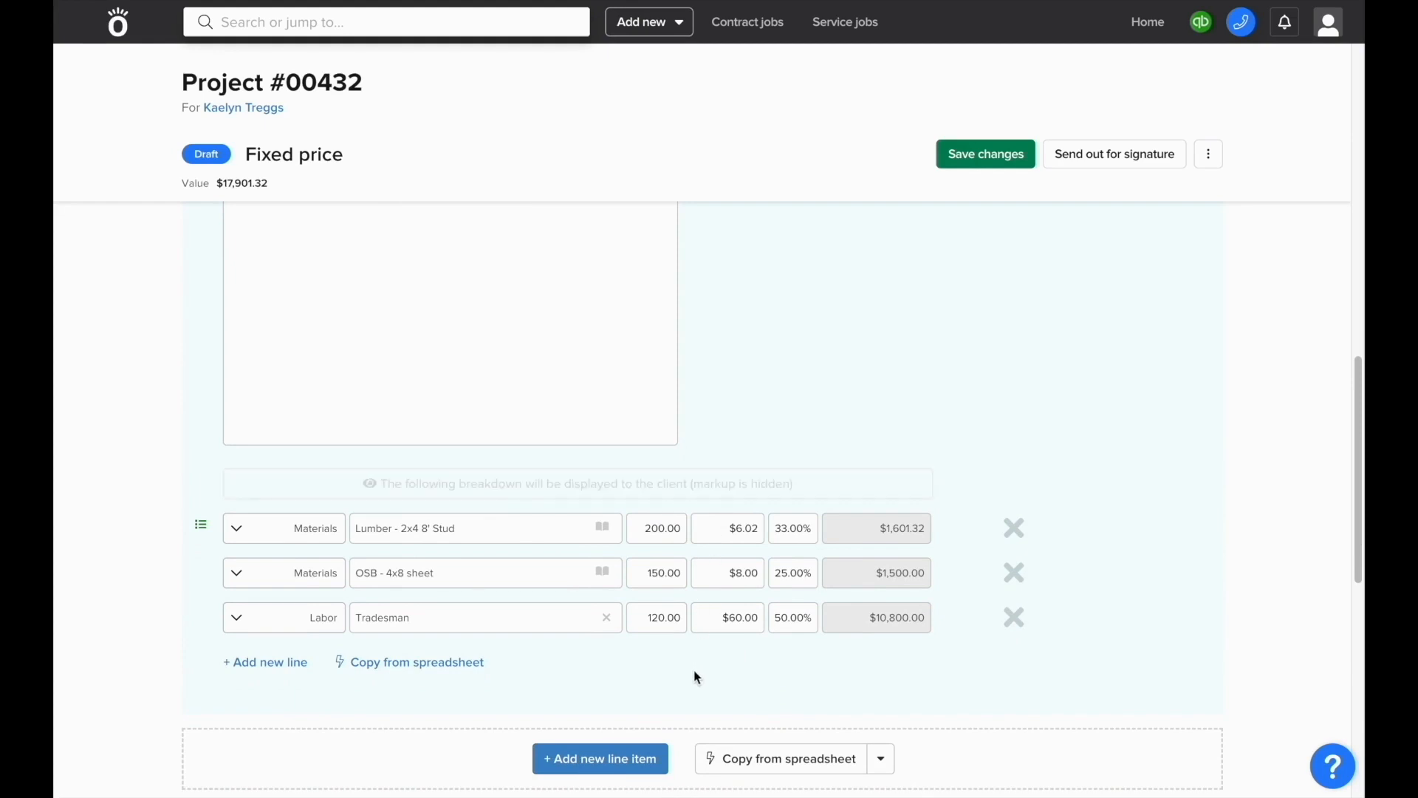
scroll(694, 671, down, 3)
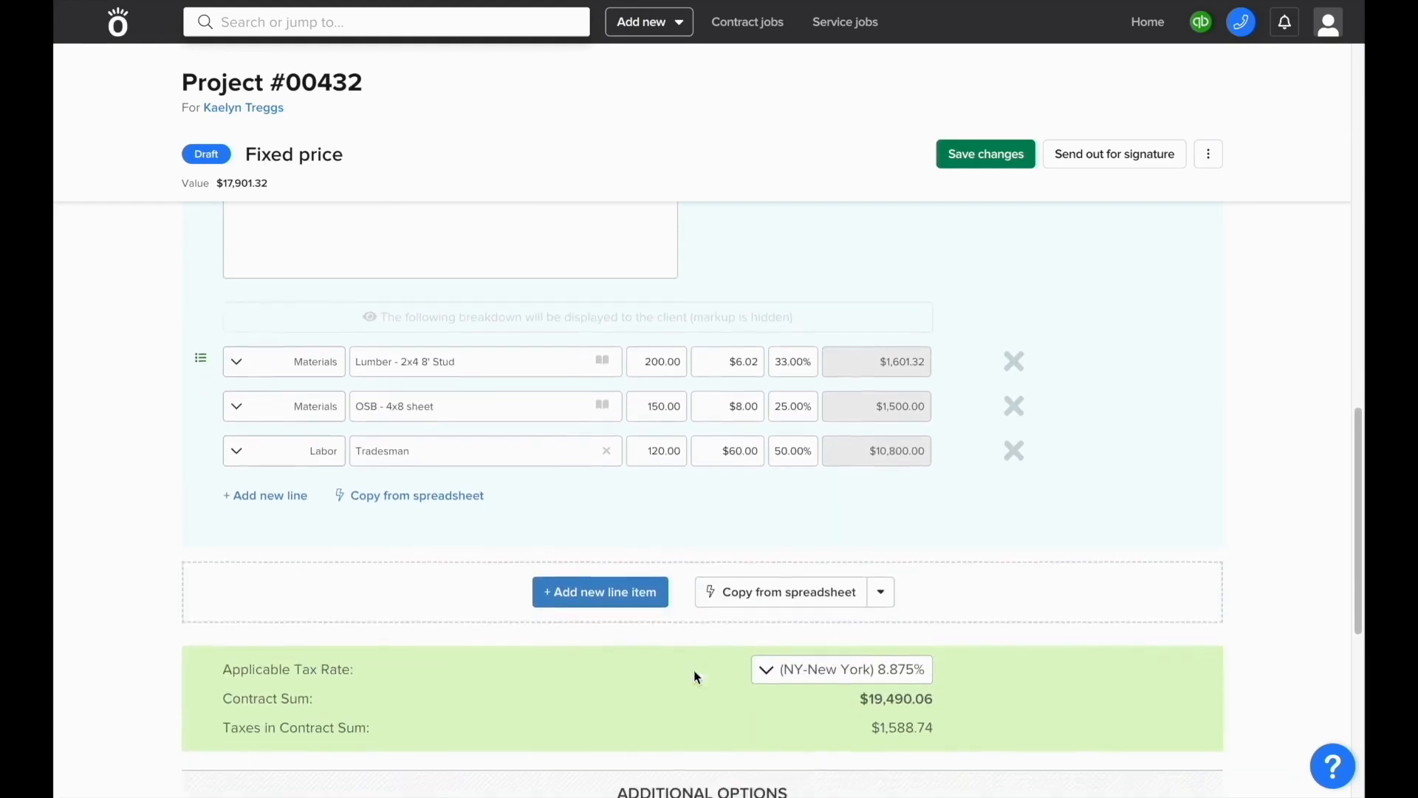
scroll(694, 671, down, 1)
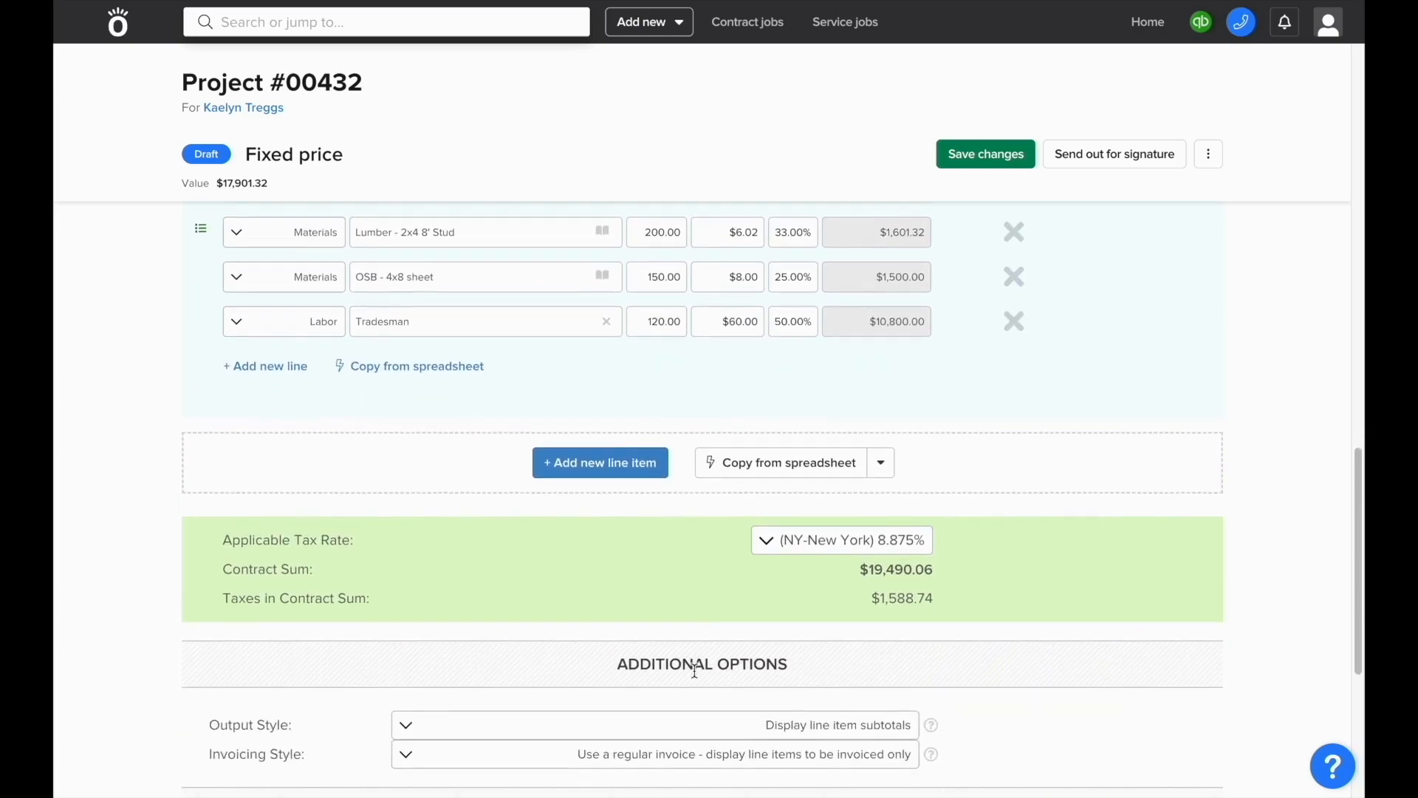
click(809, 553)
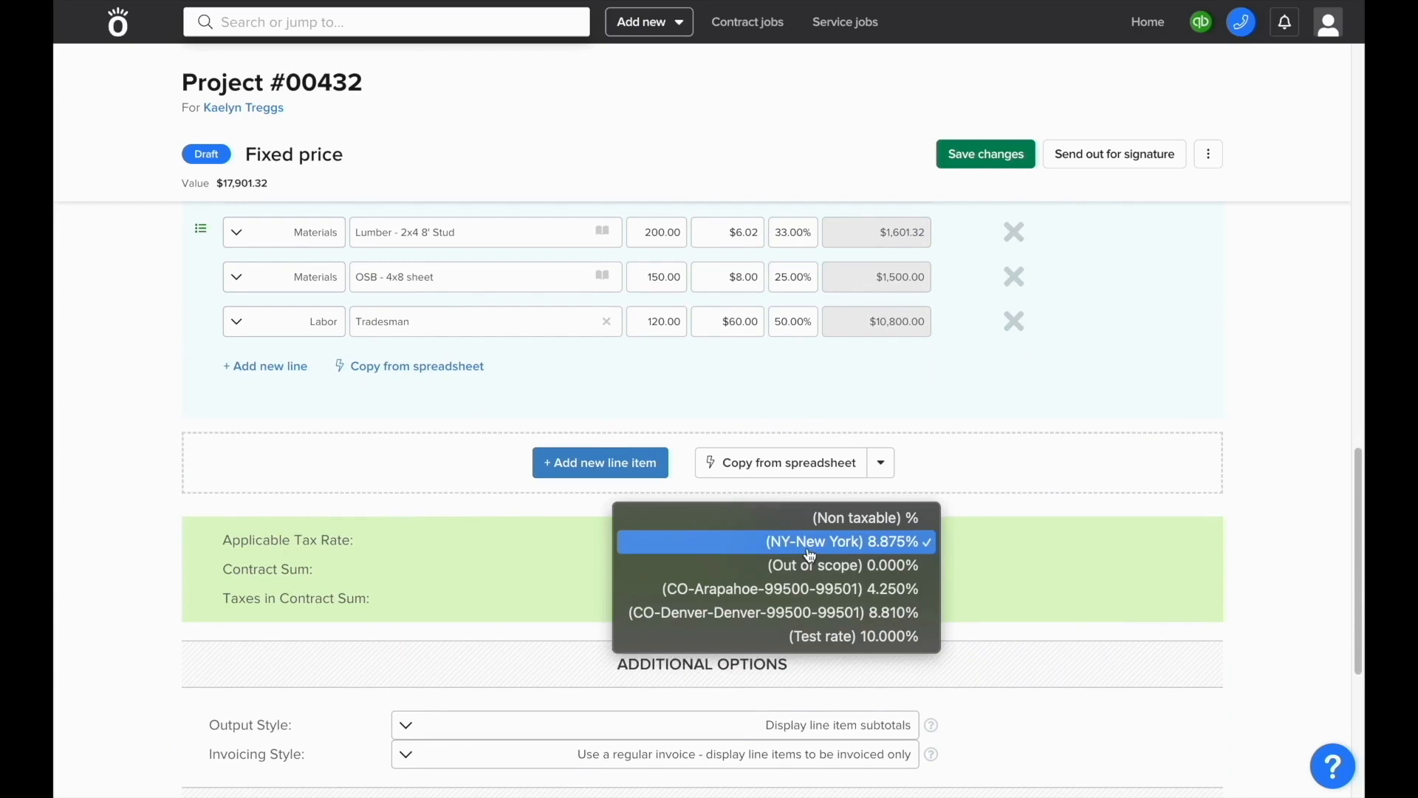
click(809, 554)
scroll(810, 556, down, 2)
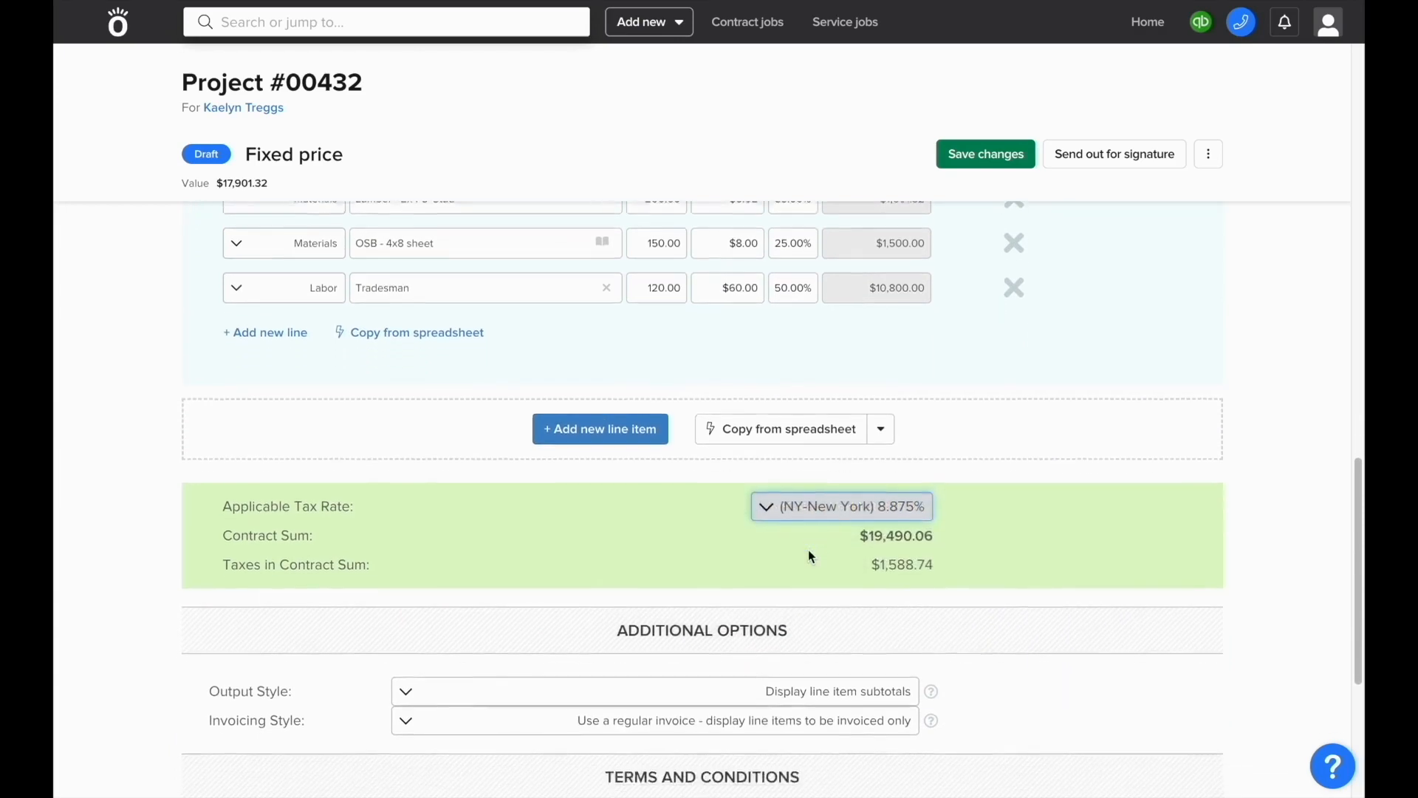
scroll(808, 551, down, 2)
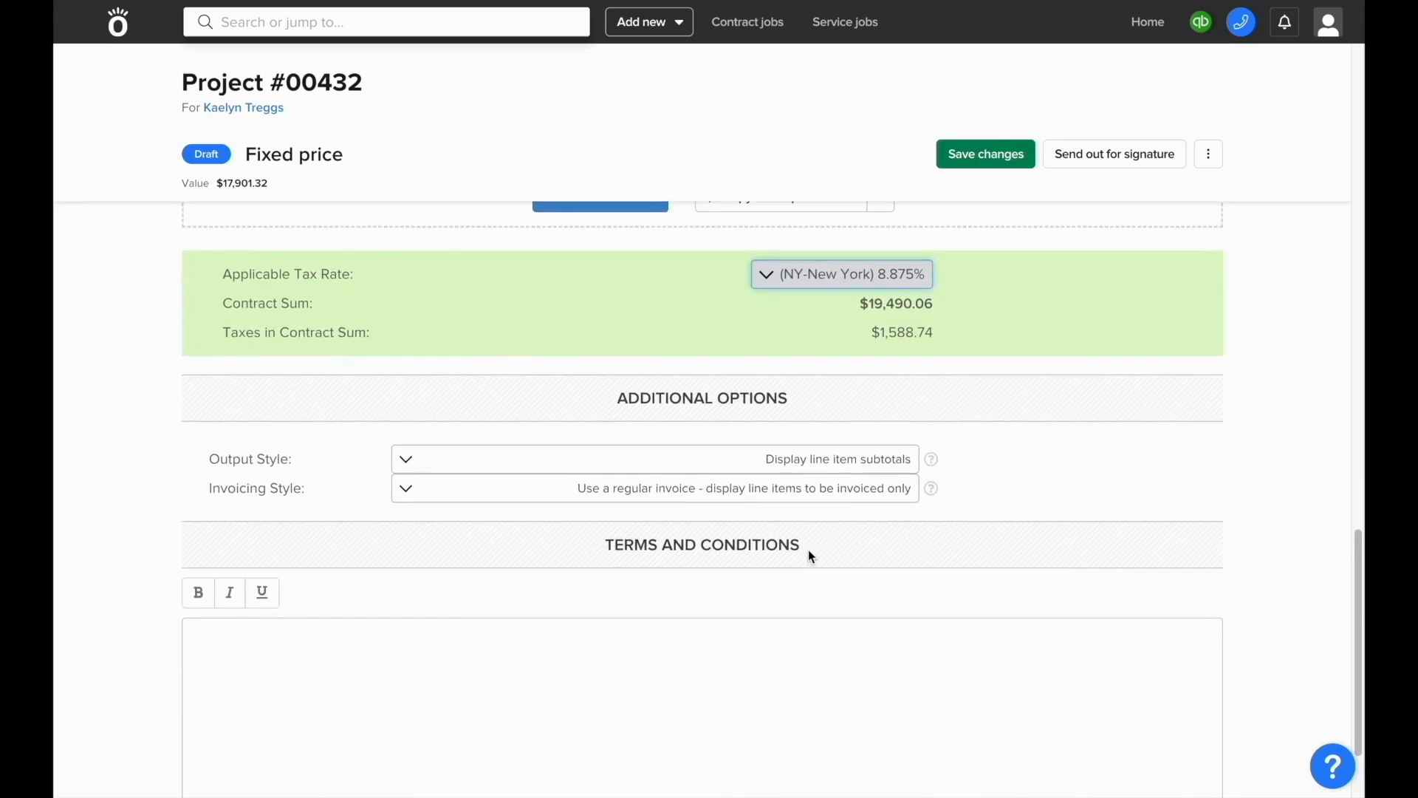
click(878, 474)
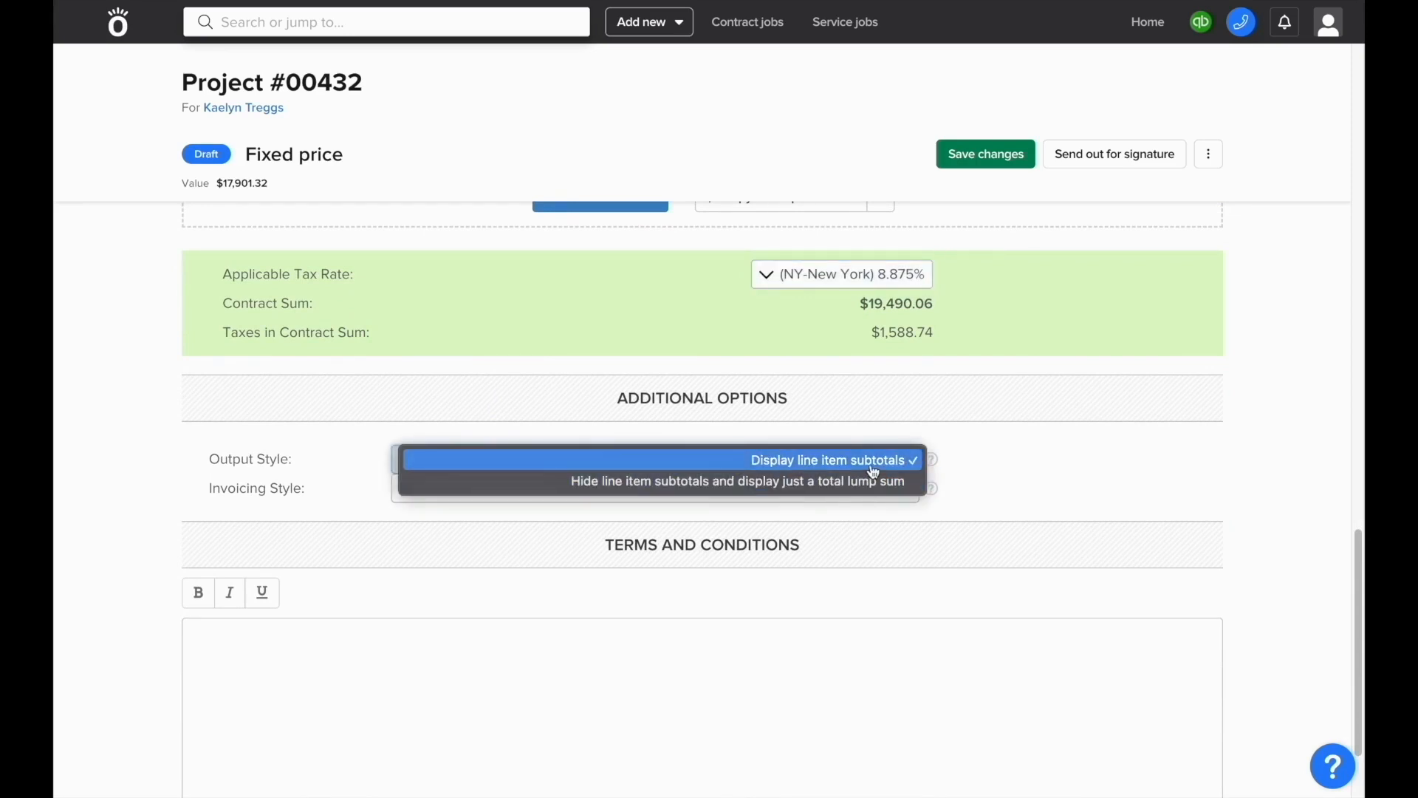
click(873, 466)
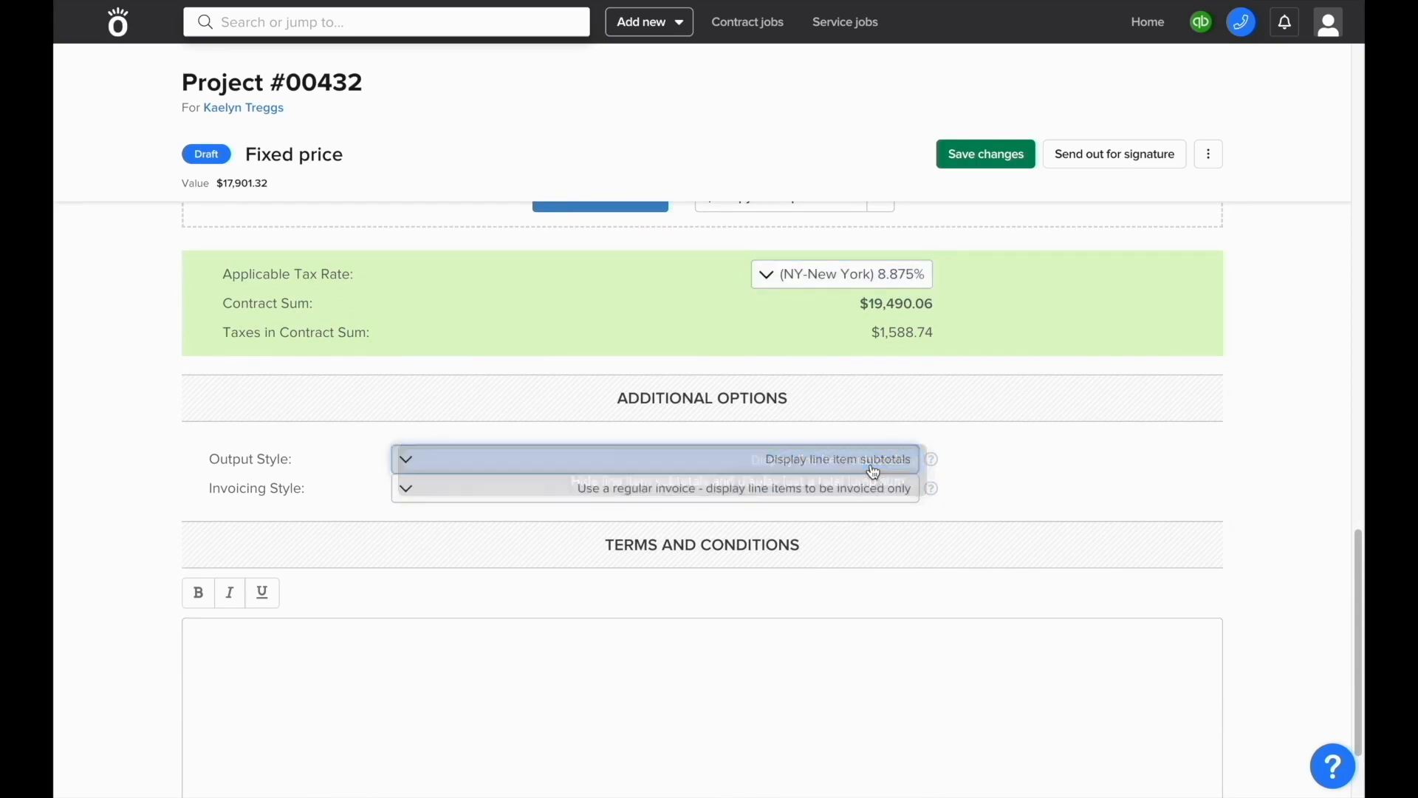
click(830, 507)
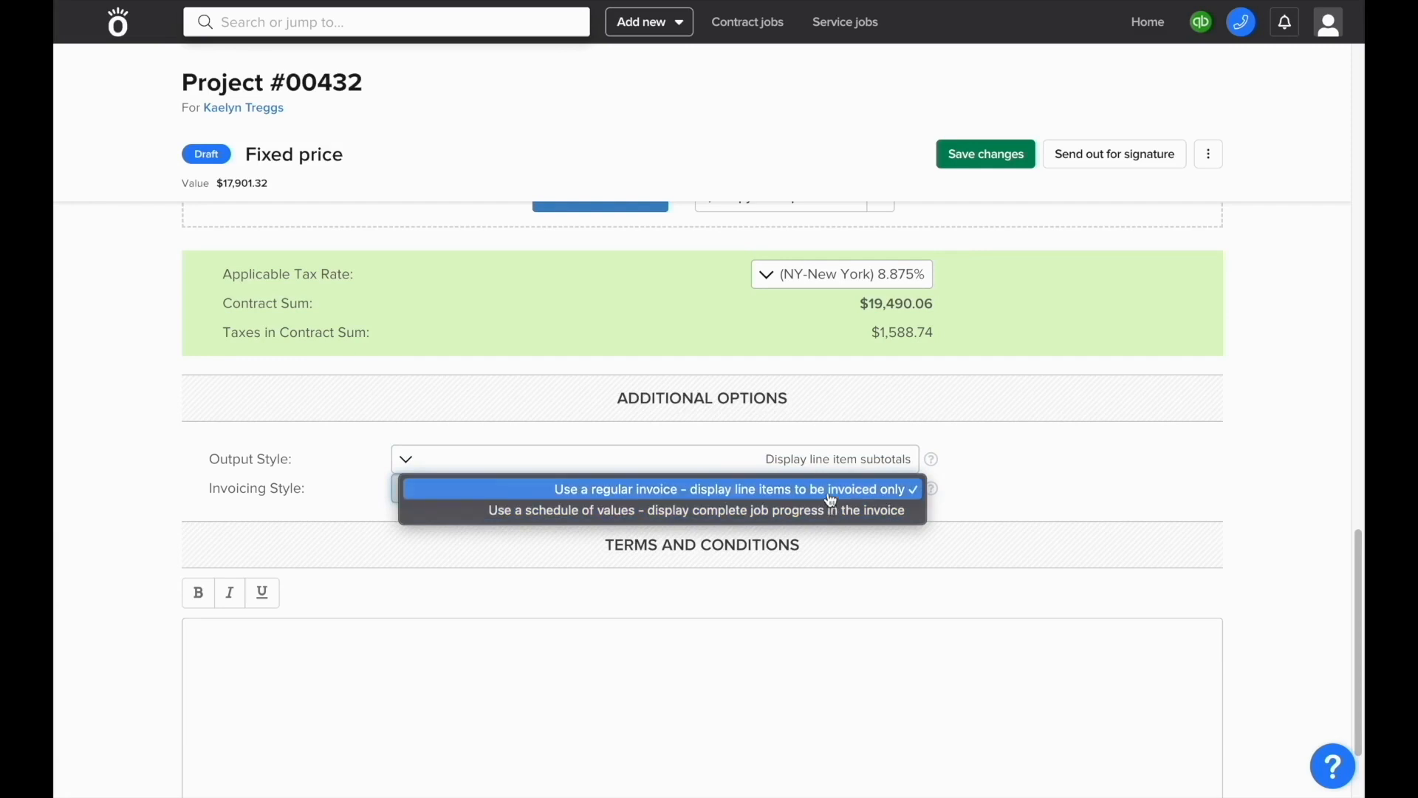
click(831, 500)
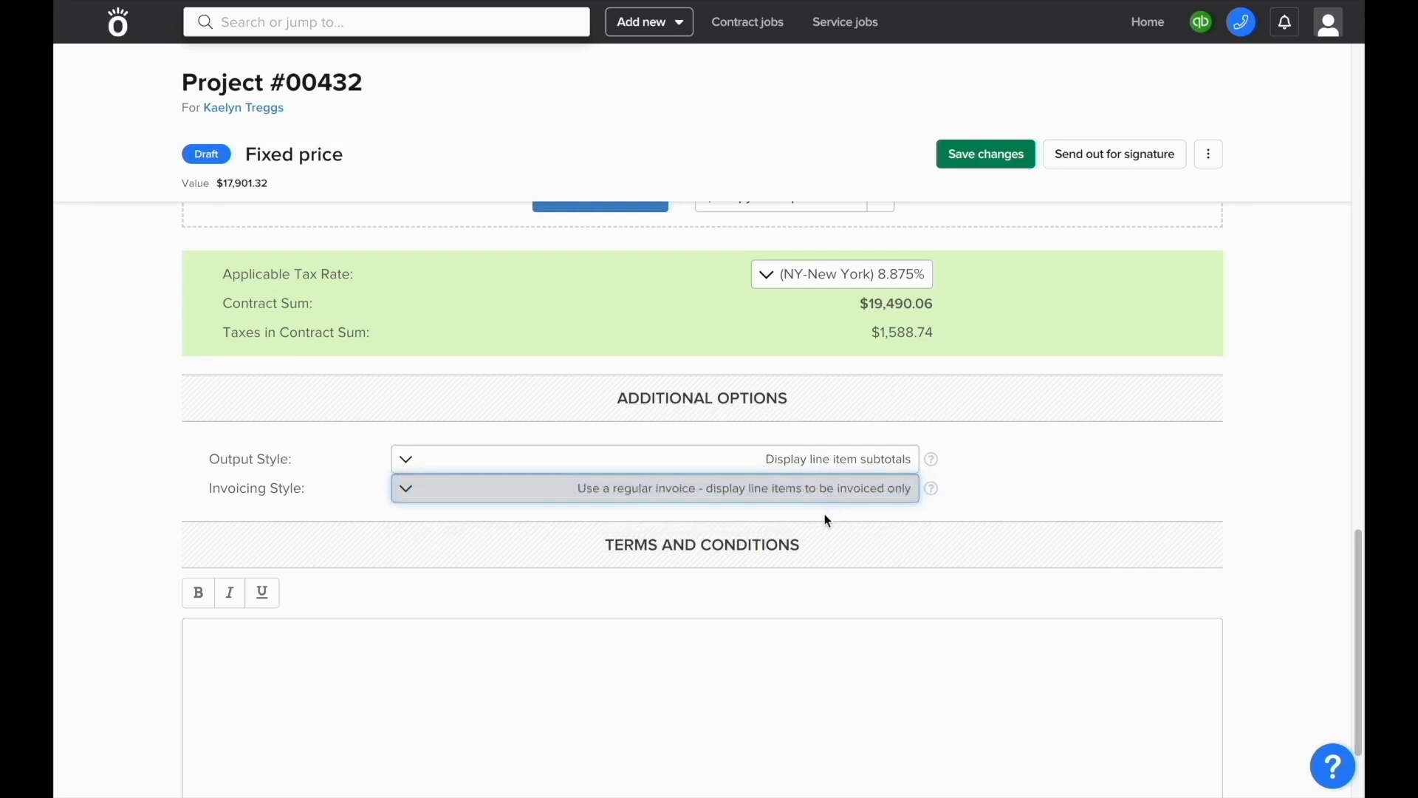
Step: Enter 'these are my terms and conditions' as the terms and save the proposal
click(794, 649)
scroll(794, 648, down, 2)
text(these )
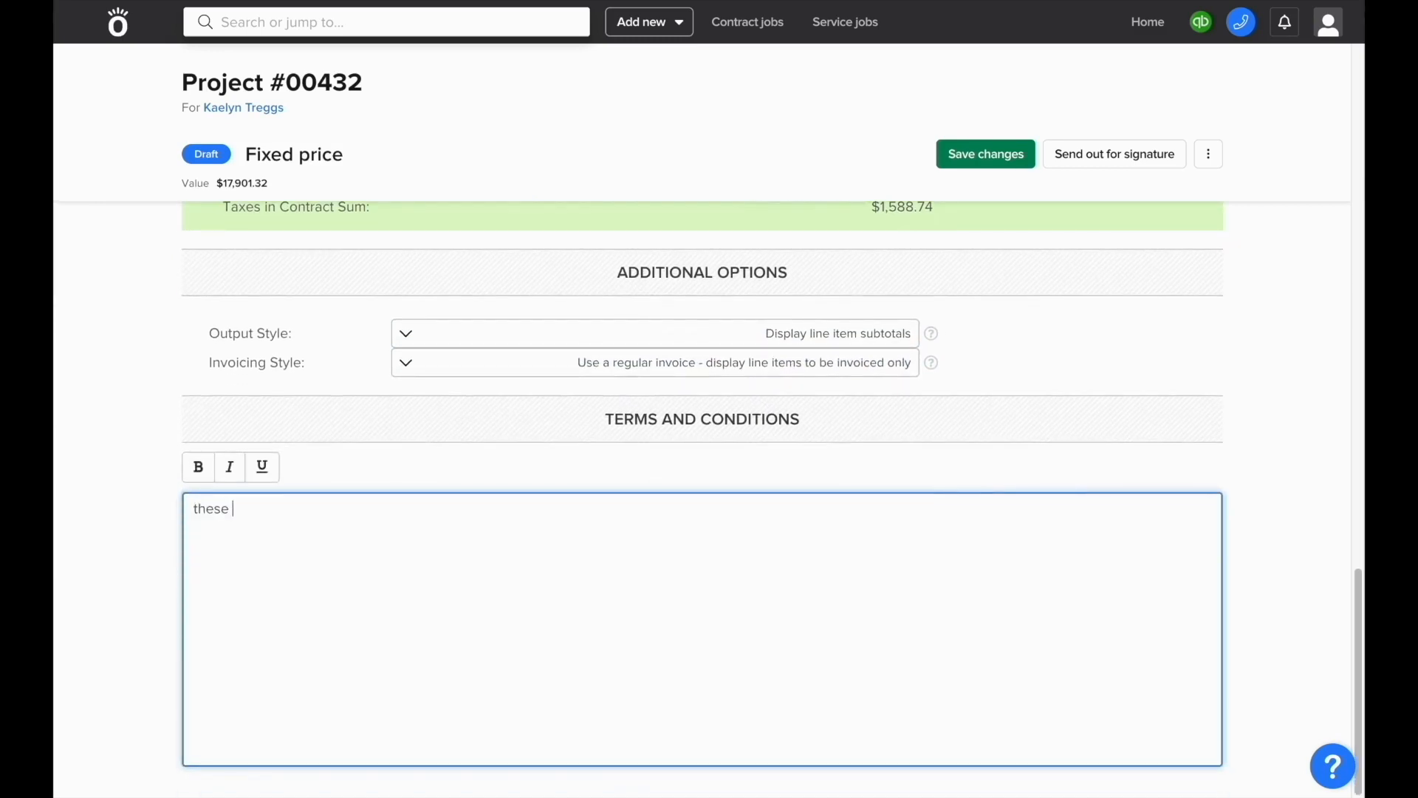
text(are my terms and conditions)
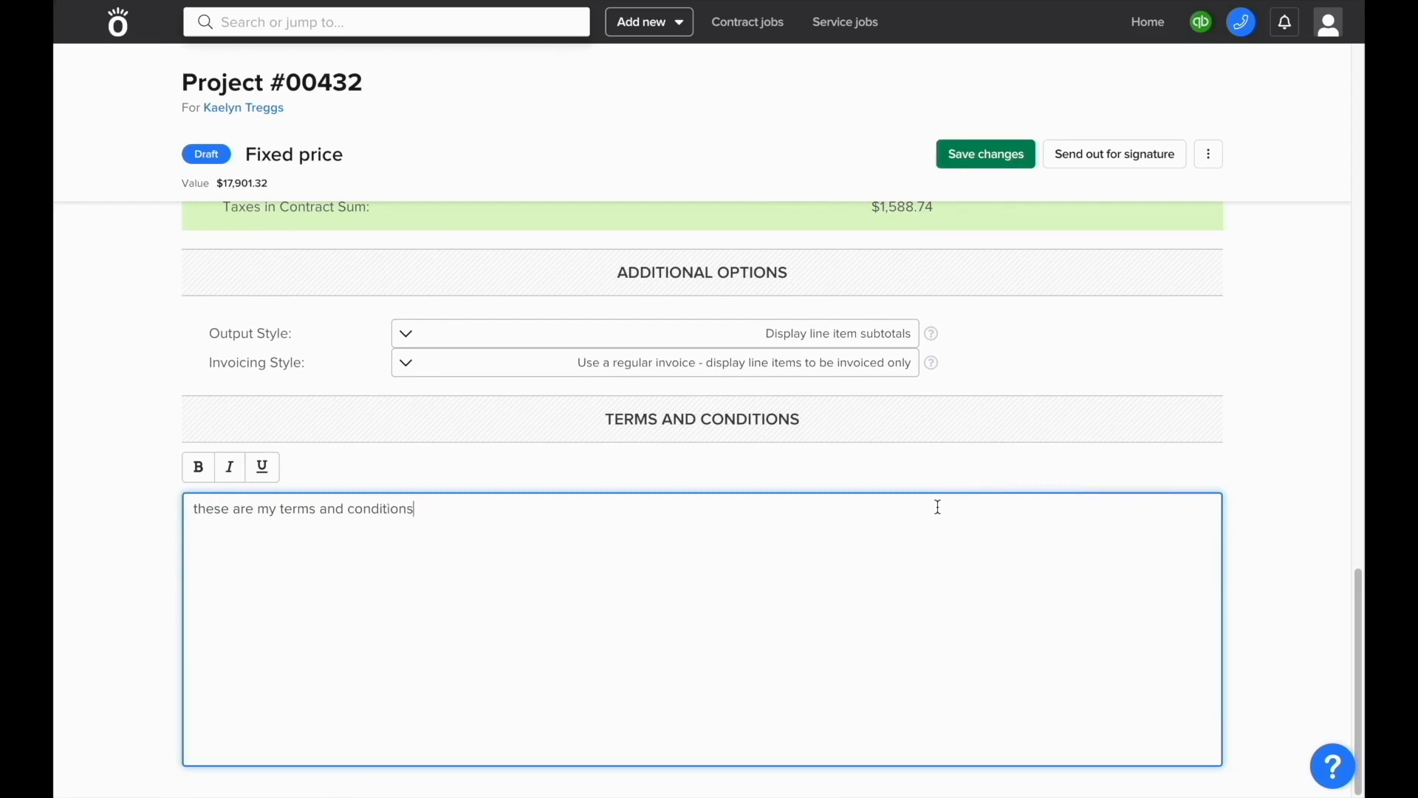
click(995, 164)
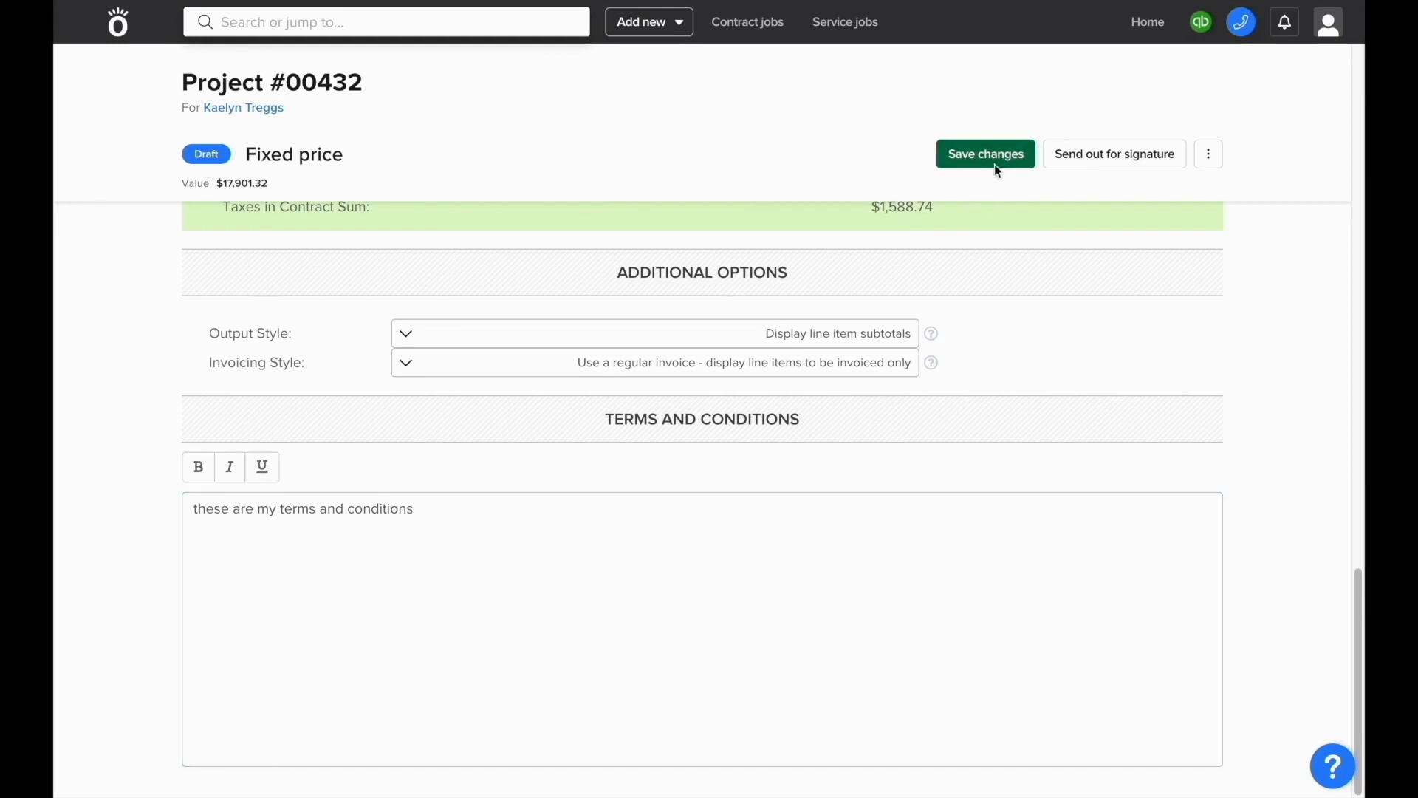
Step: Preview the $19,490.06 proposal document, scroll through it, and close it
click(1215, 165)
click(1185, 229)
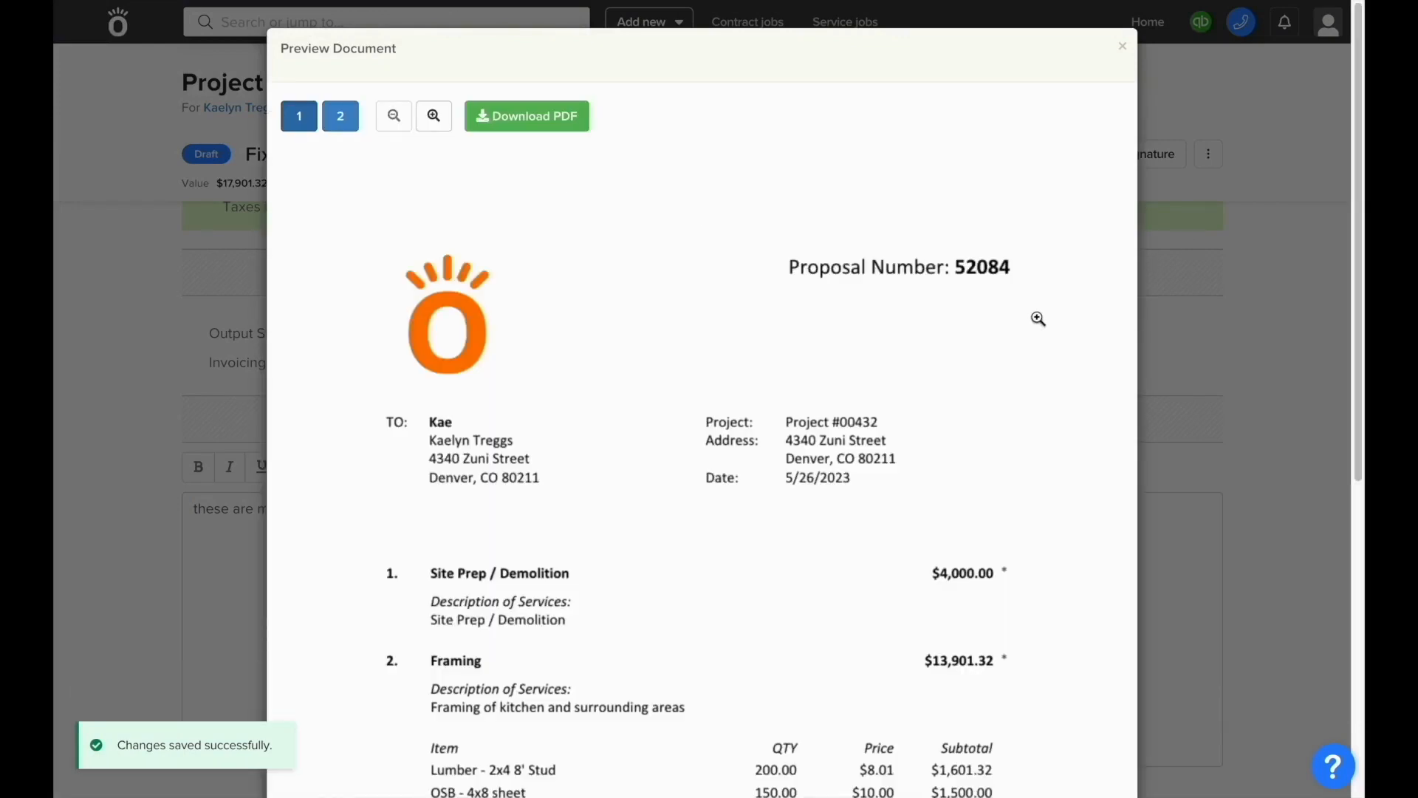
scroll(1038, 318, down, 2)
scroll(1038, 319, down, 3)
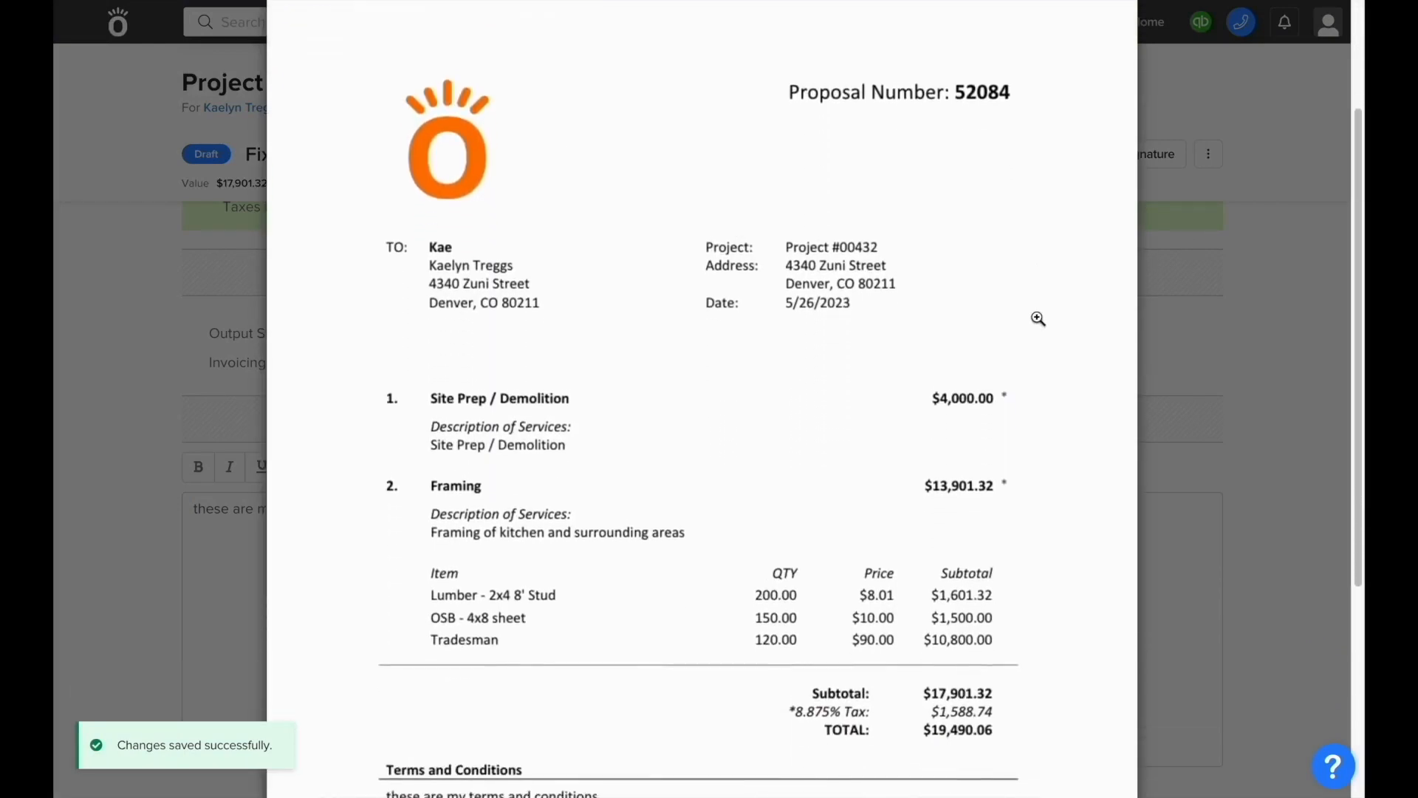
scroll(1038, 318, down, 1)
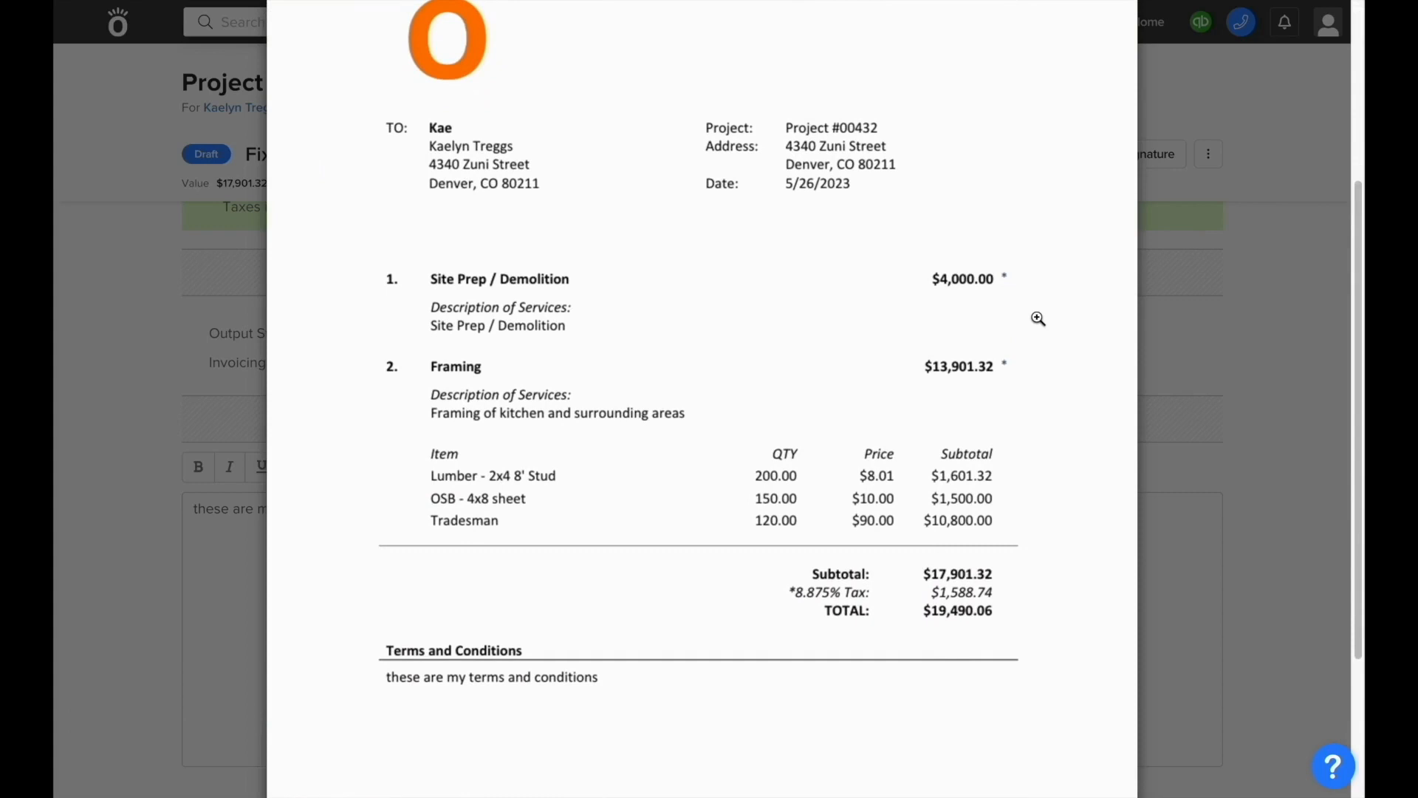
scroll(1038, 319, up, 3)
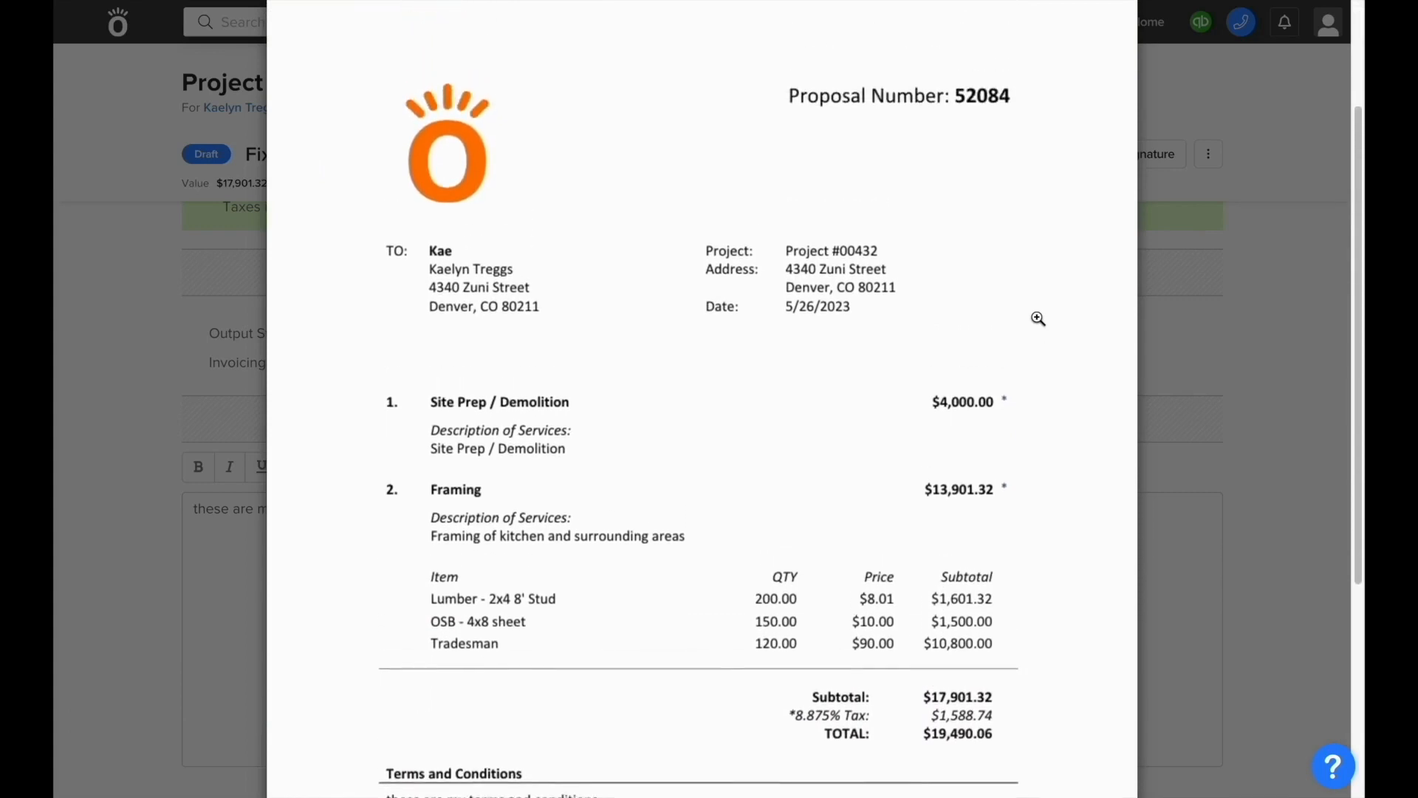
scroll(1038, 318, up, 1)
key(Escape)
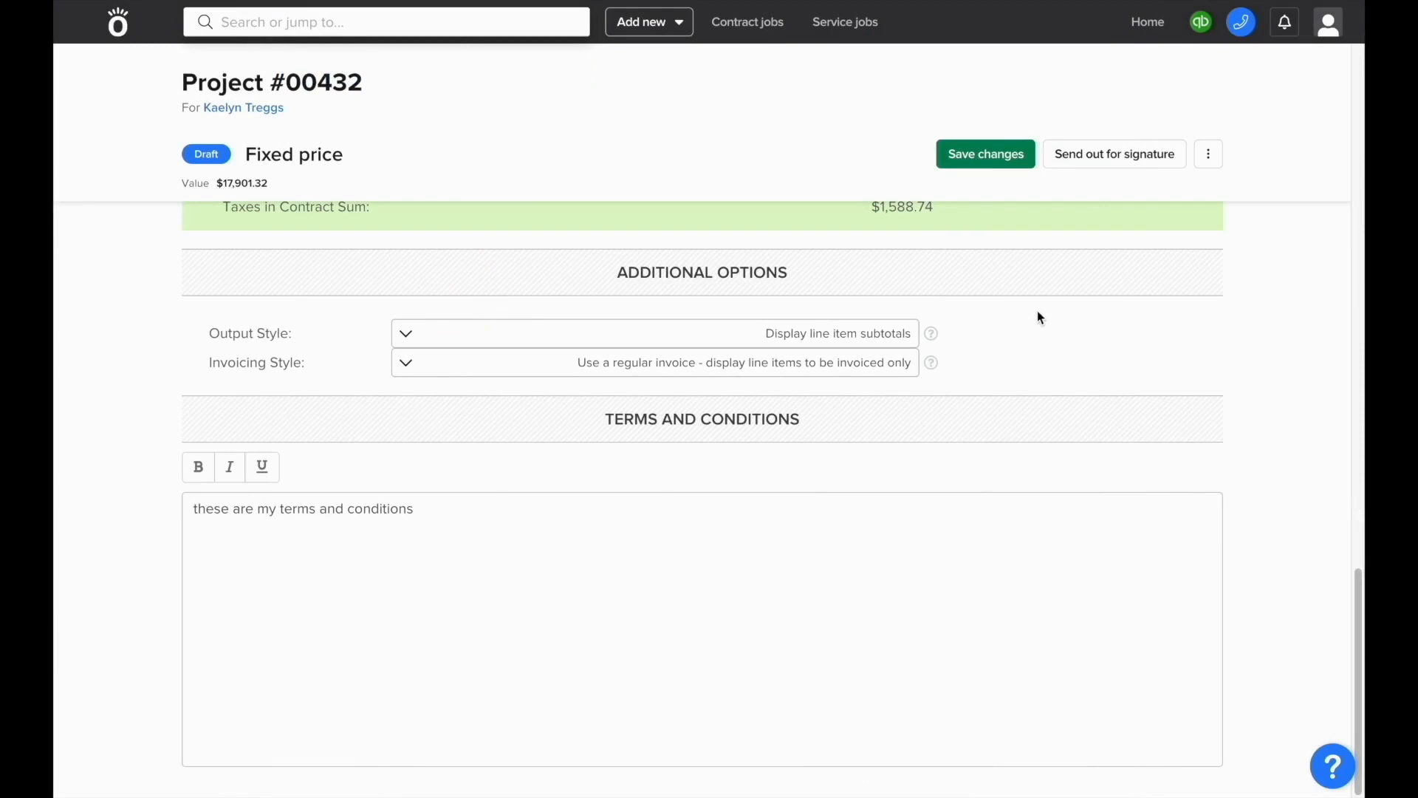
Step: Open the send-for-signature email with the proposal PDF, then discard it
click(1085, 156)
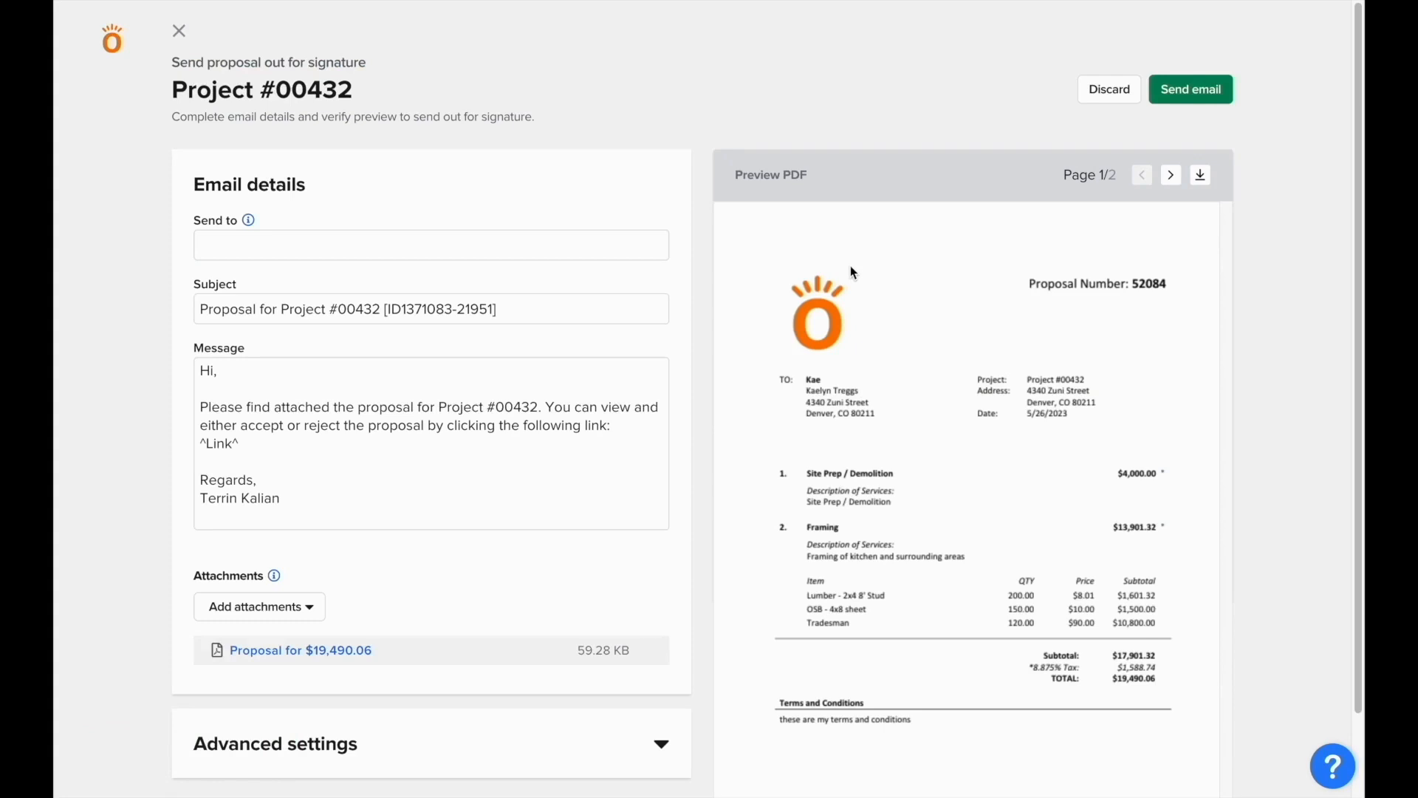
click(1080, 92)
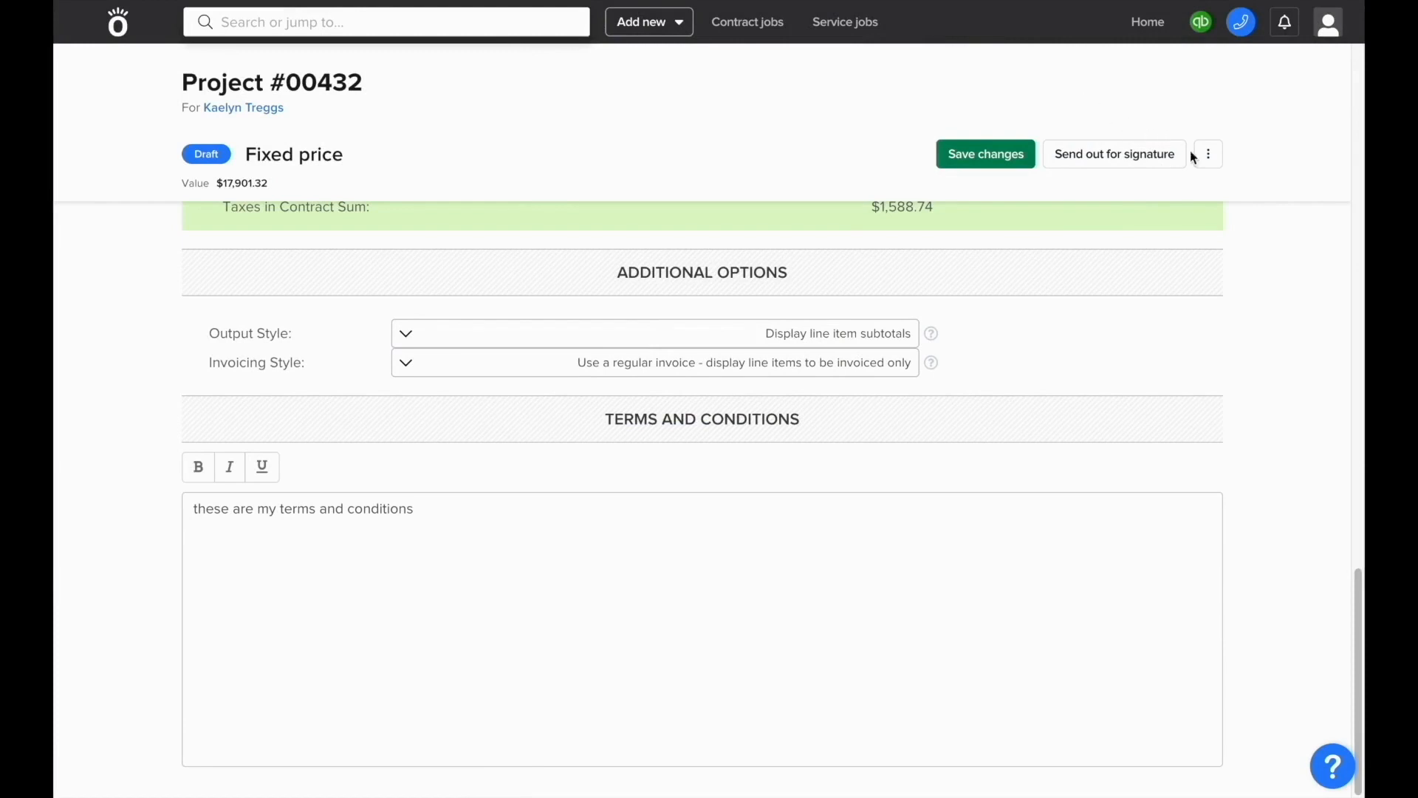
click(1215, 160)
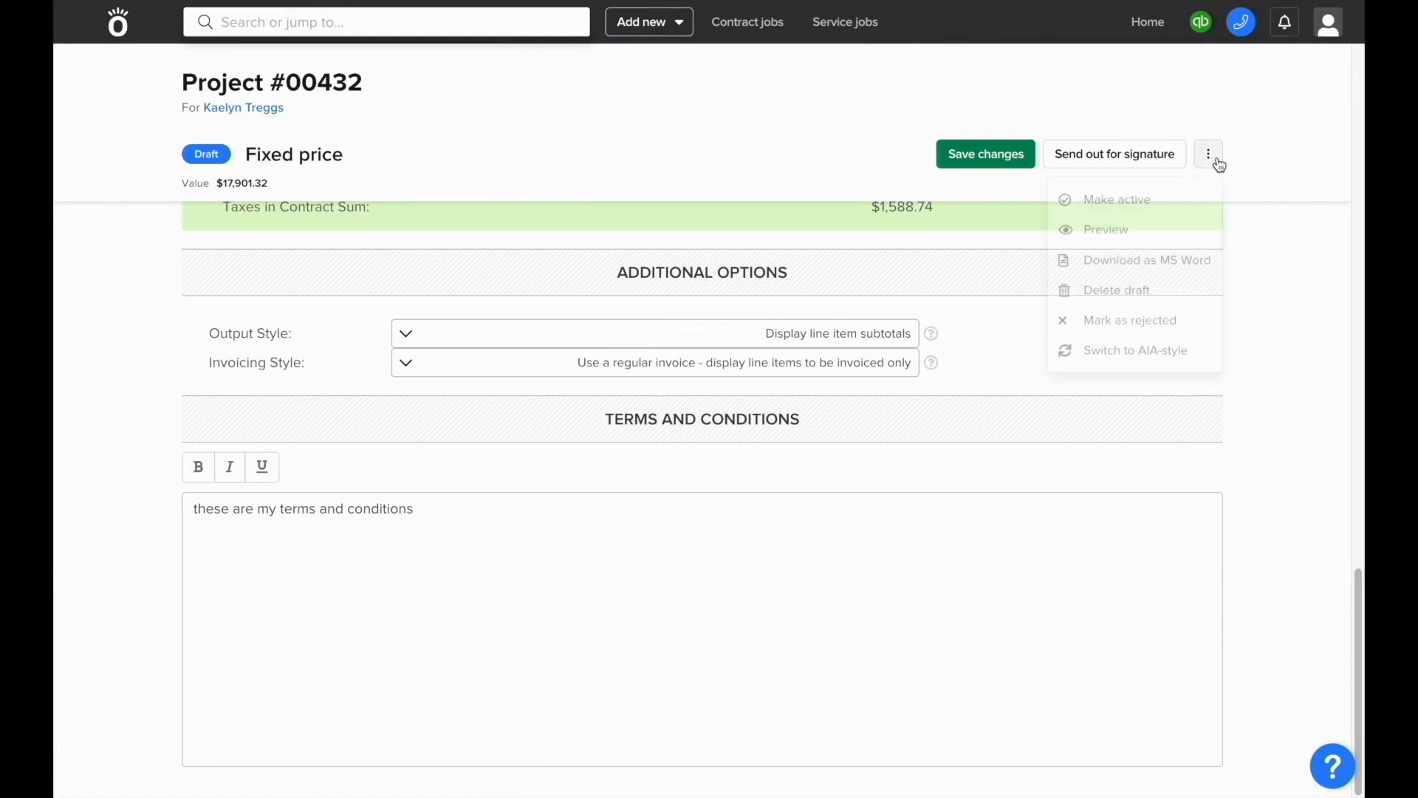
Step: Make the fixed price Project #00432 active and acknowledge the confirmation
click(1151, 197)
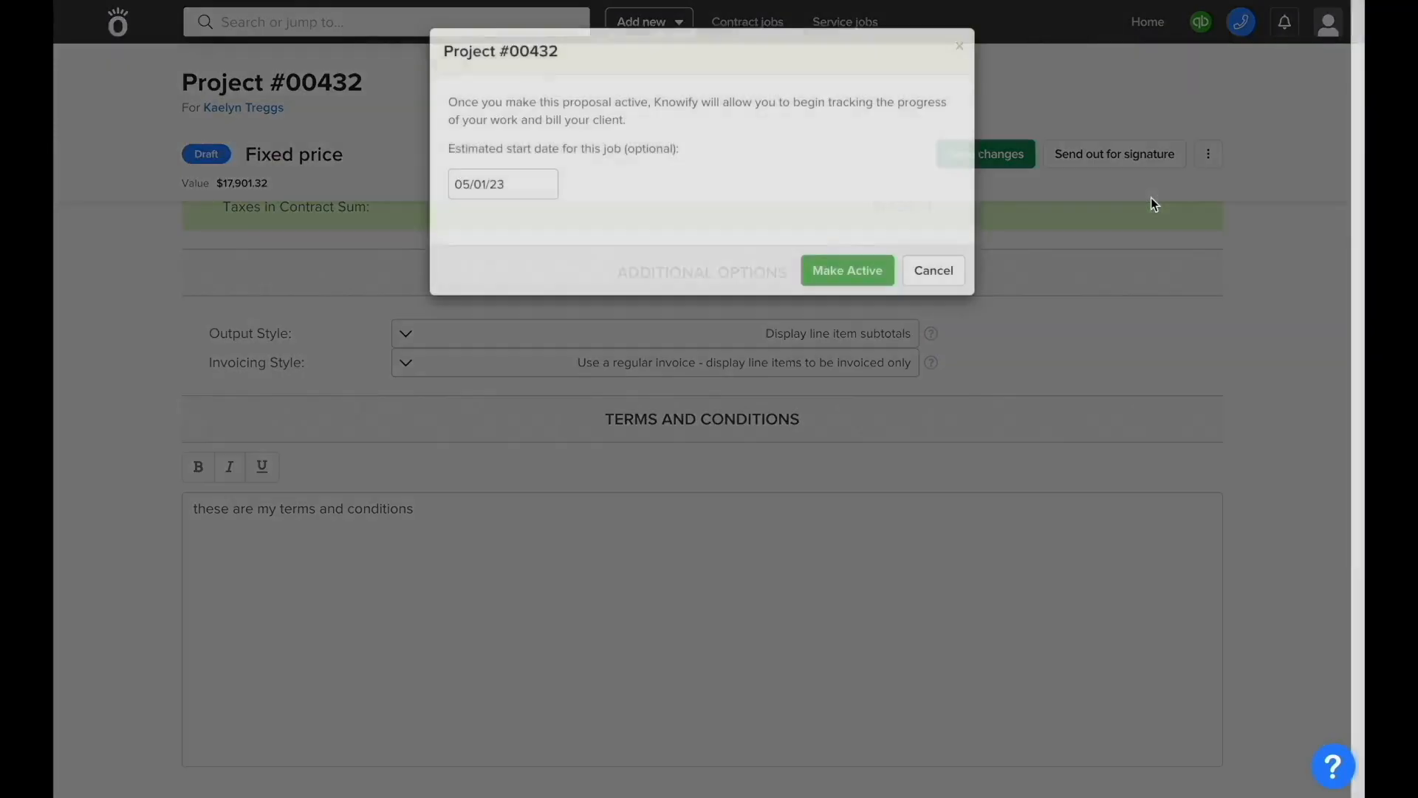
click(858, 271)
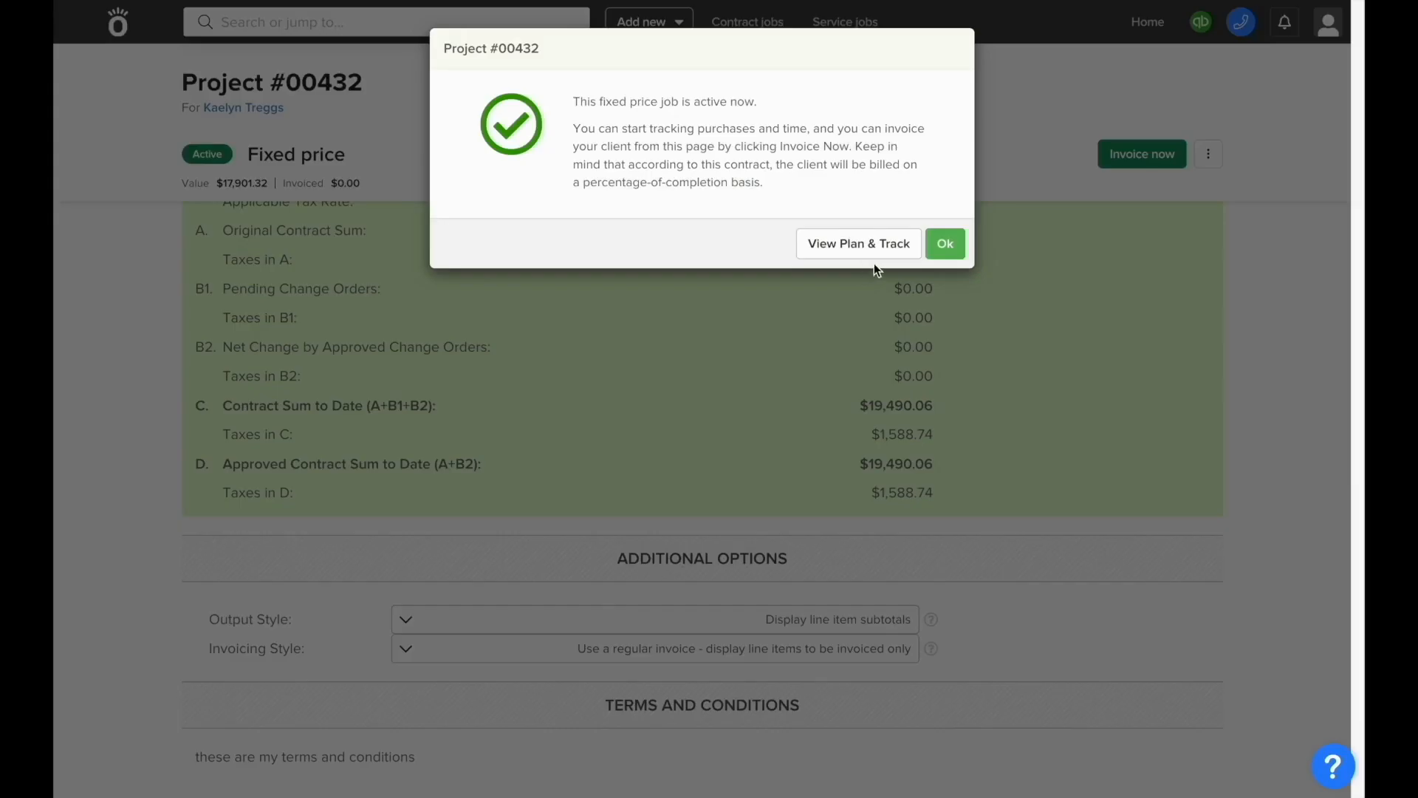
click(943, 244)
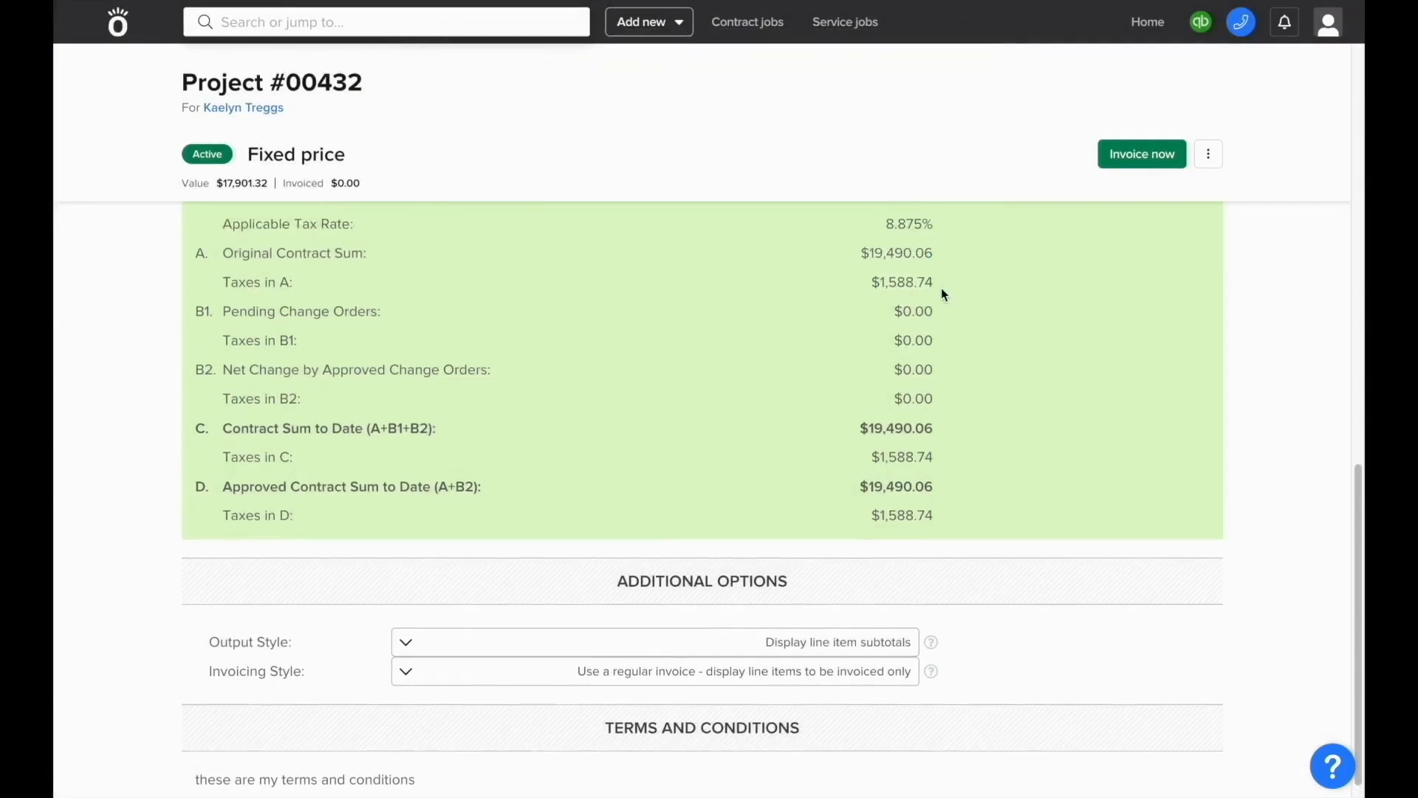
scroll(941, 293, up, 10)
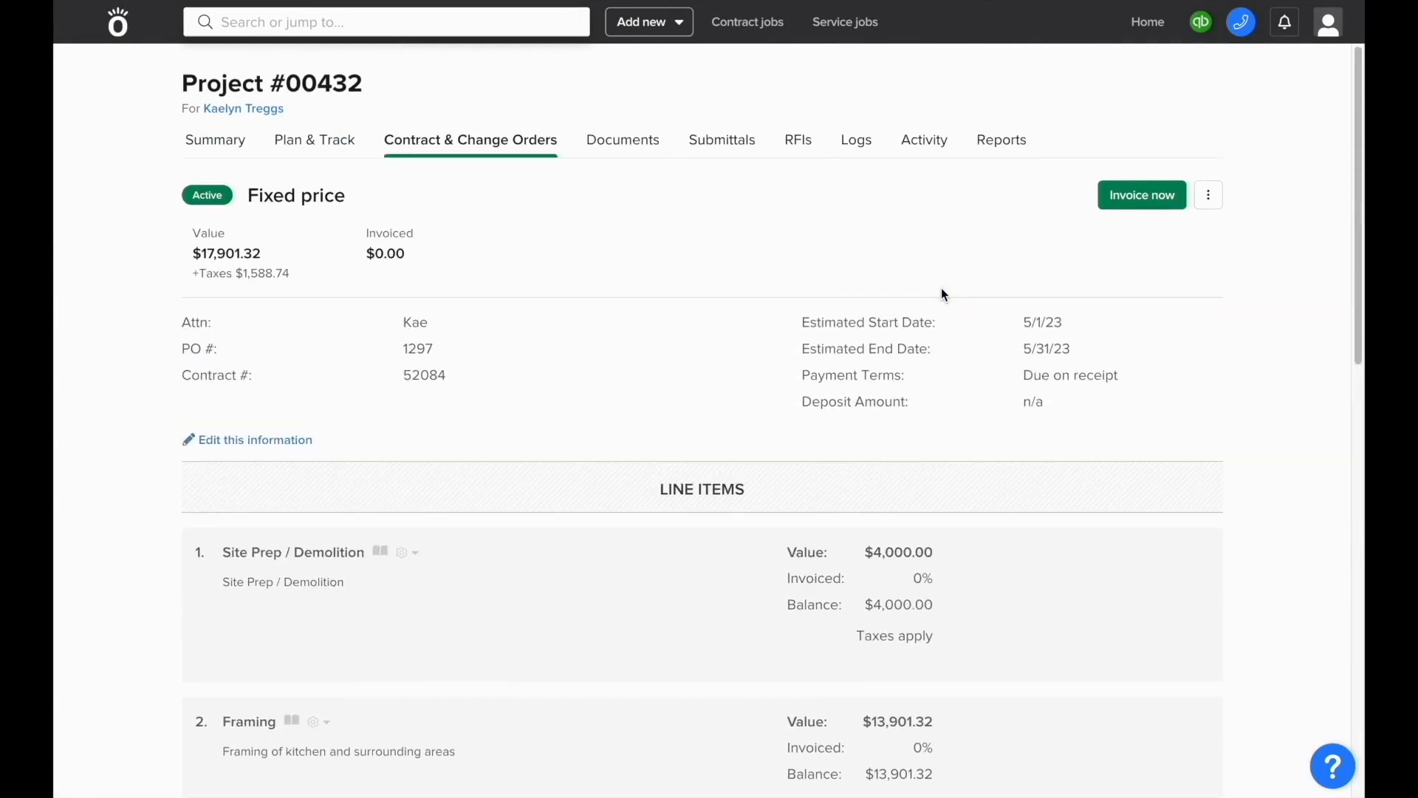
Step: Draft a progress invoice billing Site Prep at 50% and Framing at 25%
click(1120, 204)
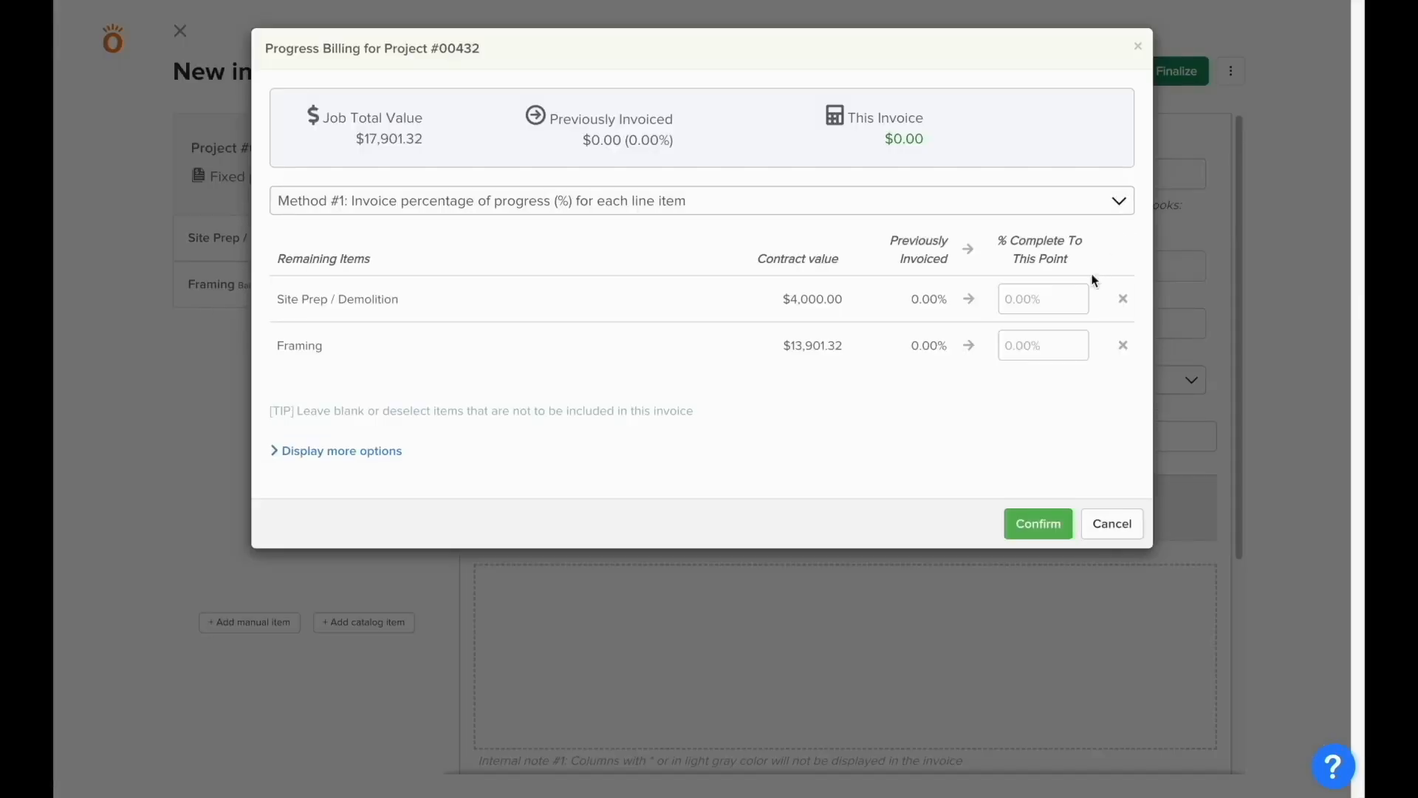
click(1056, 291)
text(50)
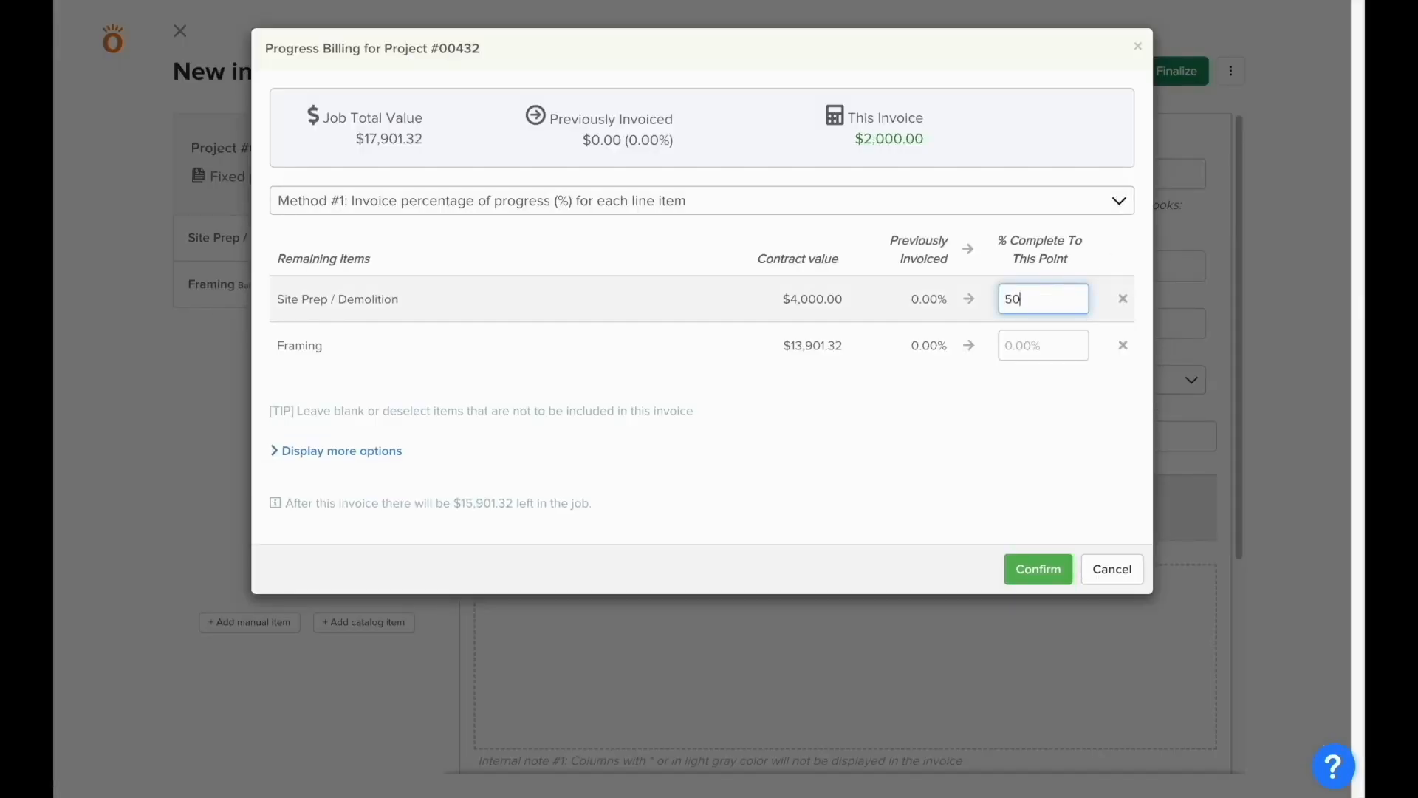
click(1043, 346)
text(25)
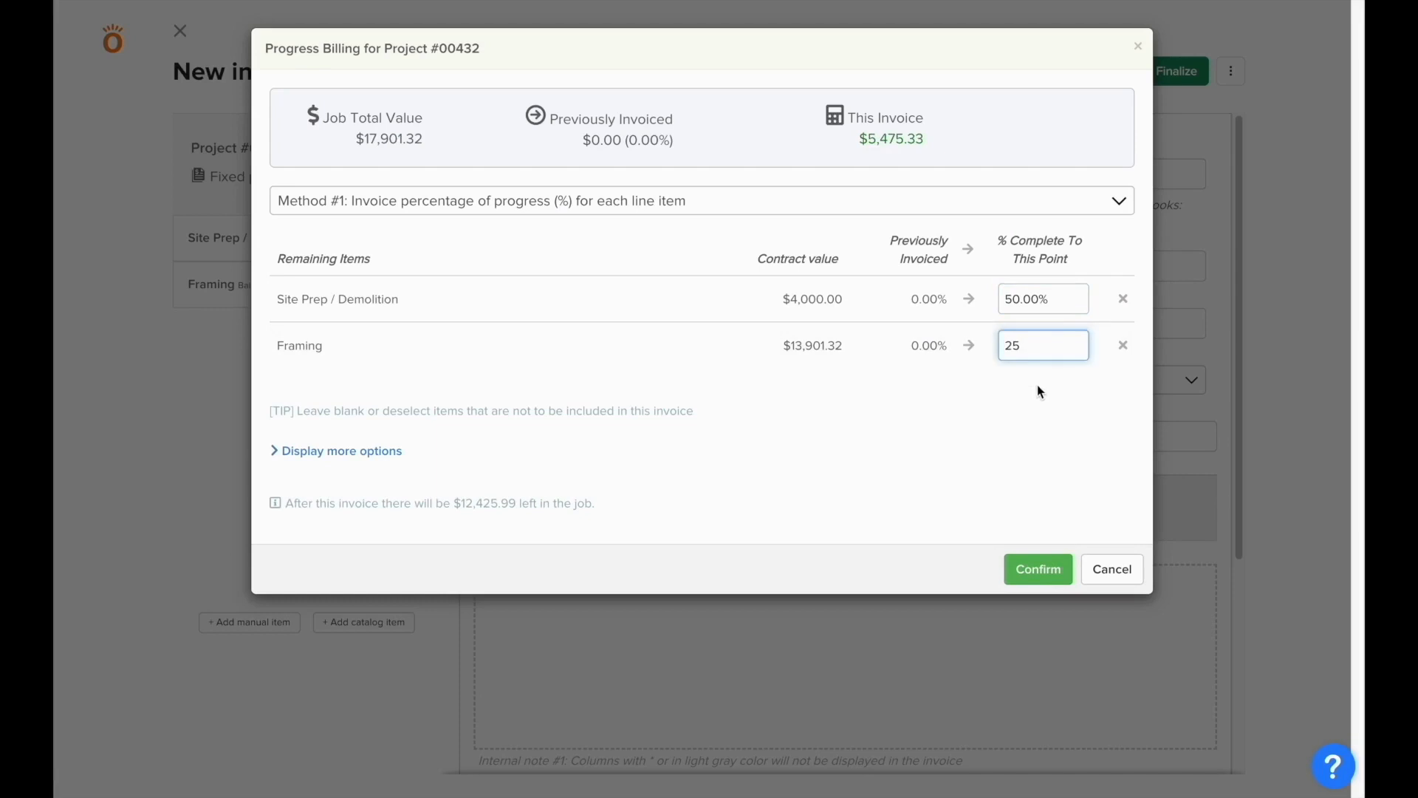
click(1038, 387)
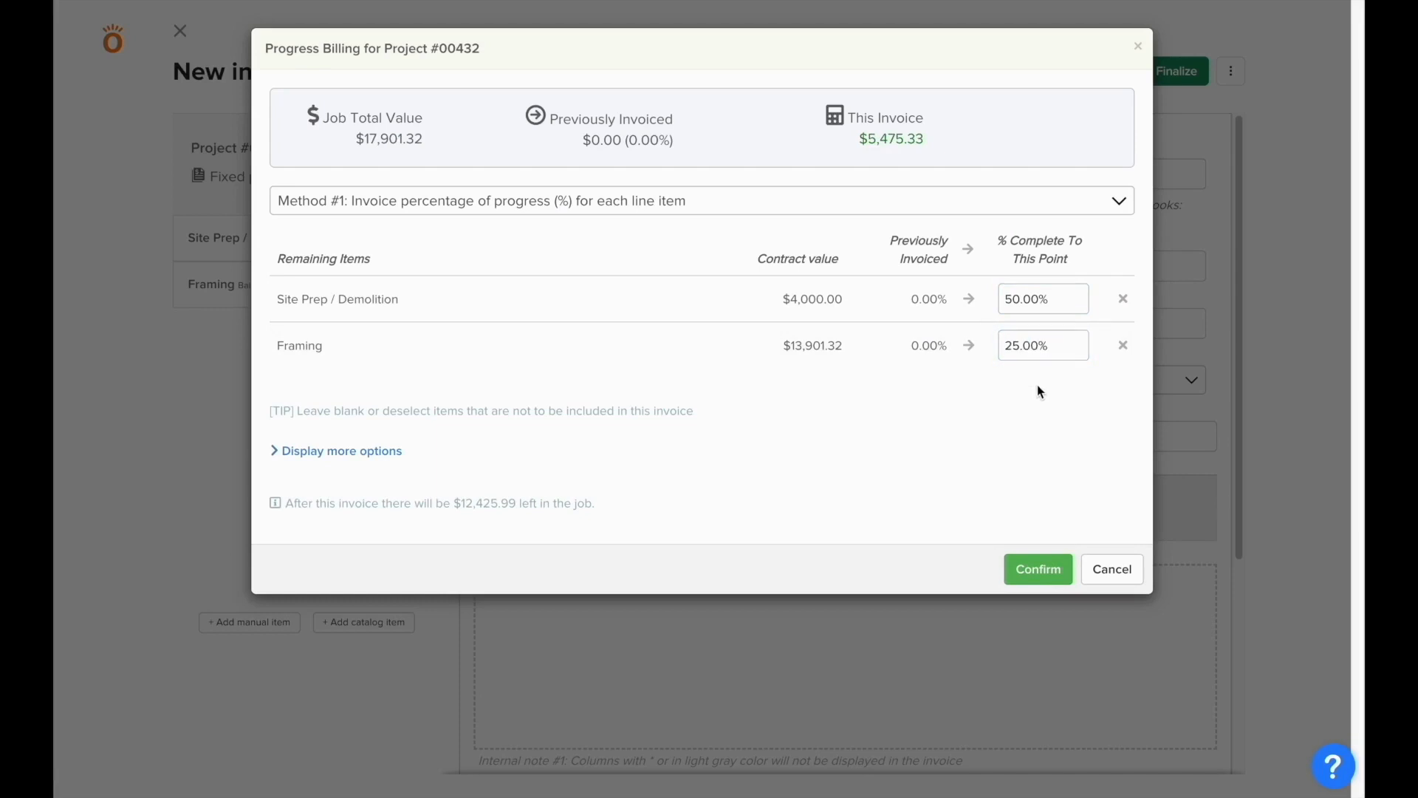
click(1040, 570)
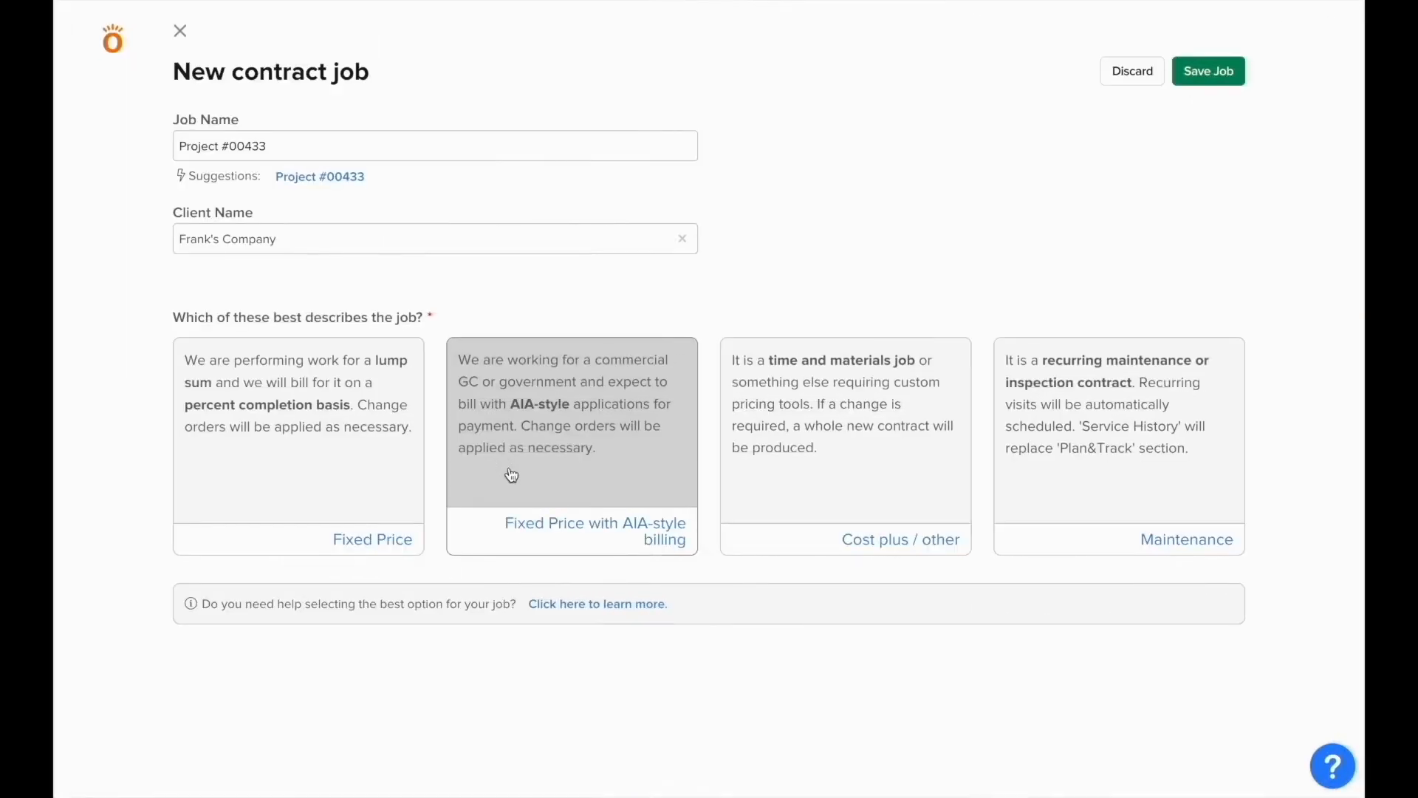
Step: Create Project #00433 as Fixed Price with AIA-style billing, entering the attention contact and GC RFP# 29384
click(511, 475)
click(341, 694)
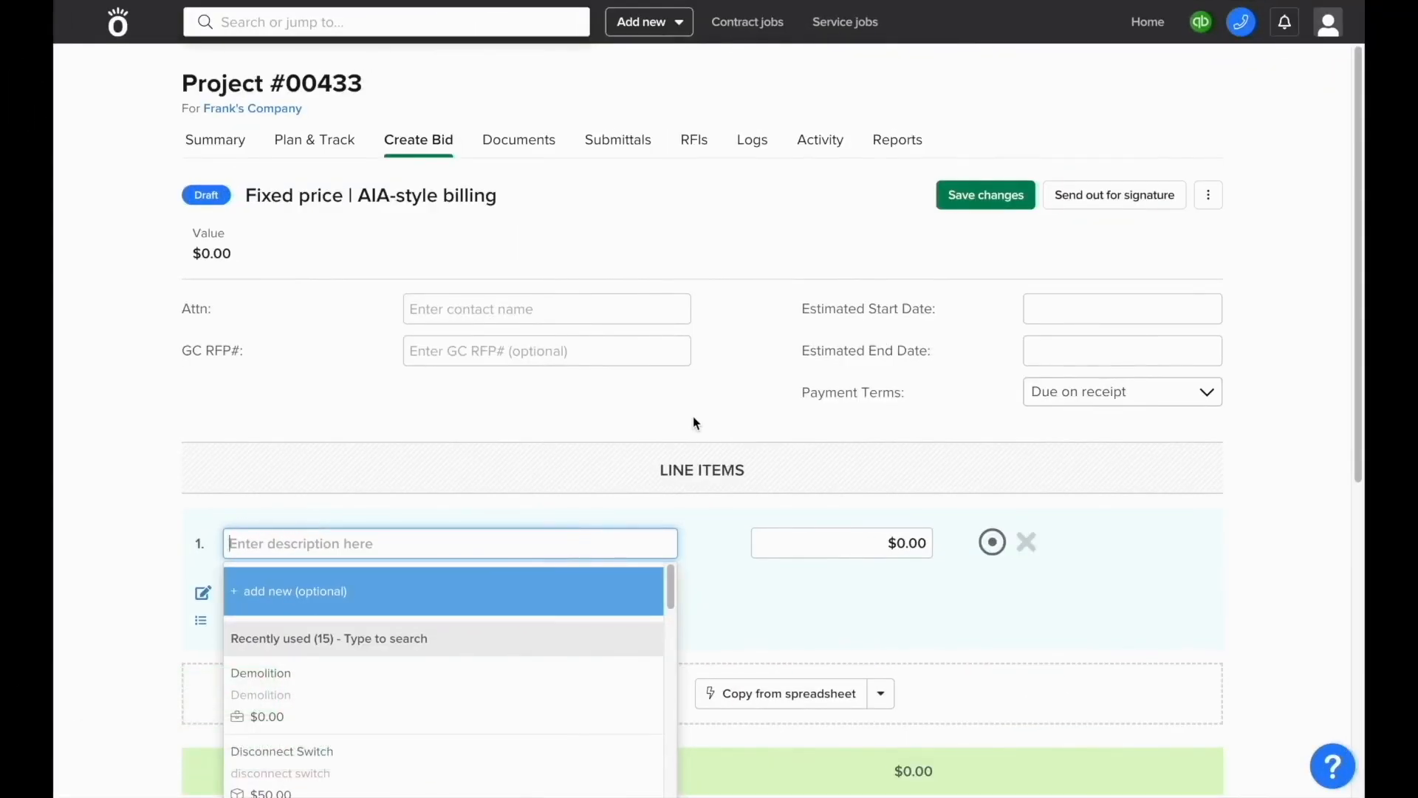
click(610, 305)
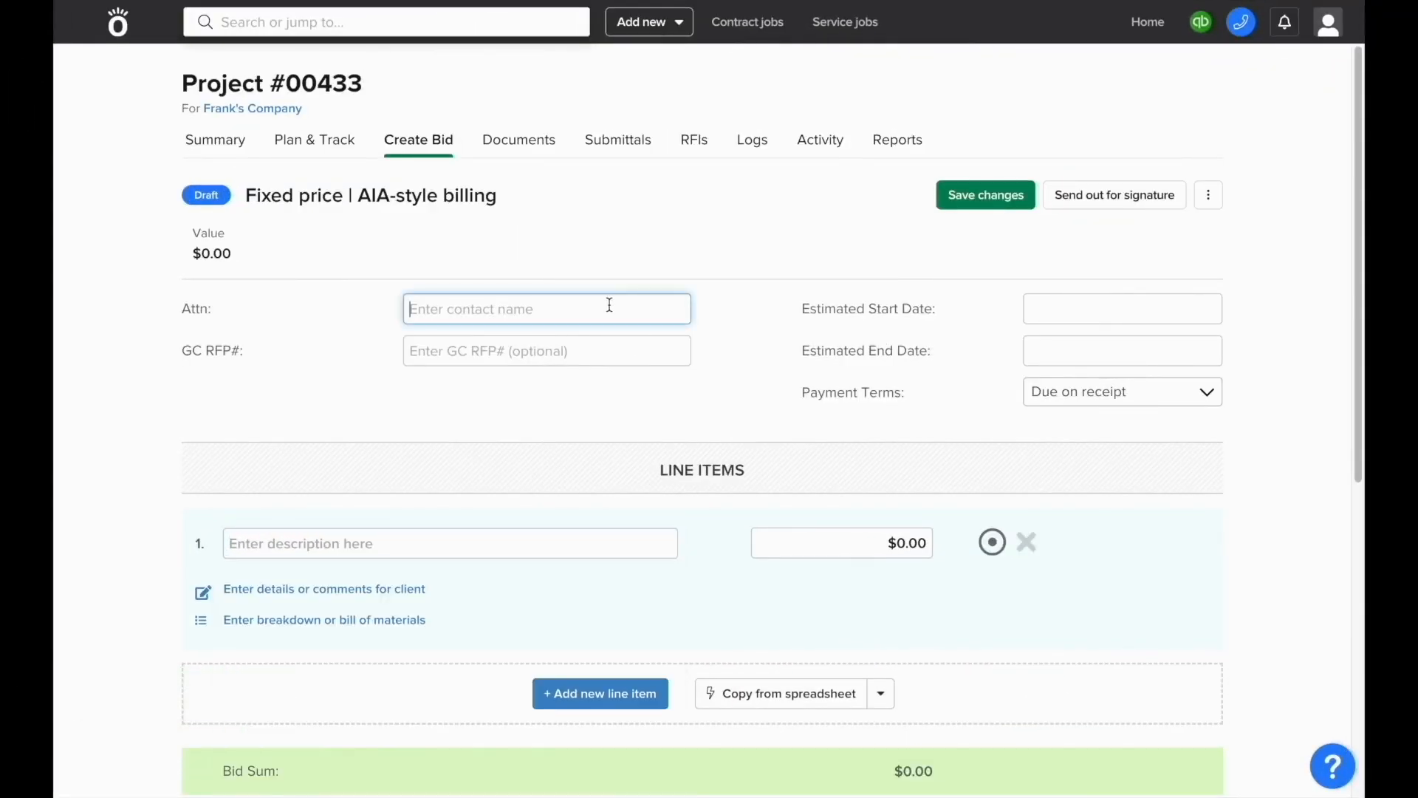
text(Franklin)
click(595, 358)
text(29384)
Step: Set the estimated dates to 05/26/23 through 06/30/23
click(1035, 310)
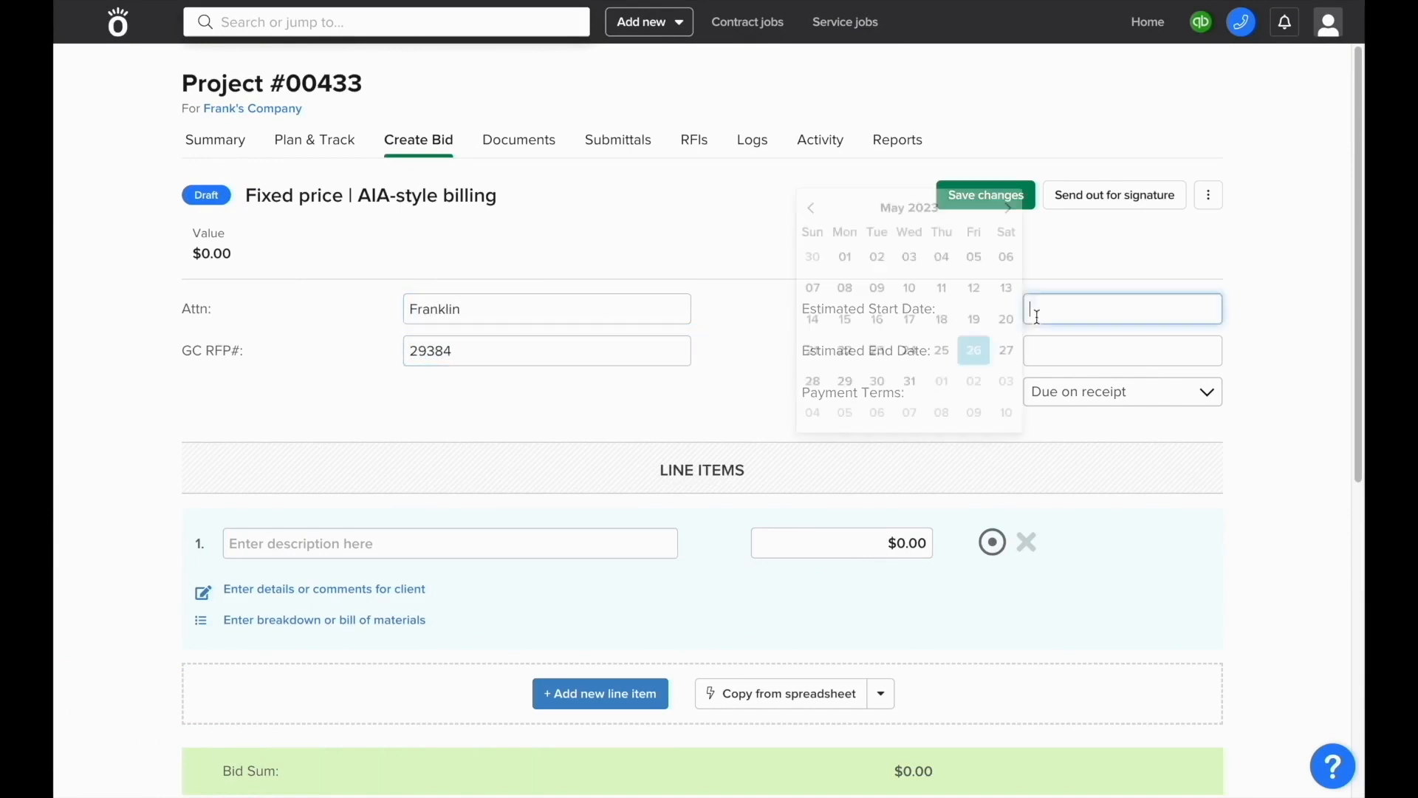
click(973, 348)
click(1007, 249)
click(974, 422)
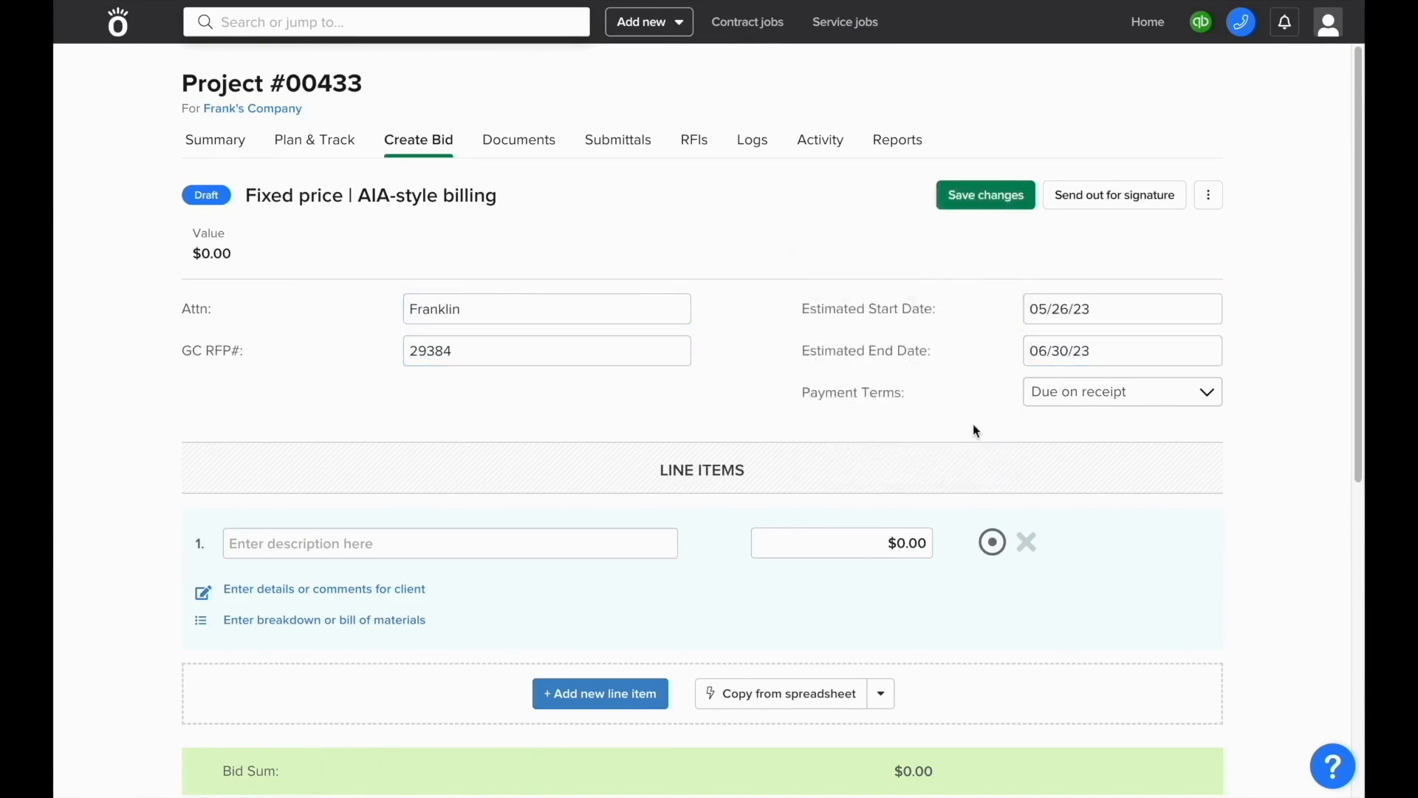
Step: Add line items Draw 1 at $4,000 and Draw 2 at $6,000
scroll(763, 551, down, 1)
click(650, 491)
text(Draw 1)
key(Tab)
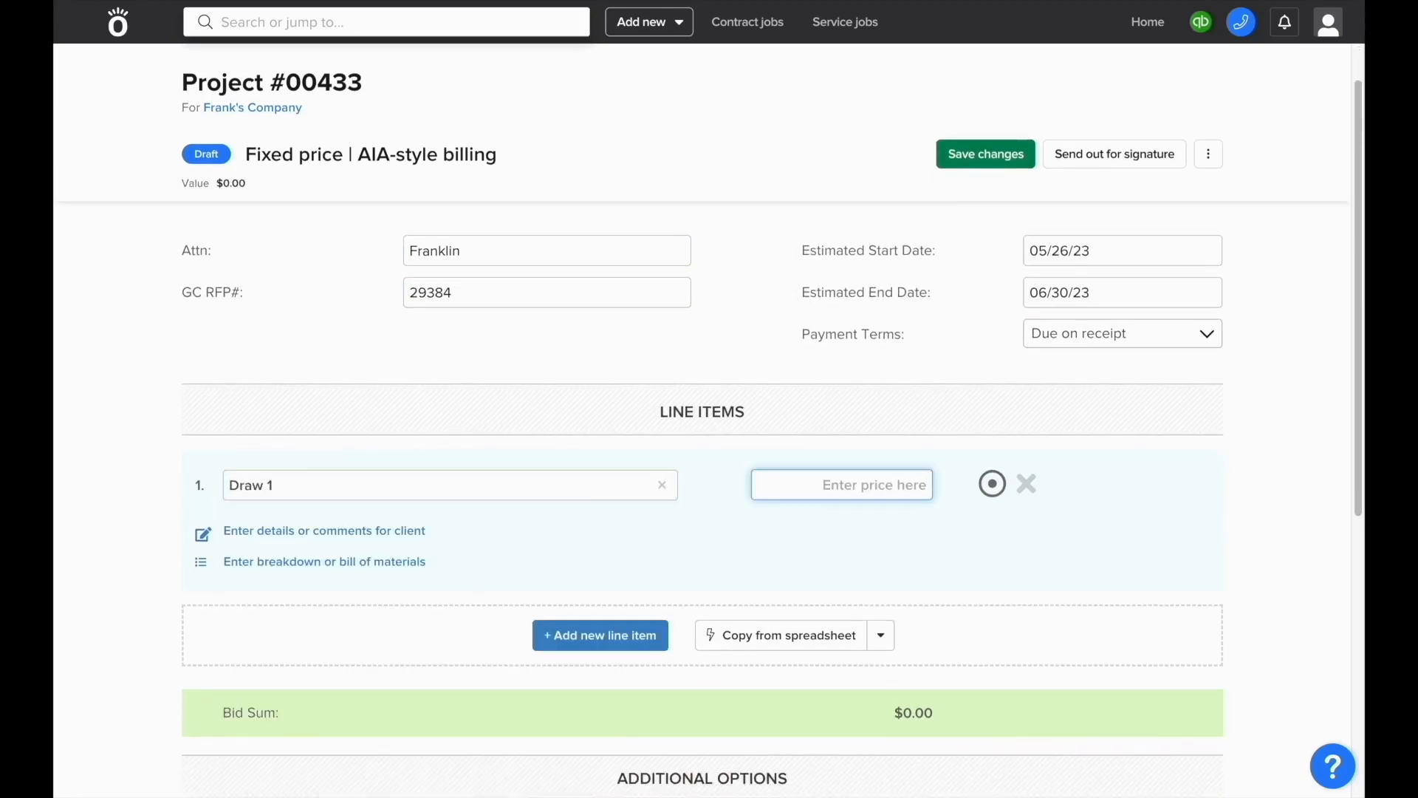
text(4000)
click(627, 637)
text(Draw 2)
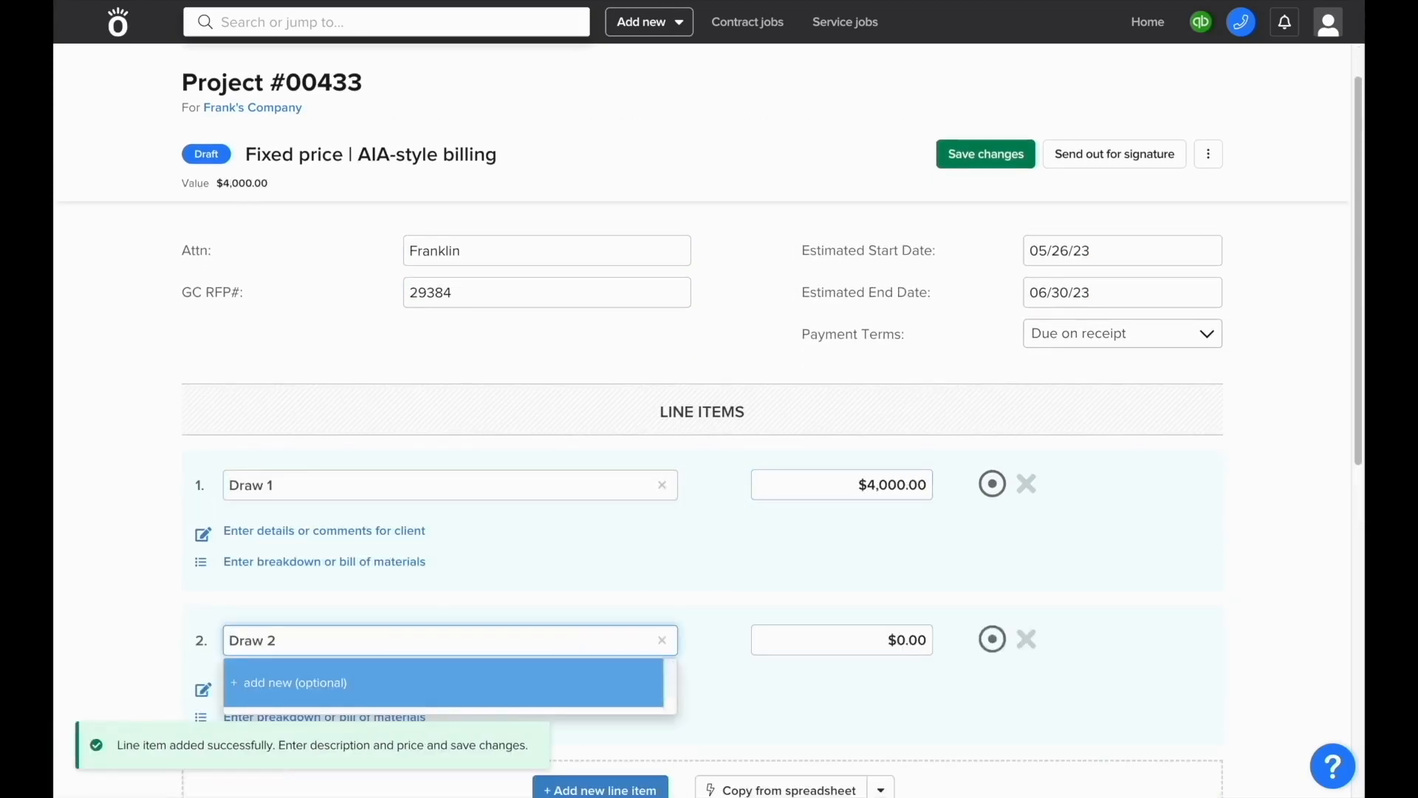
key(Tab)
text(6000)
click(664, 591)
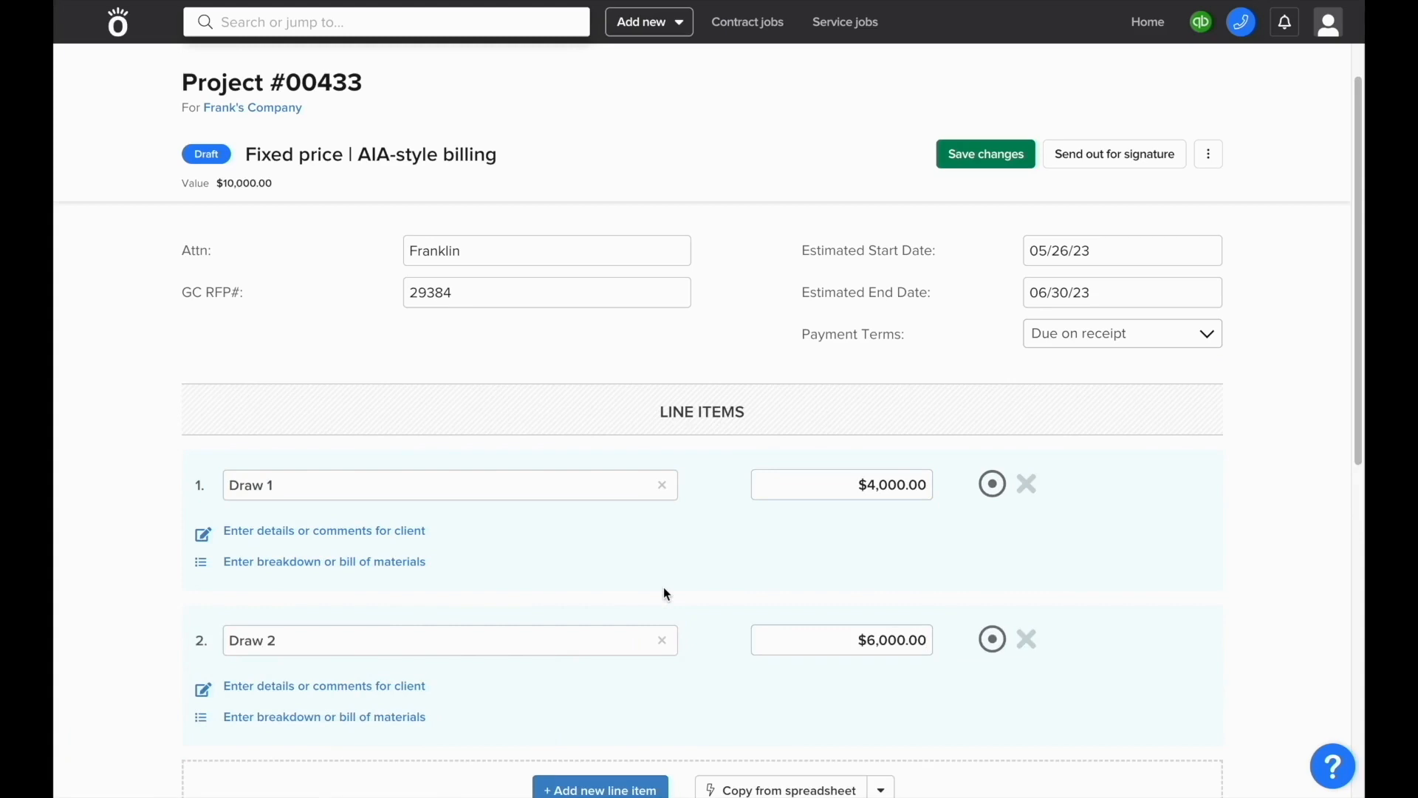
scroll(664, 590, down, 5)
scroll(665, 594, up, 5)
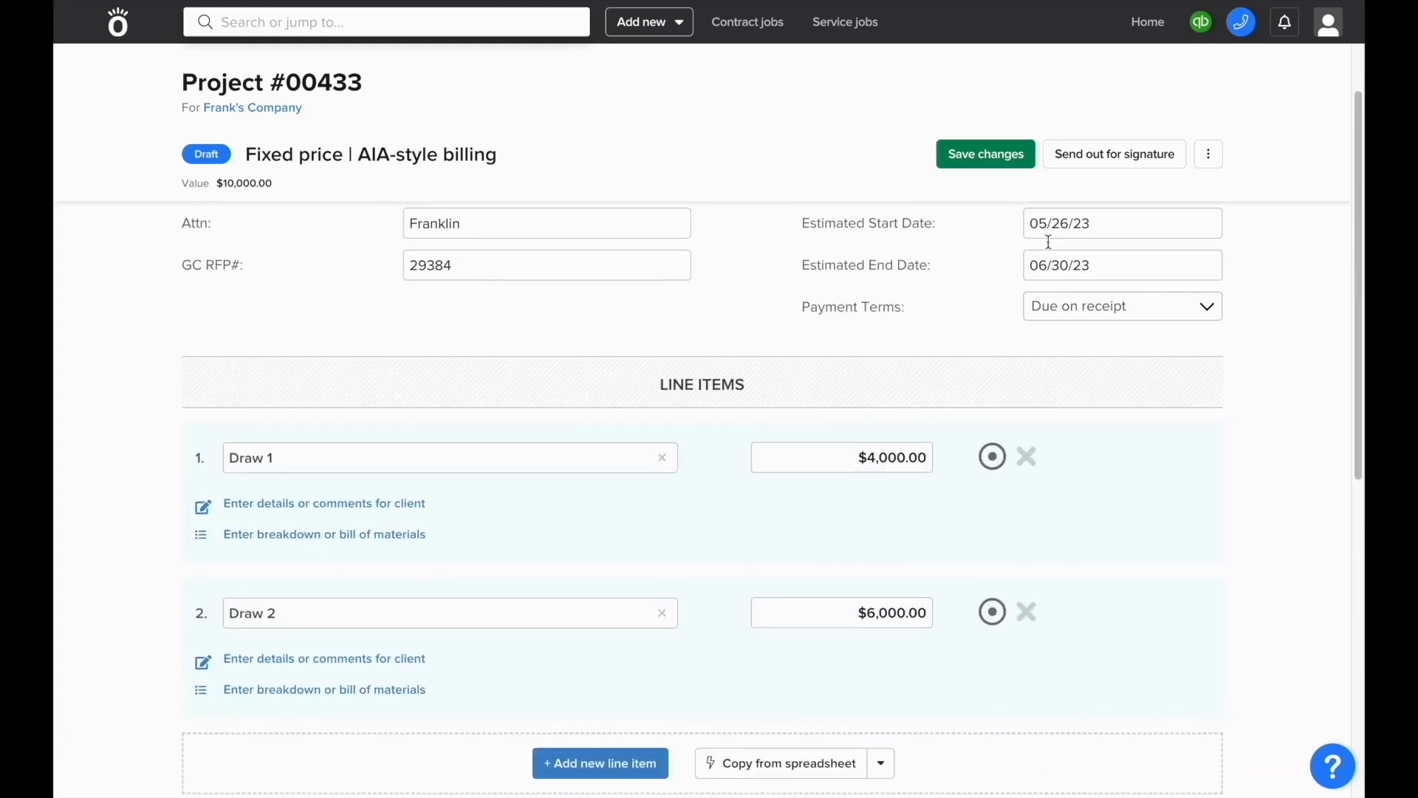
Step: Save Project #00433's changes without sending for signature, then start making the bid active
click(1084, 155)
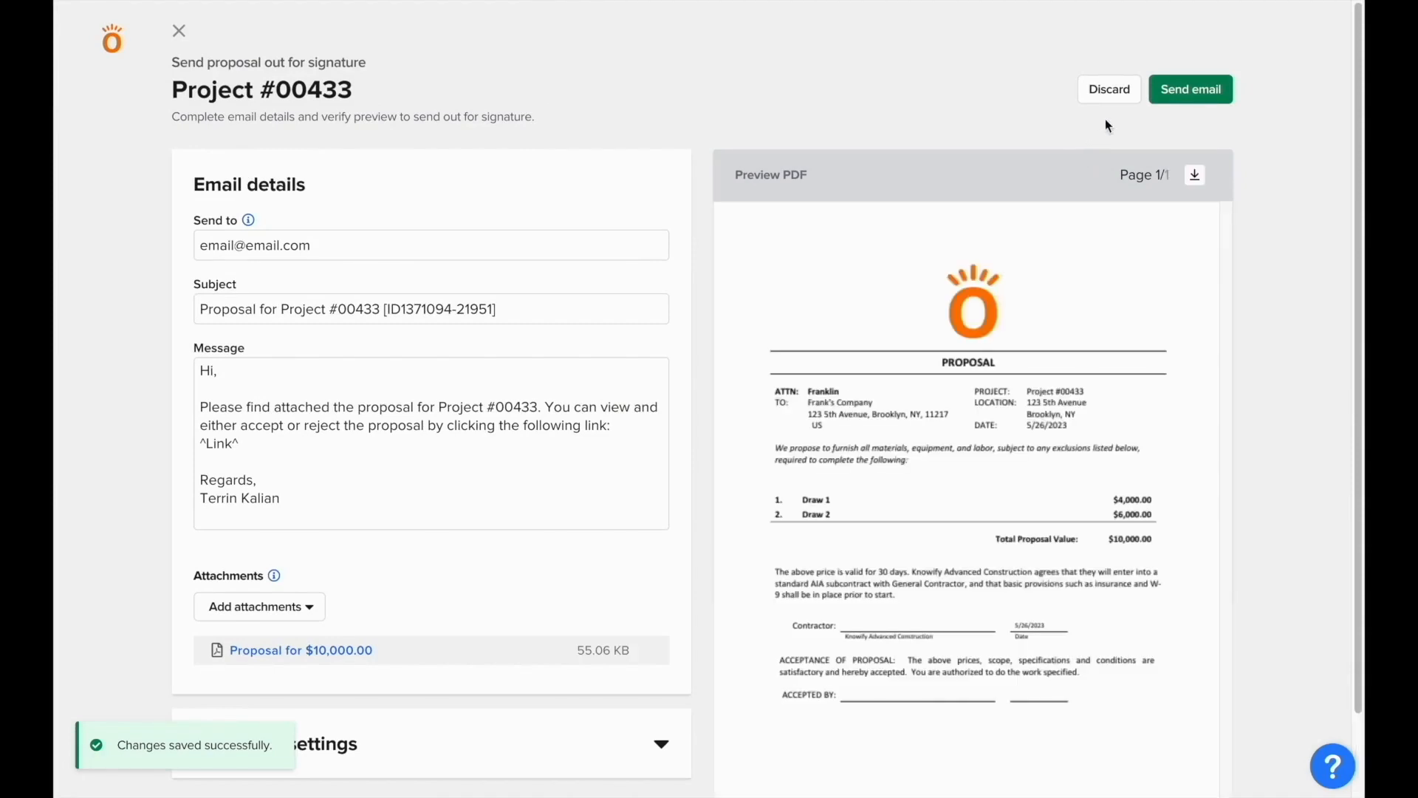
click(1110, 89)
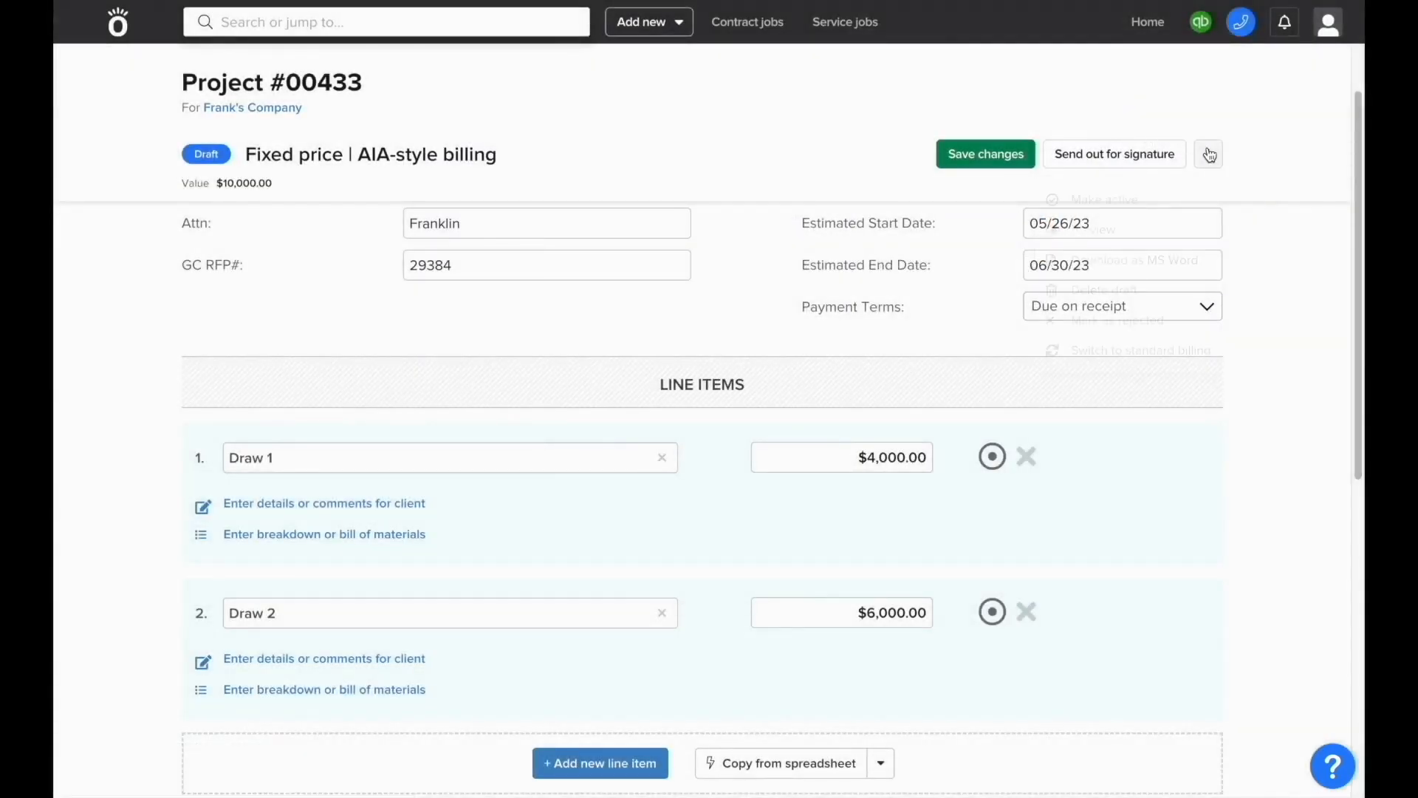
click(1208, 153)
click(1124, 199)
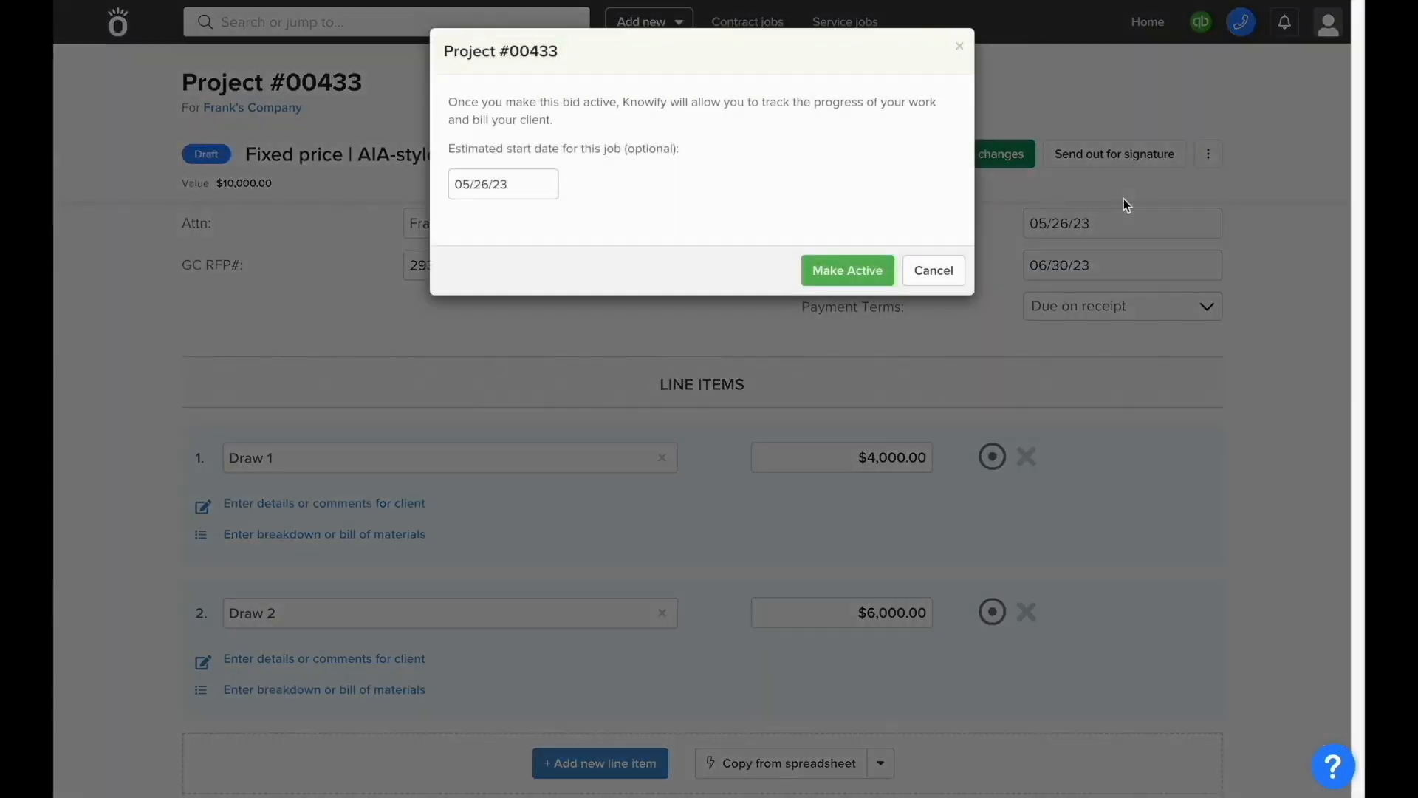
Step: Confirm activation, then enter GC Contract# 9712 with contract date 05/15/23
click(848, 283)
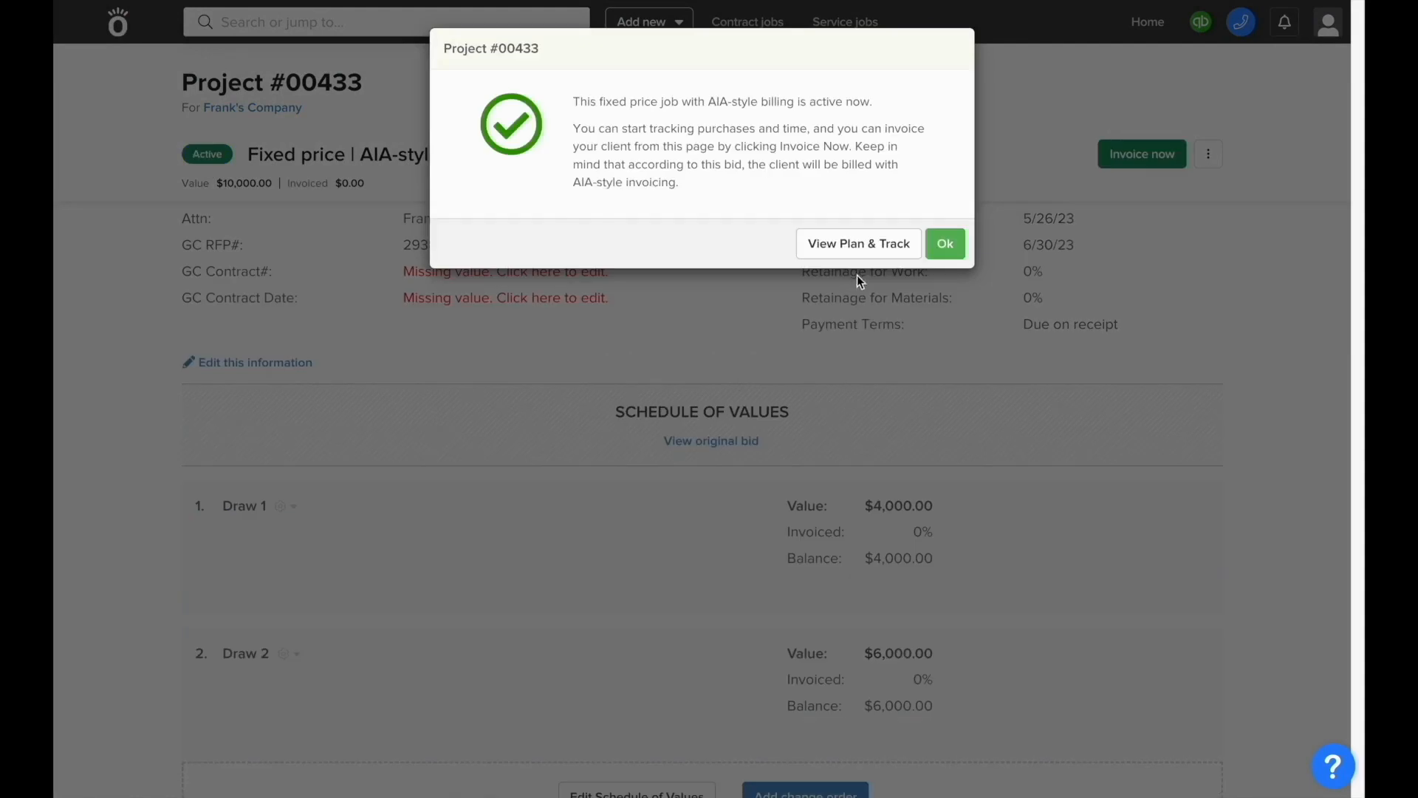
click(950, 248)
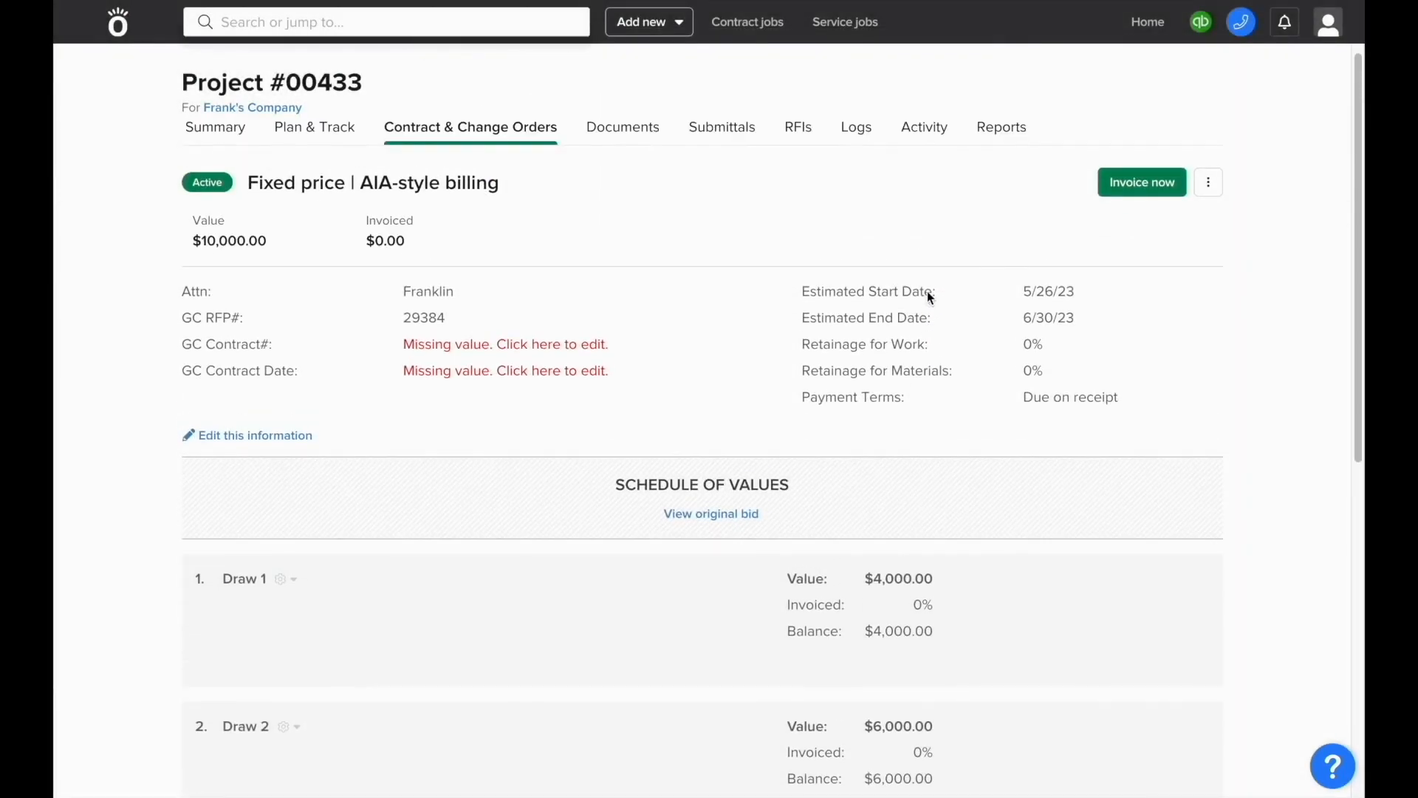
click(472, 344)
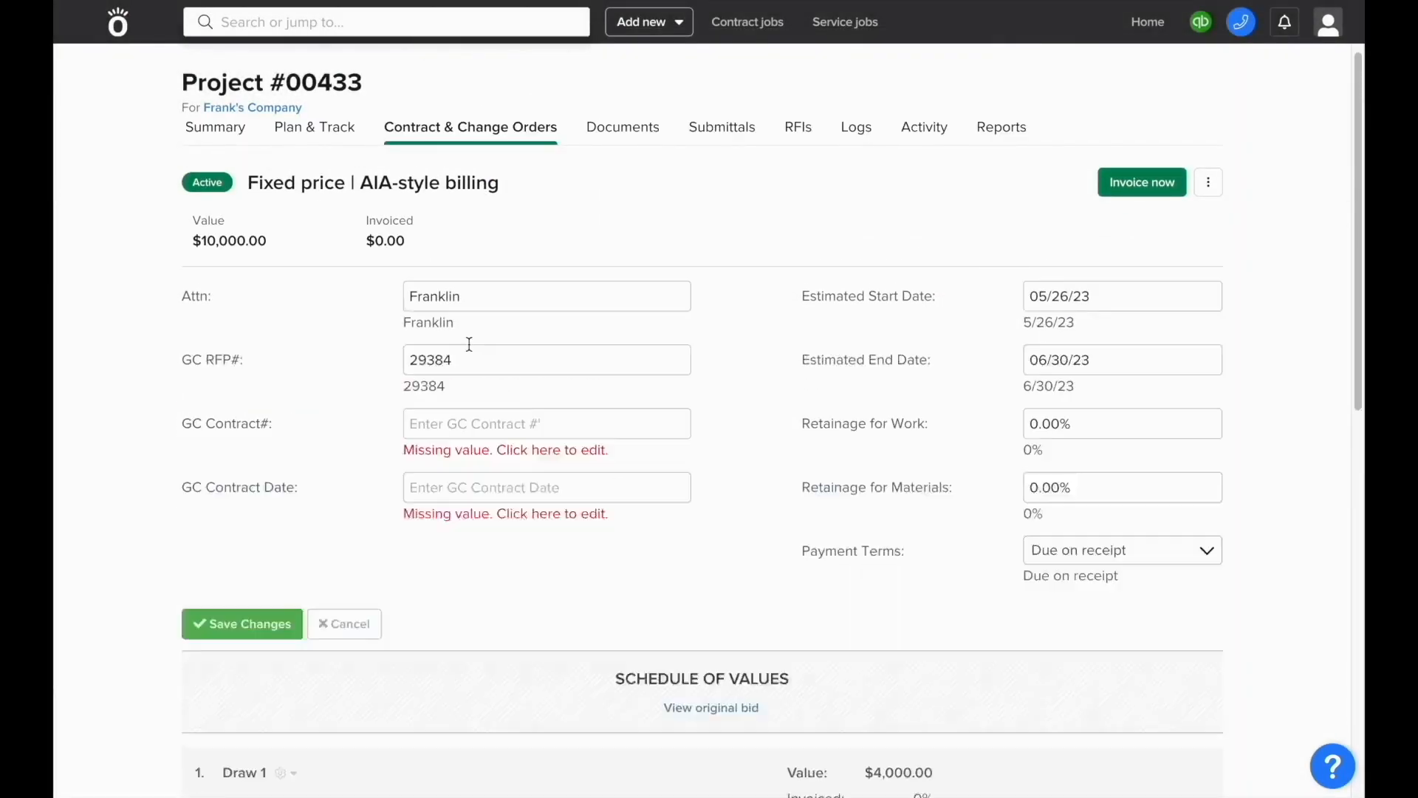
click(490, 382)
text(9712)
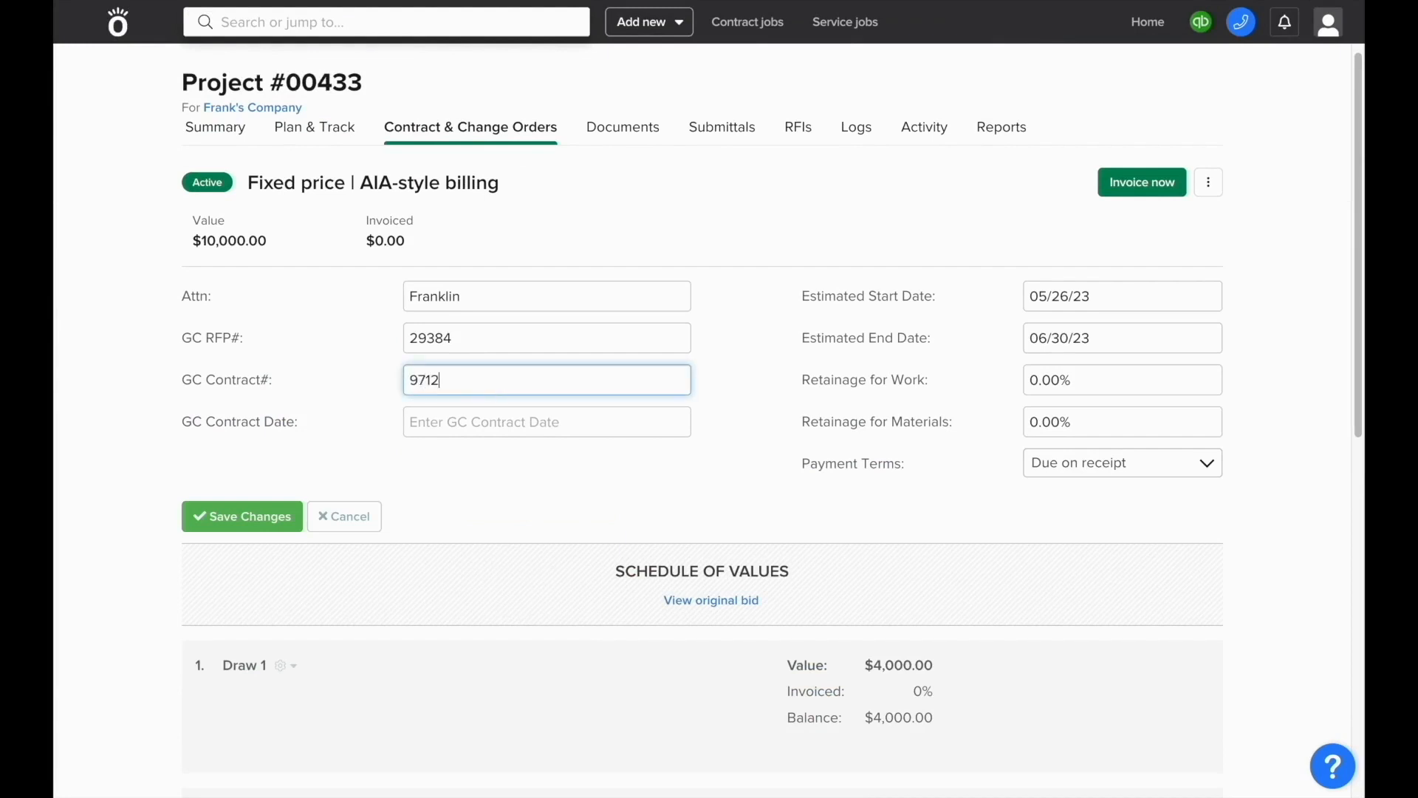
click(486, 425)
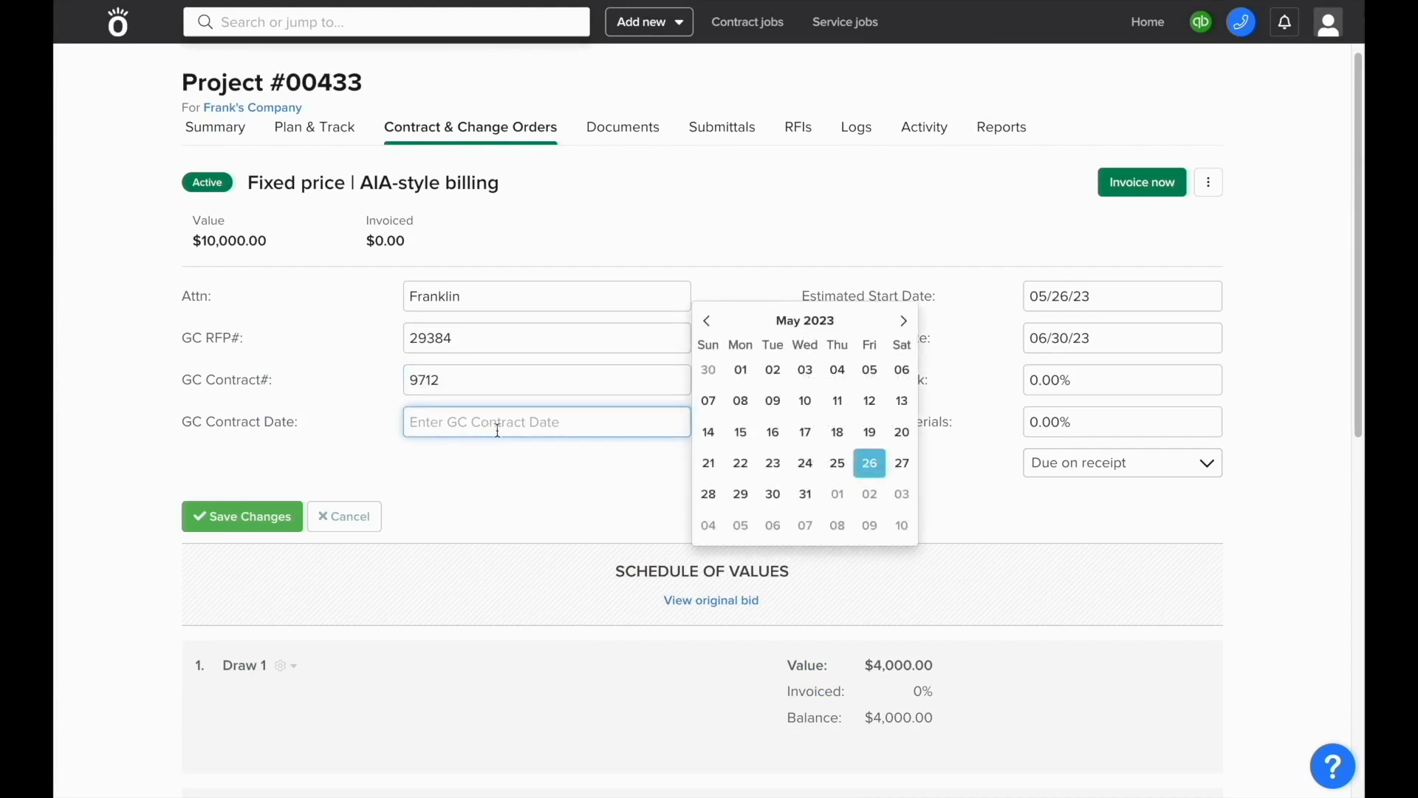
click(741, 430)
Step: Set retainage to 10% for both work and materials and save the contract details
click(1068, 380)
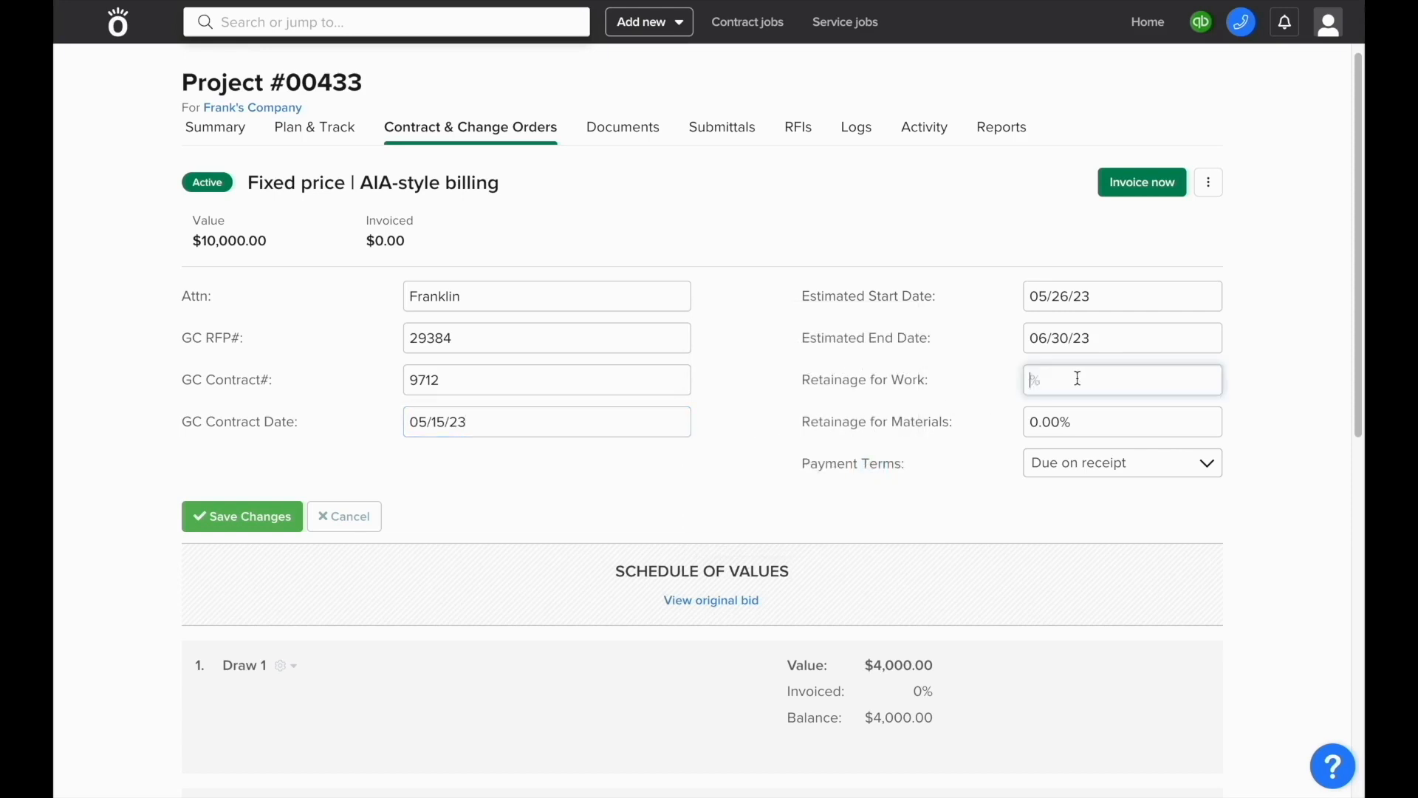
text(10)
click(1079, 422)
text(10)
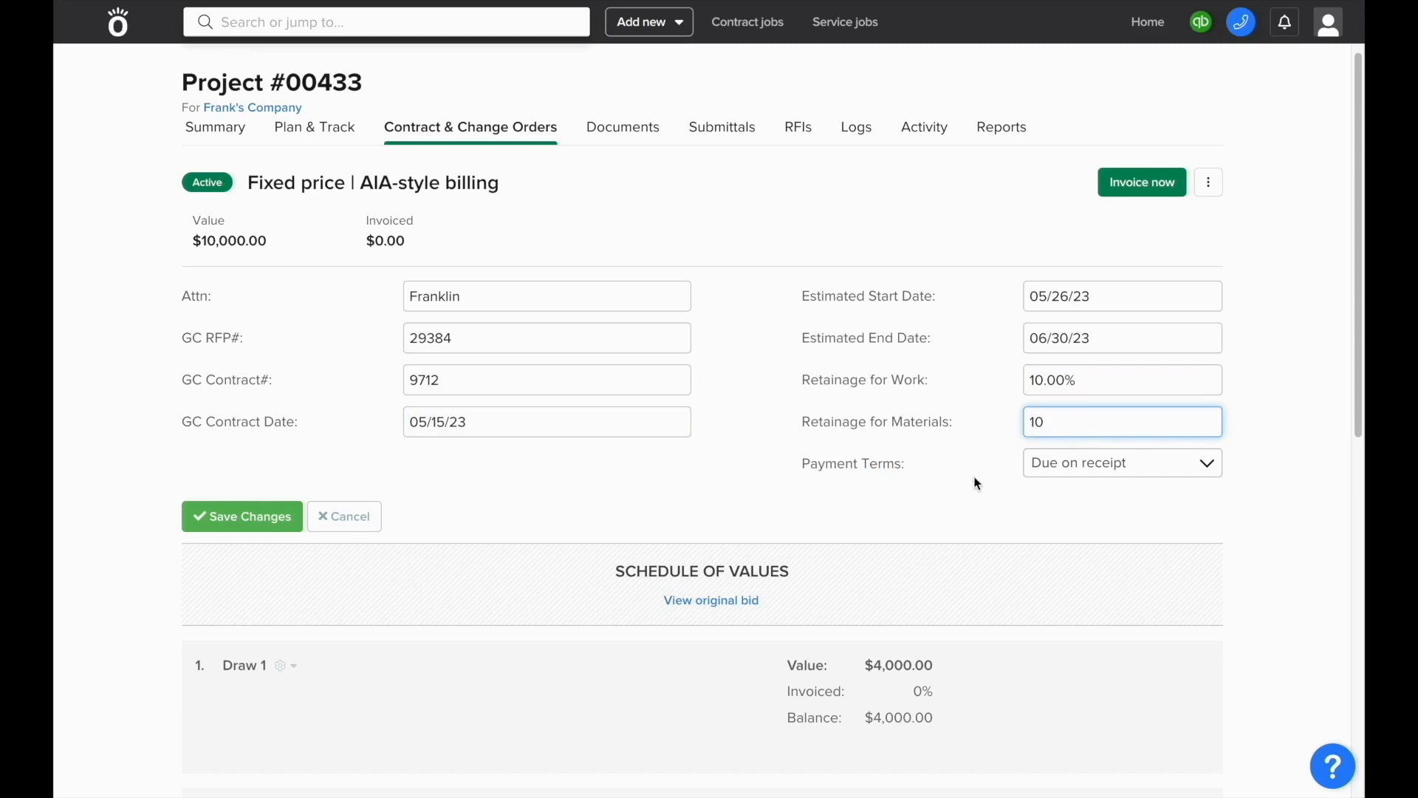
key(Tab)
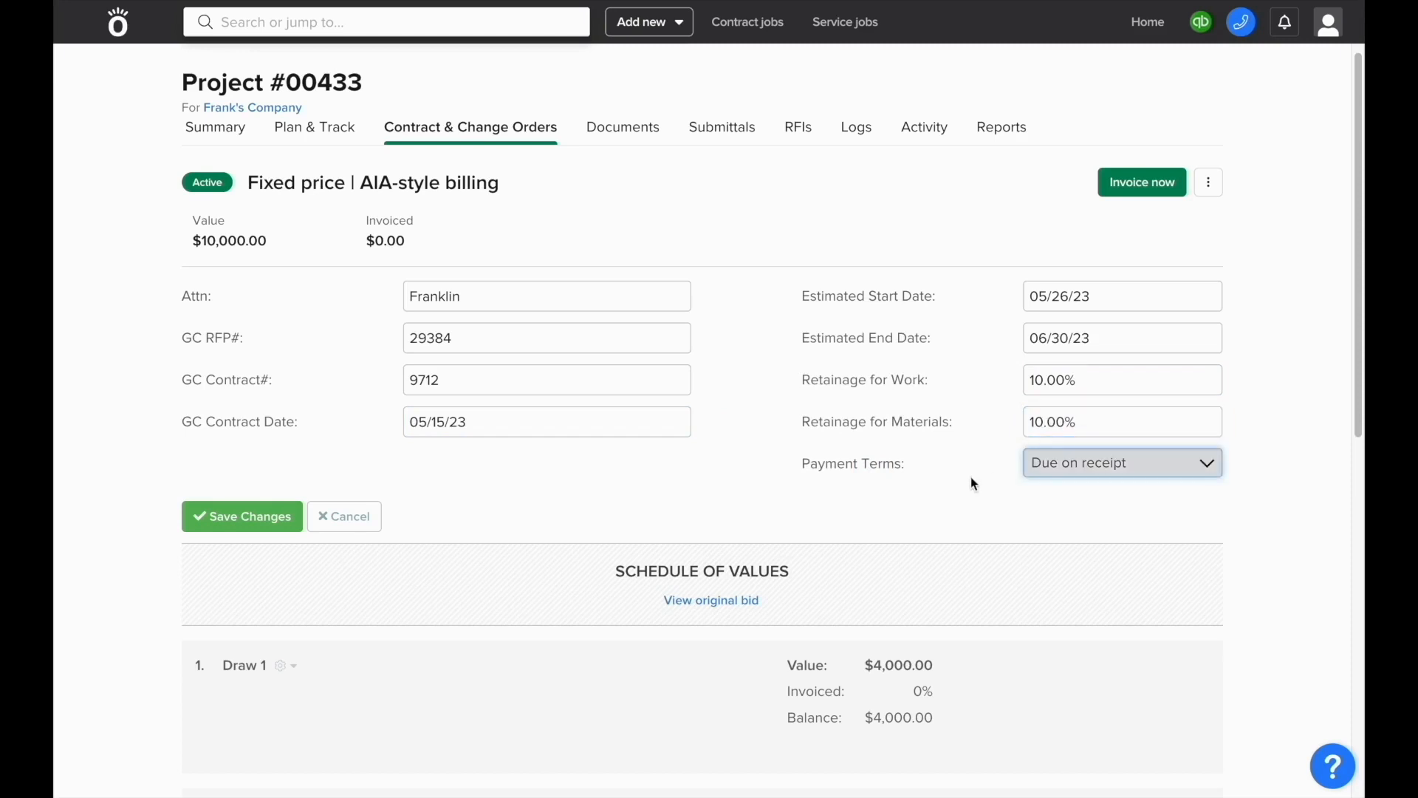
click(289, 514)
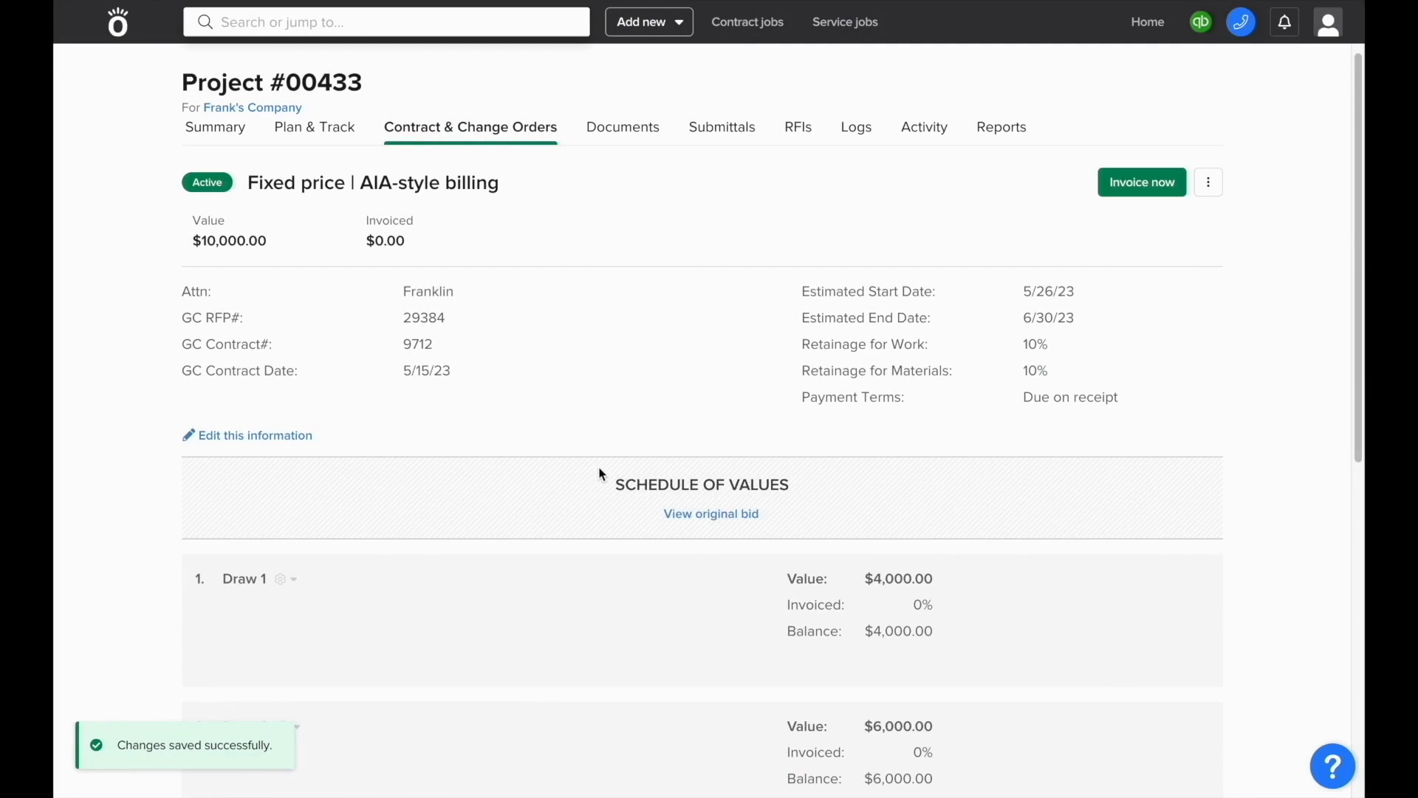
Step: Add a Draw 3 line priced at $3,000 to the schedule of values
scroll(602, 474, down, 3)
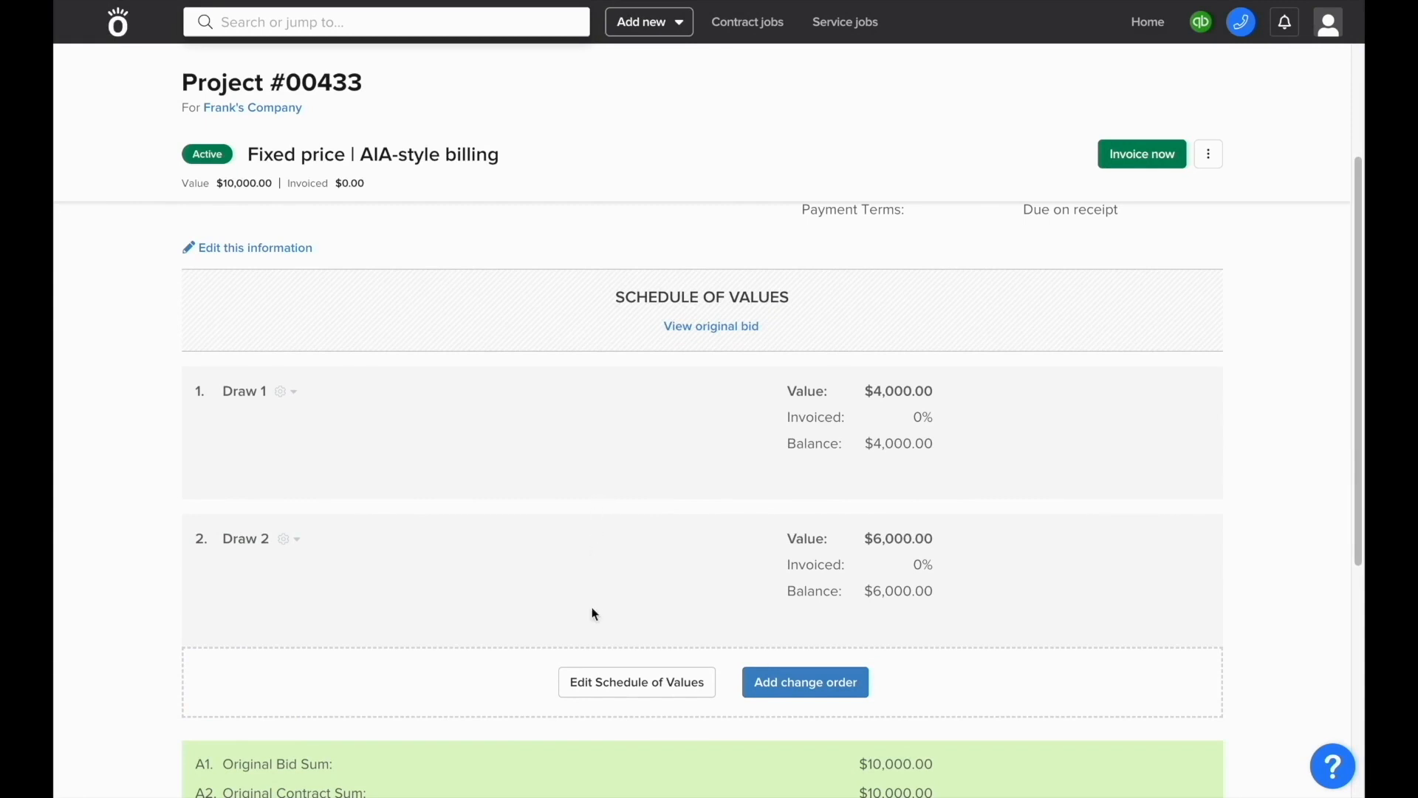
click(625, 683)
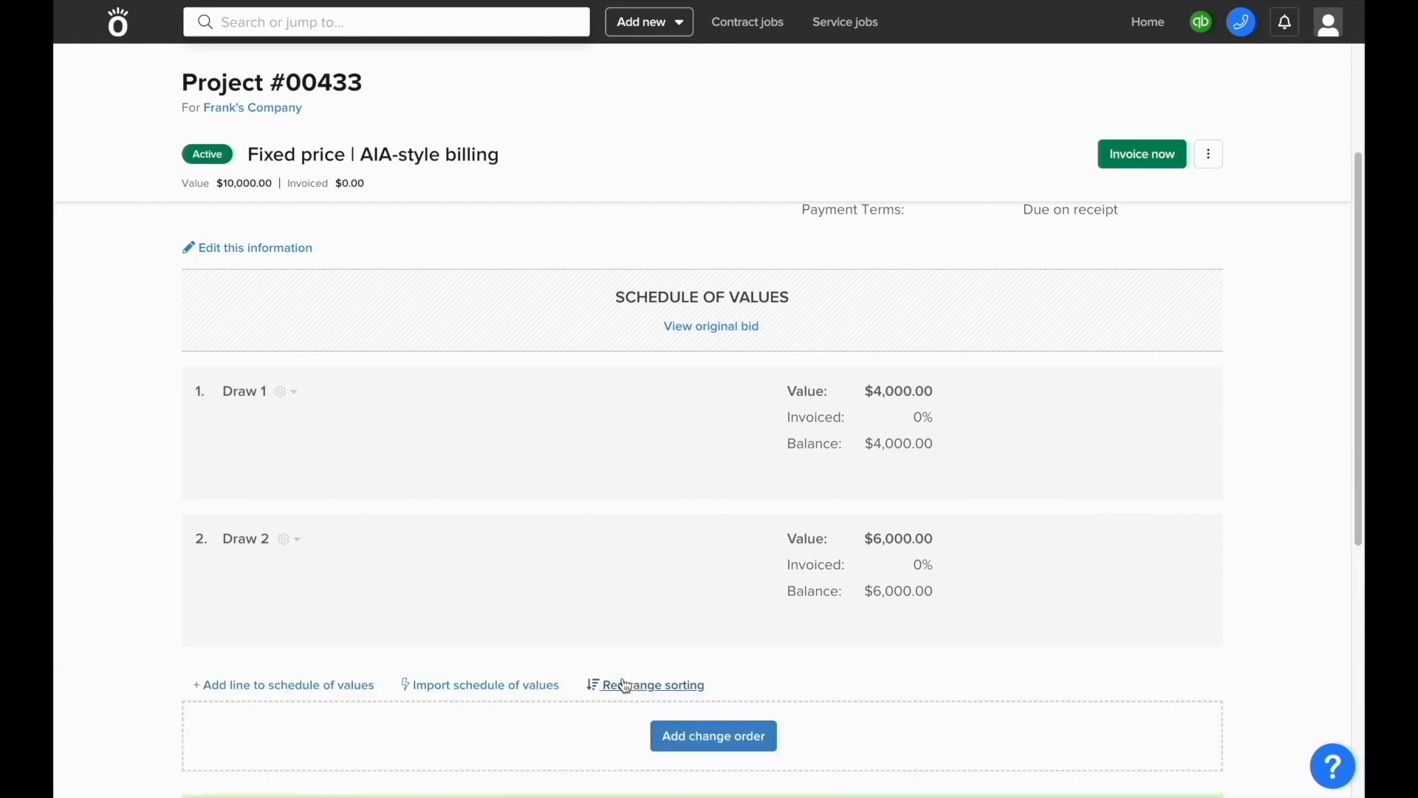
click(362, 685)
text(Draw)
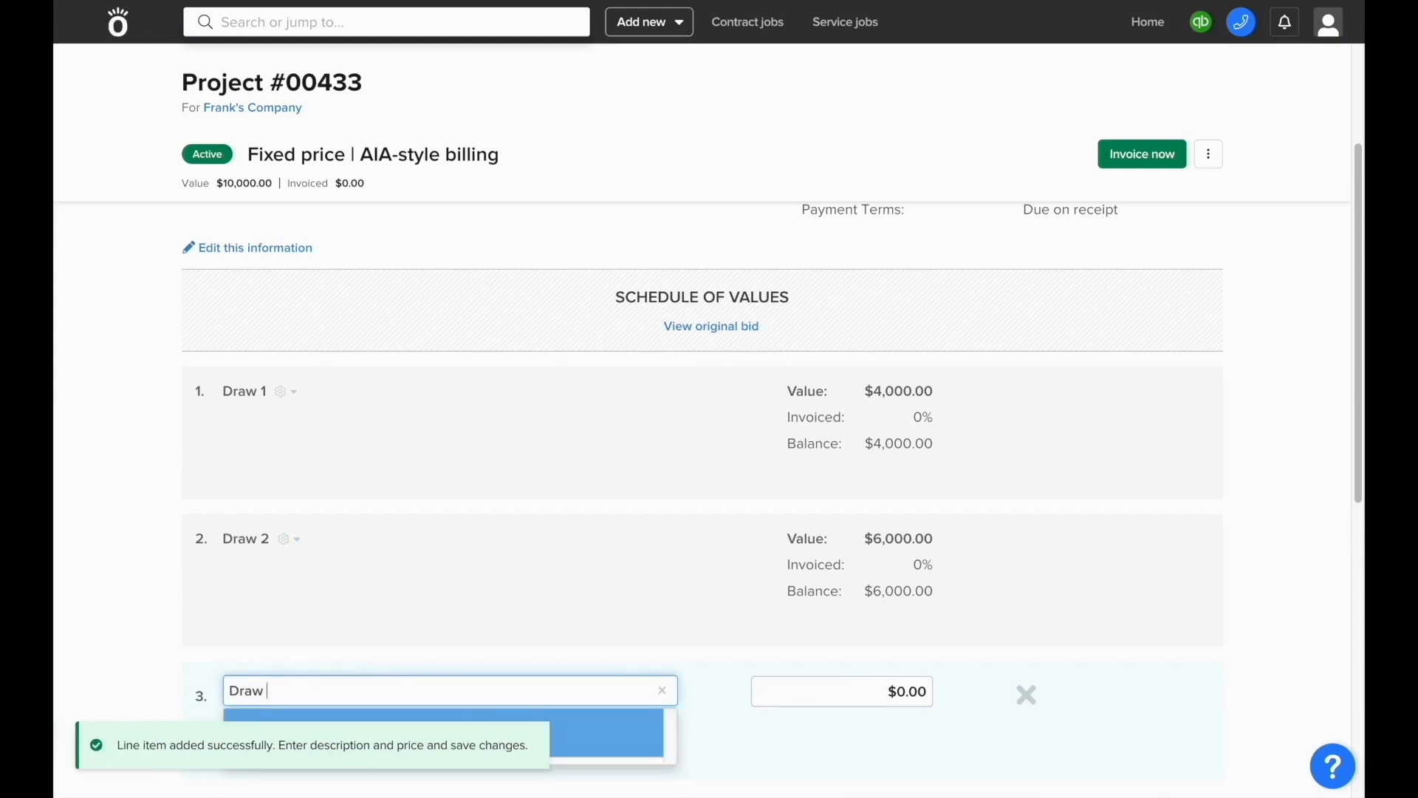
text( 3)
scroll(710, 495, down, 2)
key(Tab)
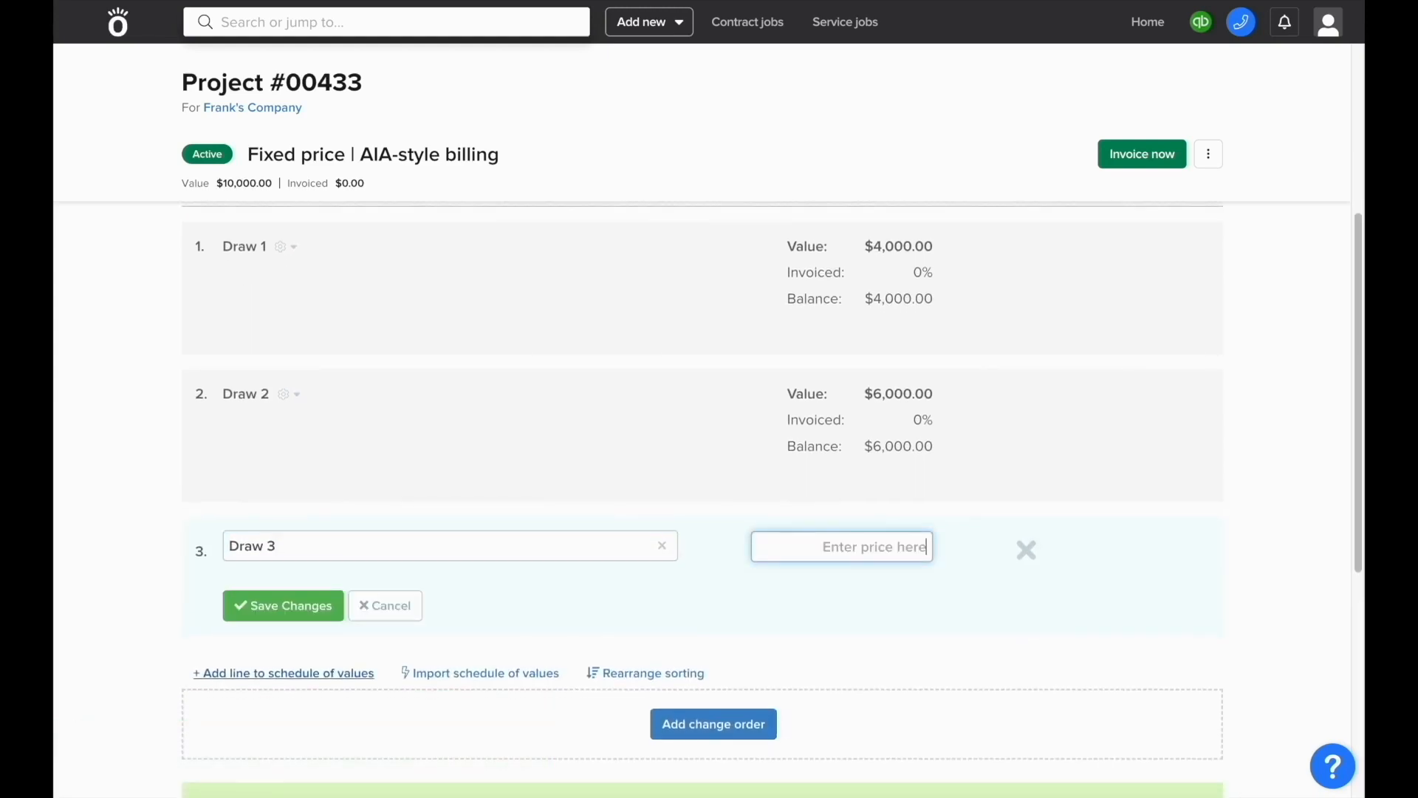
text(3000)
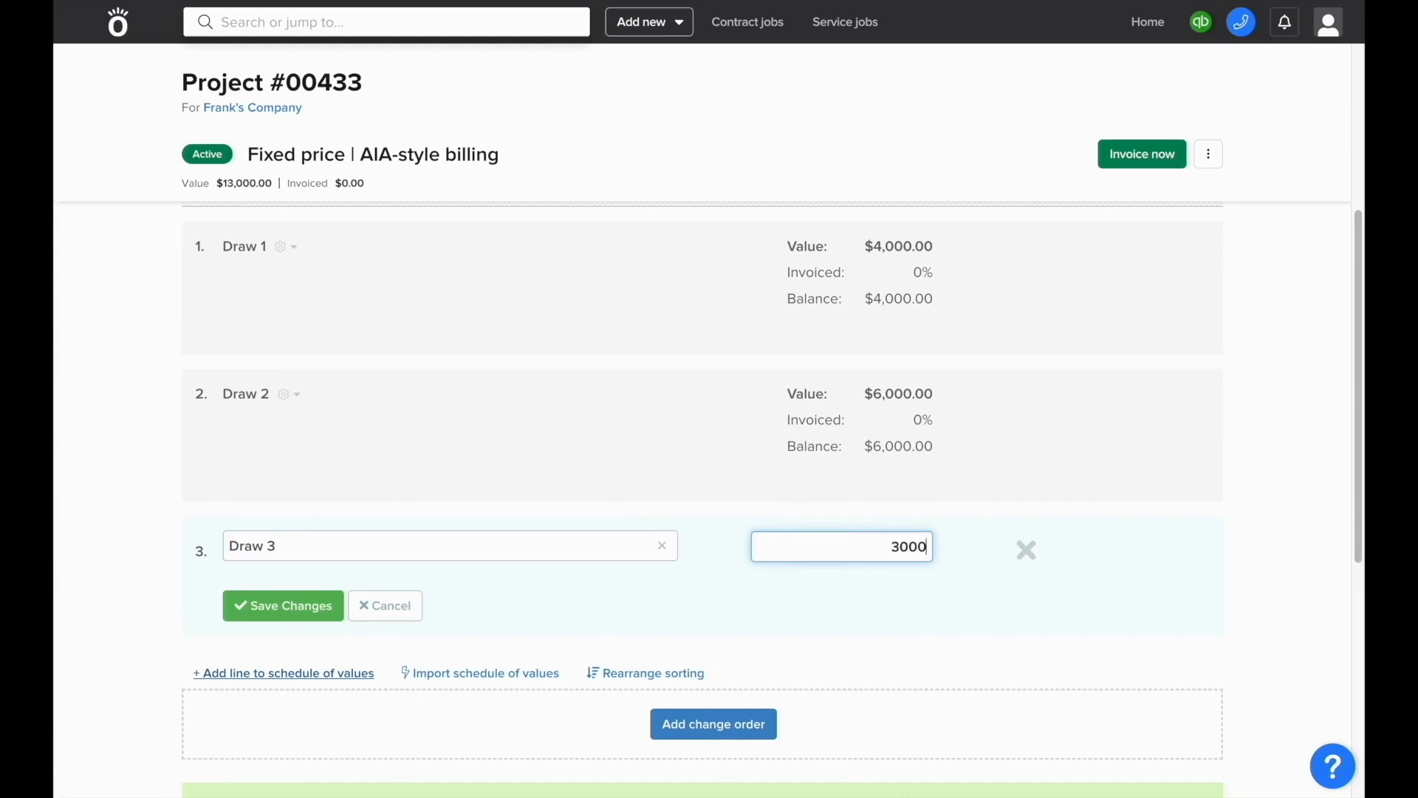
click(291, 604)
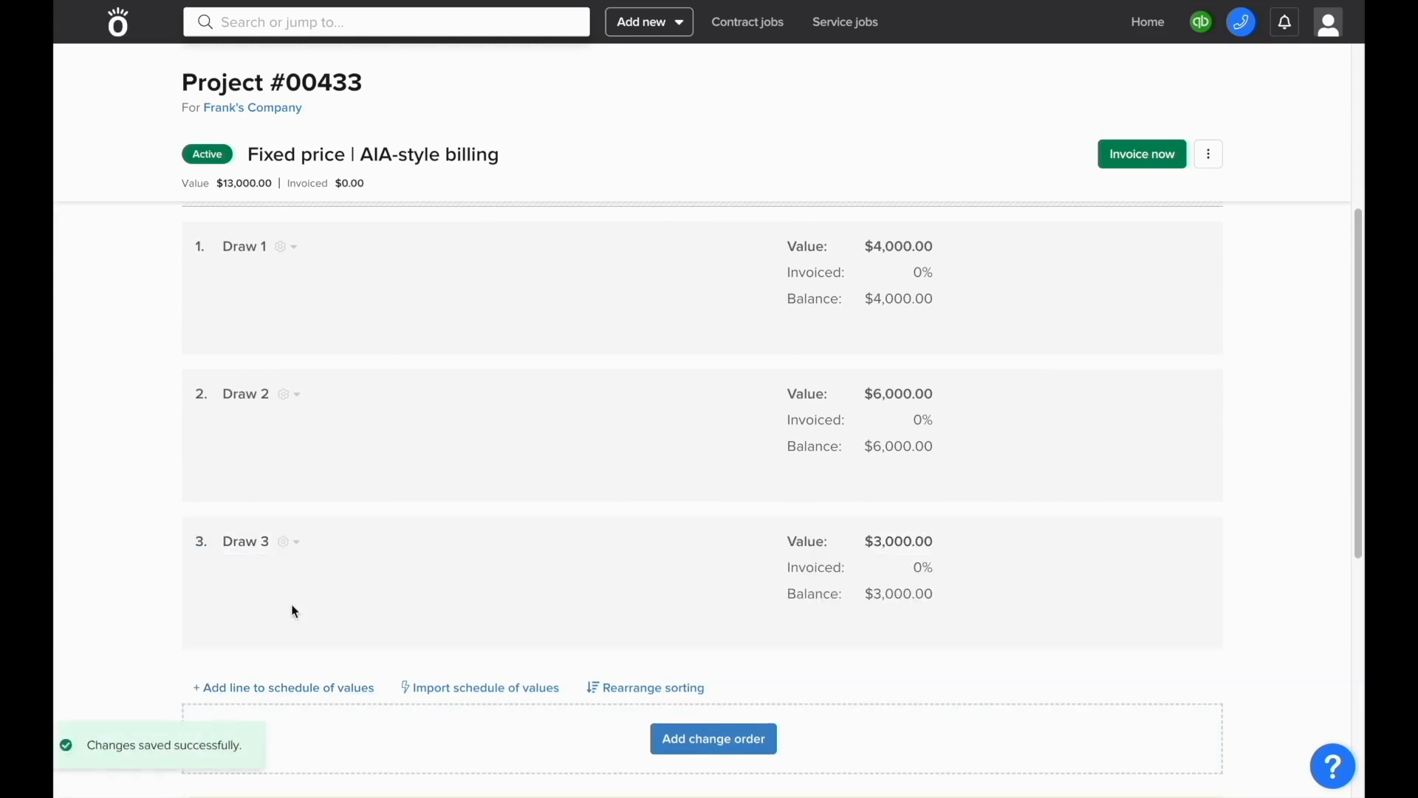
Step: Lower Draw 2's price to $3,000, keeping the $10,000.00 total
click(289, 394)
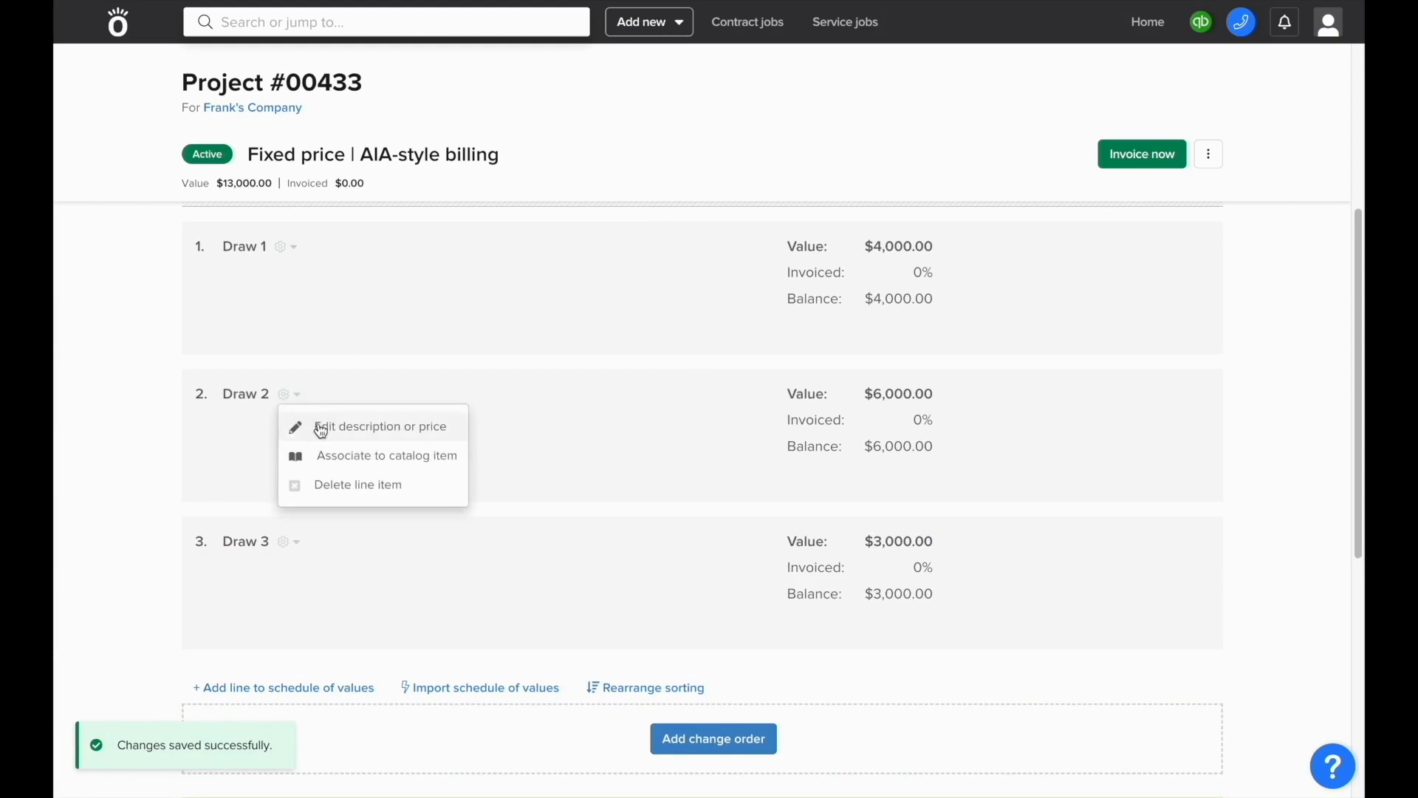
click(321, 429)
triple_click(872, 401)
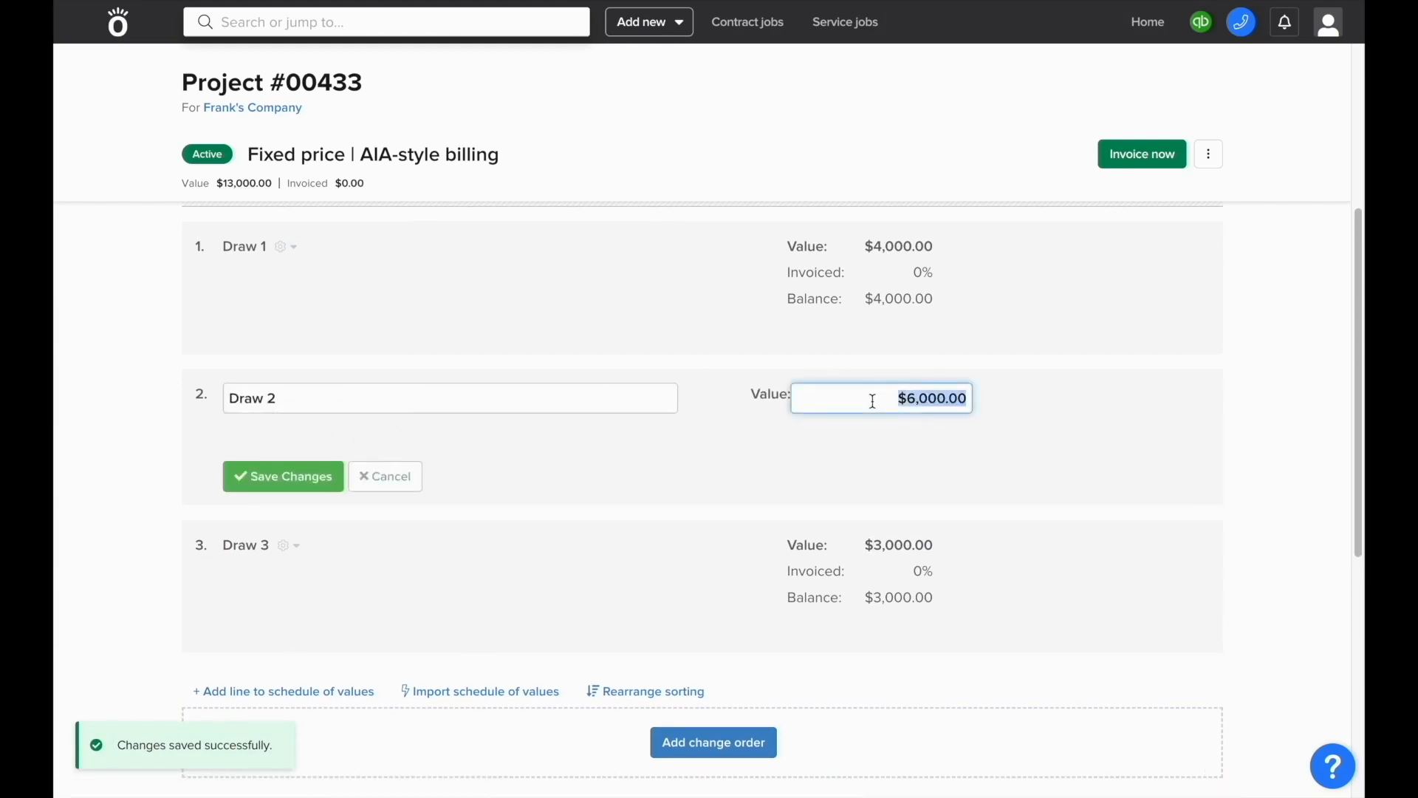
text(3000)
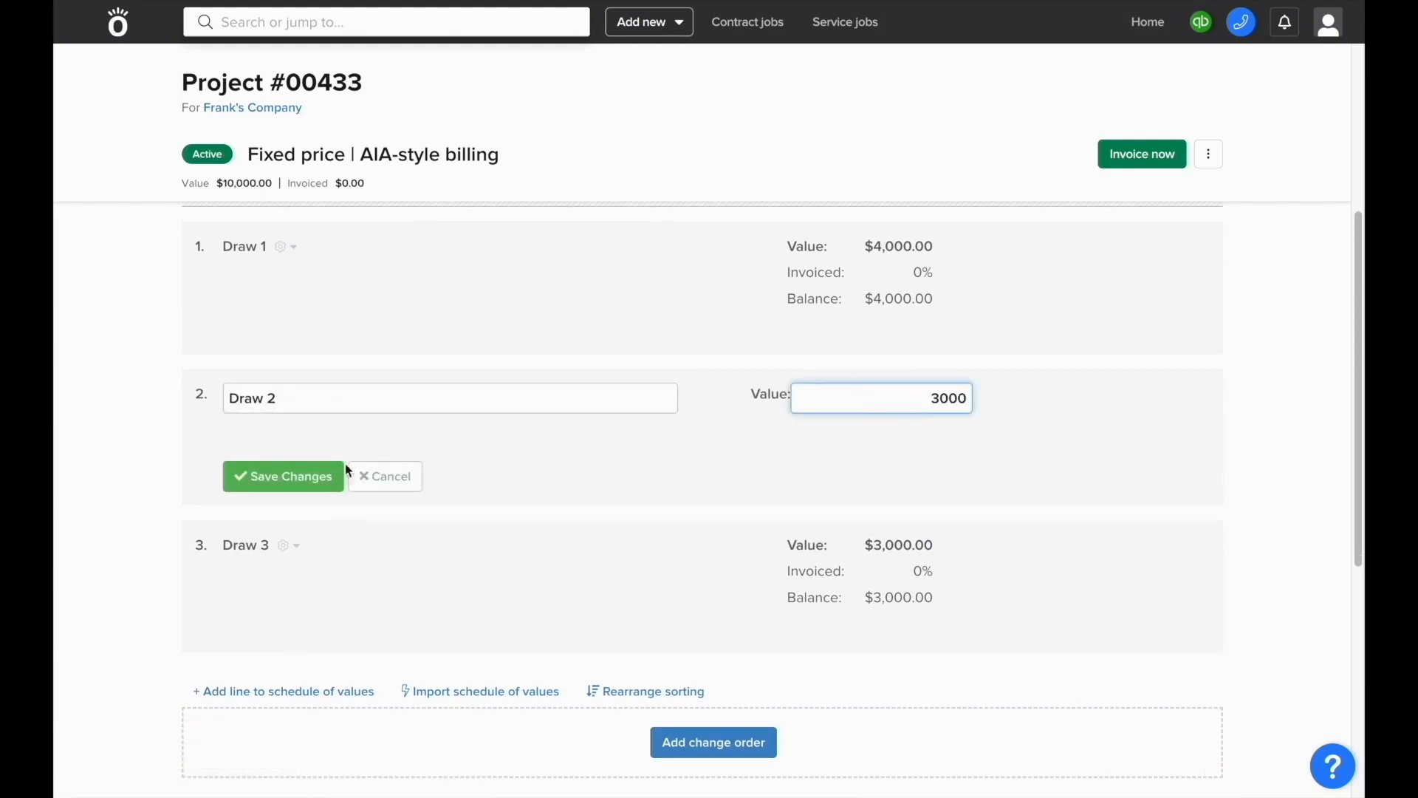
click(325, 477)
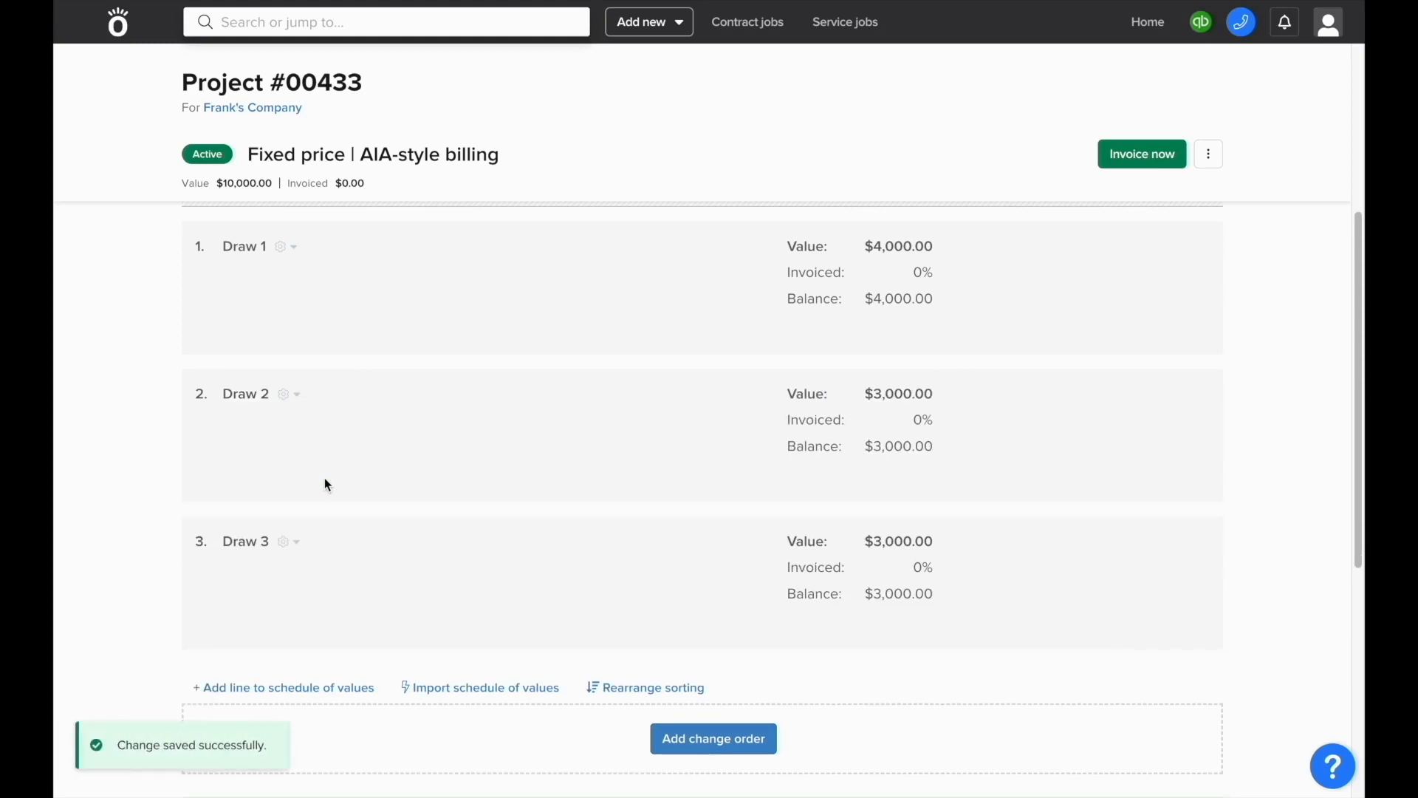
scroll(329, 485, down, 4)
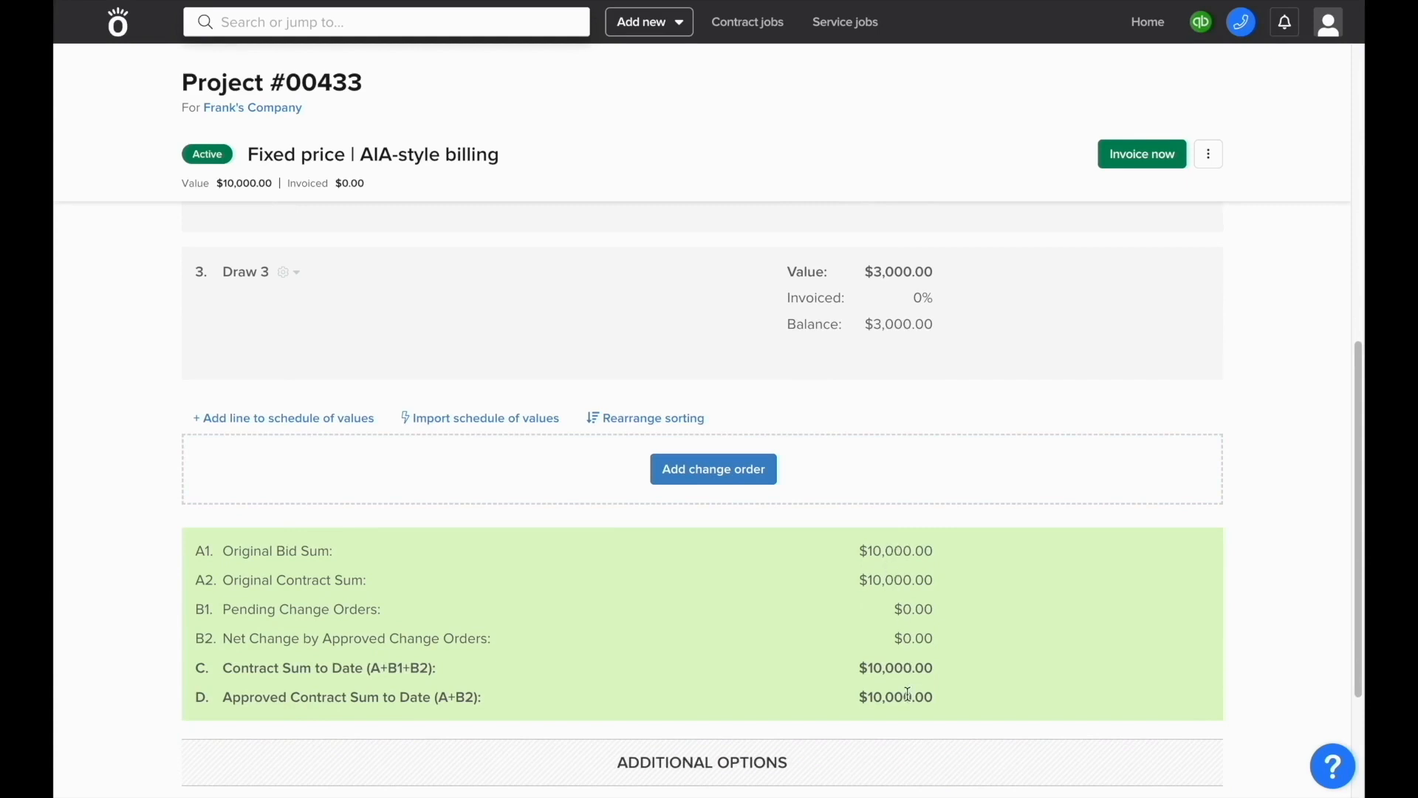
scroll(908, 693, up, 8)
scroll(880, 692, down, 2)
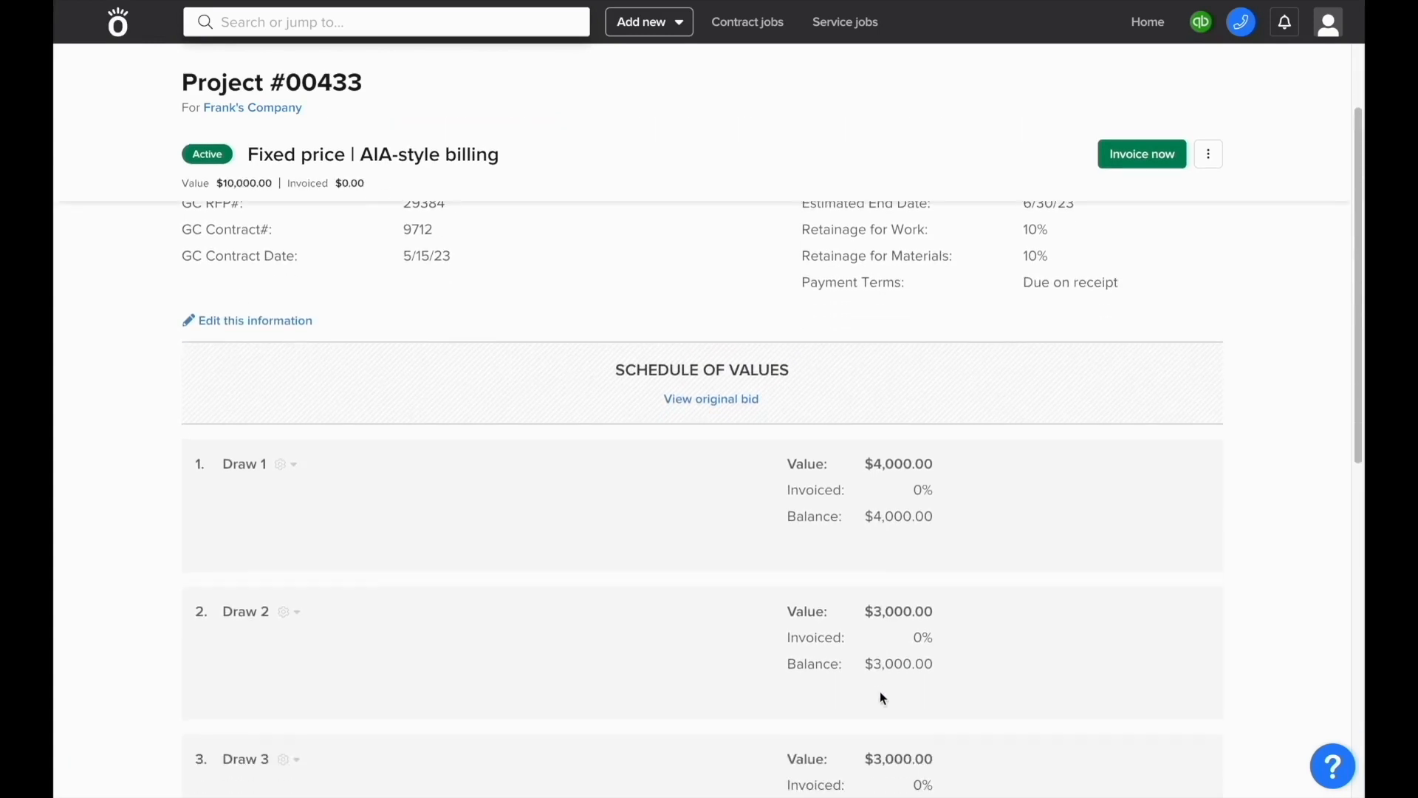
click(736, 408)
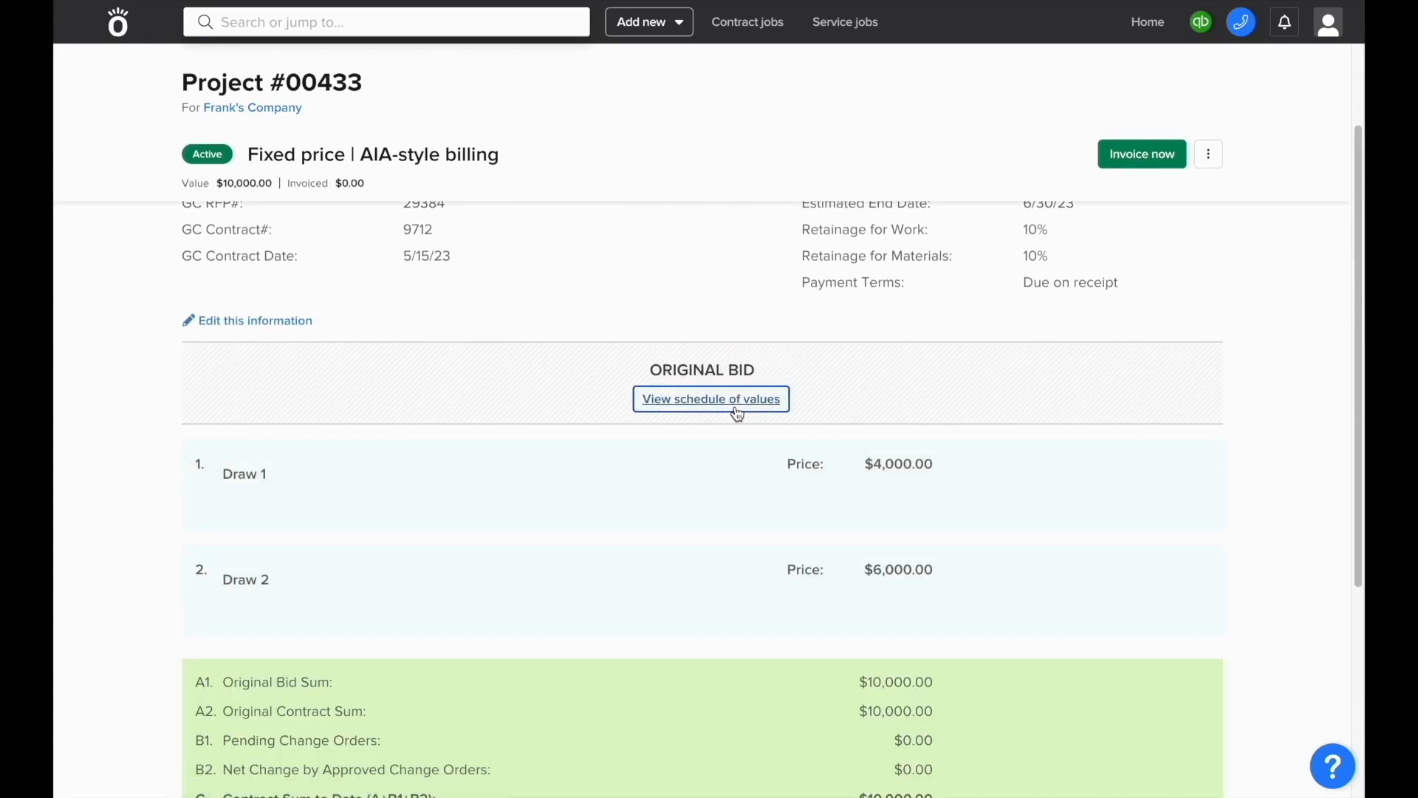
click(738, 408)
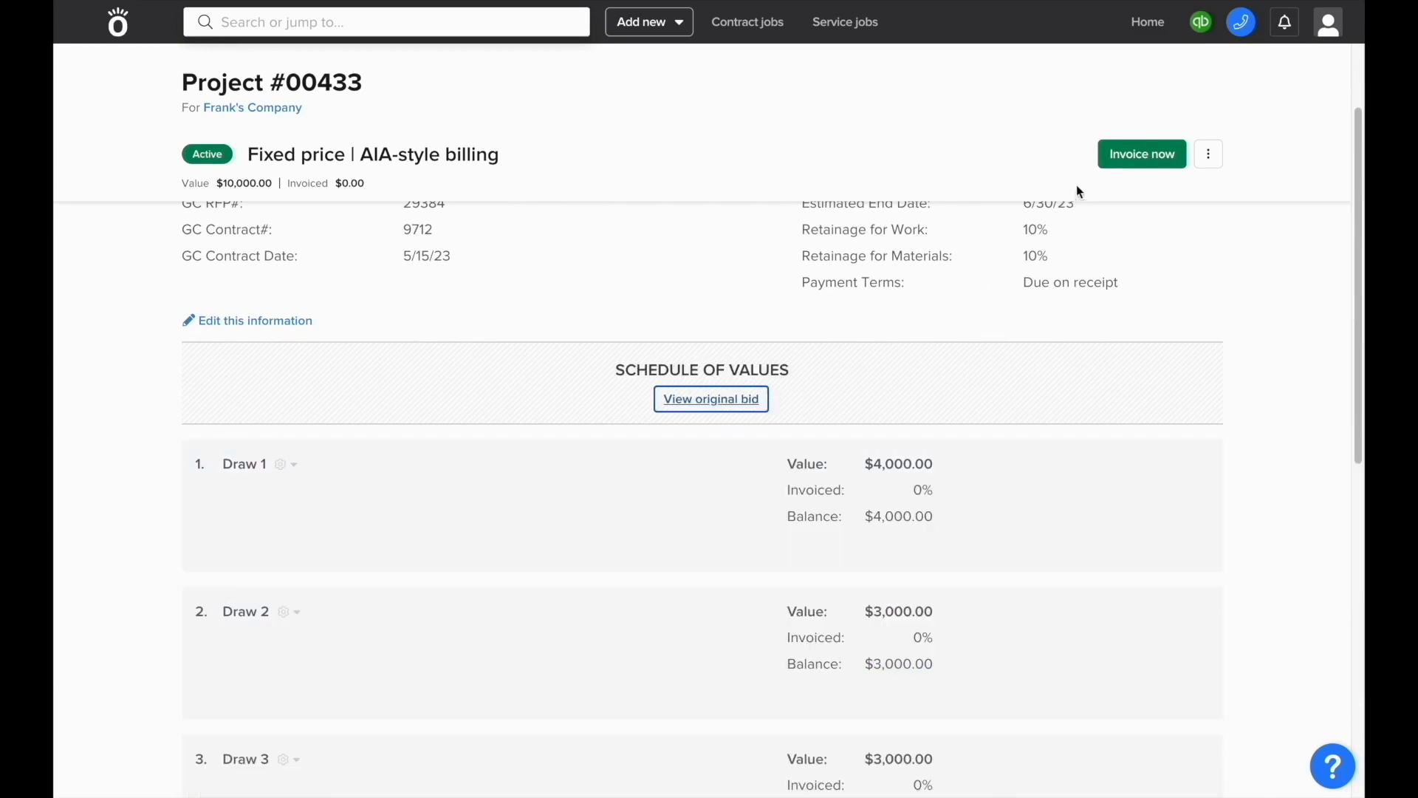
Step: Invoice the project for the period ending May 31, billing Draw 1 at 50% plus $1,000 stored materials
click(1115, 161)
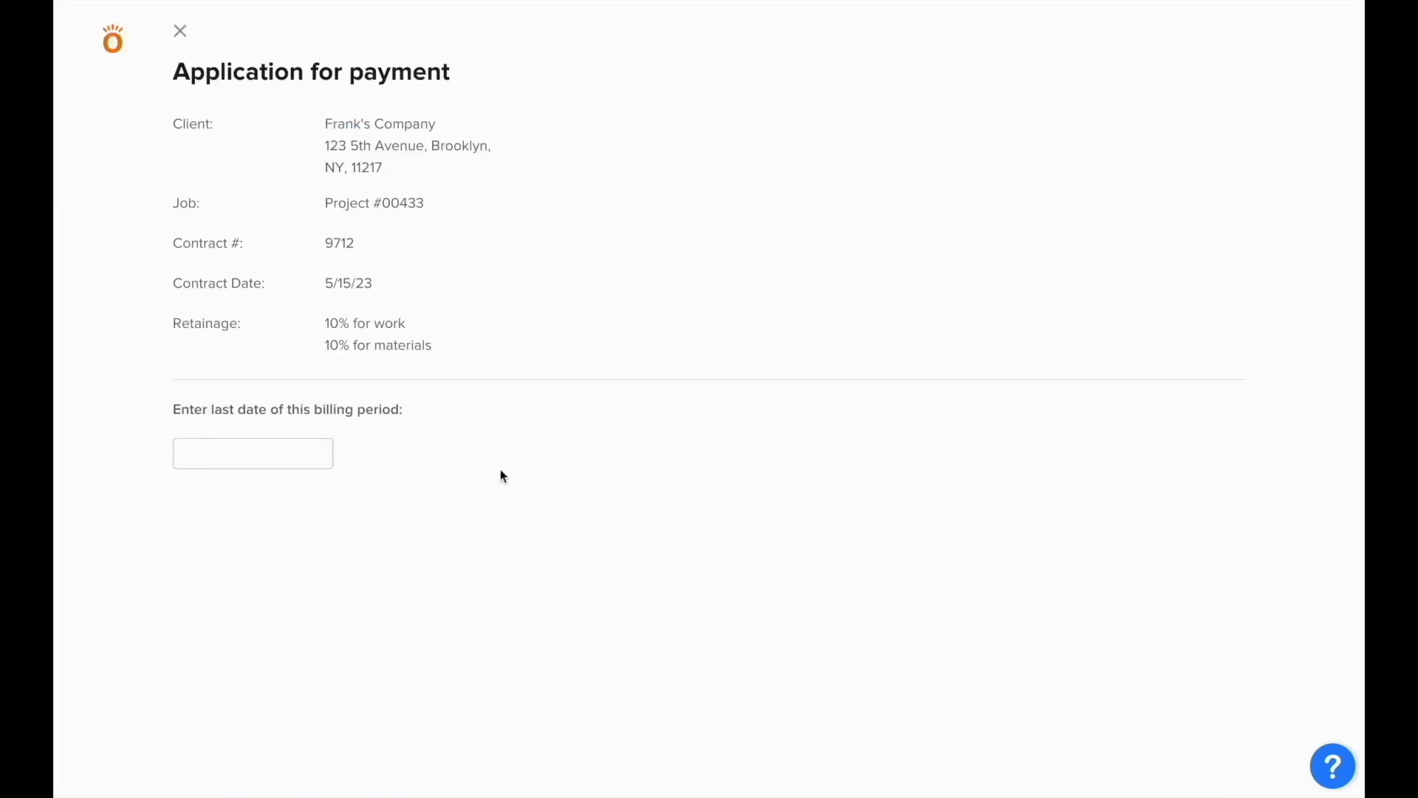
click(326, 463)
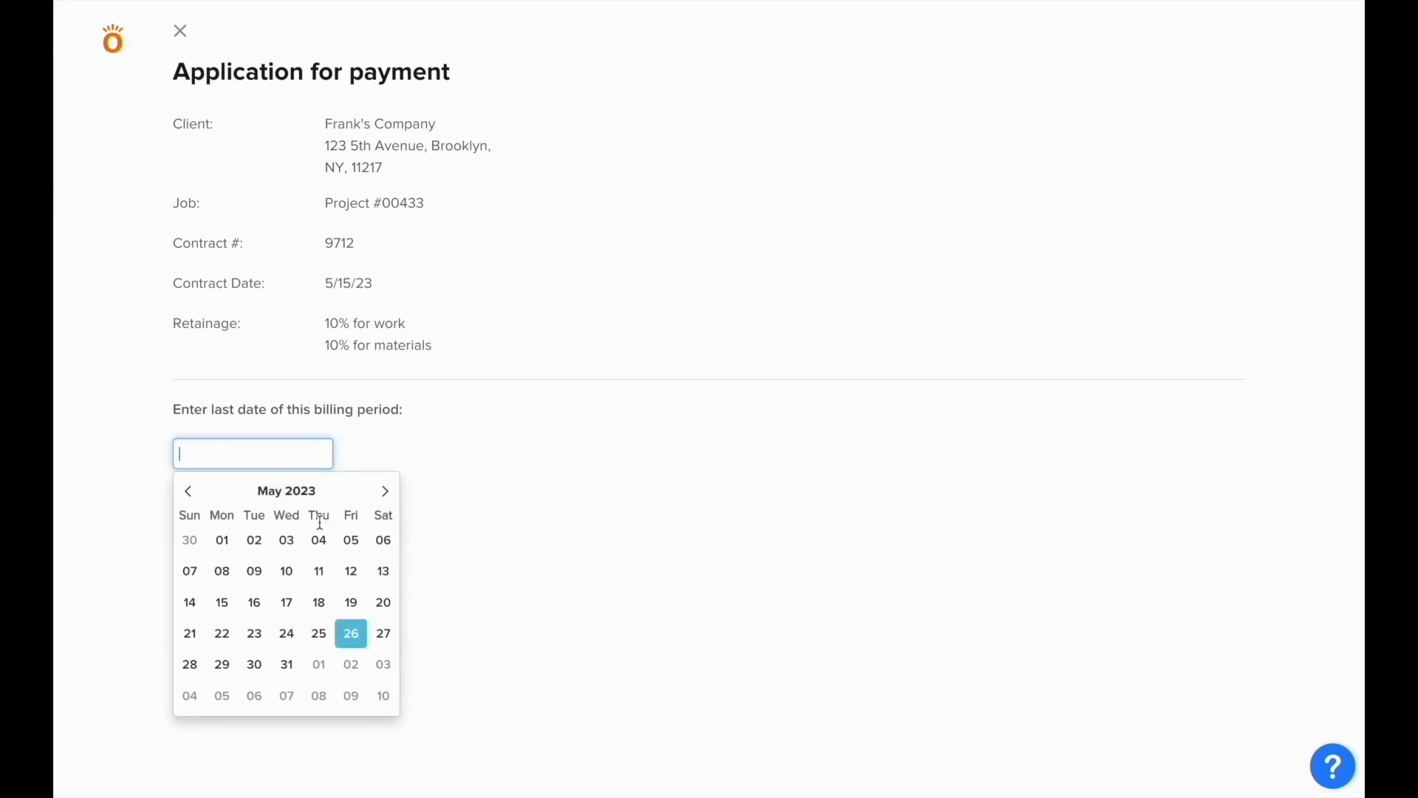
click(286, 664)
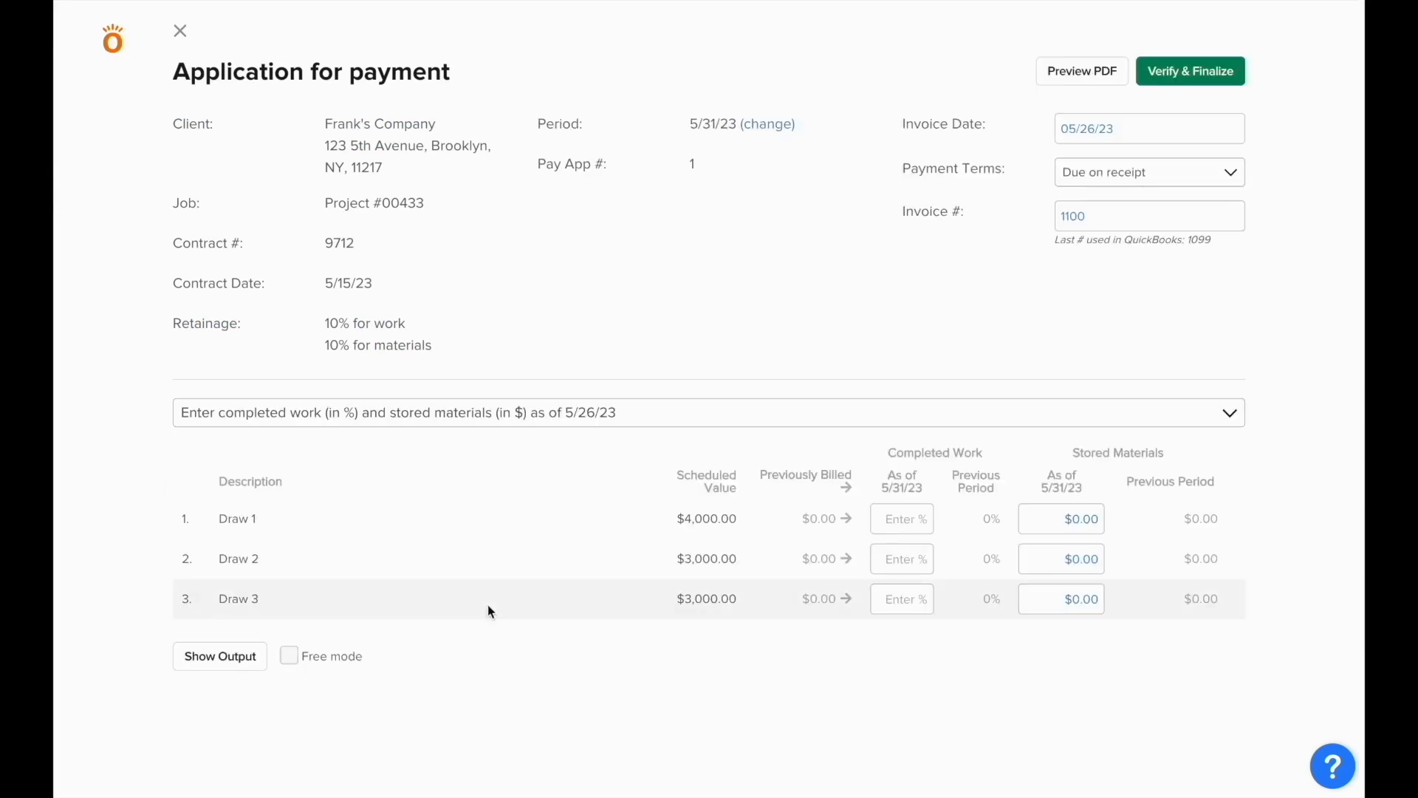
click(880, 516)
text(50)
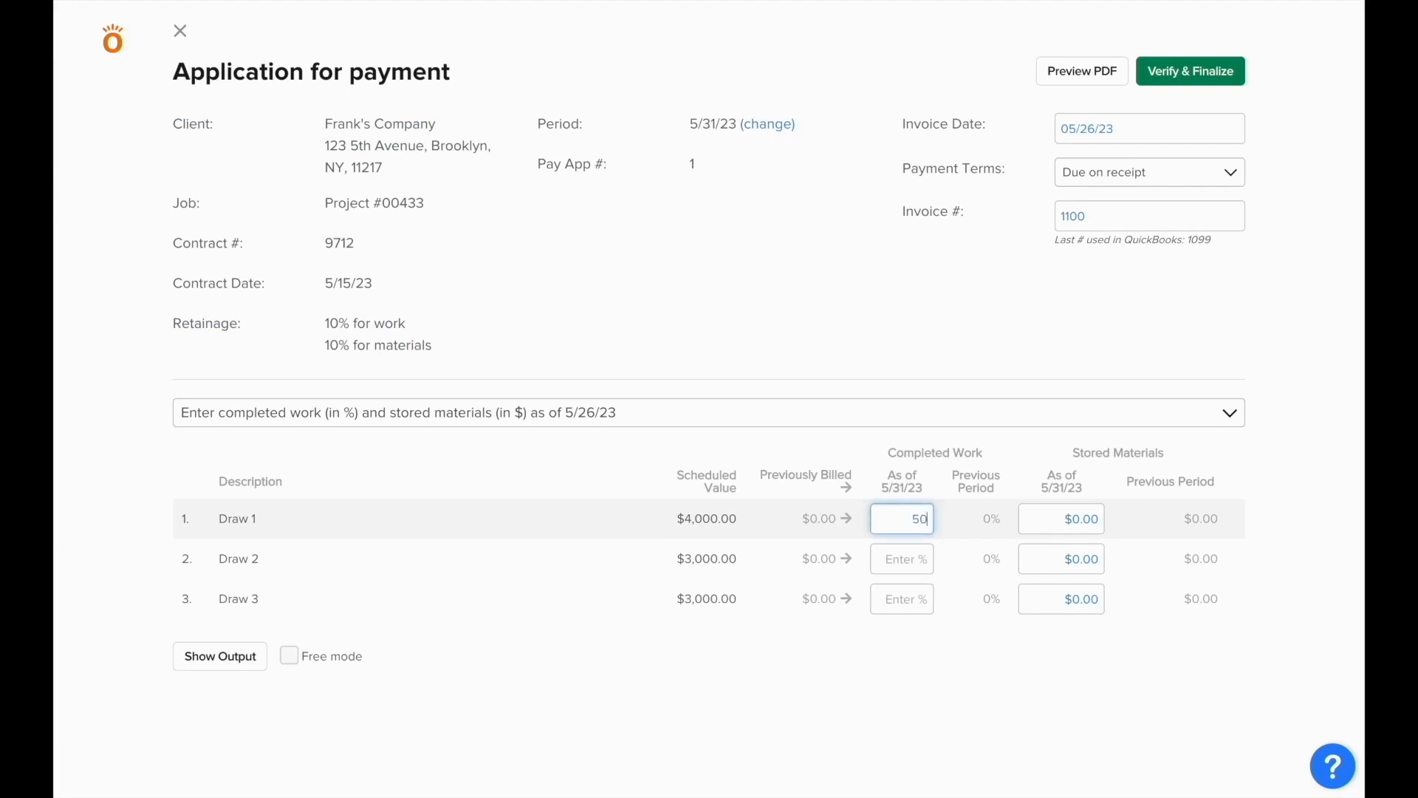
key(Tab)
text(1000)
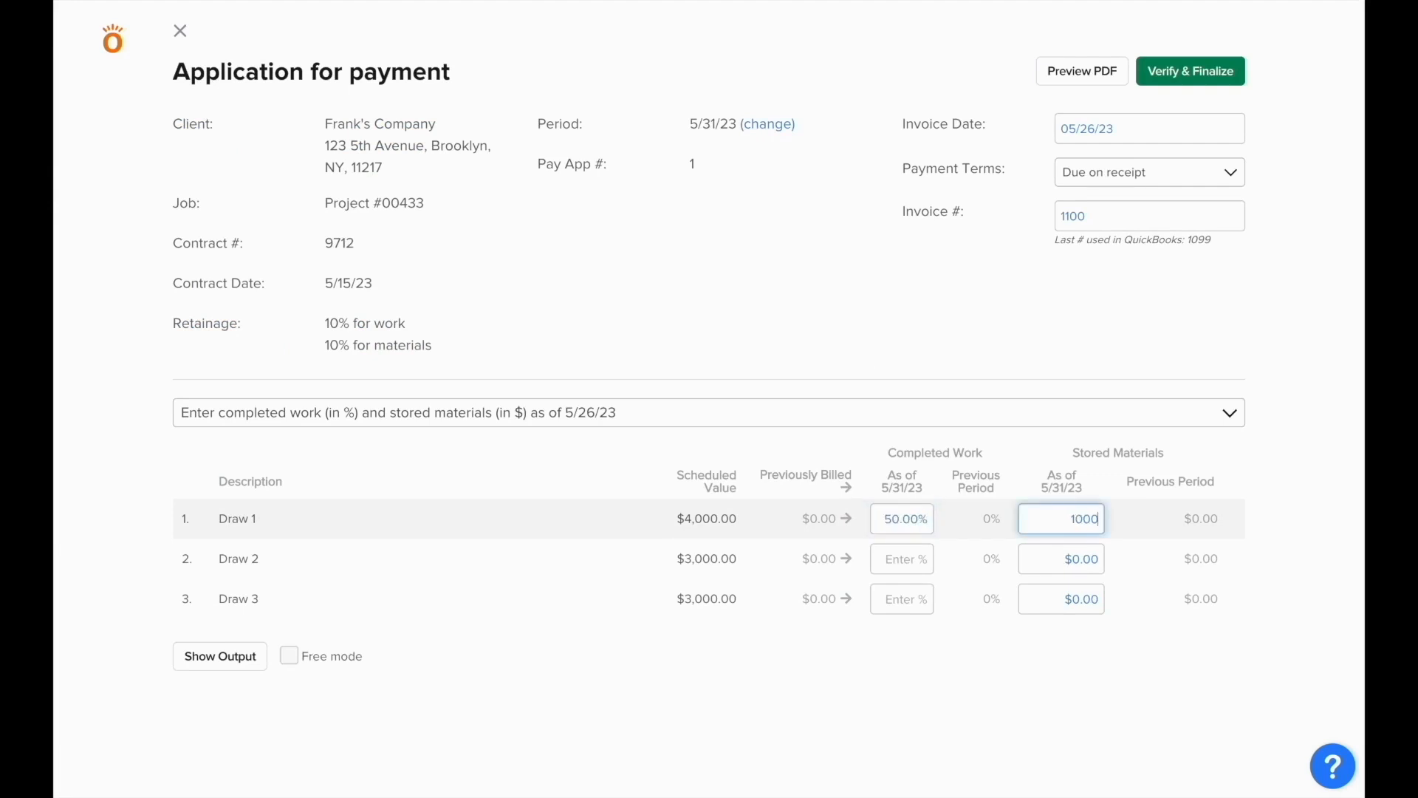
click(829, 597)
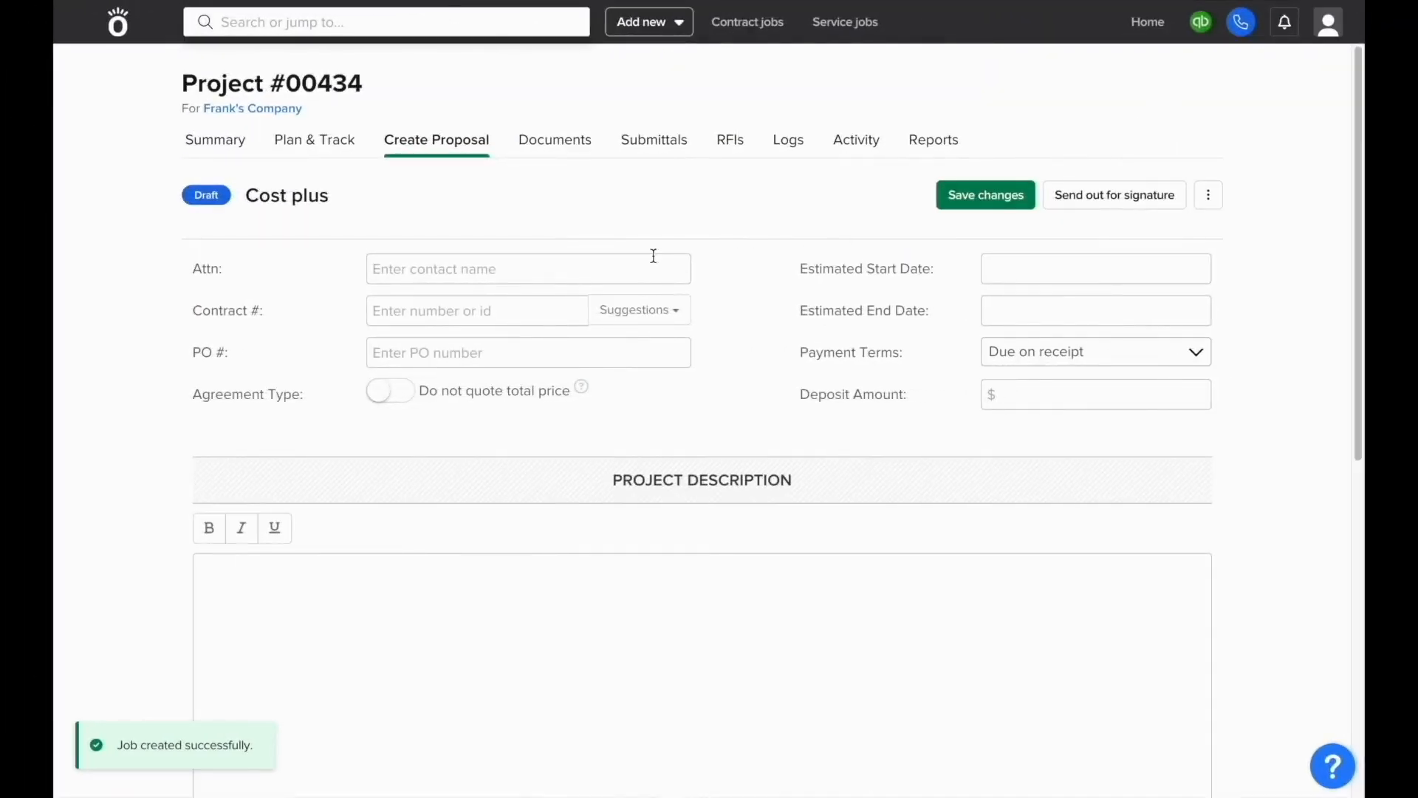
Step: Fill in the proposal's attention contact, contract number 1208 and PO number 1501
click(583, 264)
text(Frank)
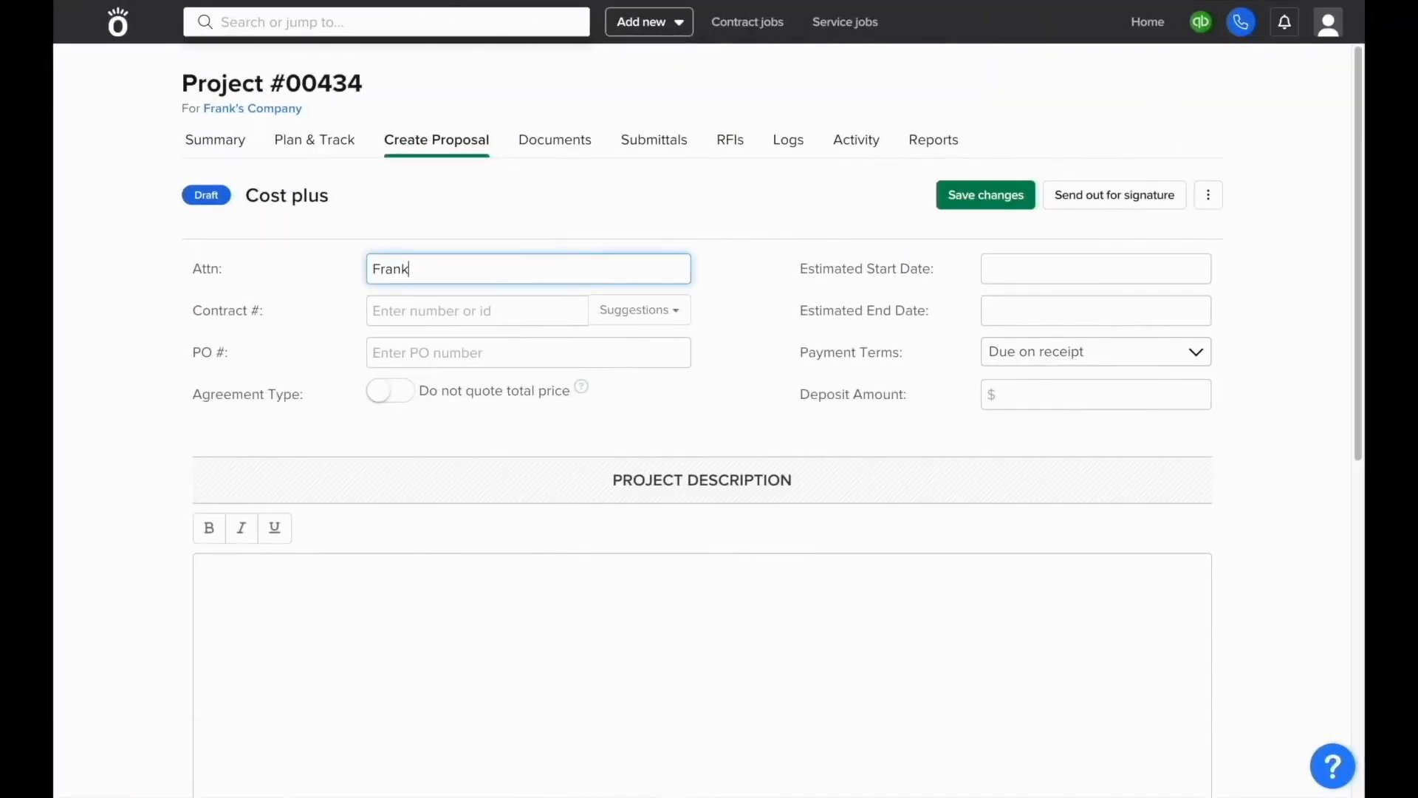
click(476, 310)
text(1208)
click(477, 347)
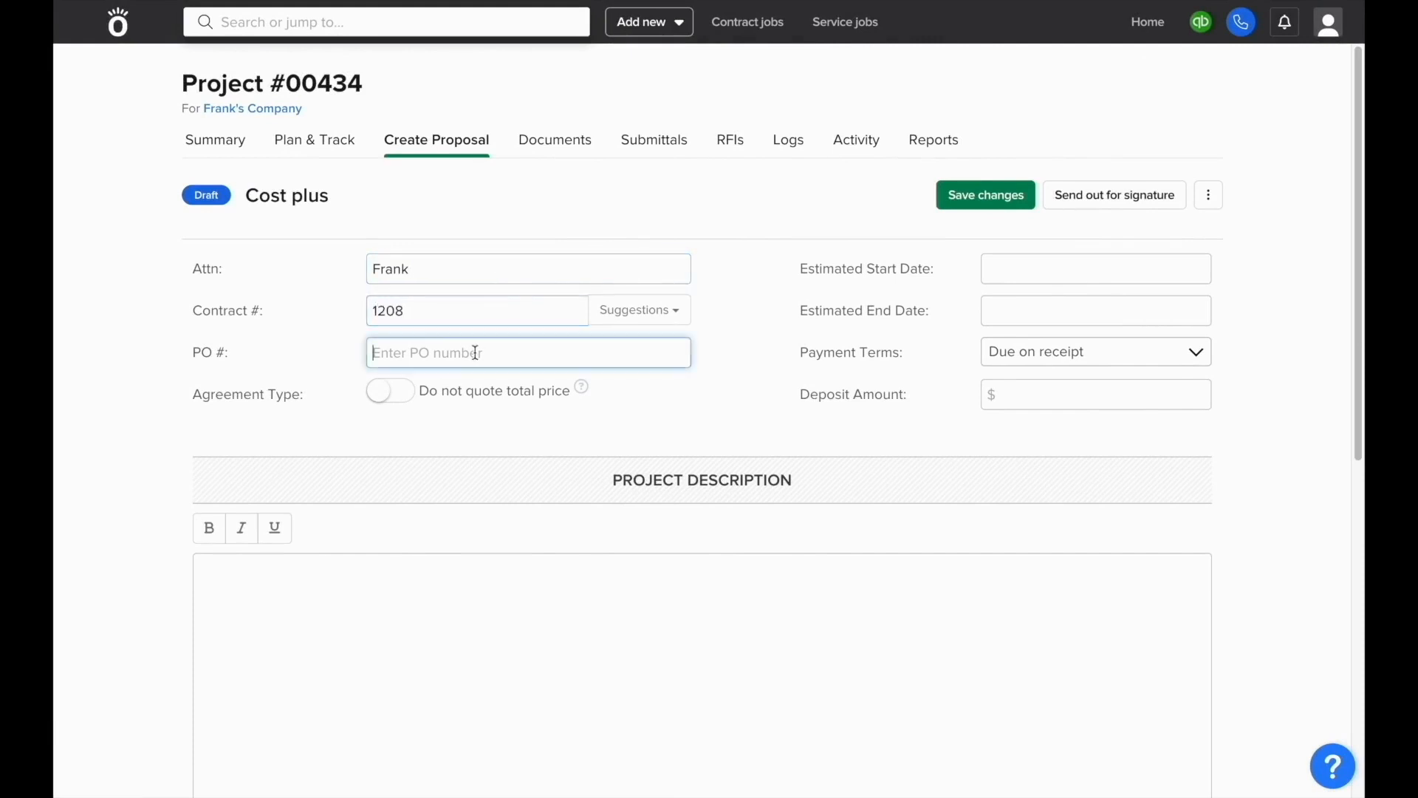
text(1501)
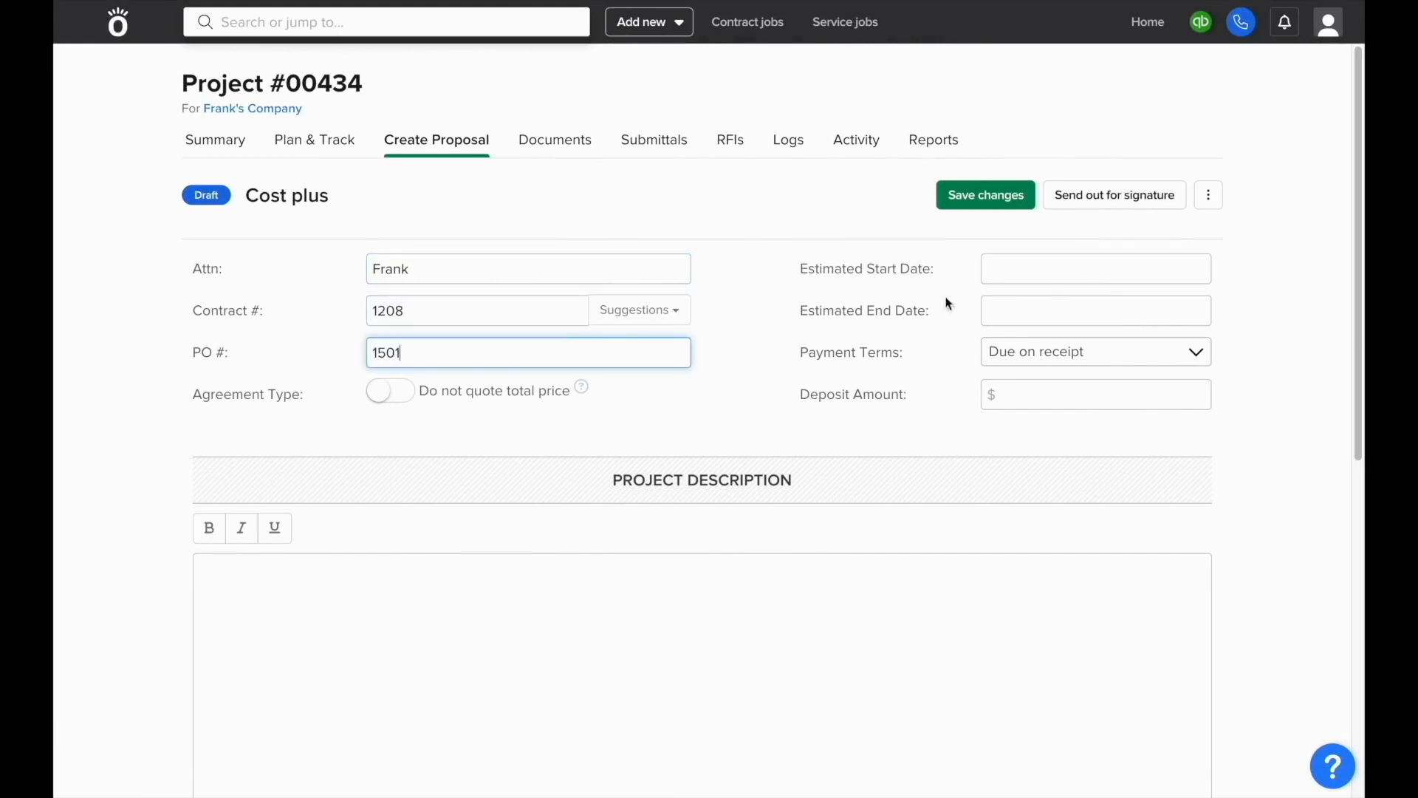
Step: Set estimated dates 05/31/23 to 06/30/23 and keep the agreement from quoting a total price
click(1003, 274)
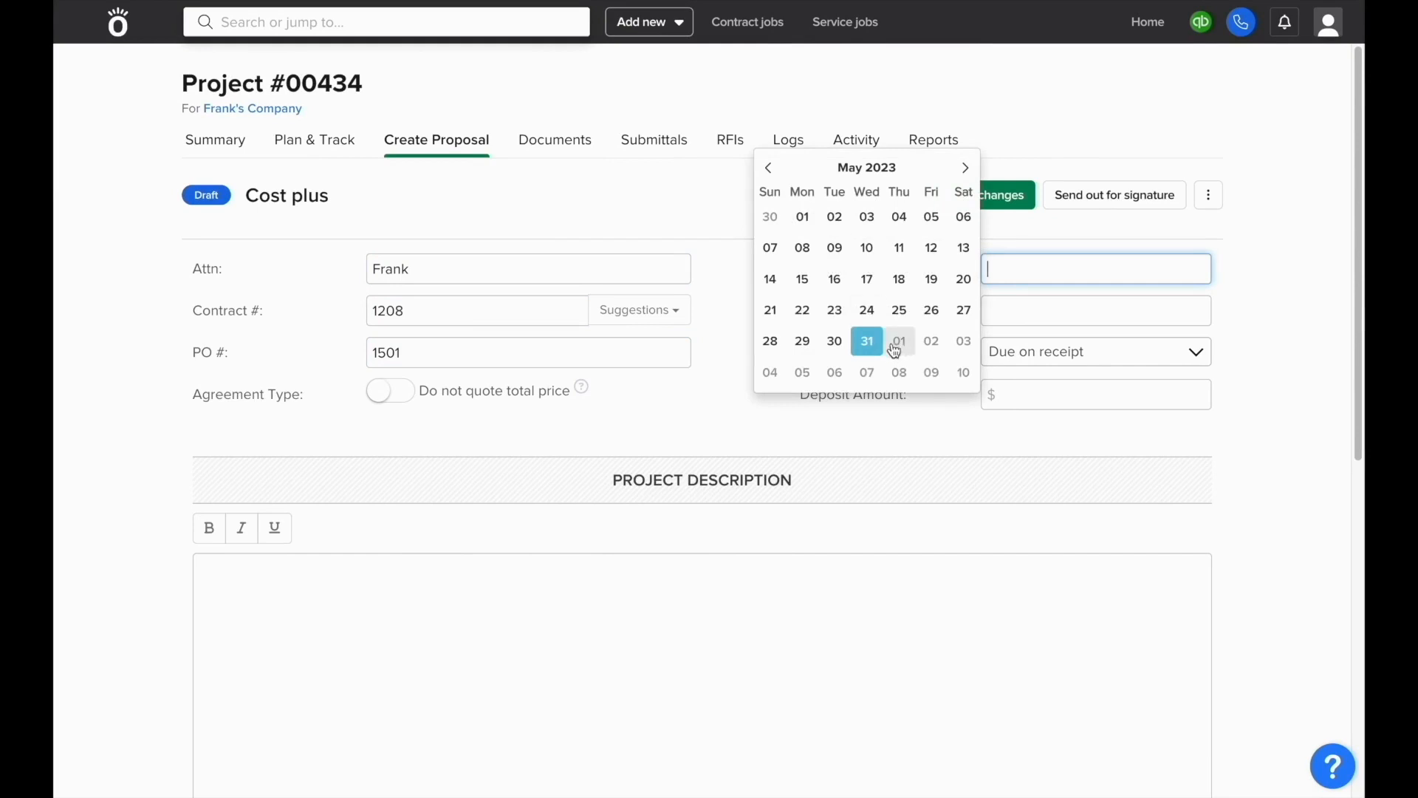
click(869, 342)
click(1013, 314)
click(966, 222)
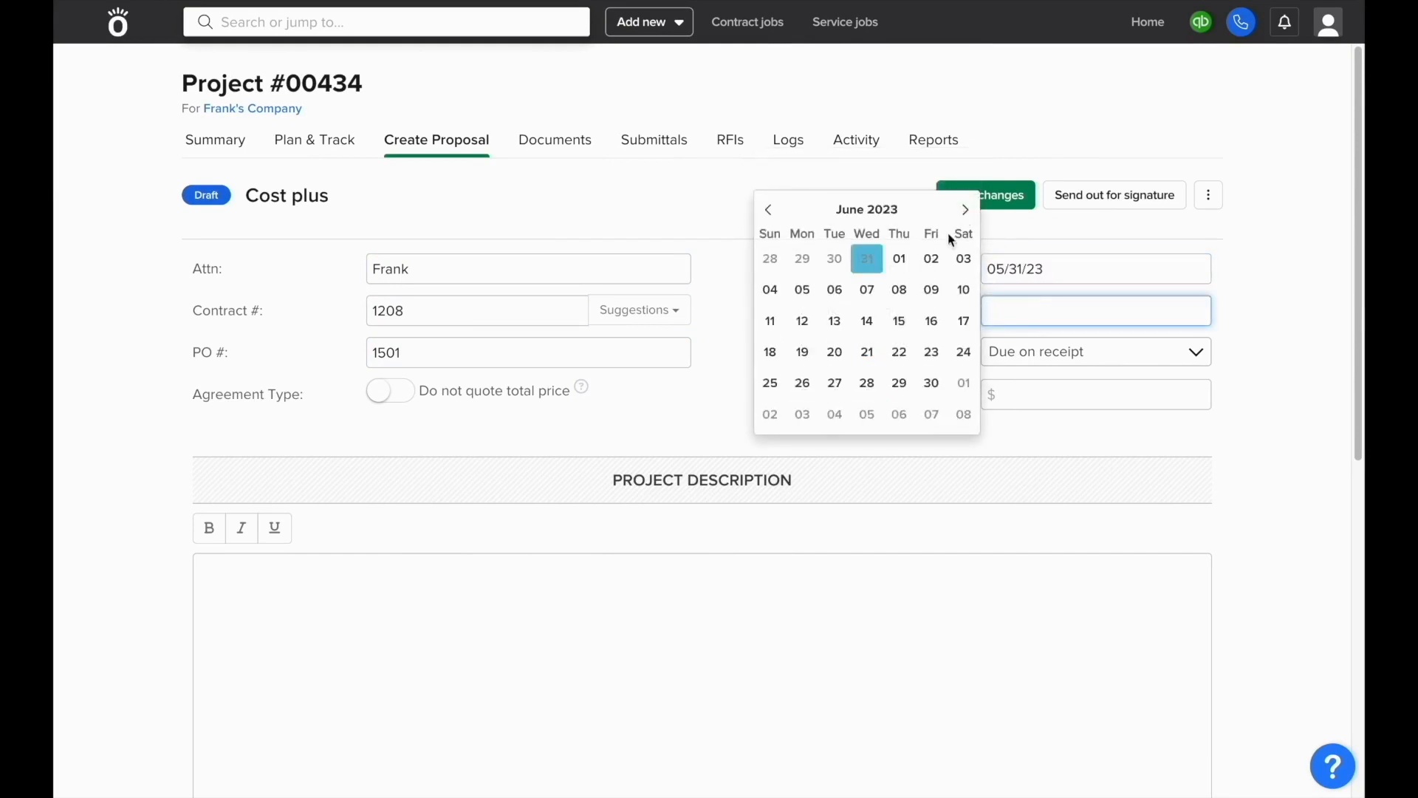
click(932, 383)
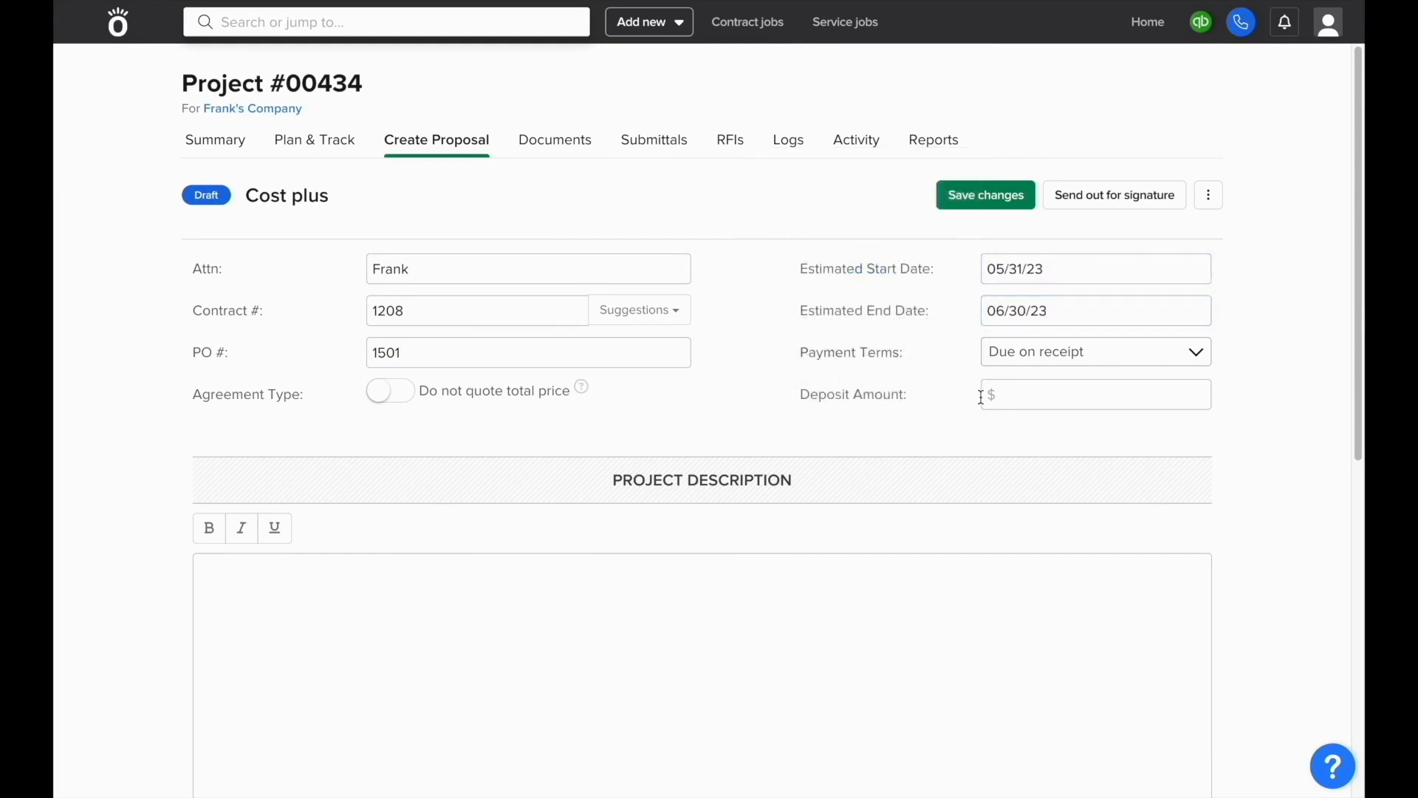
scroll(894, 423, down, 1)
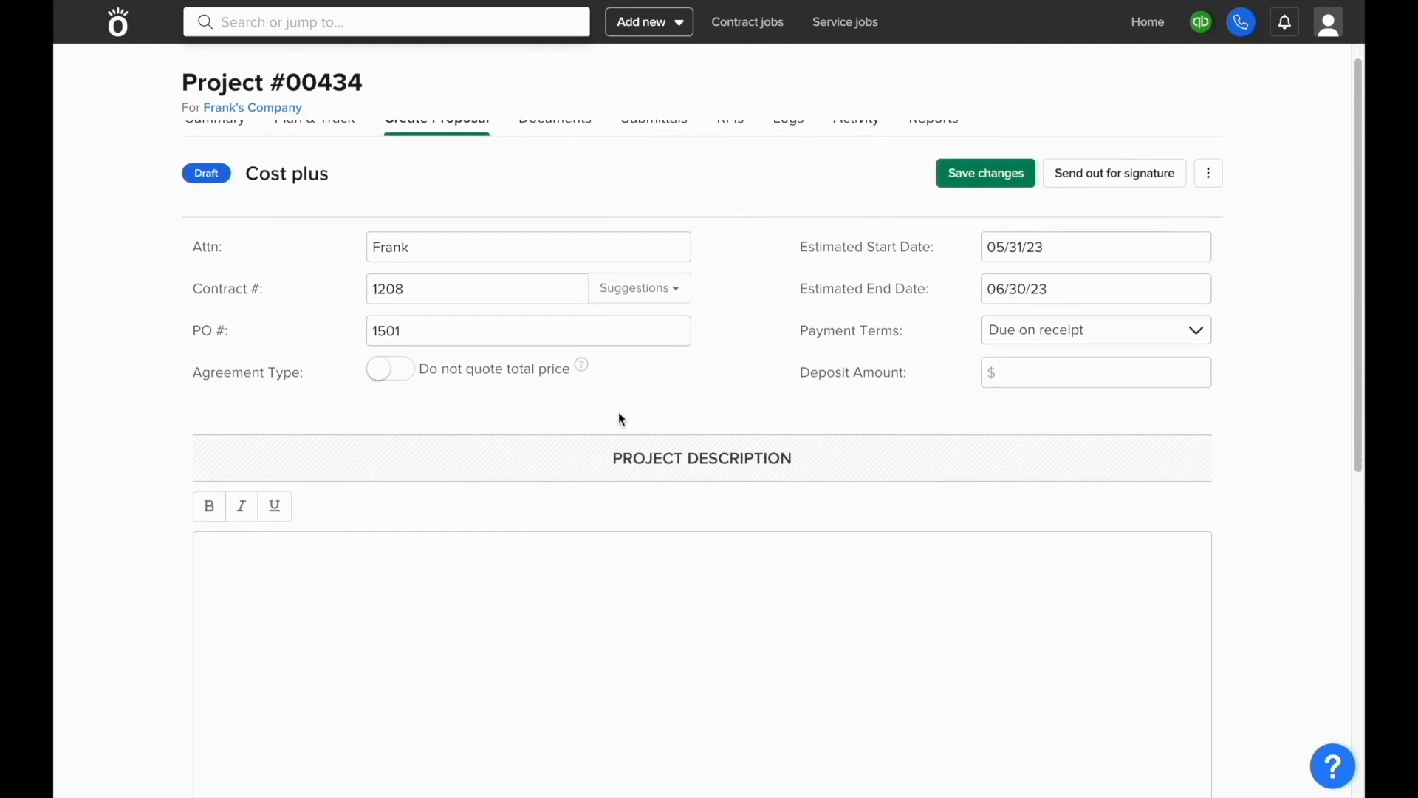
click(406, 373)
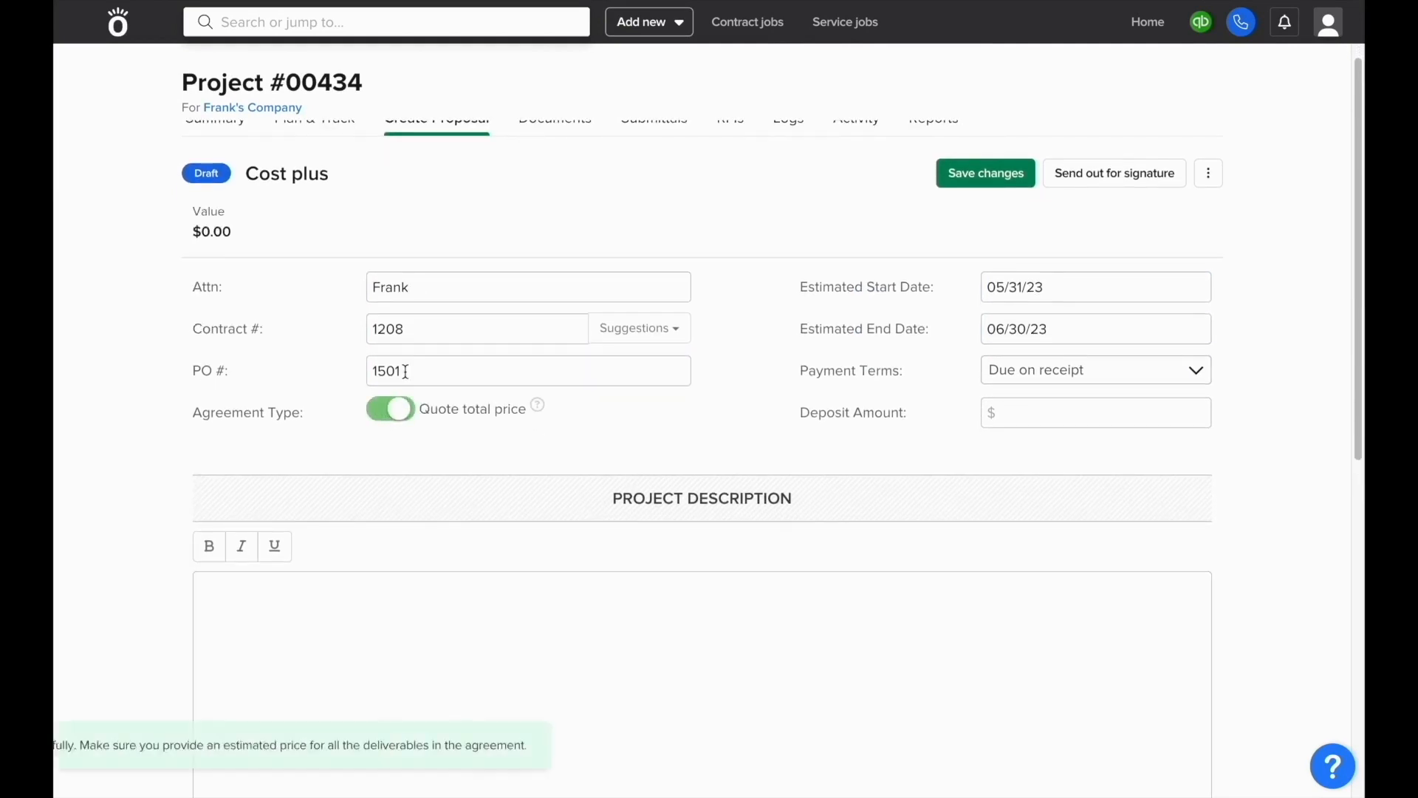
click(406, 411)
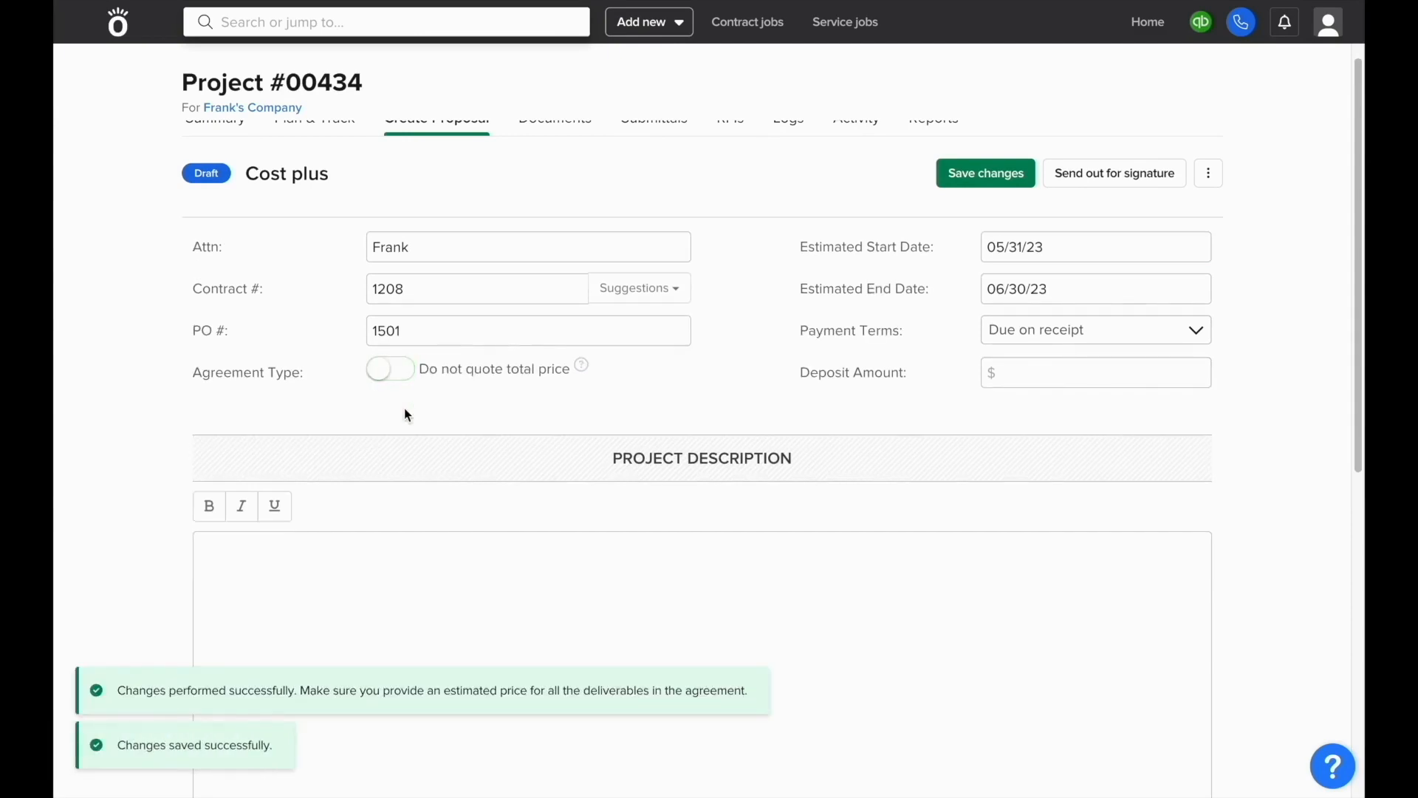
scroll(404, 414, down, 2)
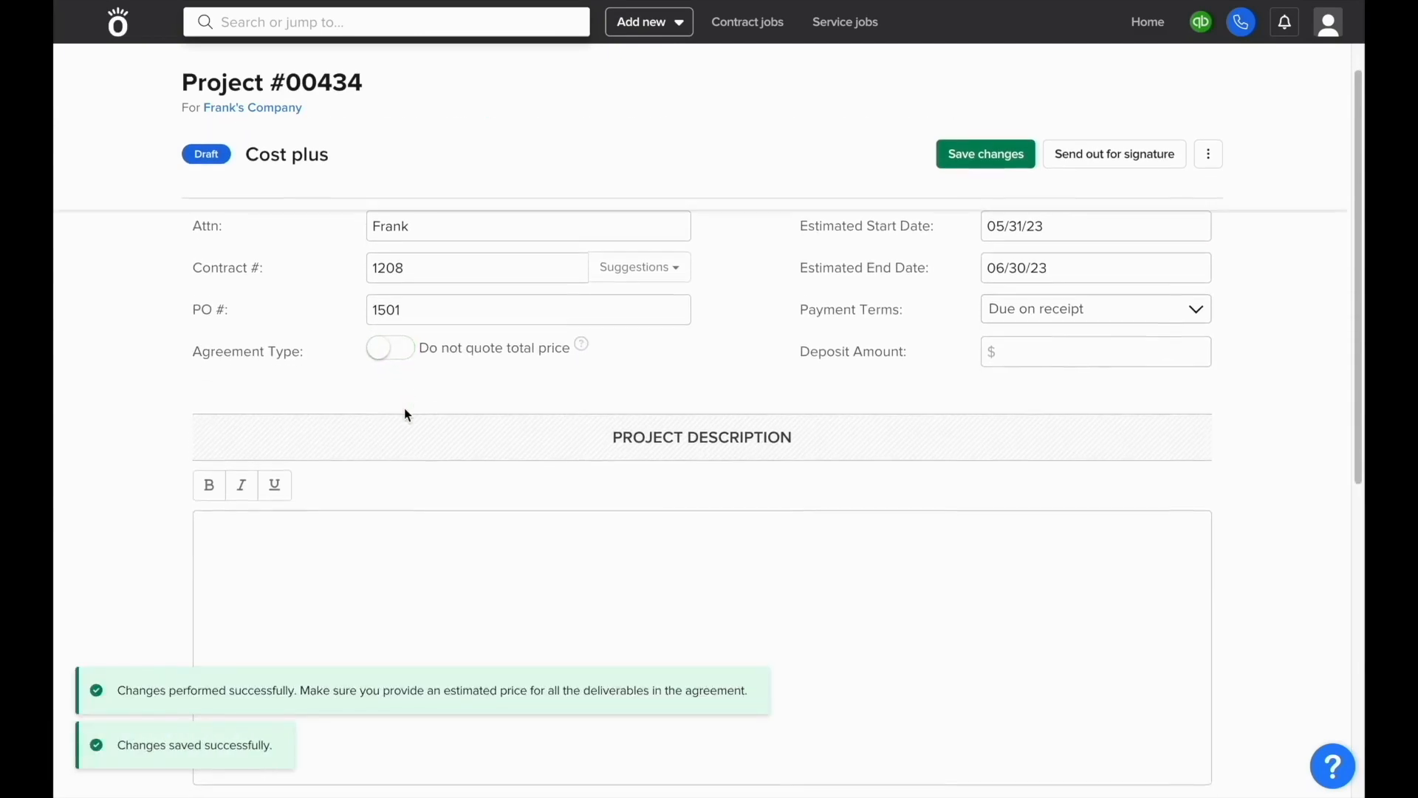
Step: Write the project description "This is what we'll be doing for your kitchen..."
scroll(404, 415, down, 1)
click(405, 415)
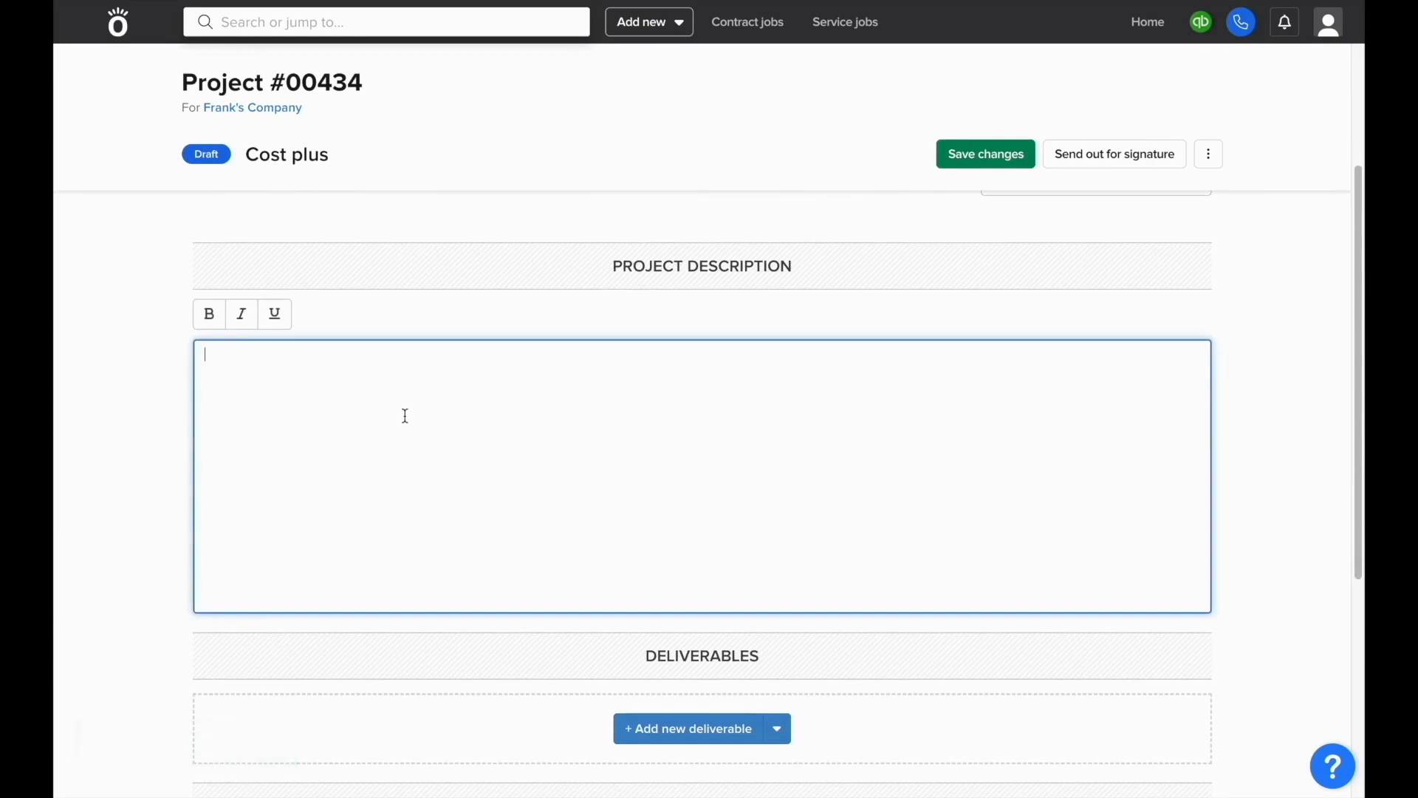
text(This is what we'll be doing for your )
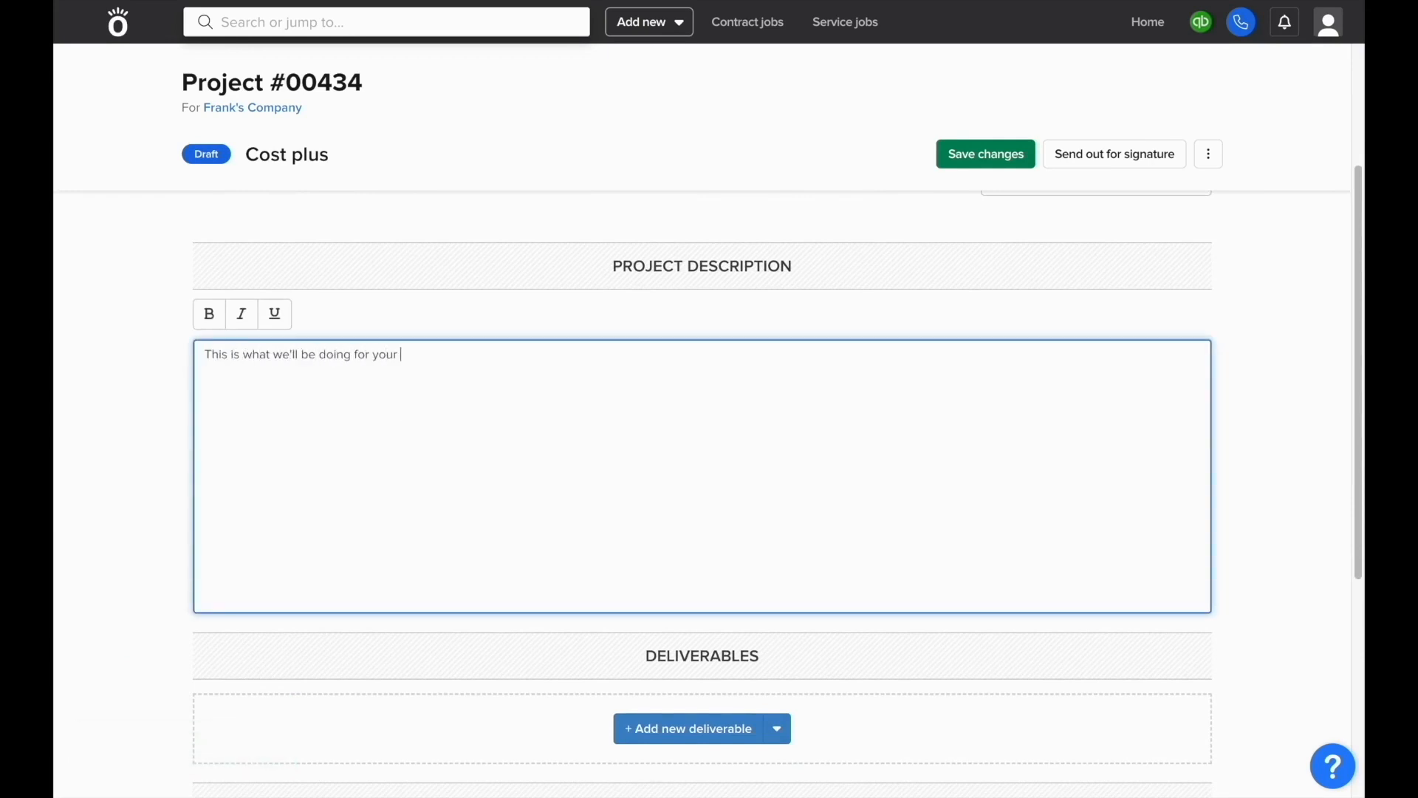
text(kitchen...)
scroll(414, 465, down, 3)
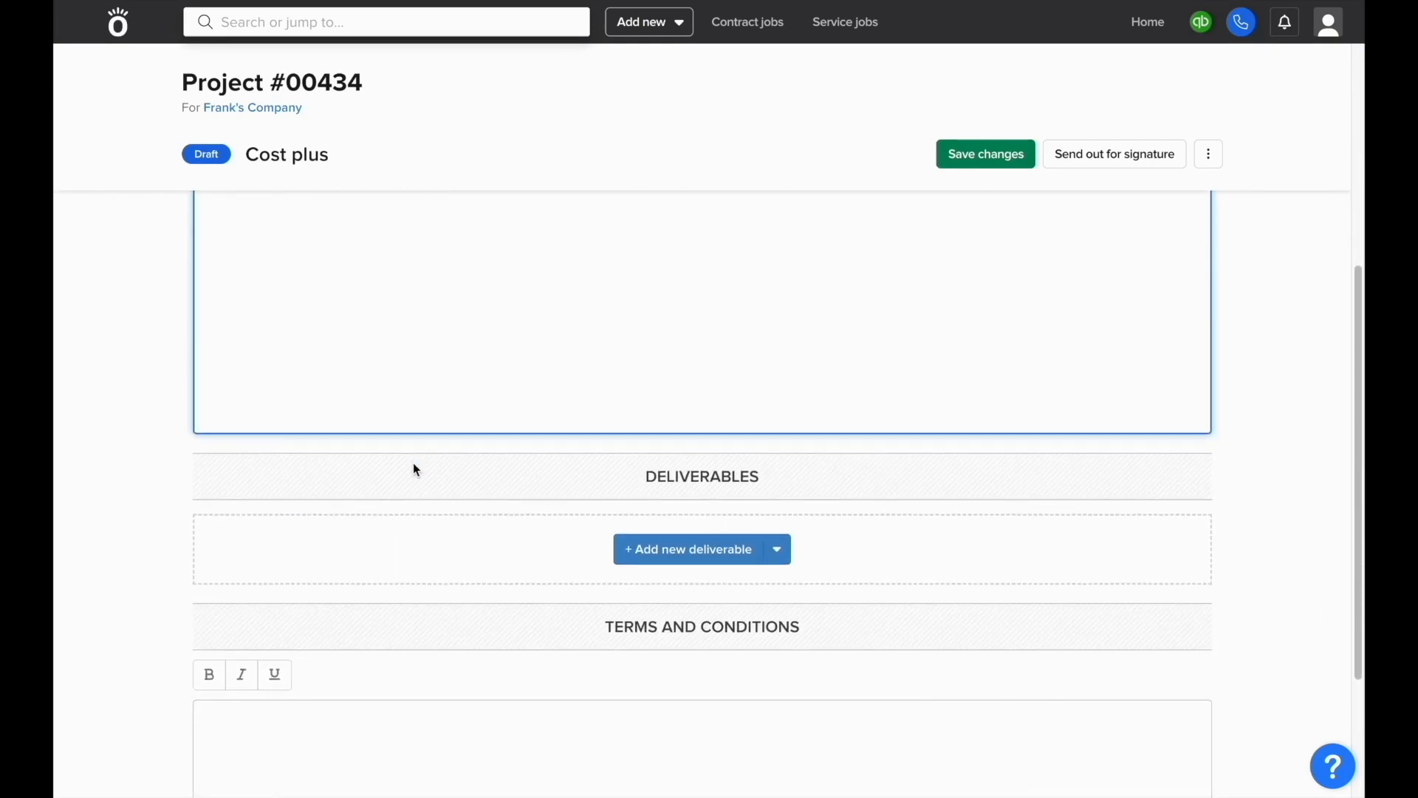
Step: Add a Time & Materials deliverable named Framing and continue to its rate settings
click(670, 553)
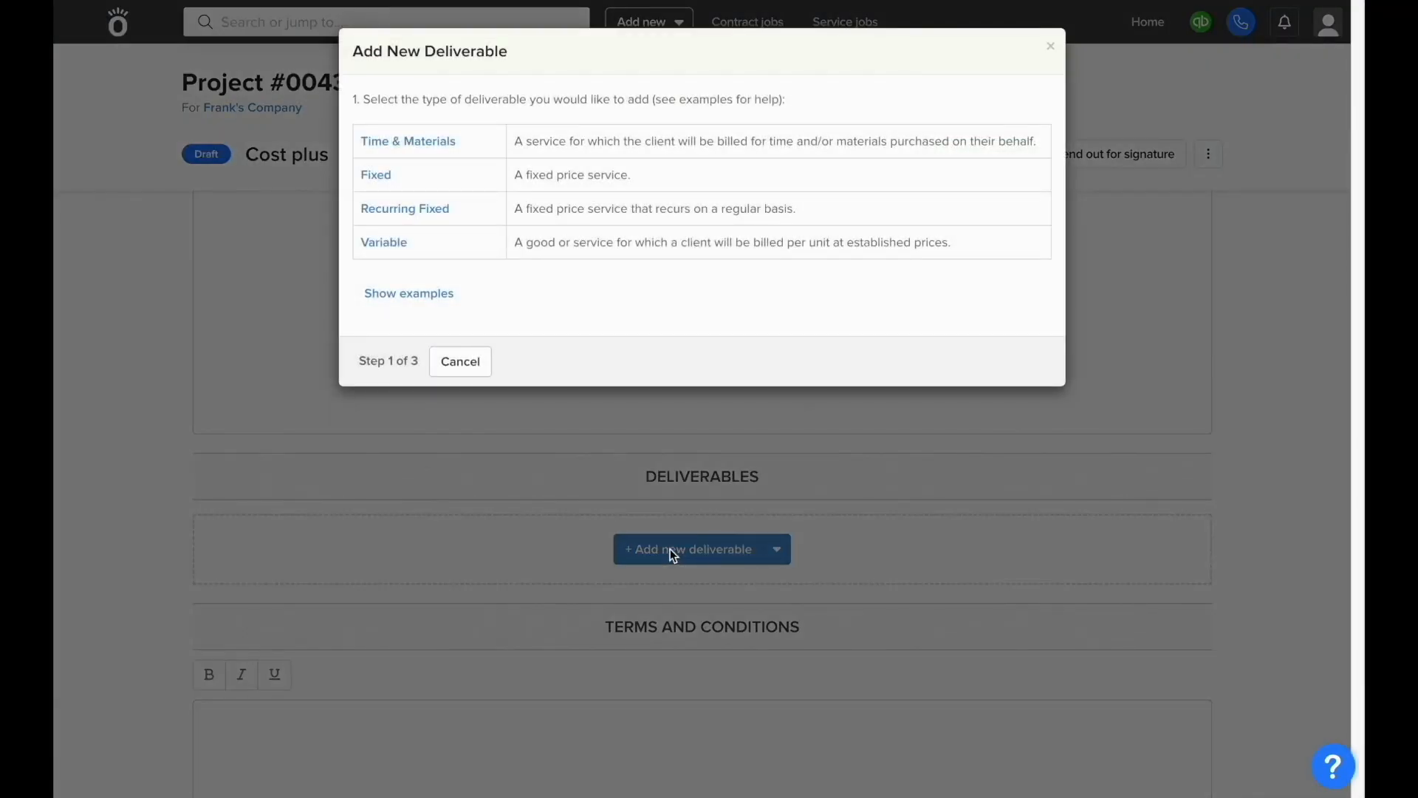
click(480, 155)
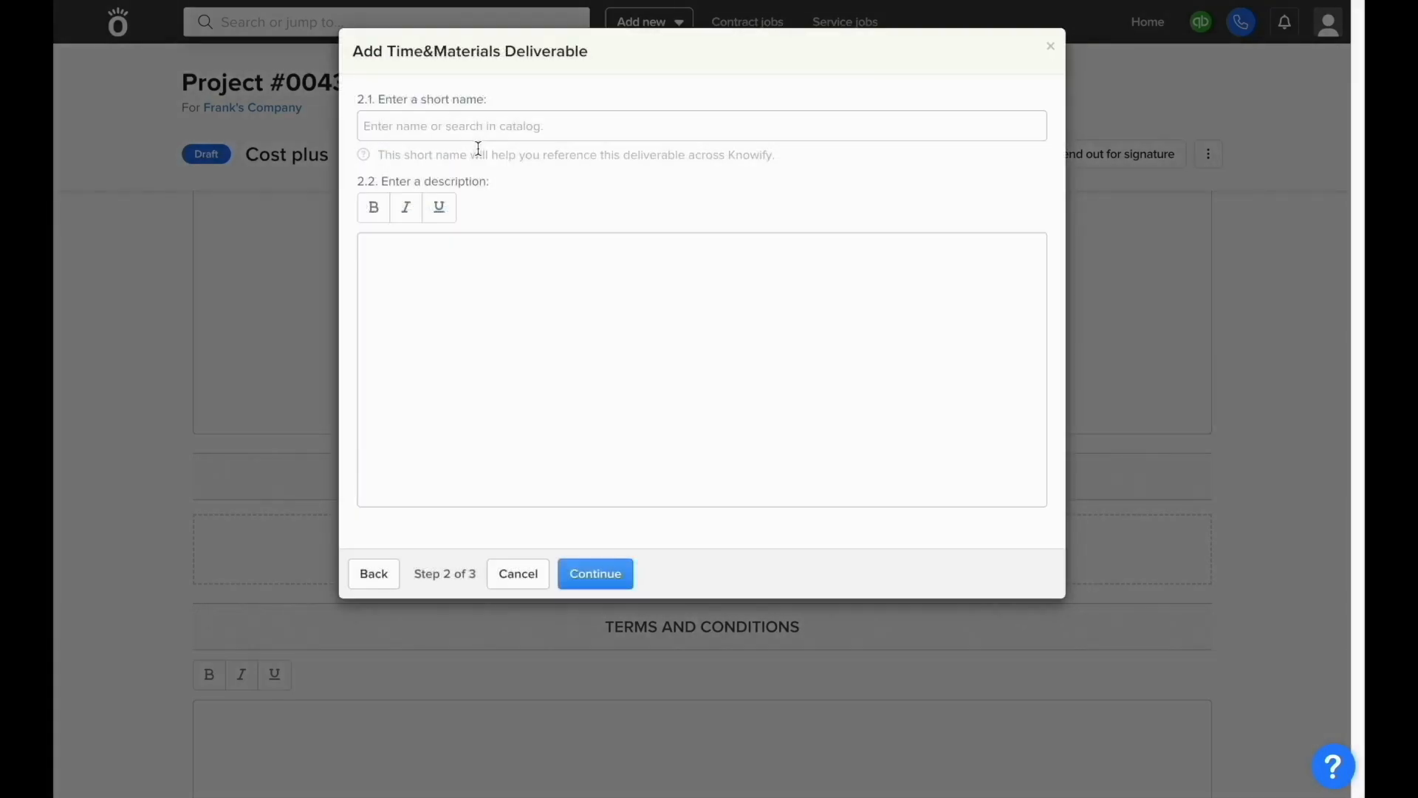
click(479, 136)
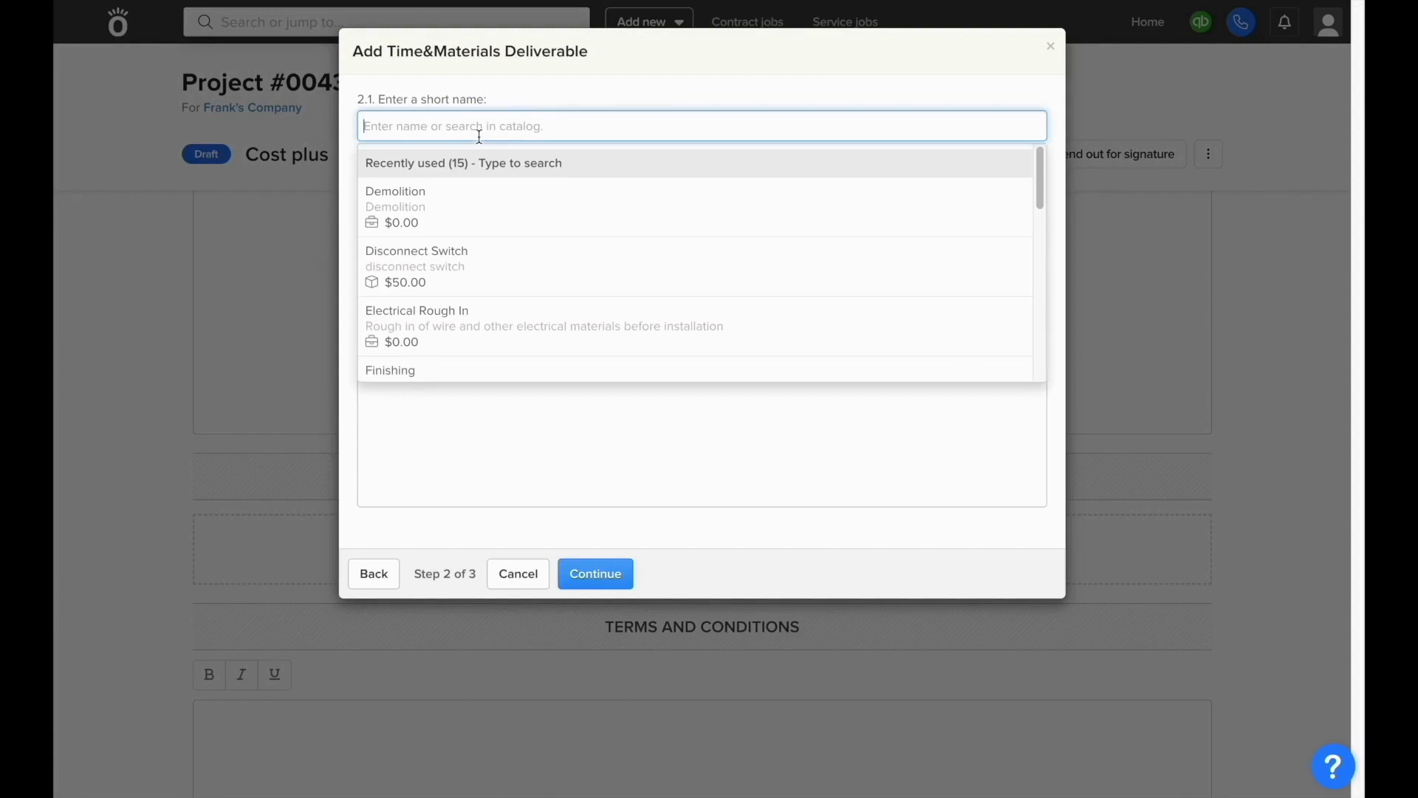
text(Framing)
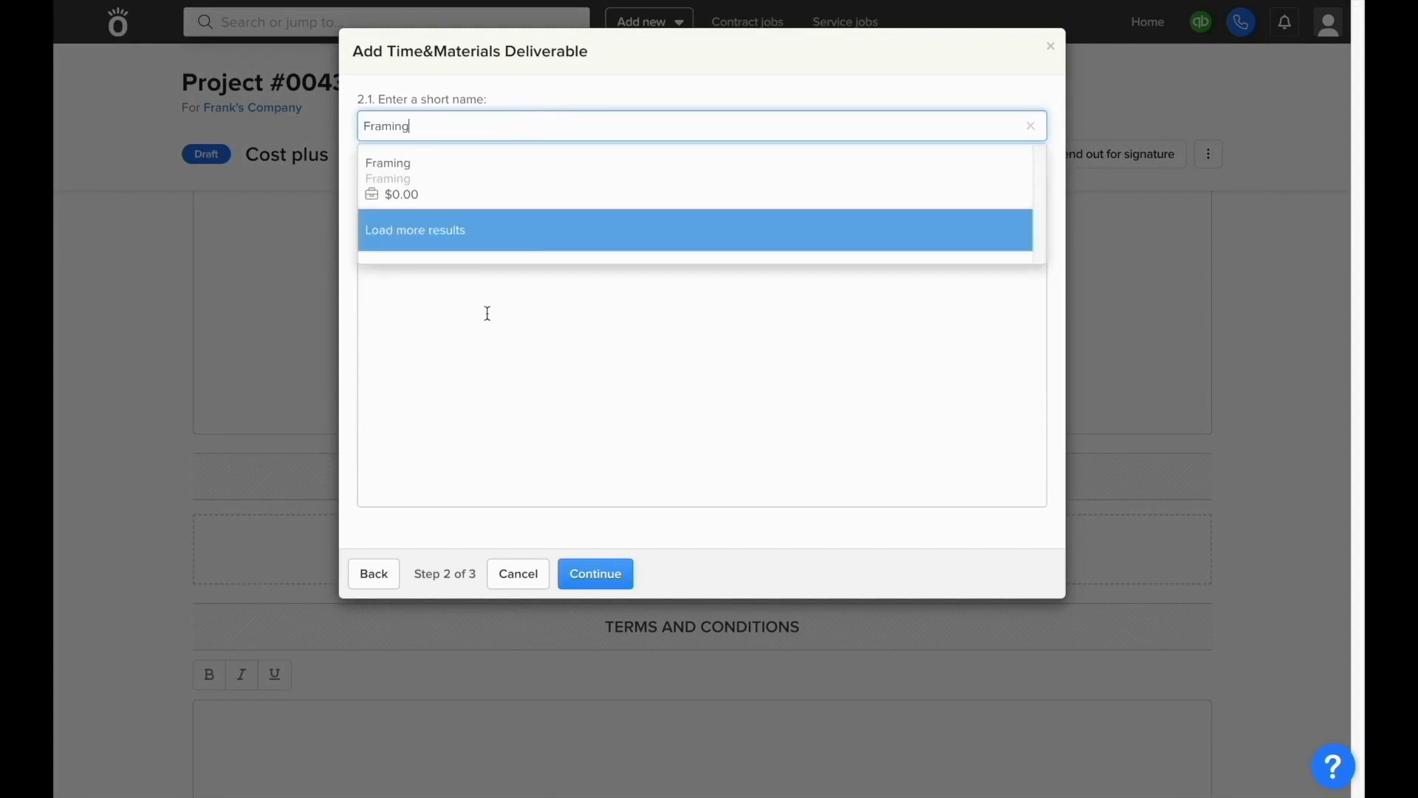
click(488, 314)
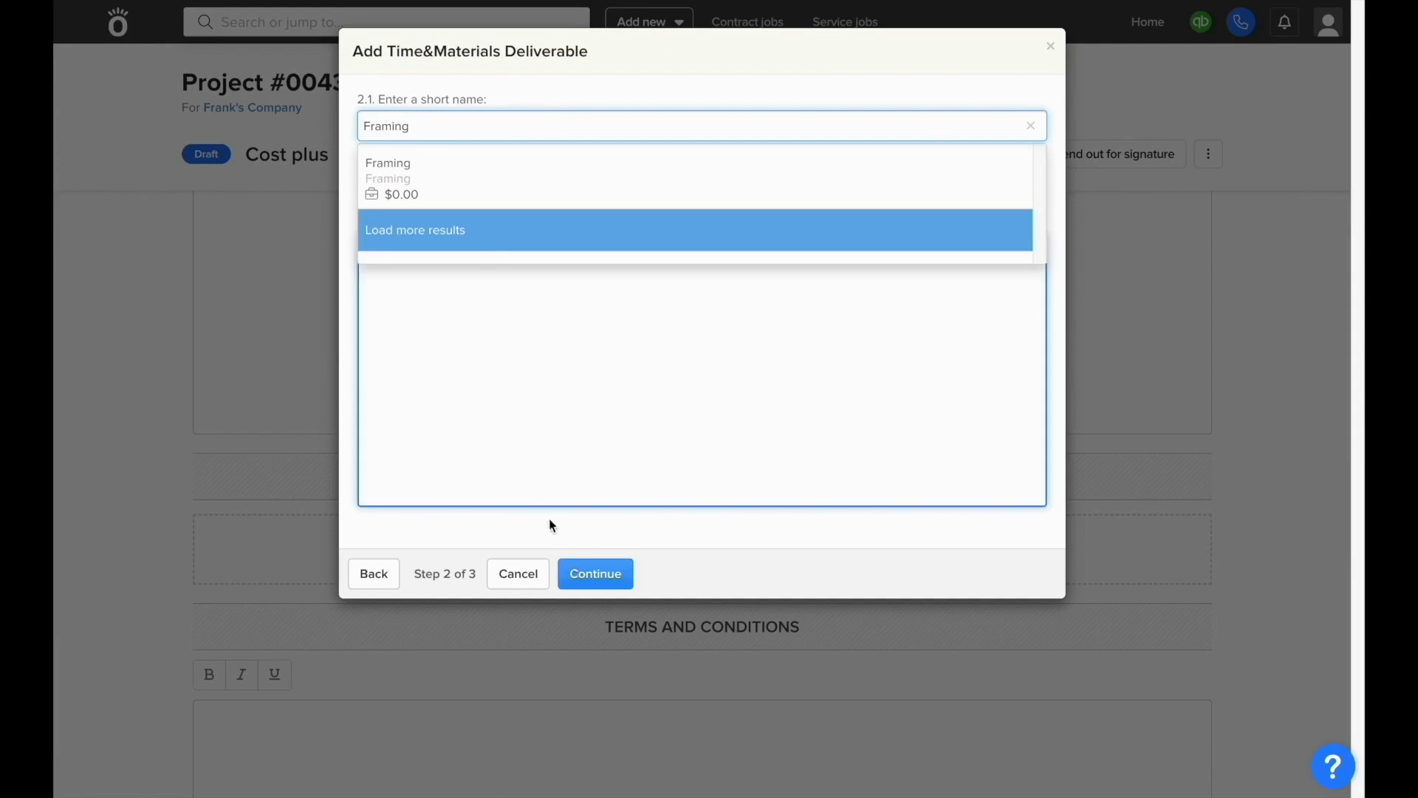
click(590, 570)
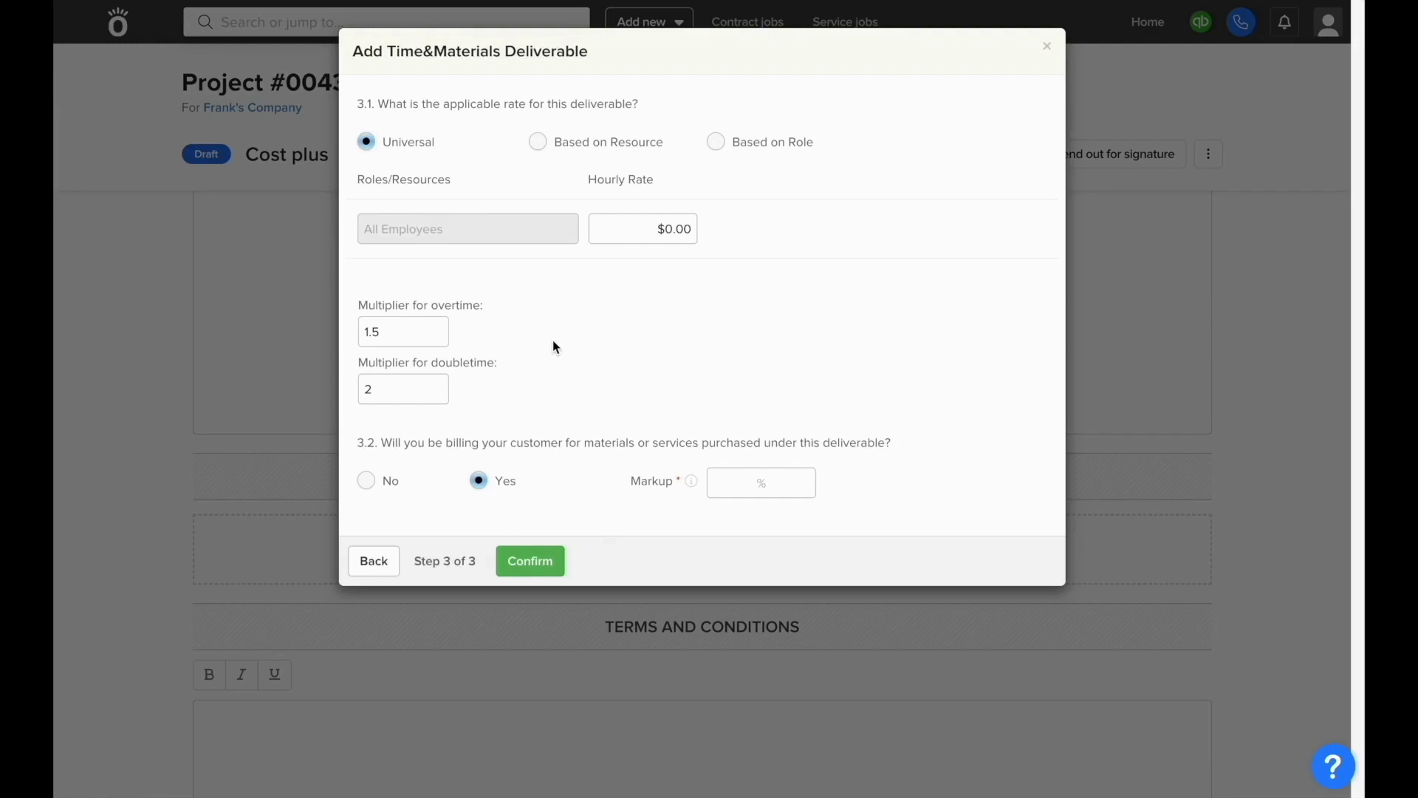
Step: Set a single $50.00 hourly rate for all employees
click(660, 224)
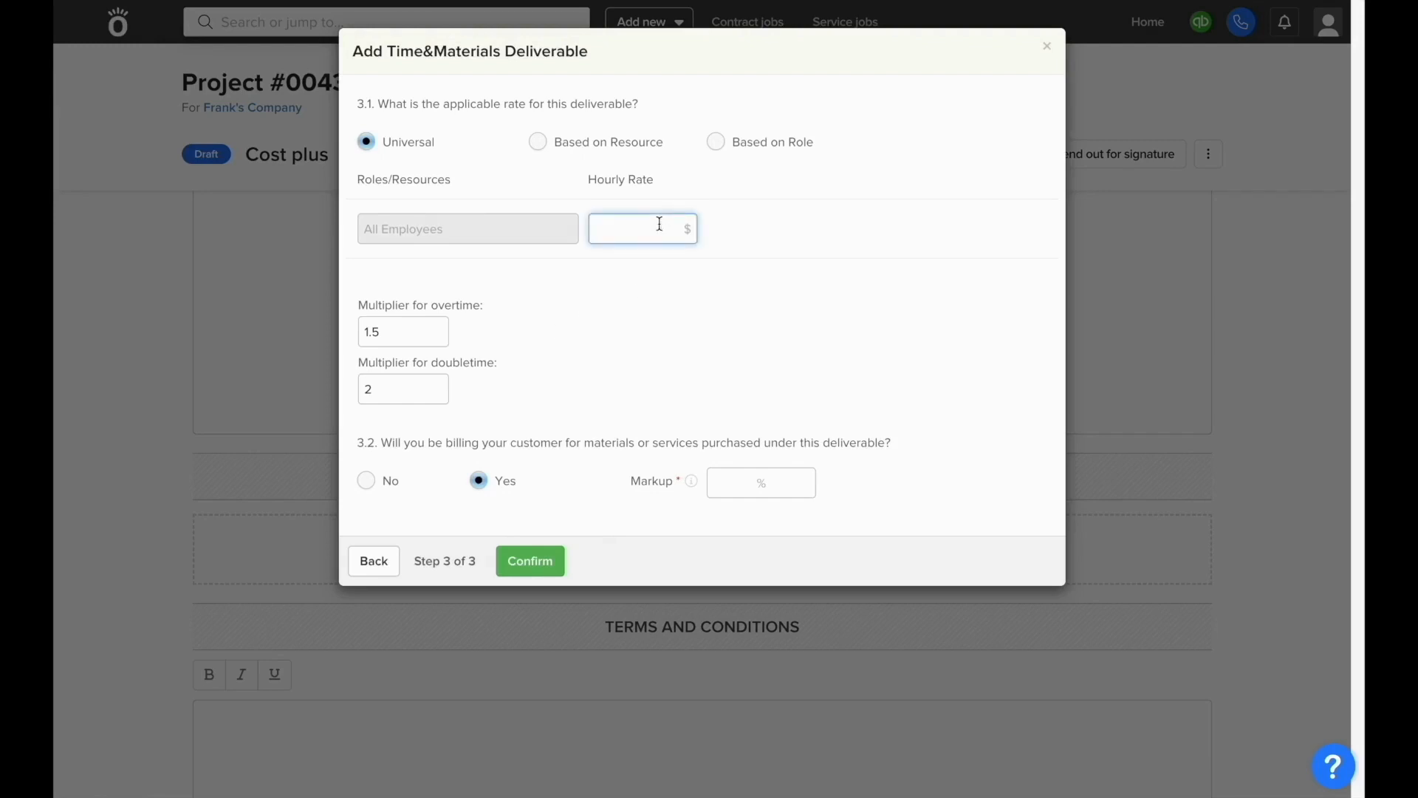
text(50)
click(697, 273)
Step: Switch to per-resource rates, billing two resources at $80.00 and $70.00 hourly
click(538, 142)
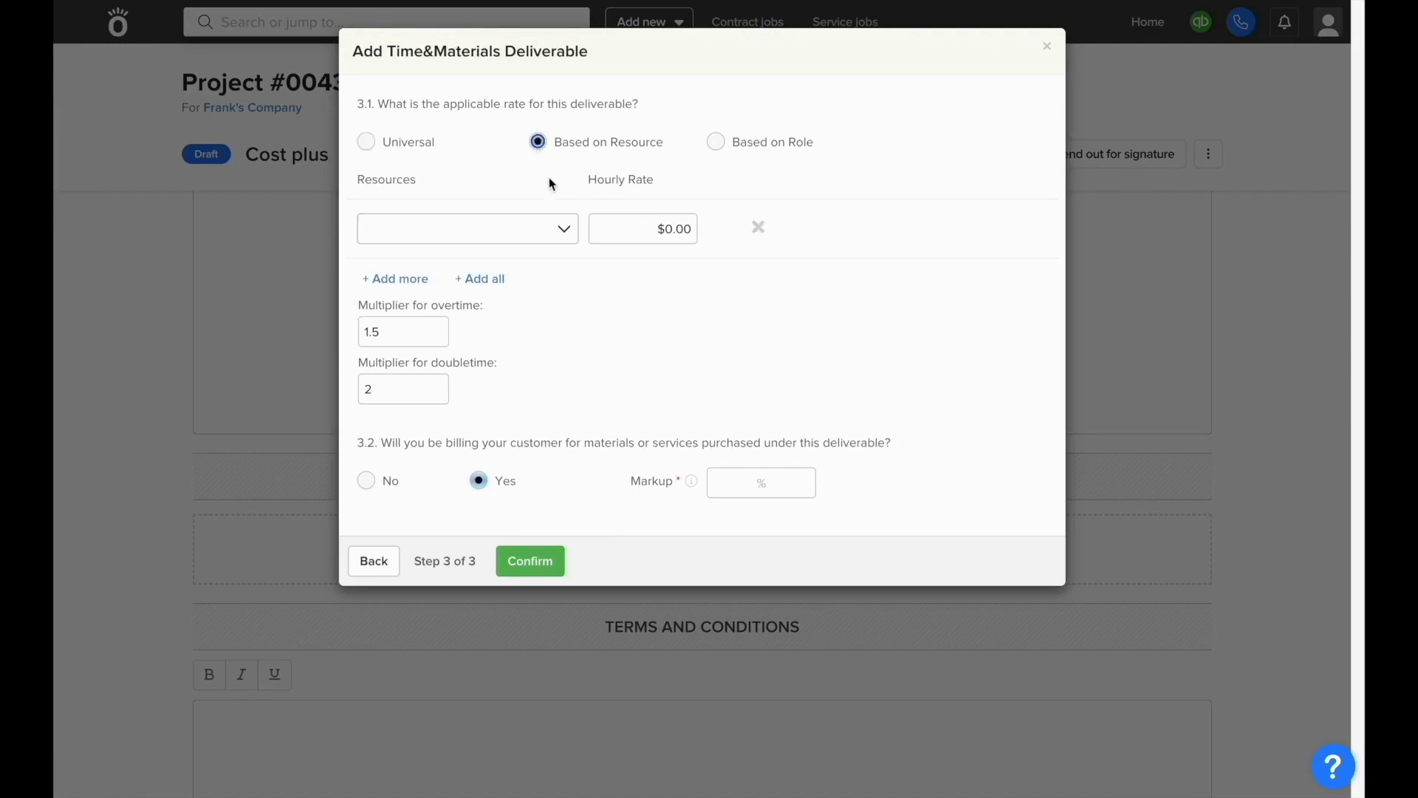
click(539, 235)
click(538, 274)
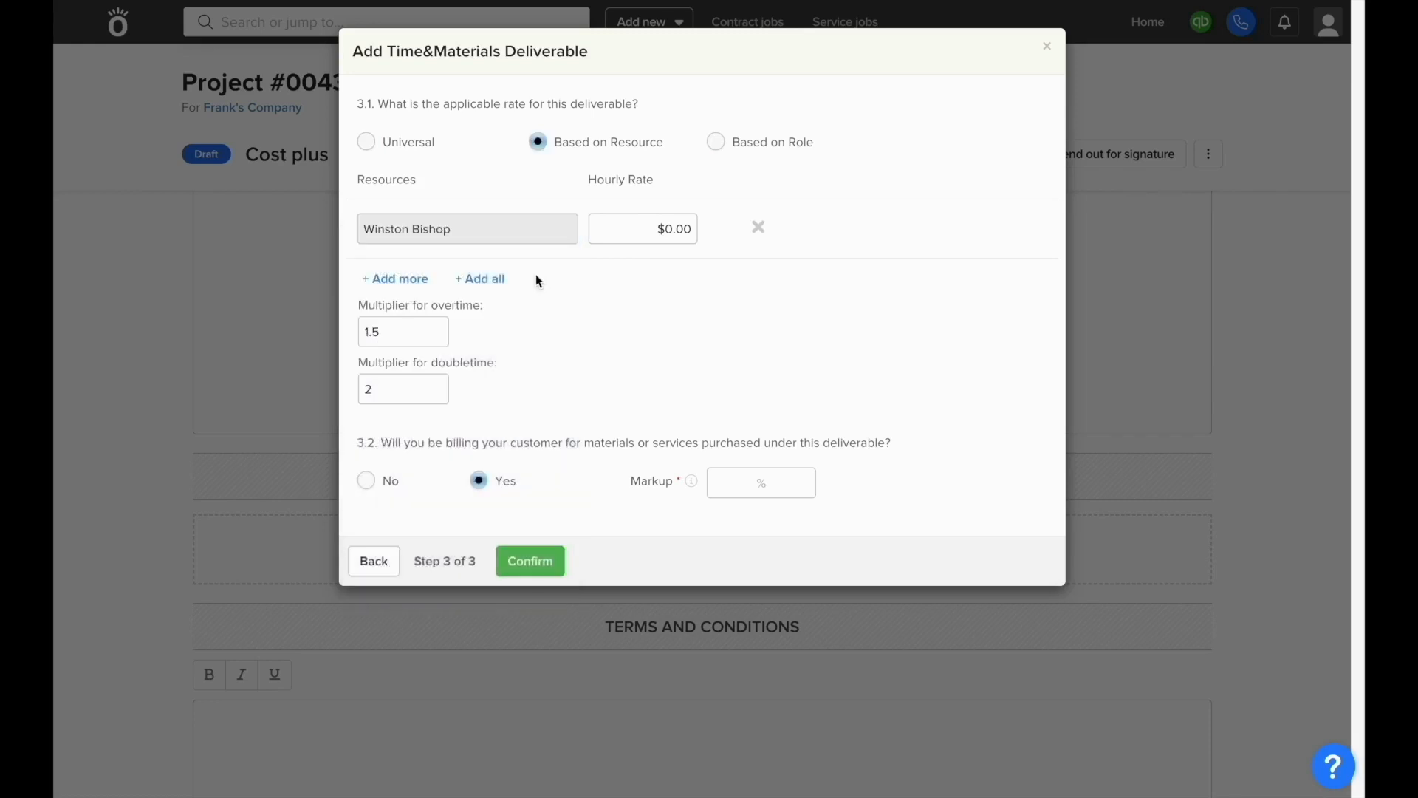
click(647, 222)
text(80)
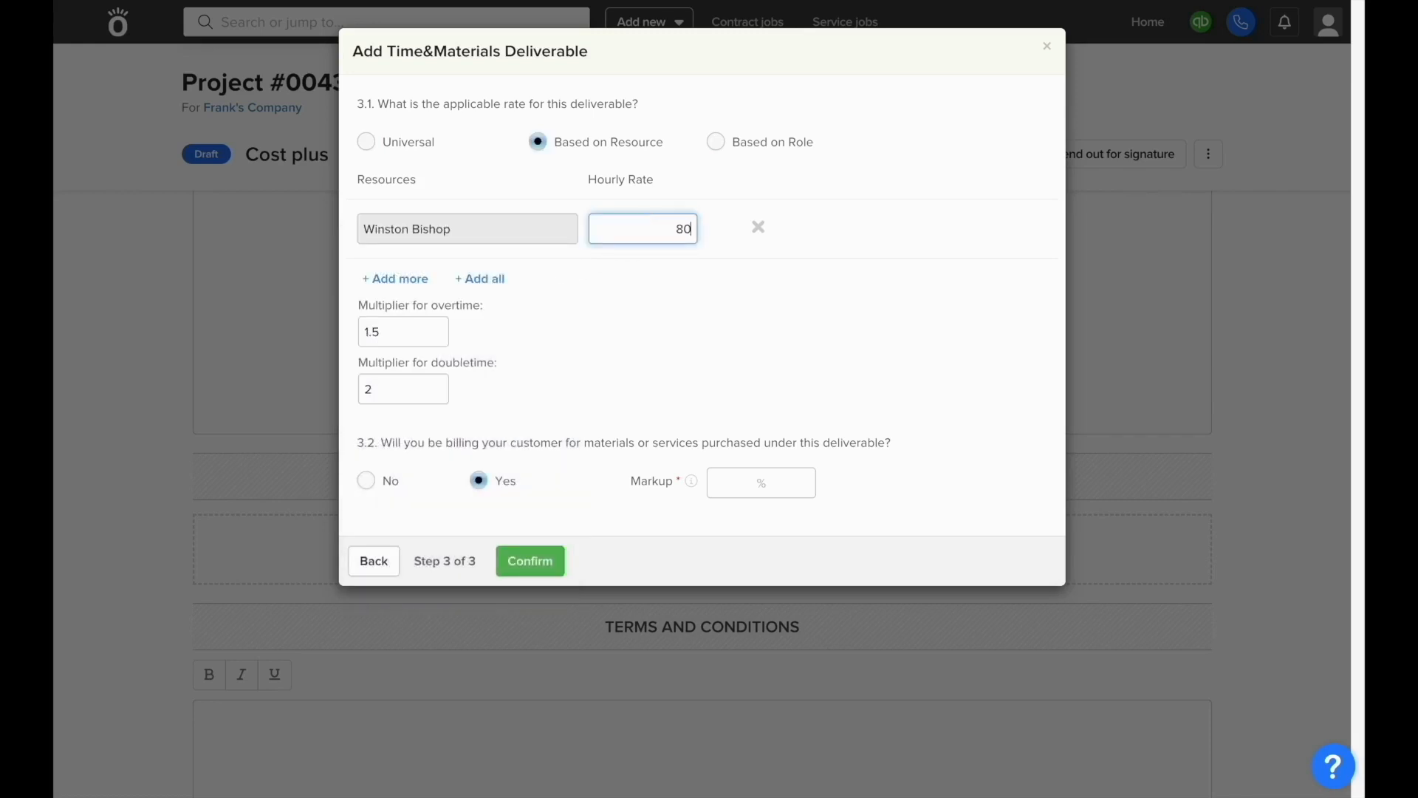
click(396, 279)
click(401, 288)
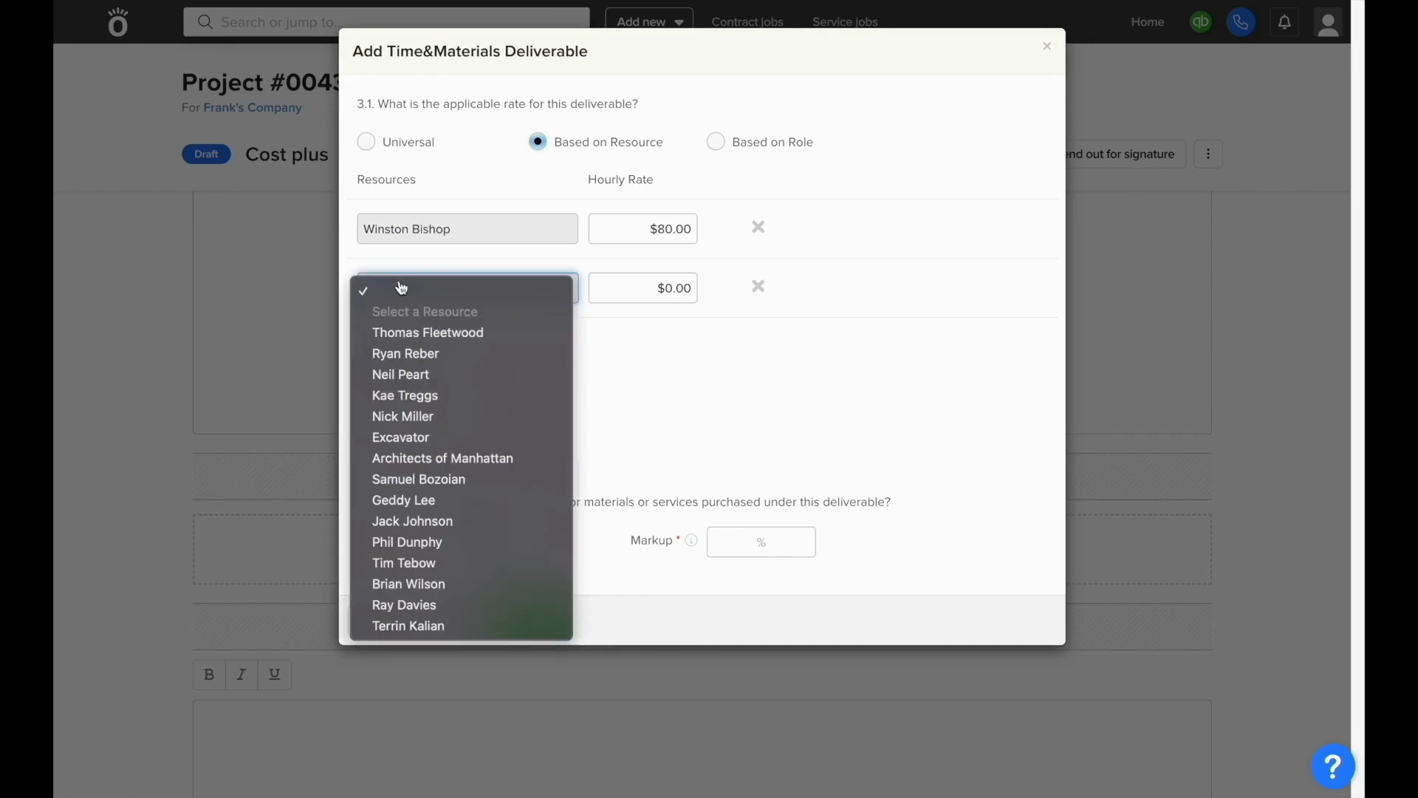
click(411, 325)
click(631, 286)
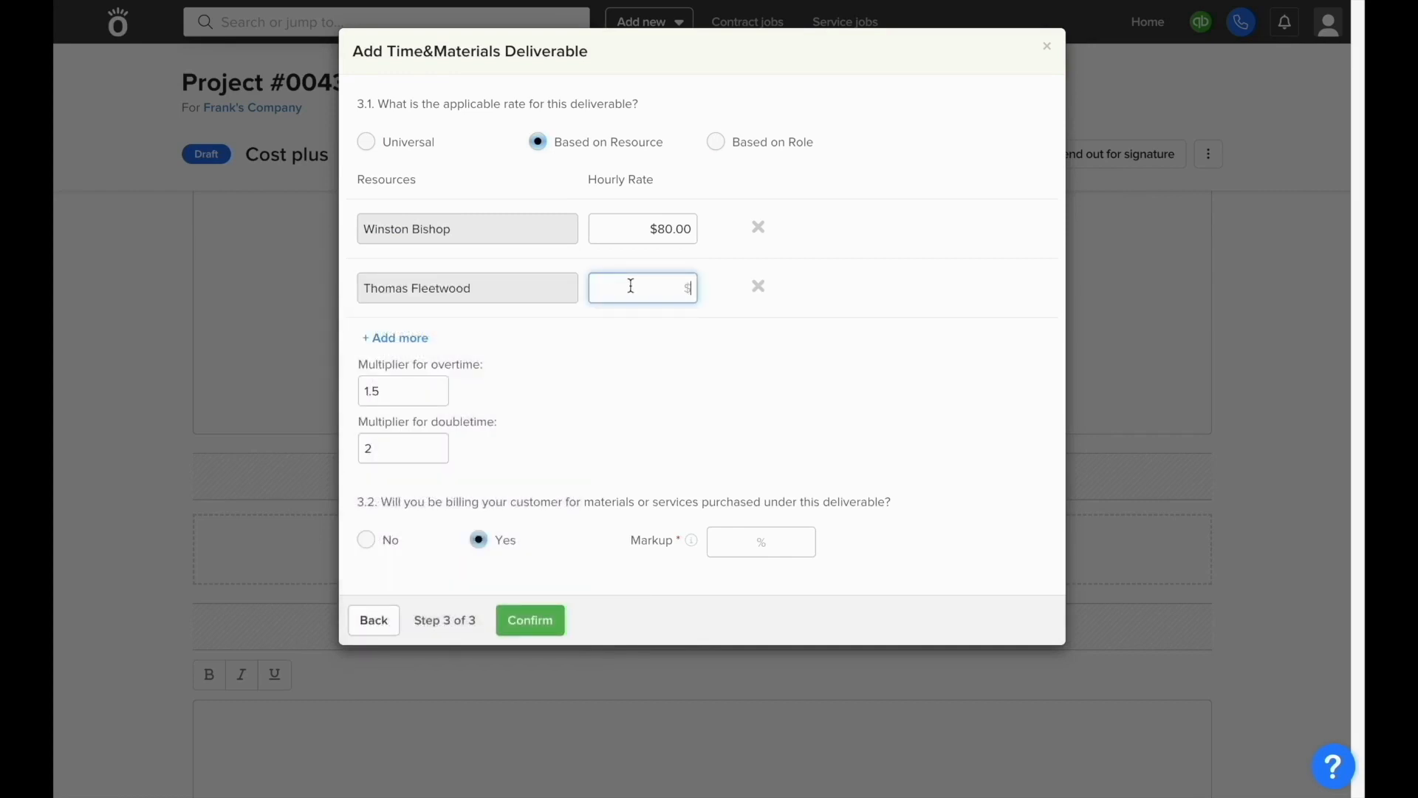
text(70)
click(630, 346)
Step: Switch to role-based rates with Tradesman at $80.00 and Foreman at $100.00 hourly
click(715, 143)
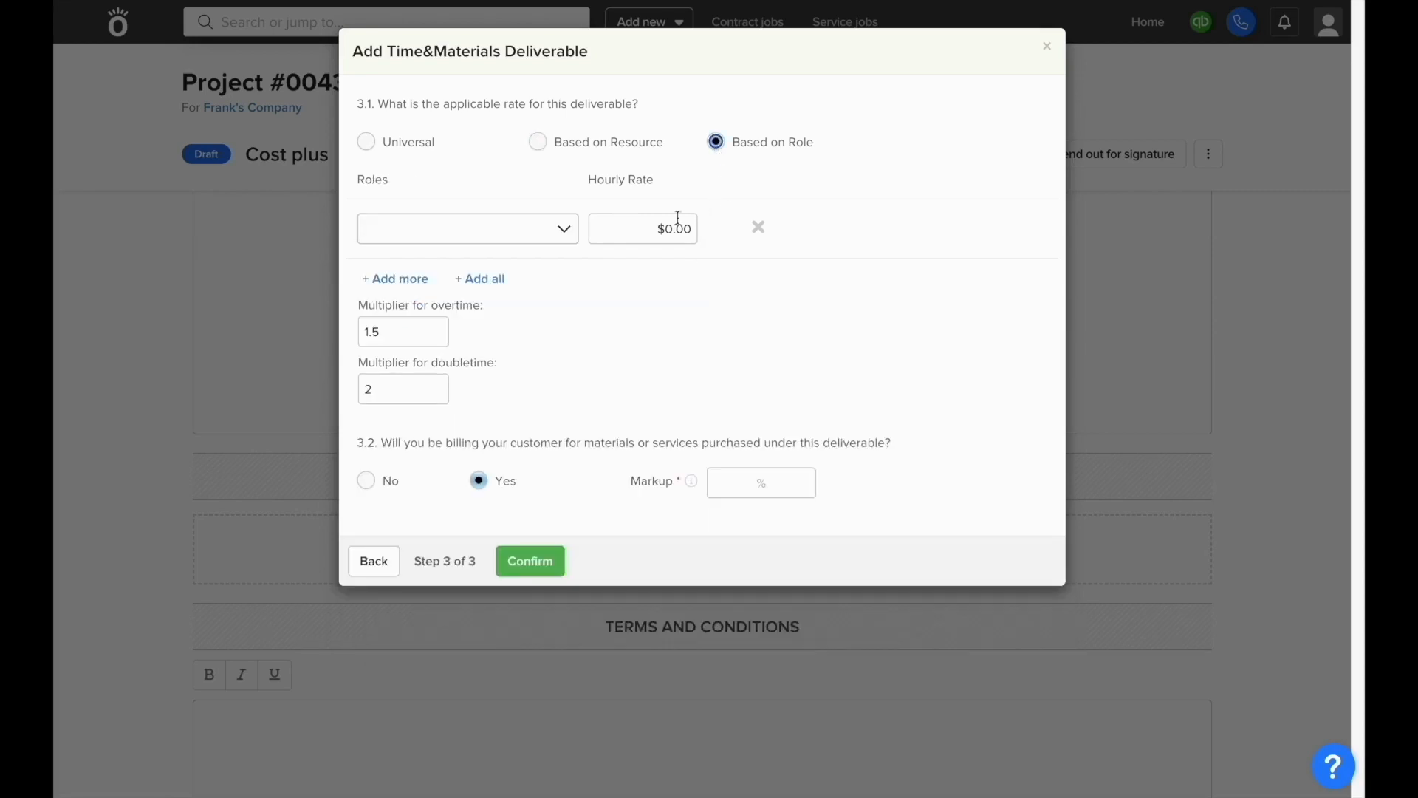
click(567, 238)
click(562, 273)
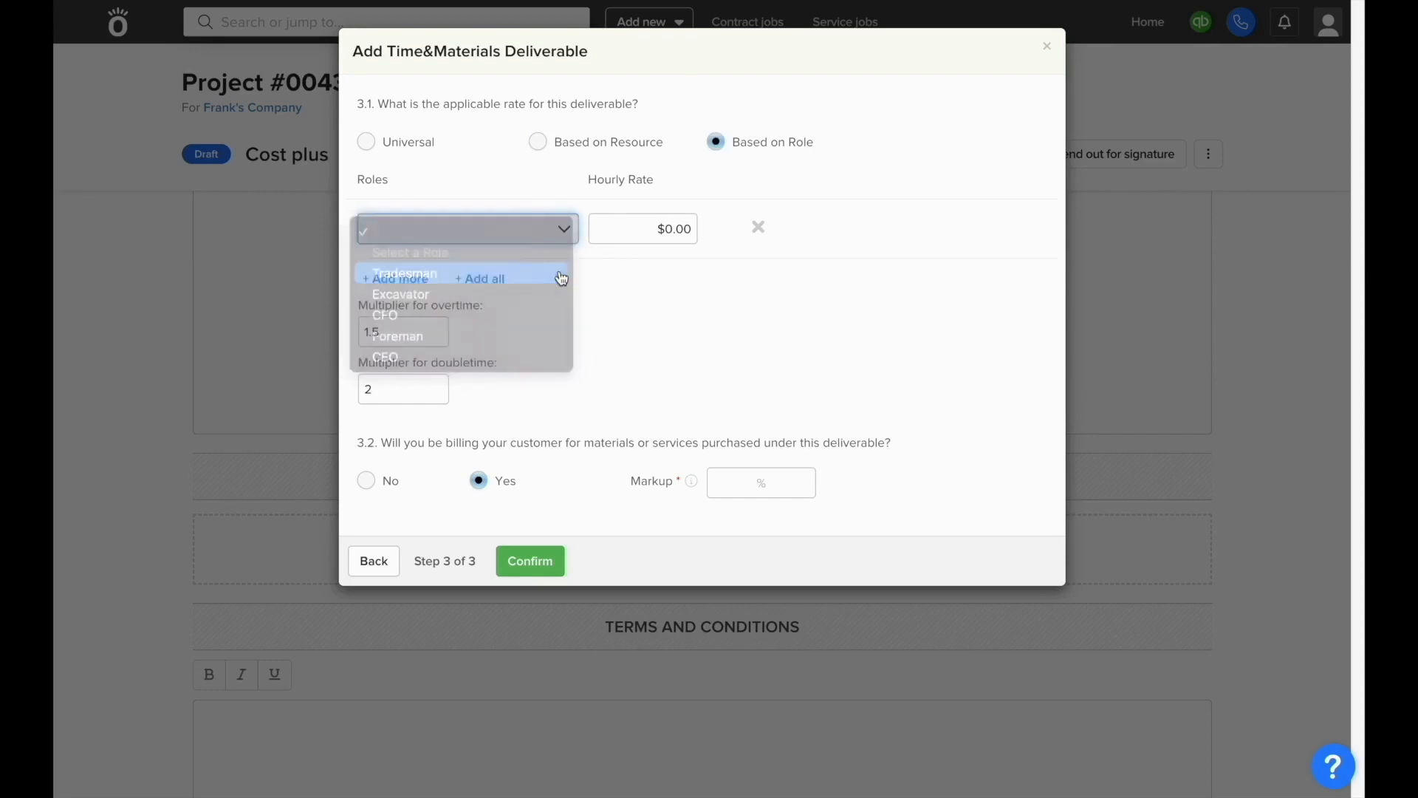
click(655, 227)
text(80)
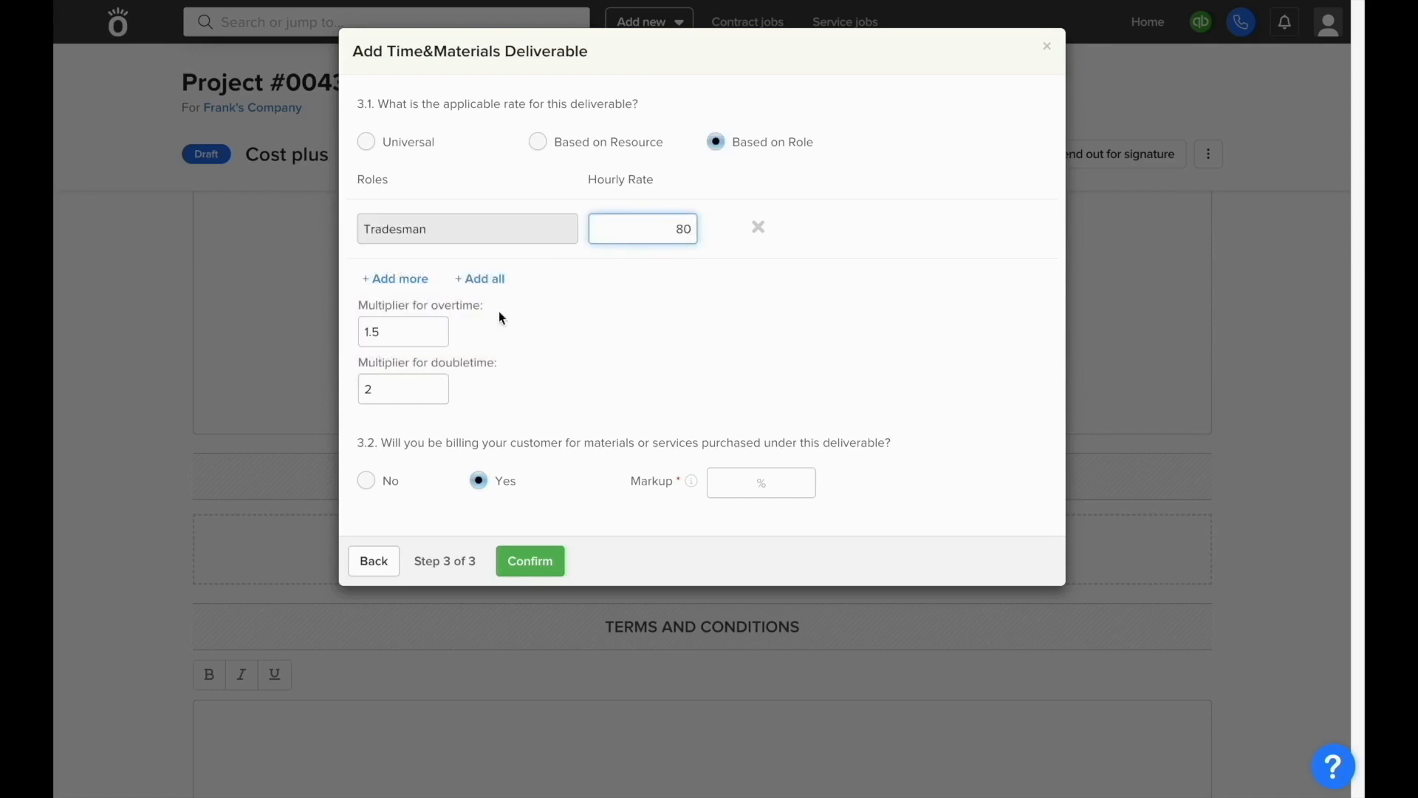
click(390, 291)
click(392, 288)
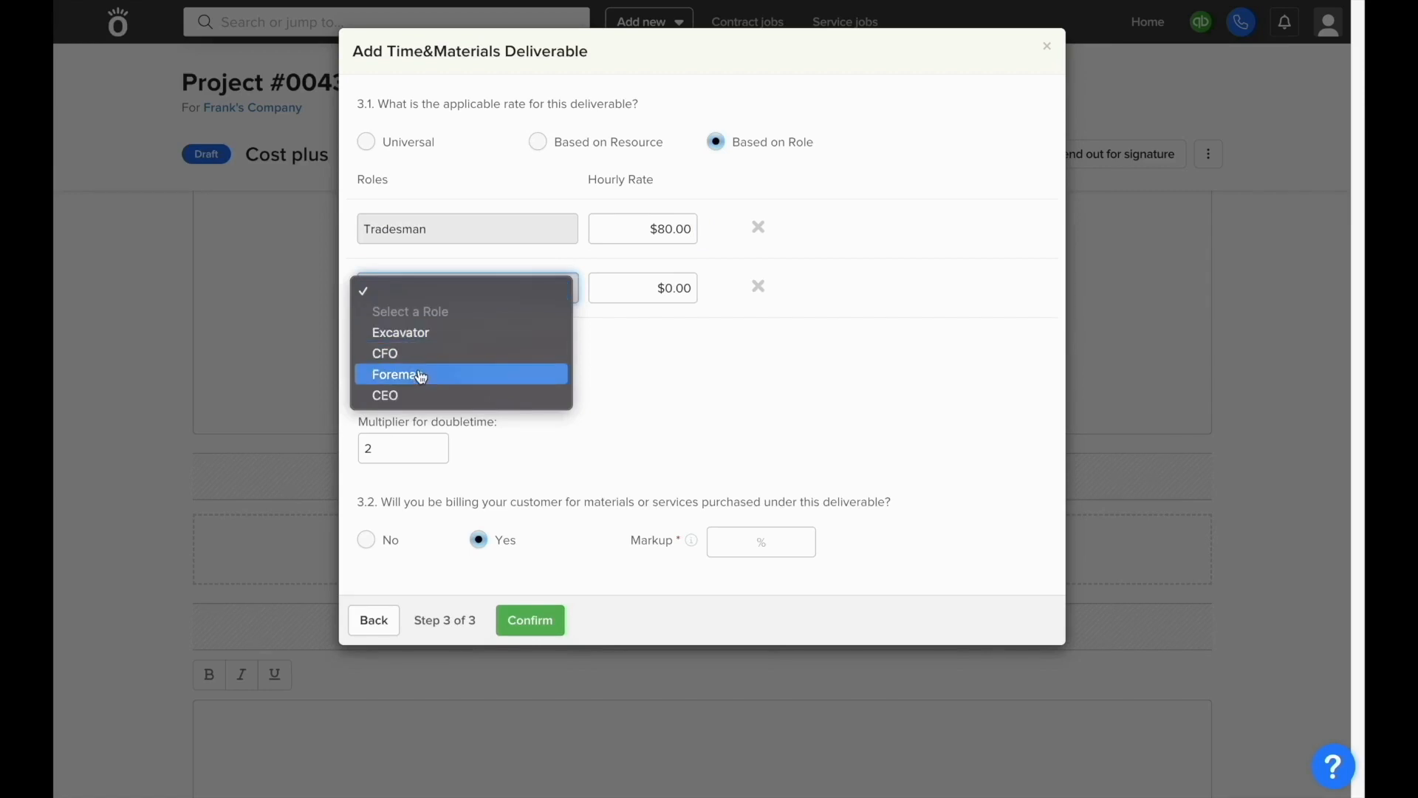
click(453, 367)
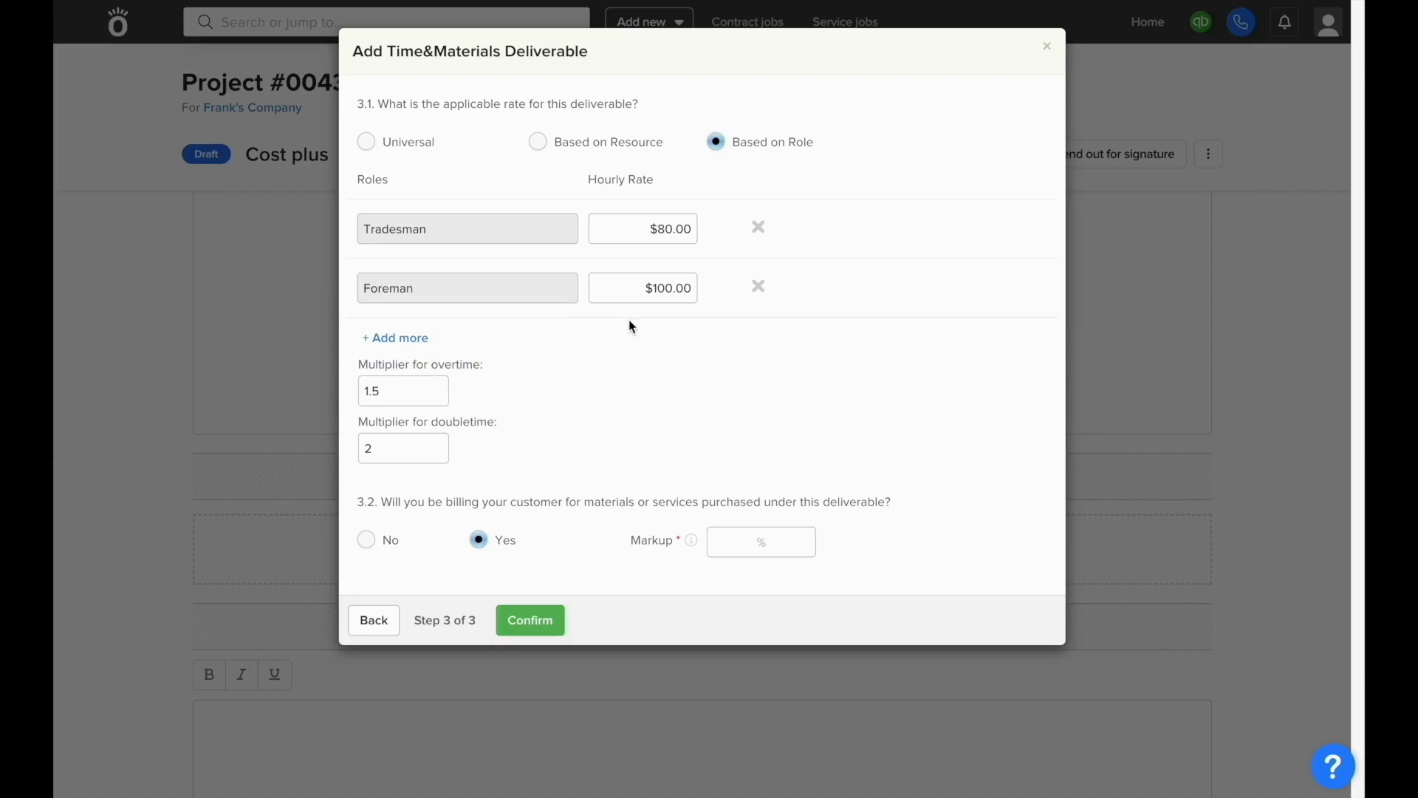
Step: Set a 25% markup on purchases and add the Framing deliverable to the proposal
click(814, 540)
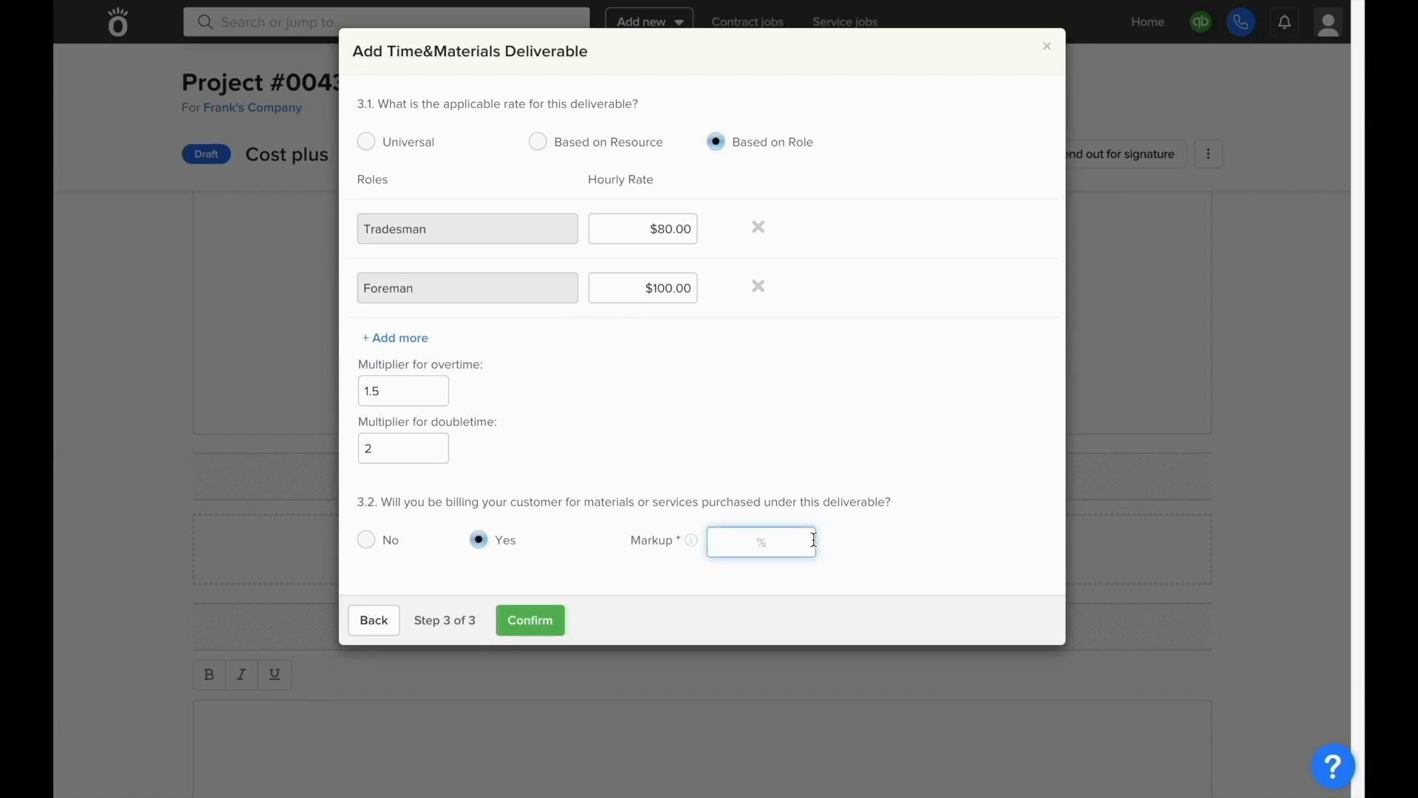
text(25)
click(807, 512)
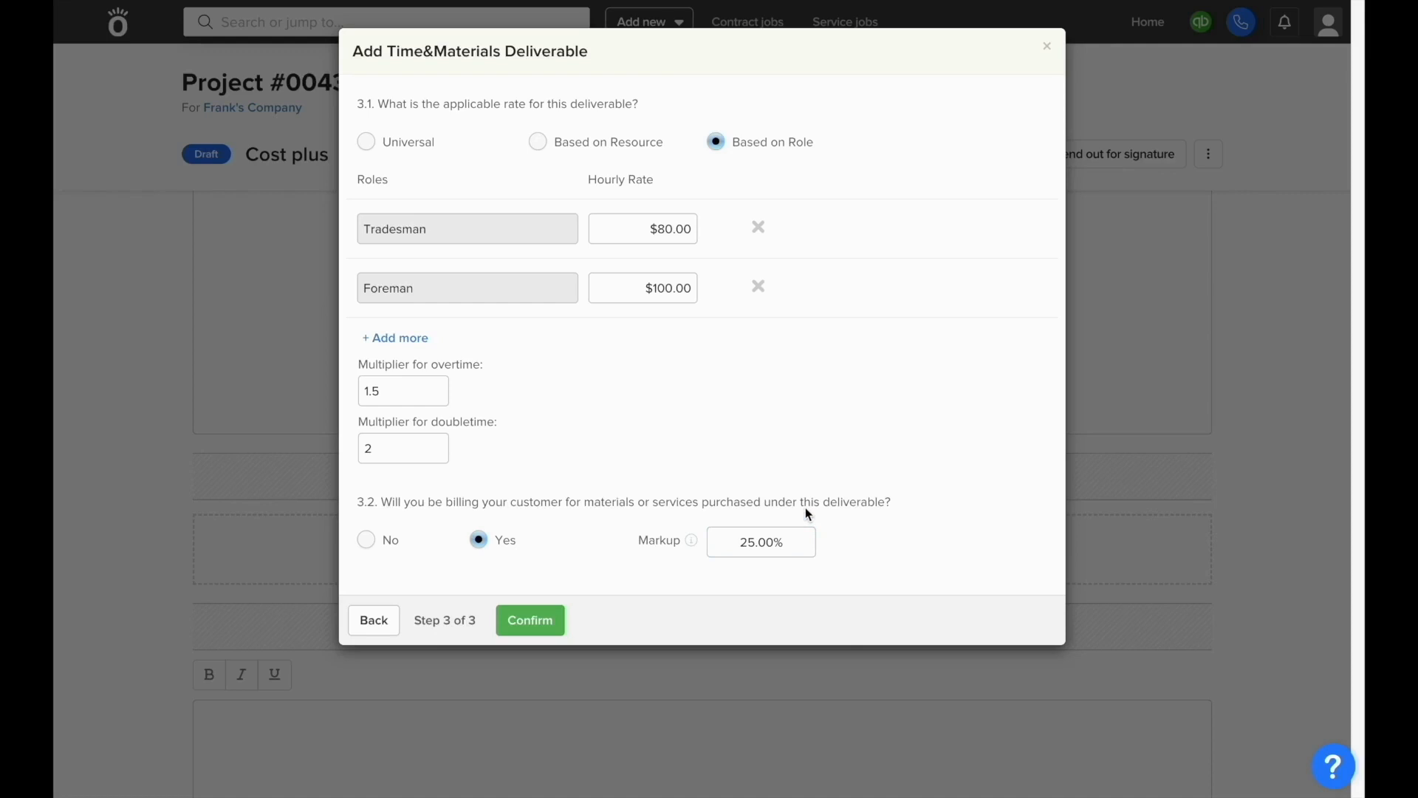
click(521, 624)
scroll(522, 624, down, 3)
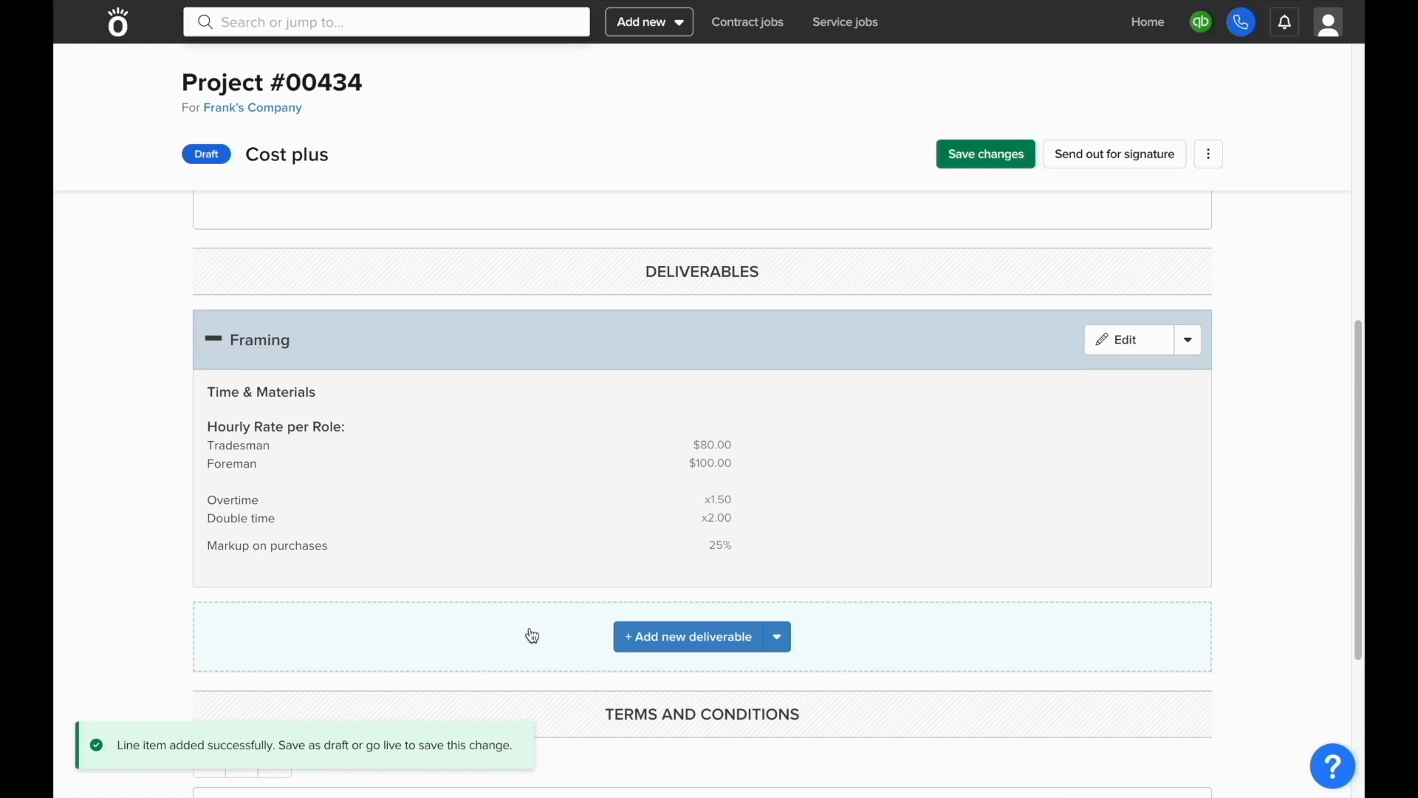
Step: Start a new Fixed deliverable named Down payment
click(658, 640)
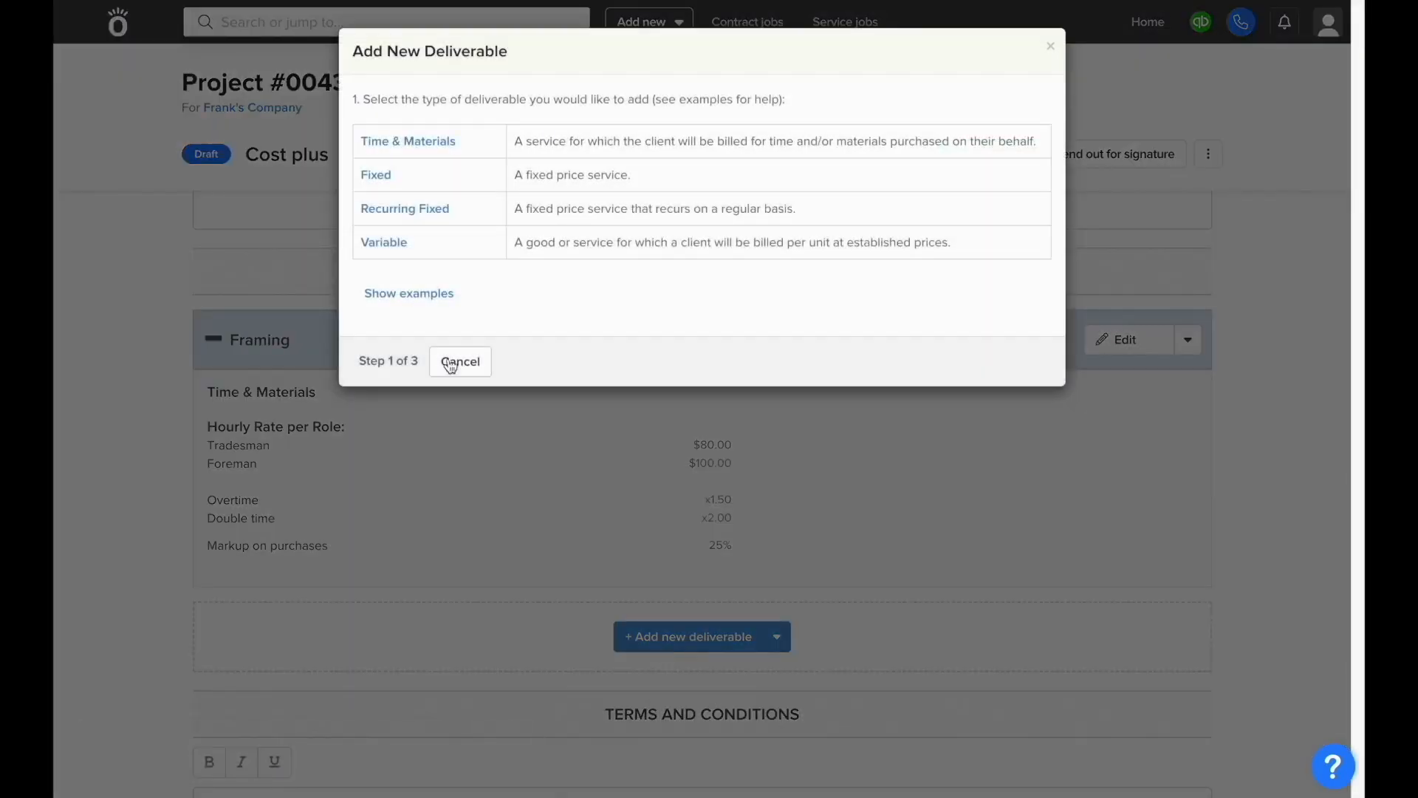
click(453, 190)
click(451, 127)
text(D)
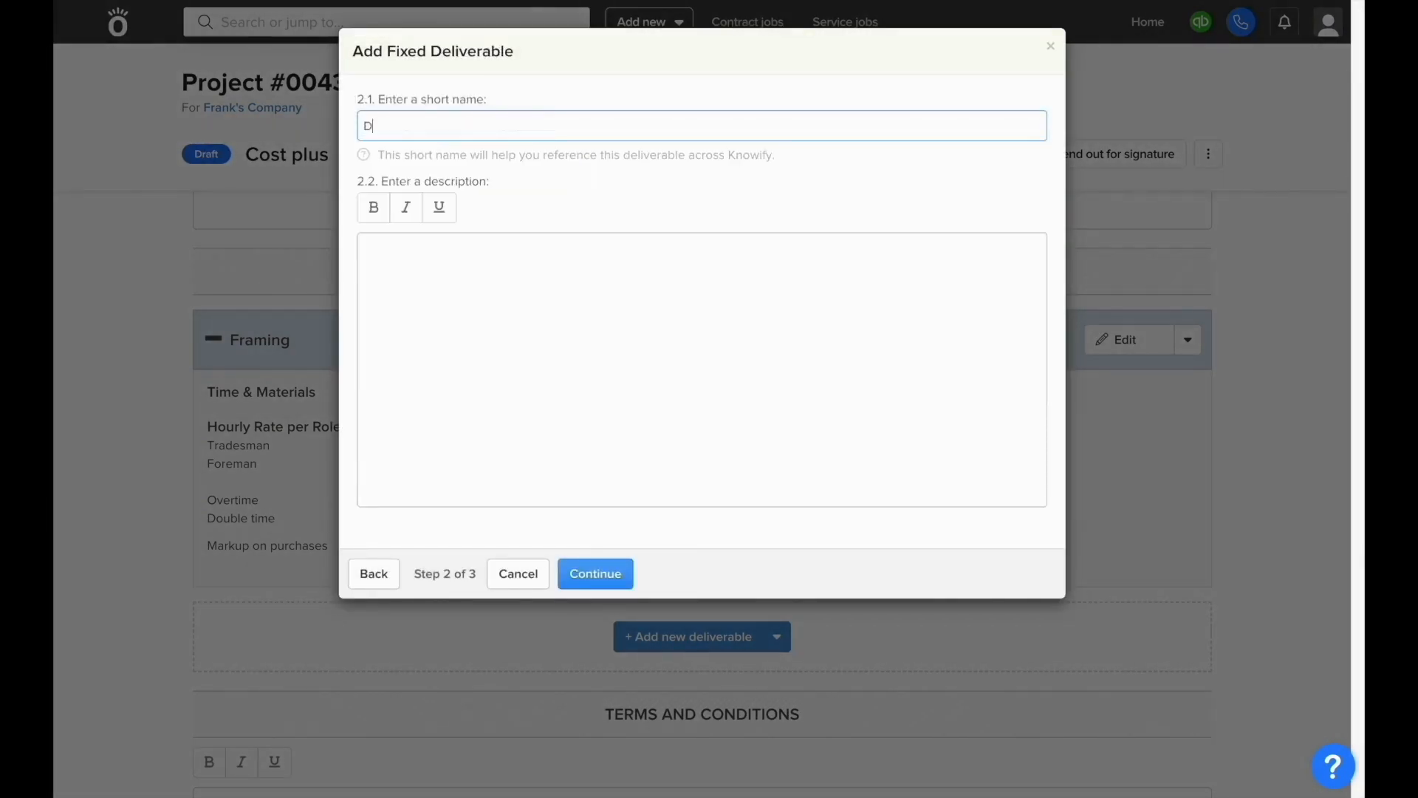
text(own paymne)
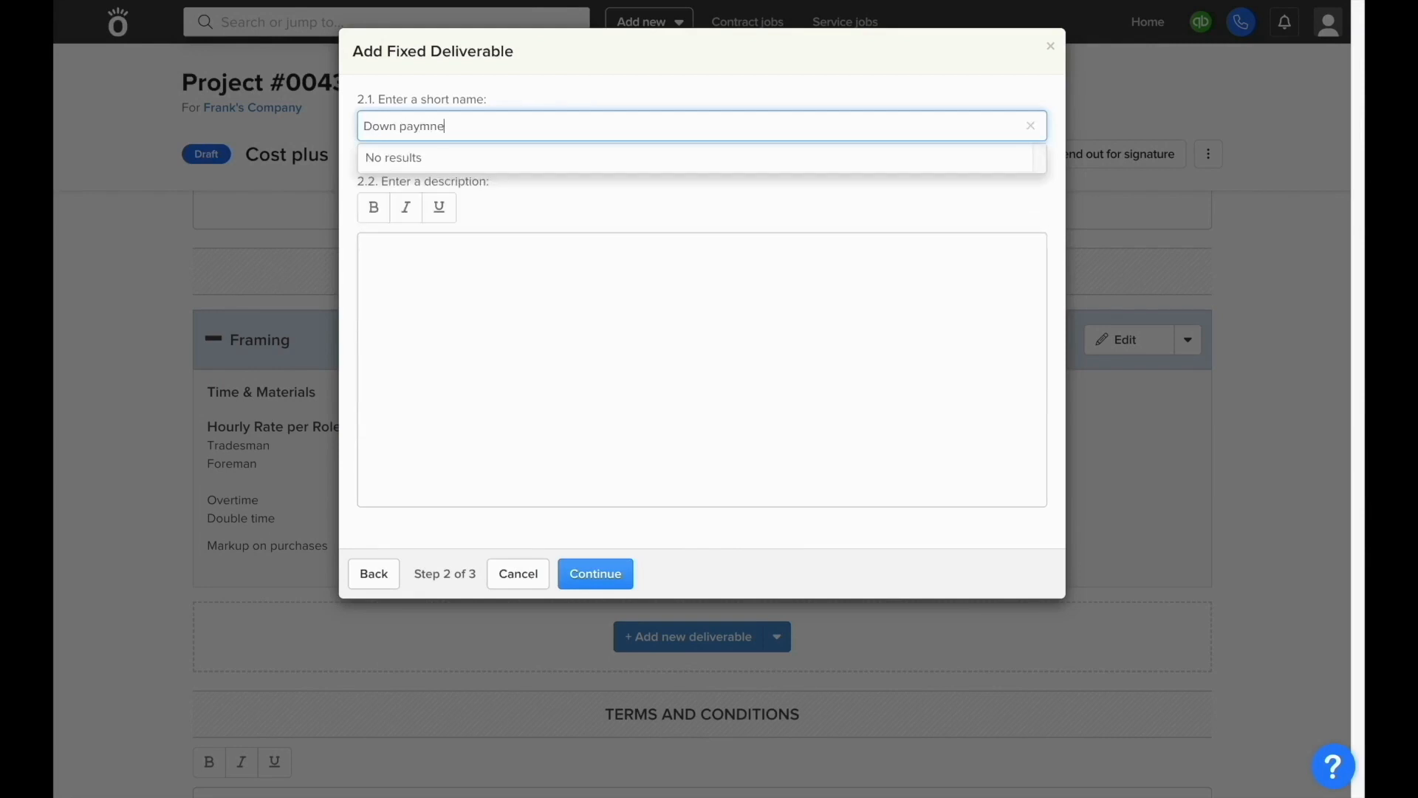
key(BackSpace)
key(BackSpace)
text(ent)
click(466, 264)
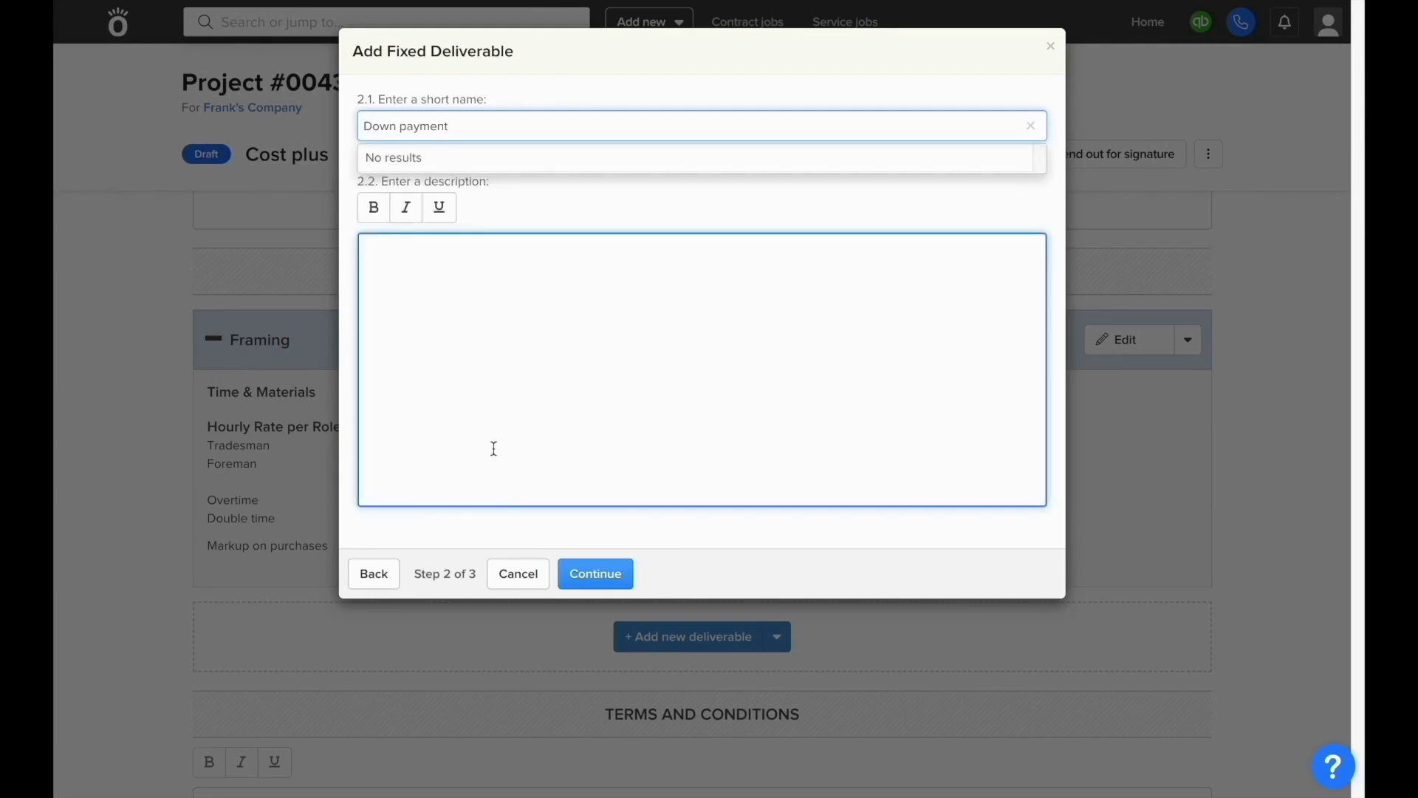
Step: Bill Down payment at $1,000.00 due on signing and add it to the proposal
click(584, 569)
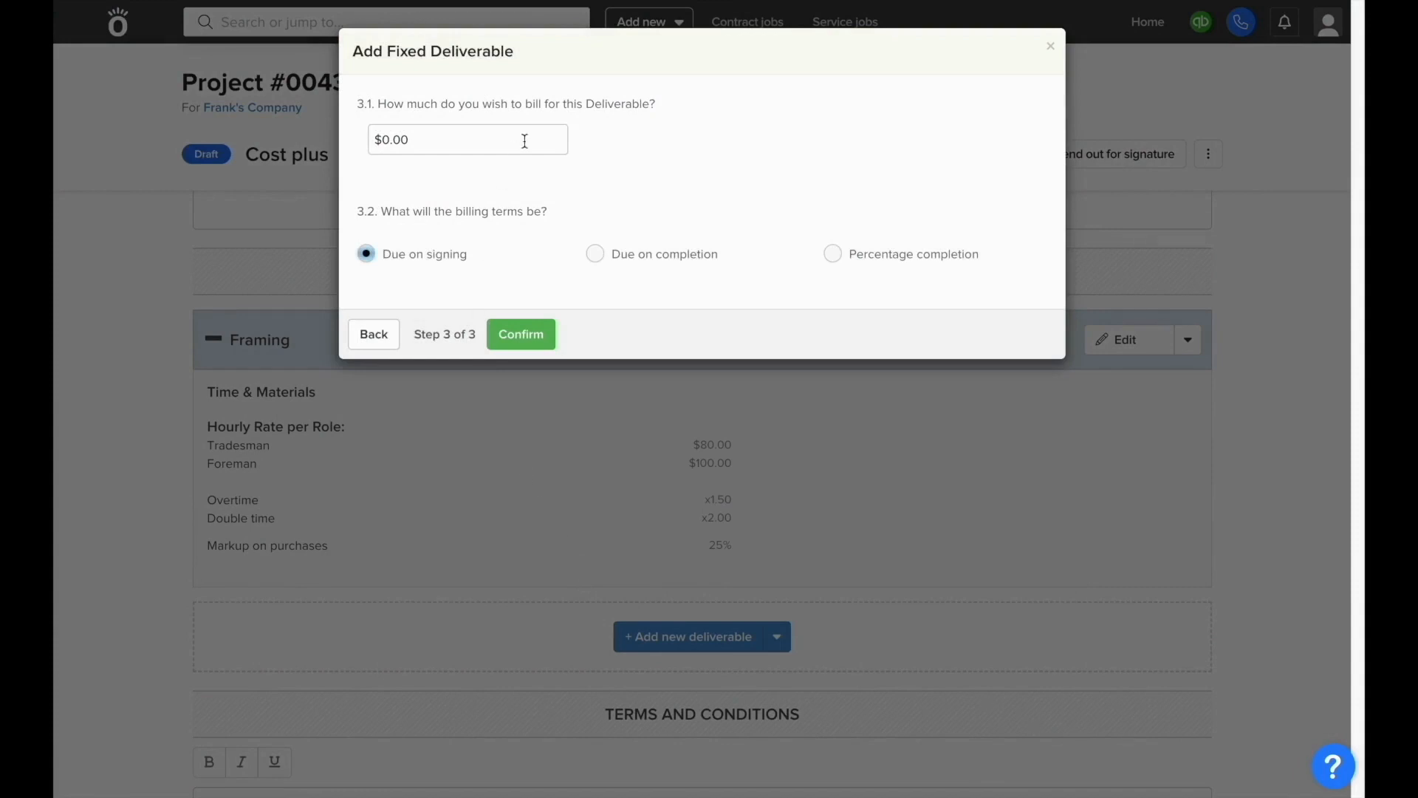
click(524, 141)
text(1000)
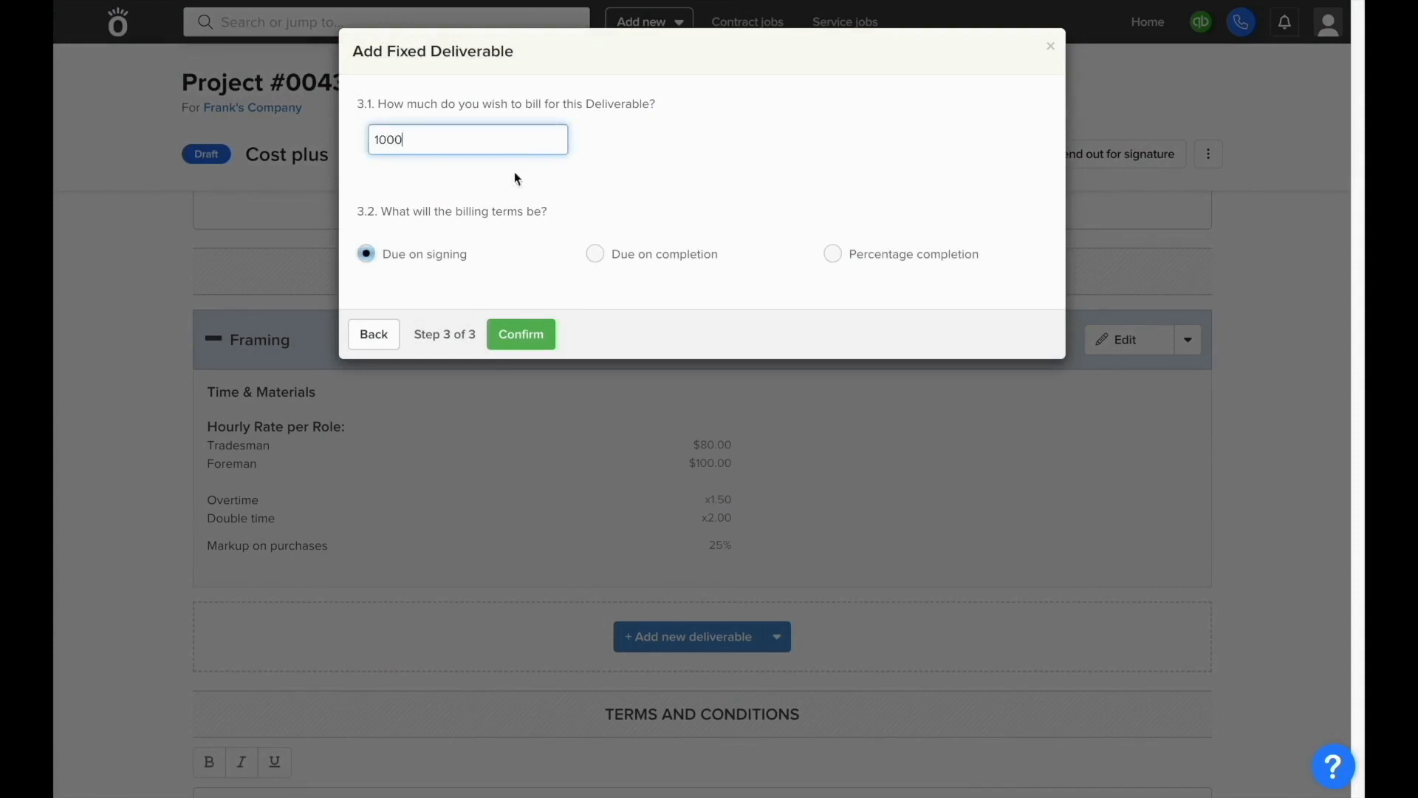
click(513, 229)
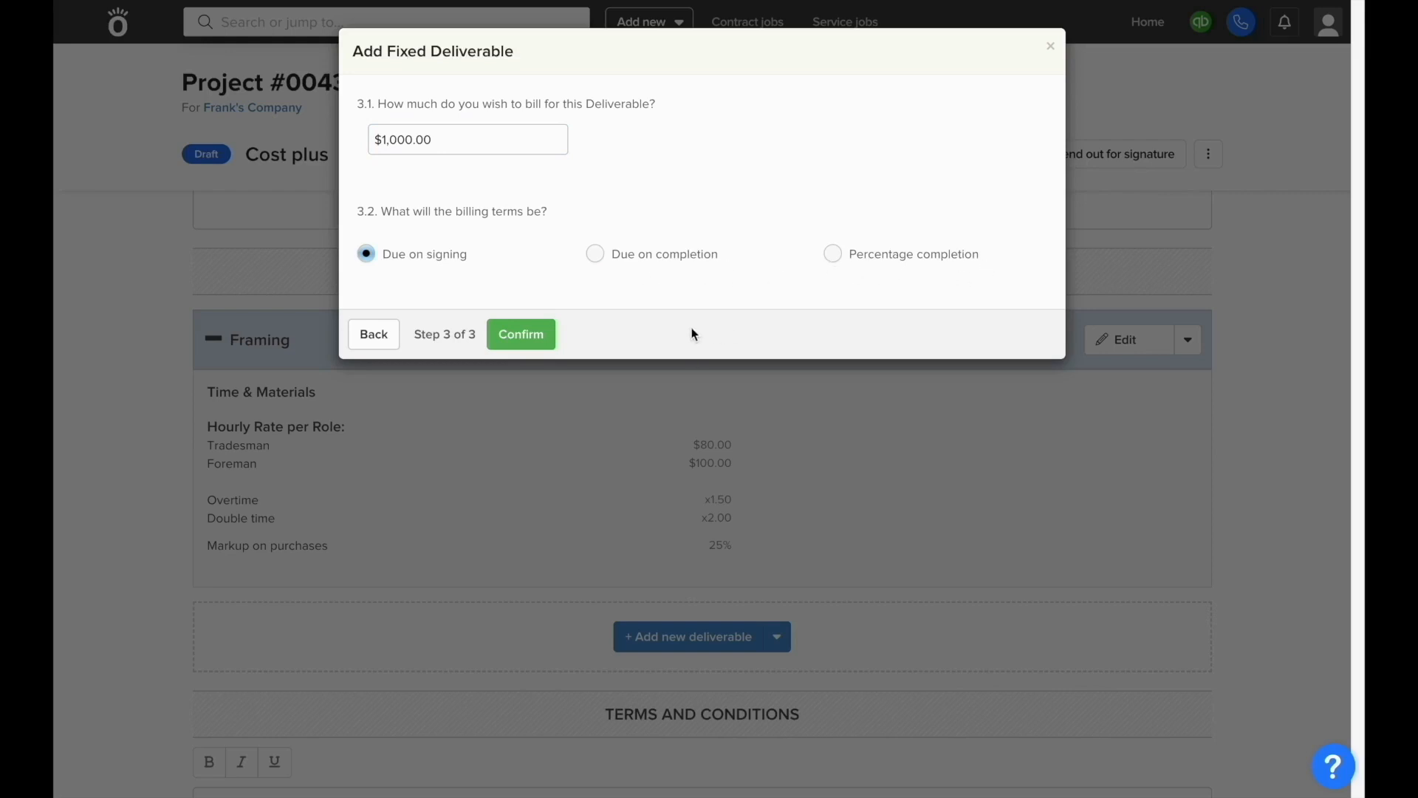
click(539, 345)
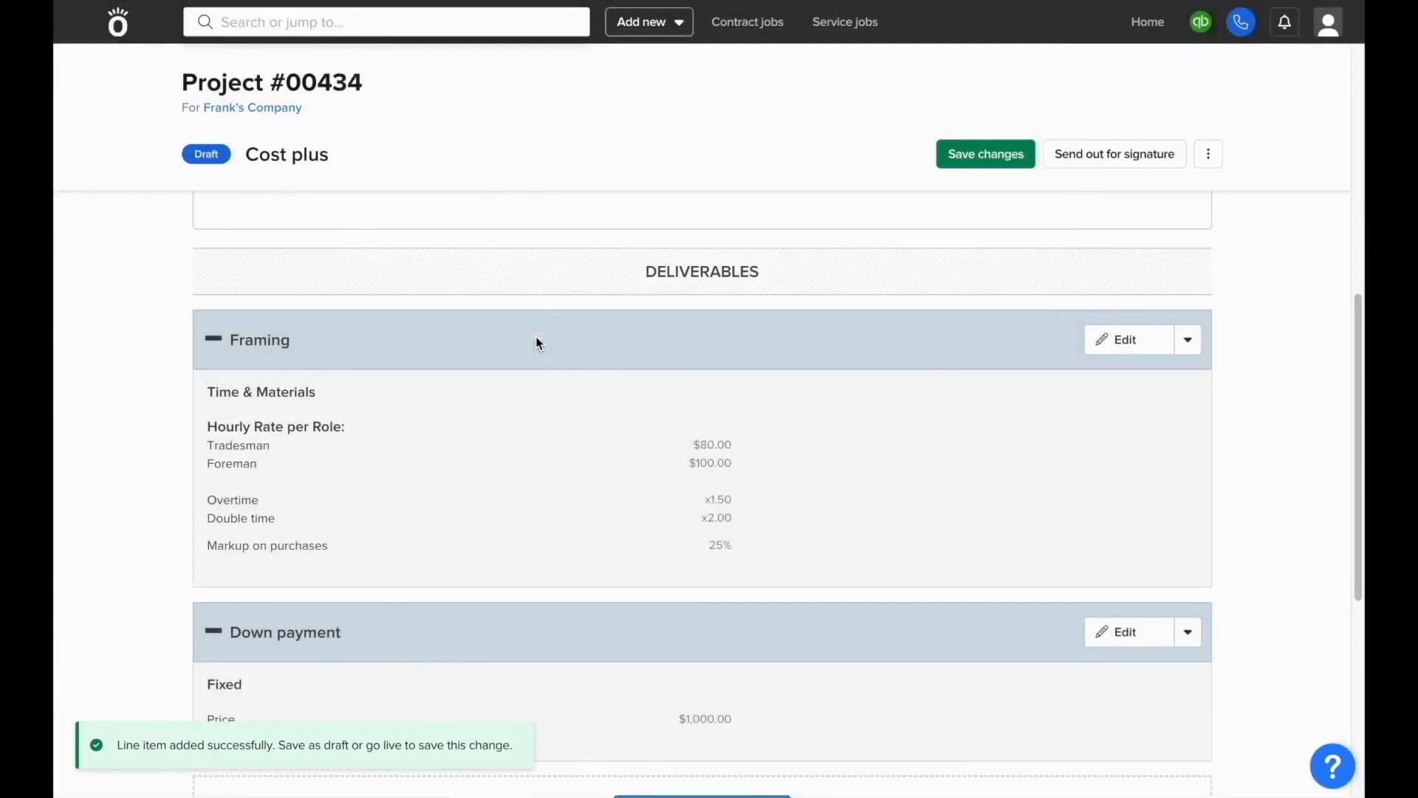
scroll(540, 348, down, 5)
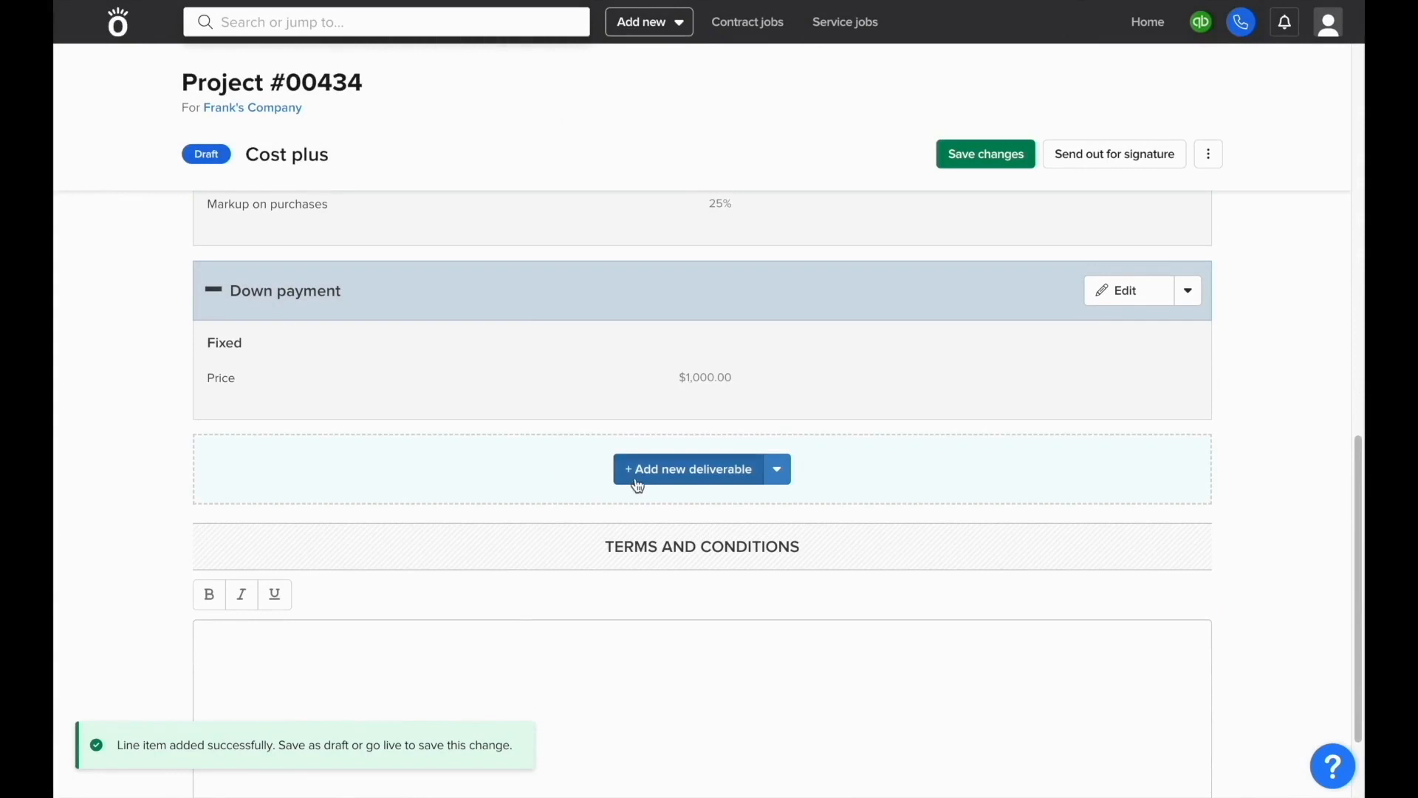
Step: Start a new Recurring Fixed deliverable named Retainer
click(635, 482)
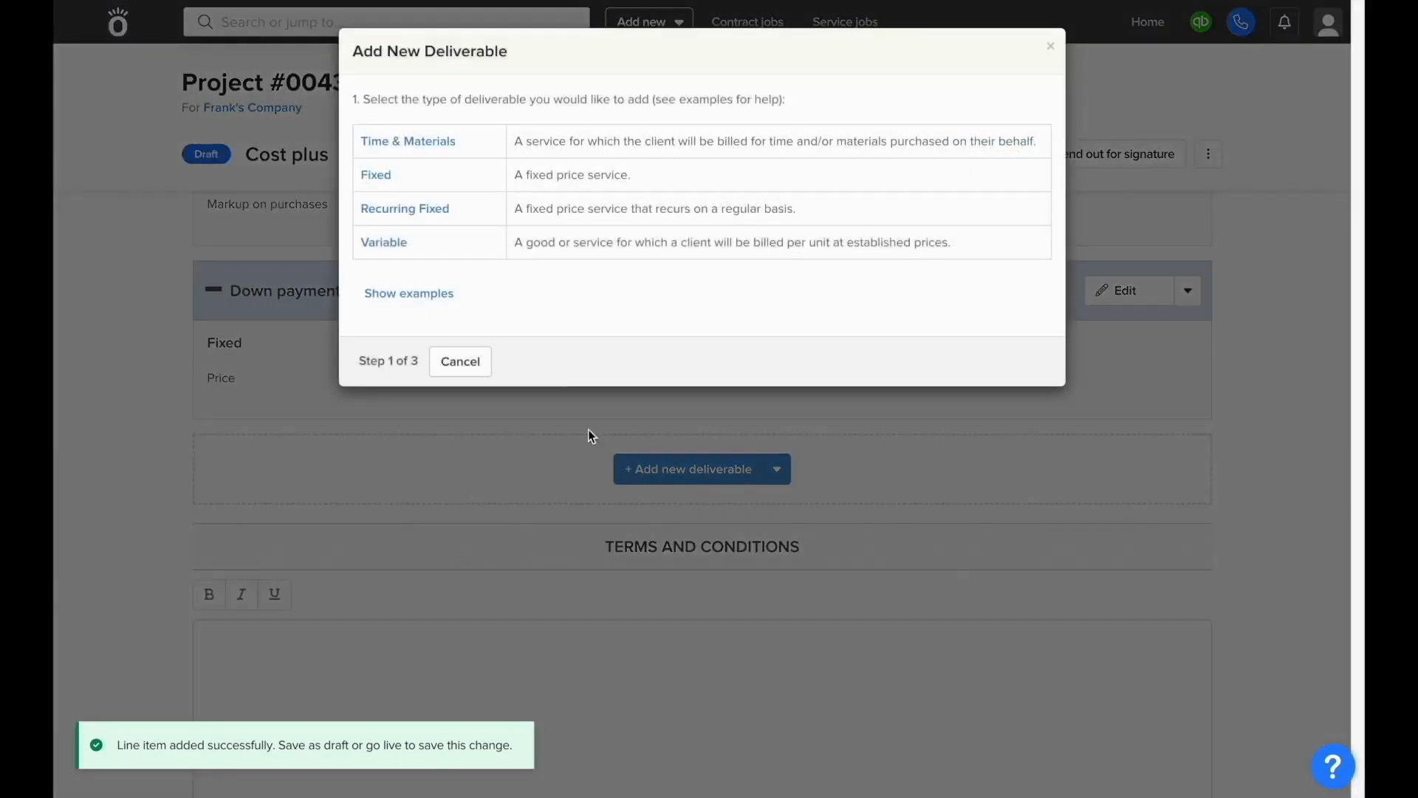
click(492, 216)
click(476, 137)
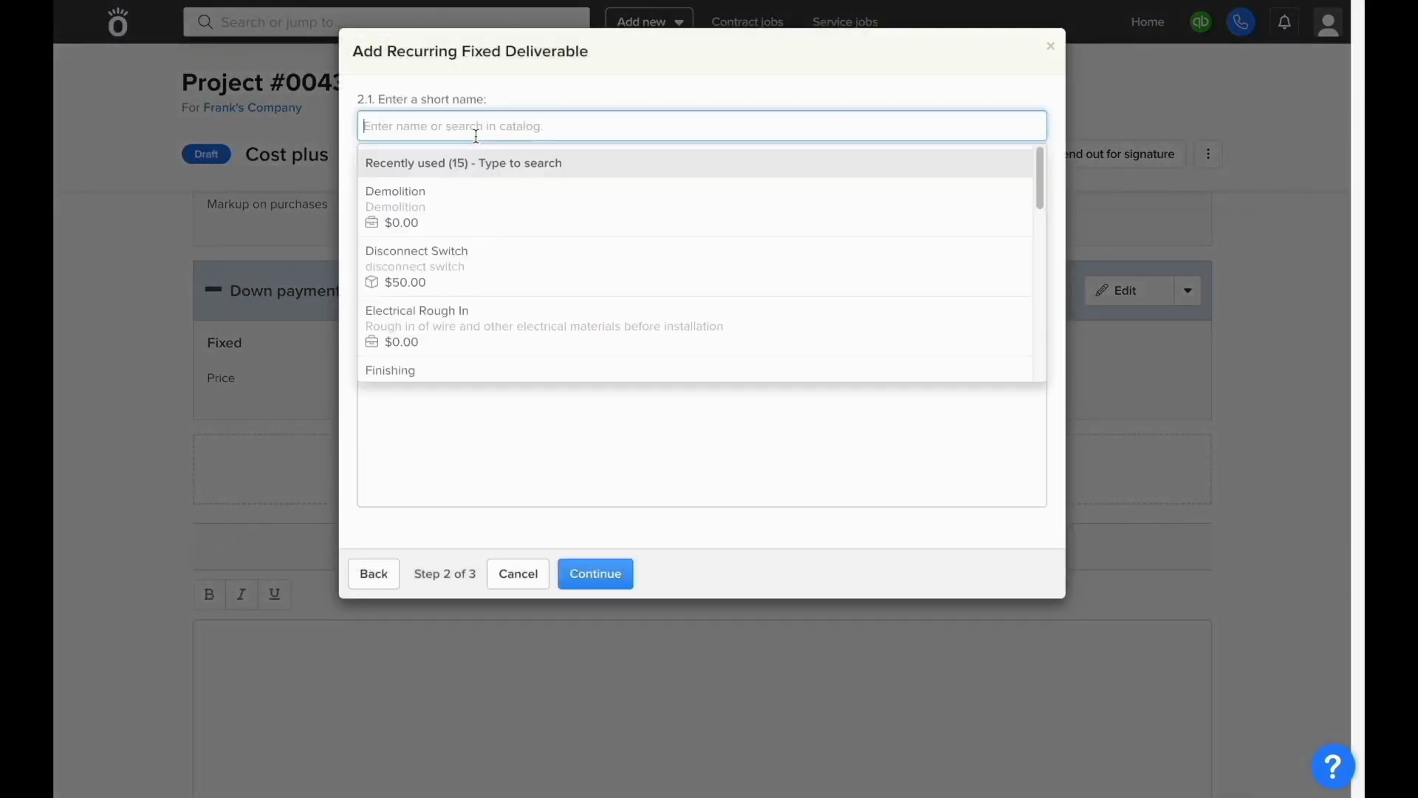
text(Retainer)
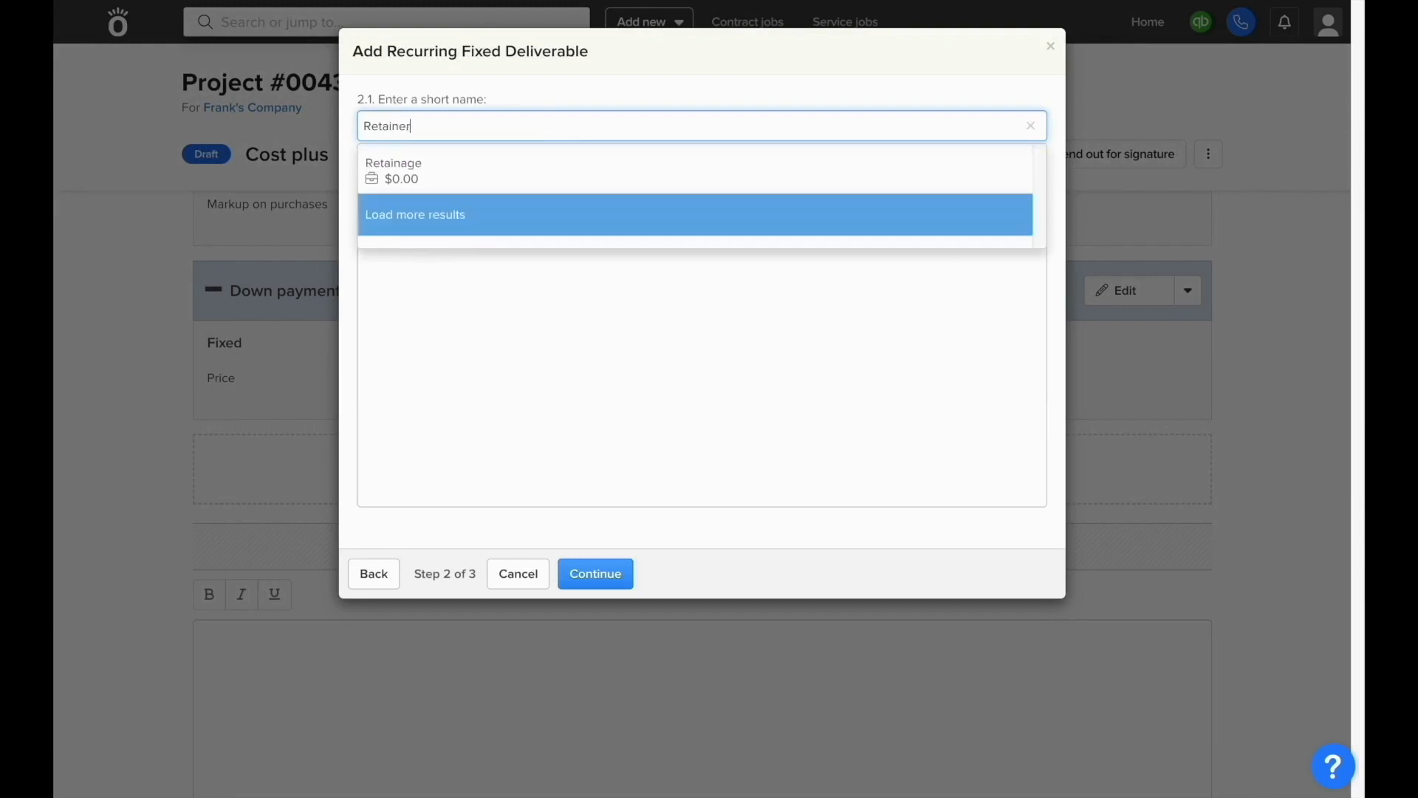
click(497, 289)
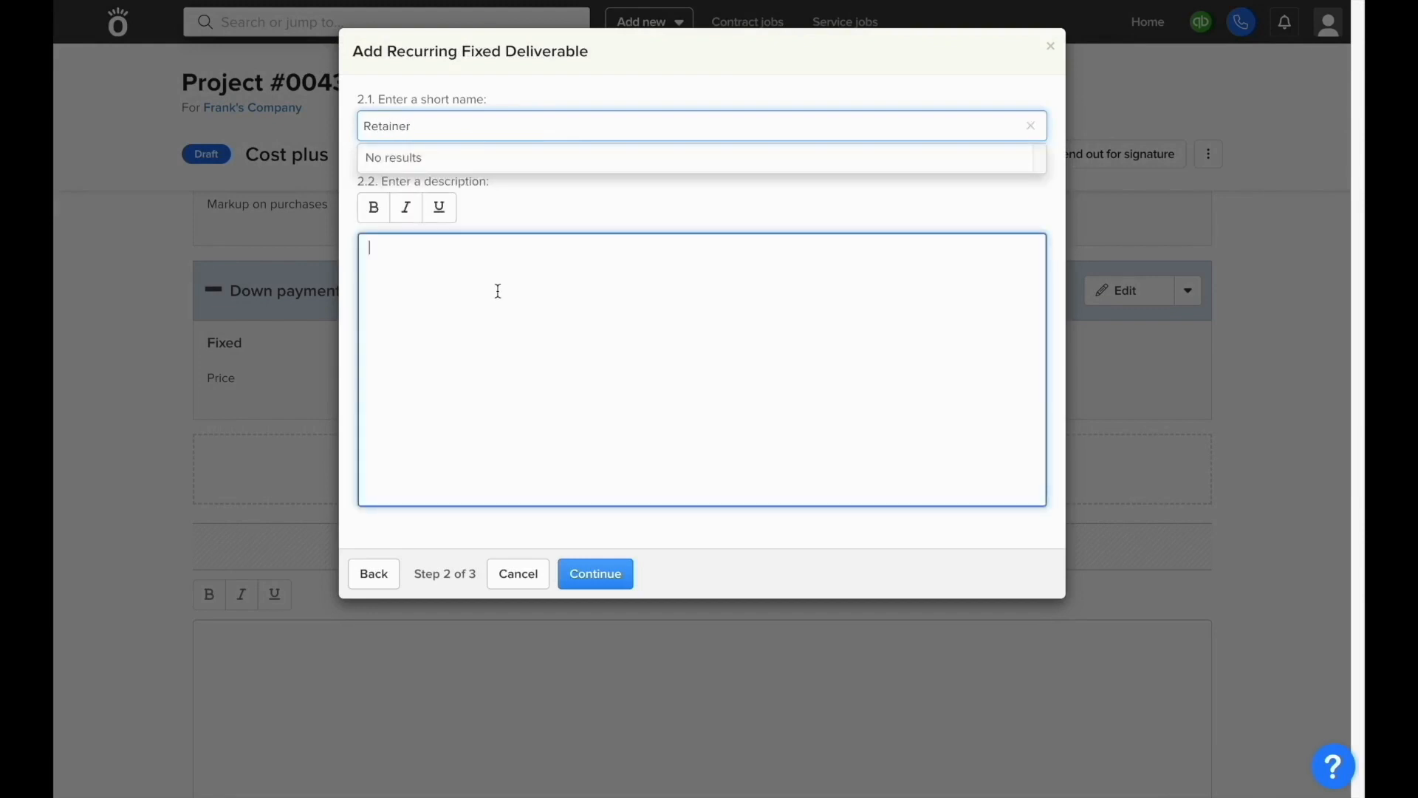
click(594, 583)
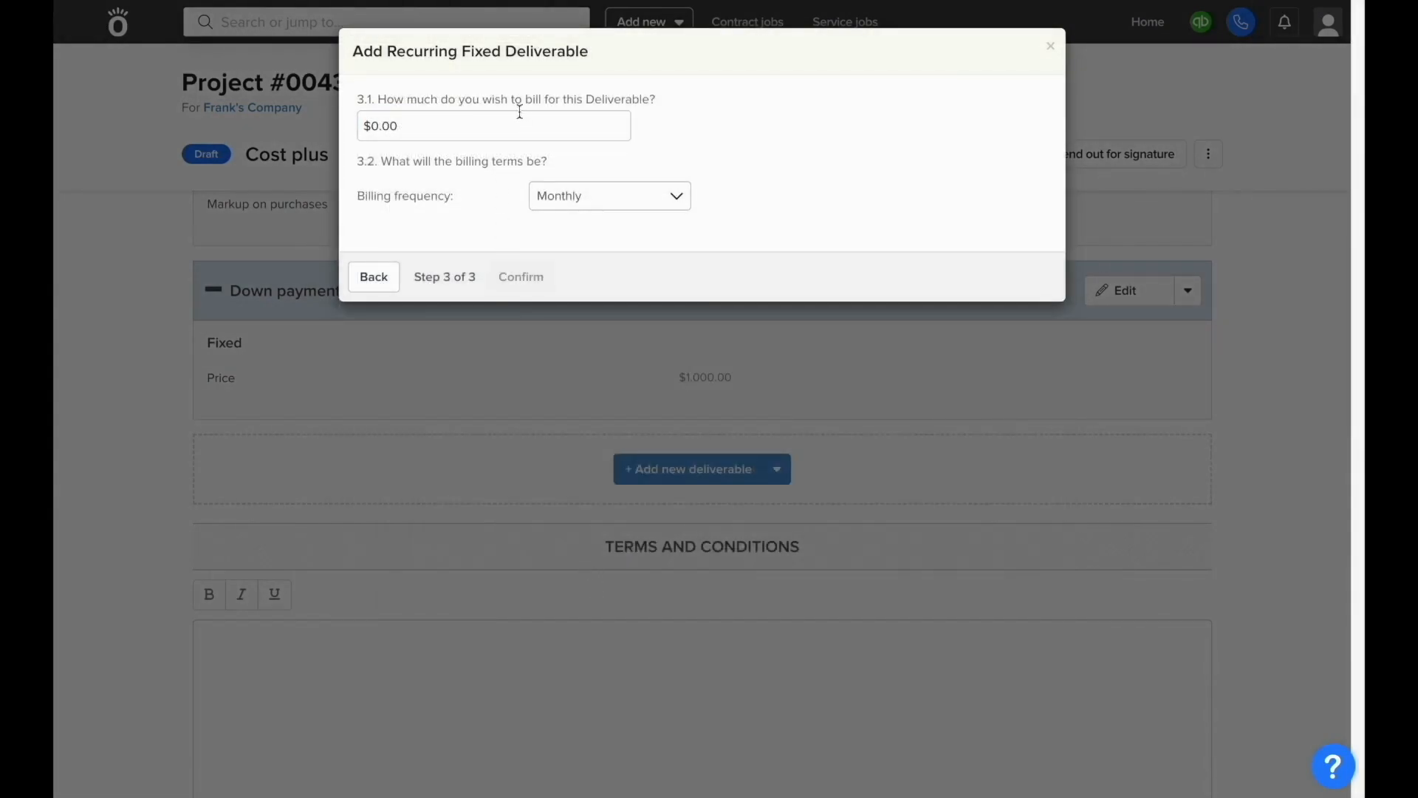
Step: Bill the Retainer at $100.00 biweekly and add it to the proposal
click(520, 113)
text(100)
click(523, 170)
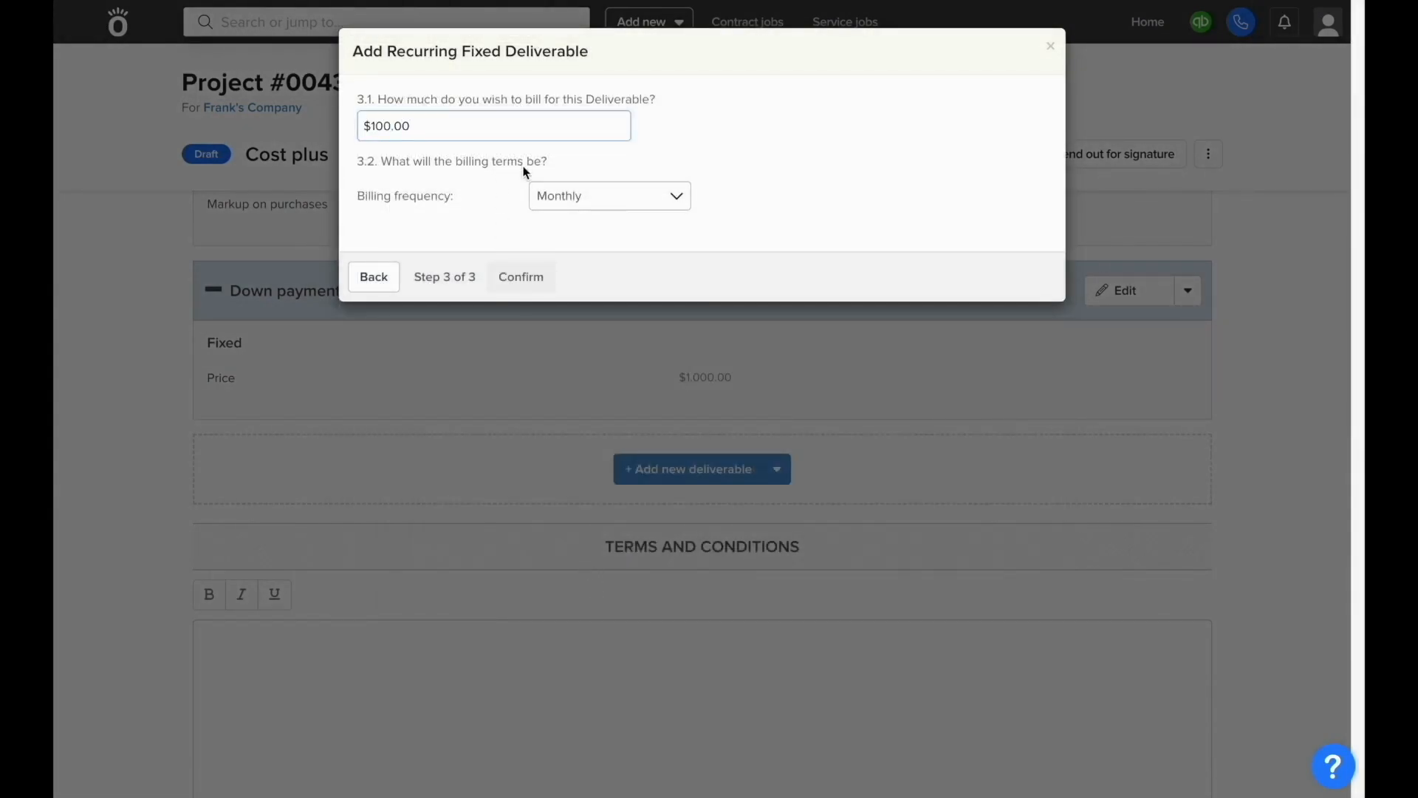
click(558, 196)
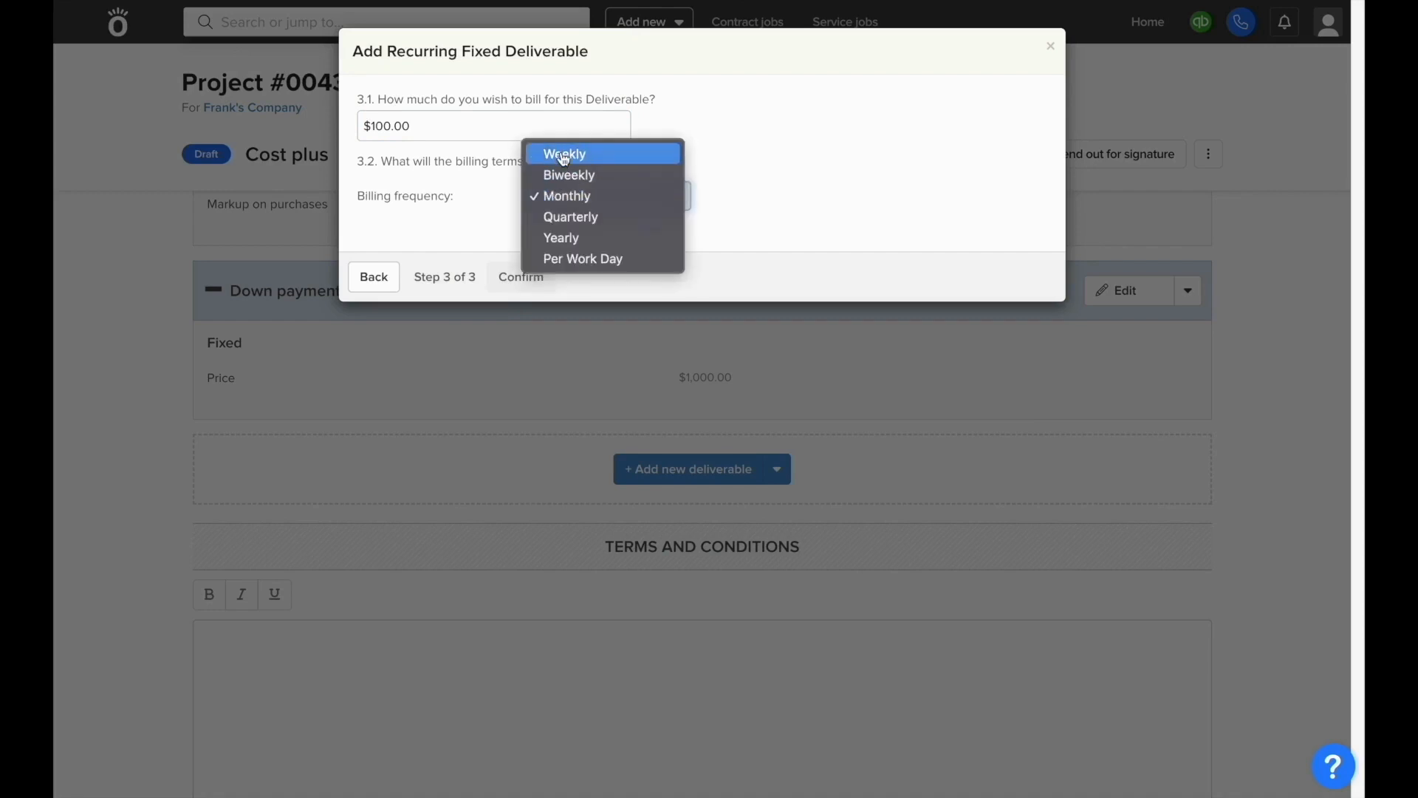
click(568, 176)
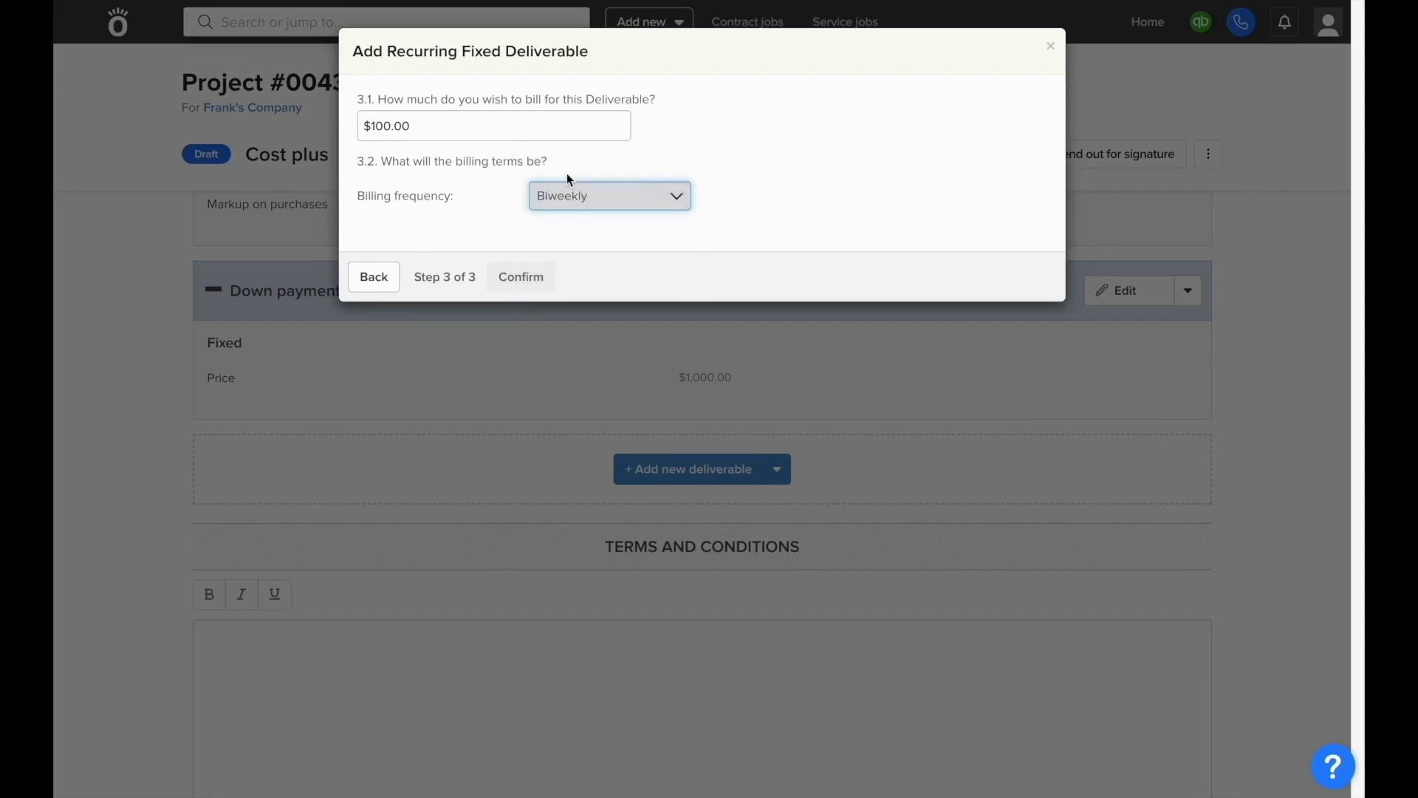
click(567, 238)
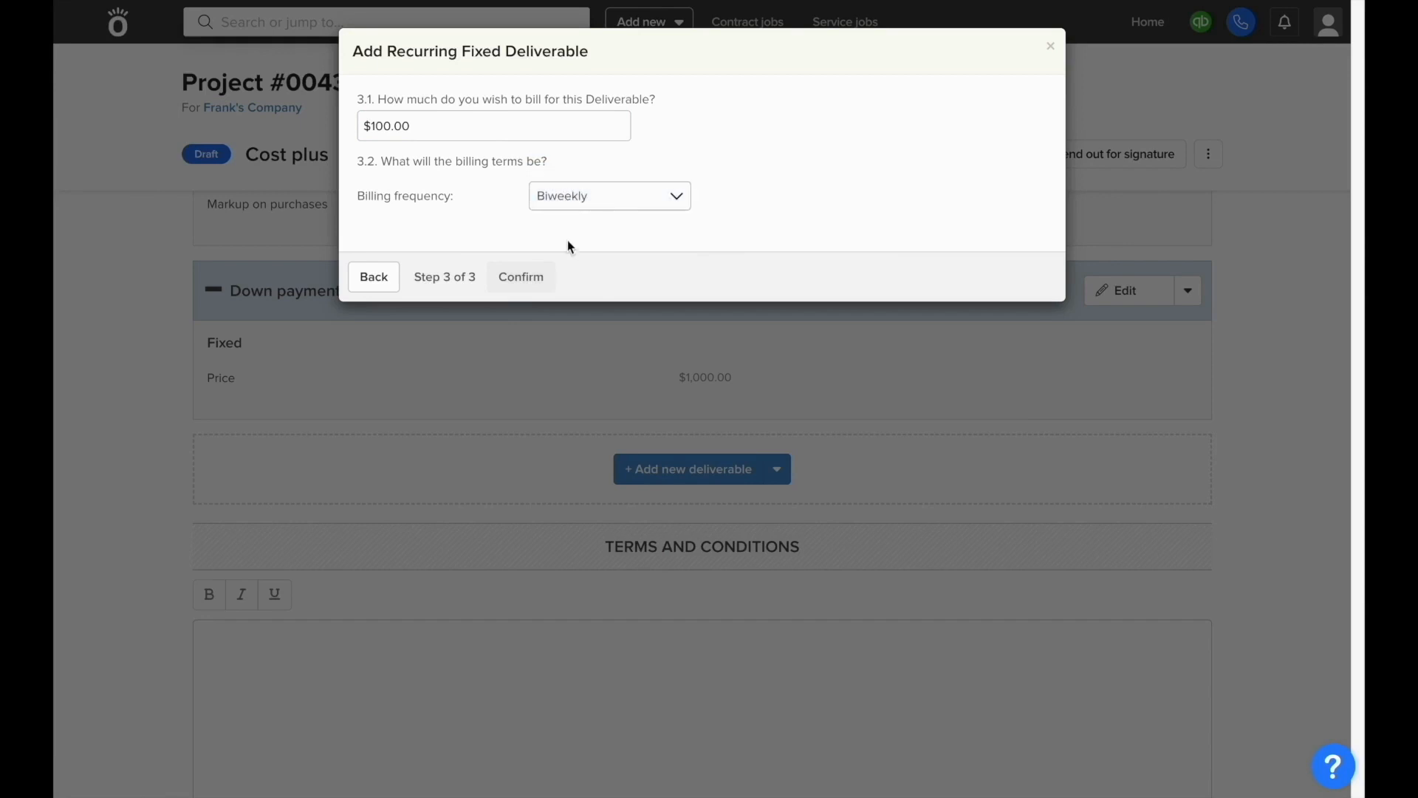
click(544, 280)
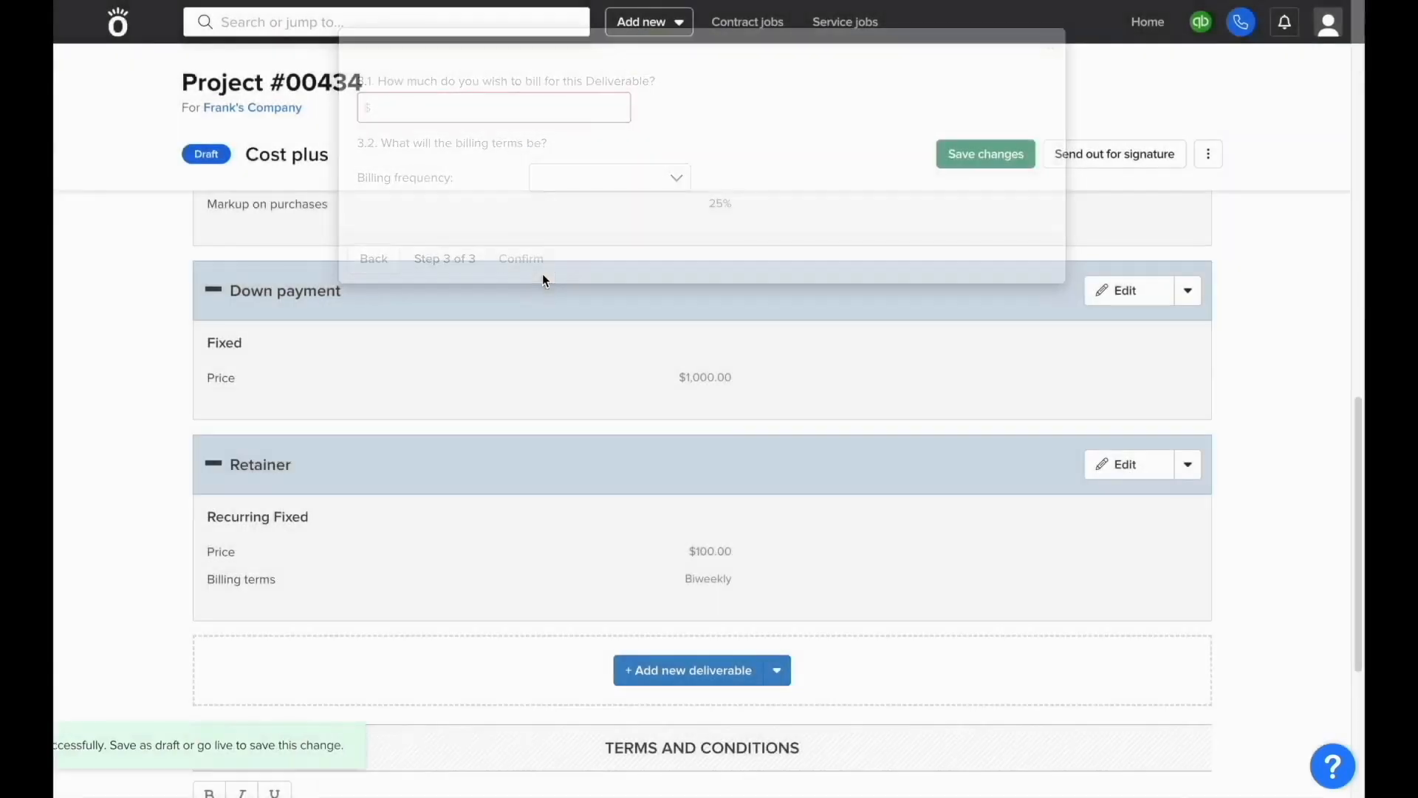
Step: Start a new Variable deliverable named Painting
click(684, 670)
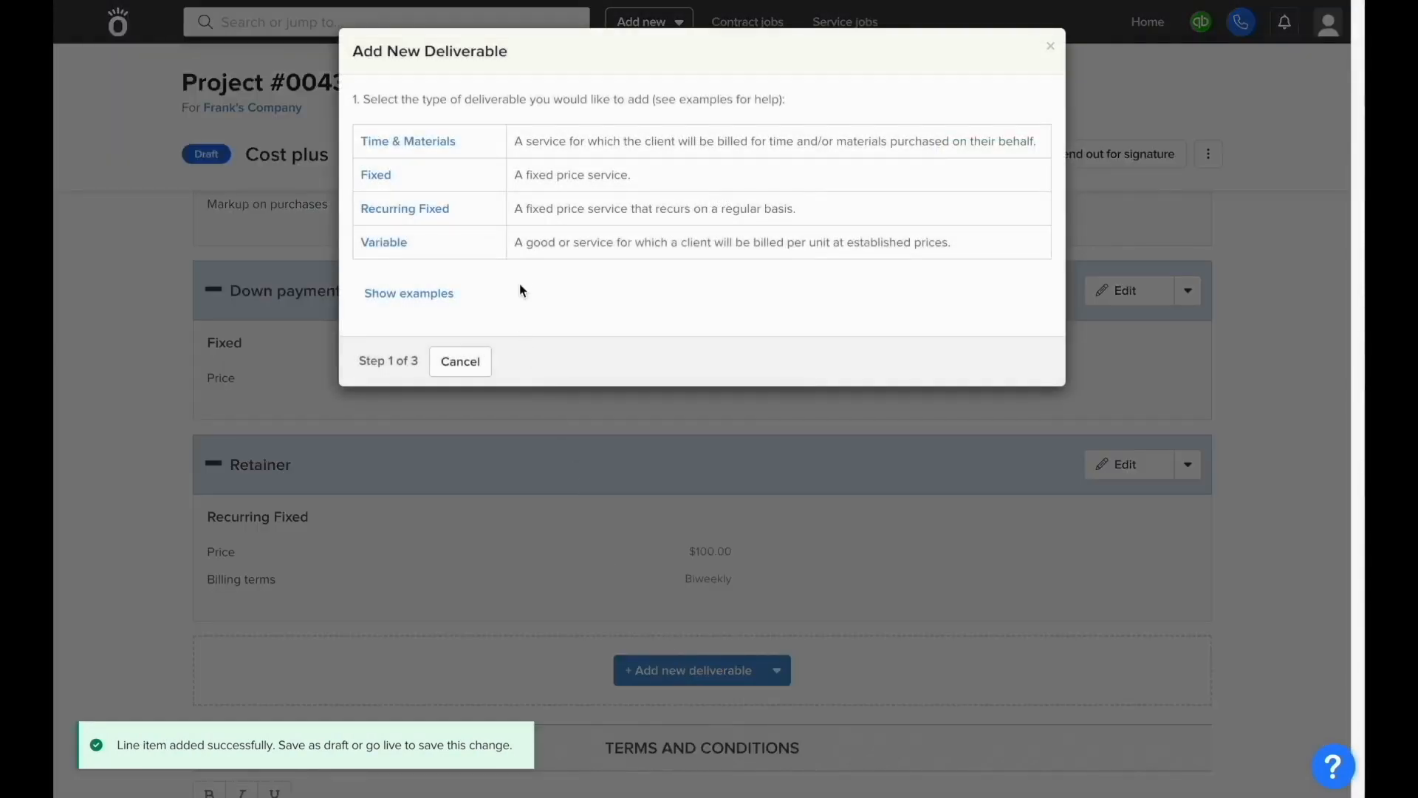
click(523, 249)
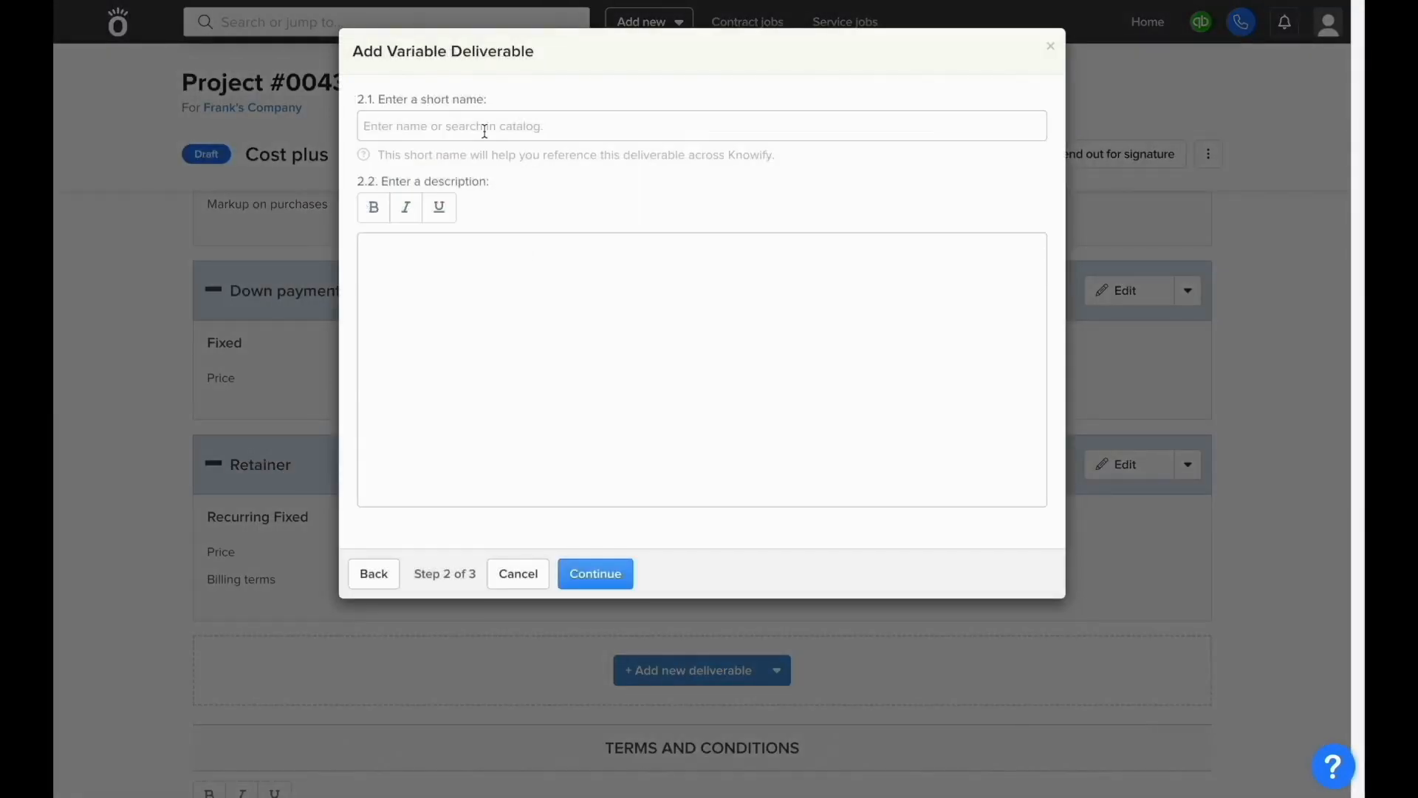
click(484, 130)
text(Painting)
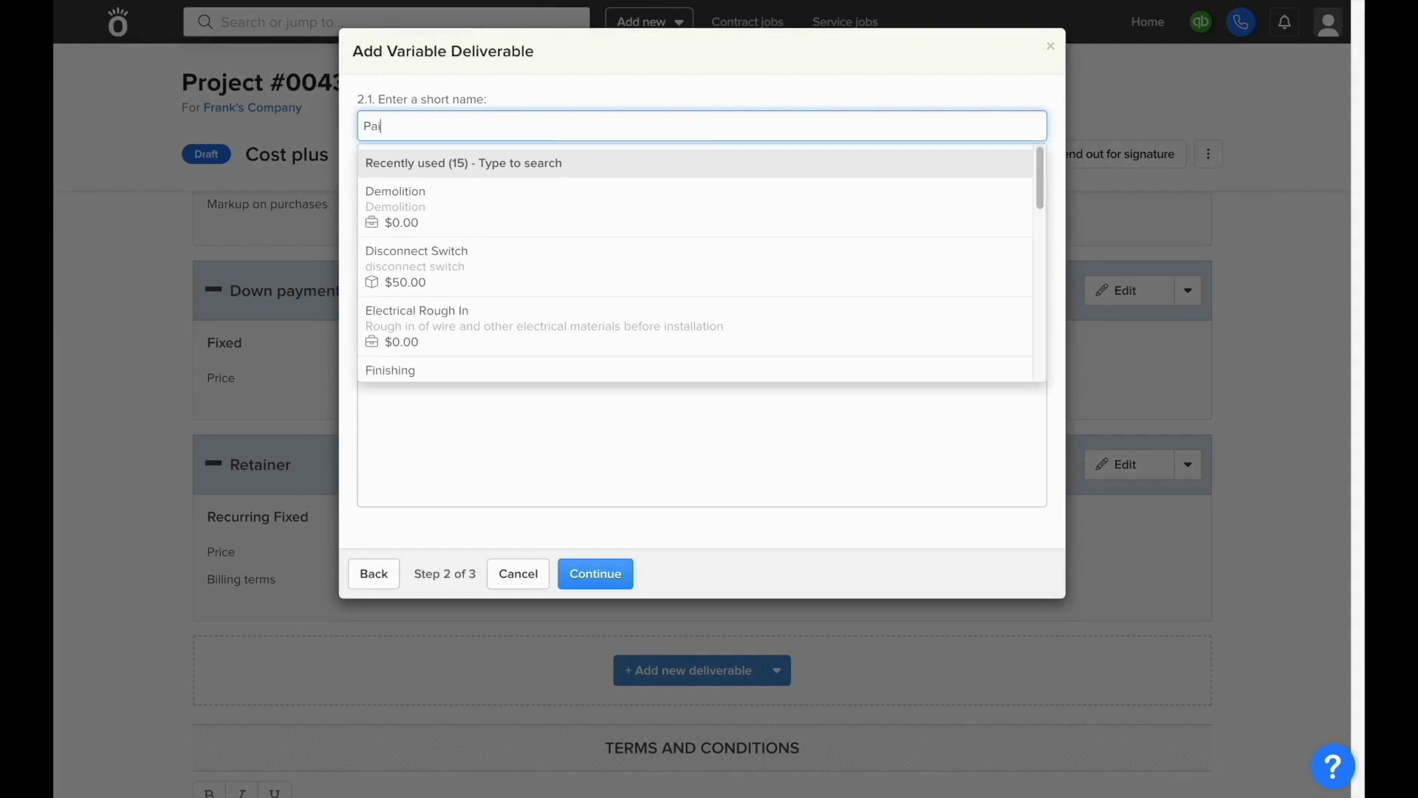
key(Tab)
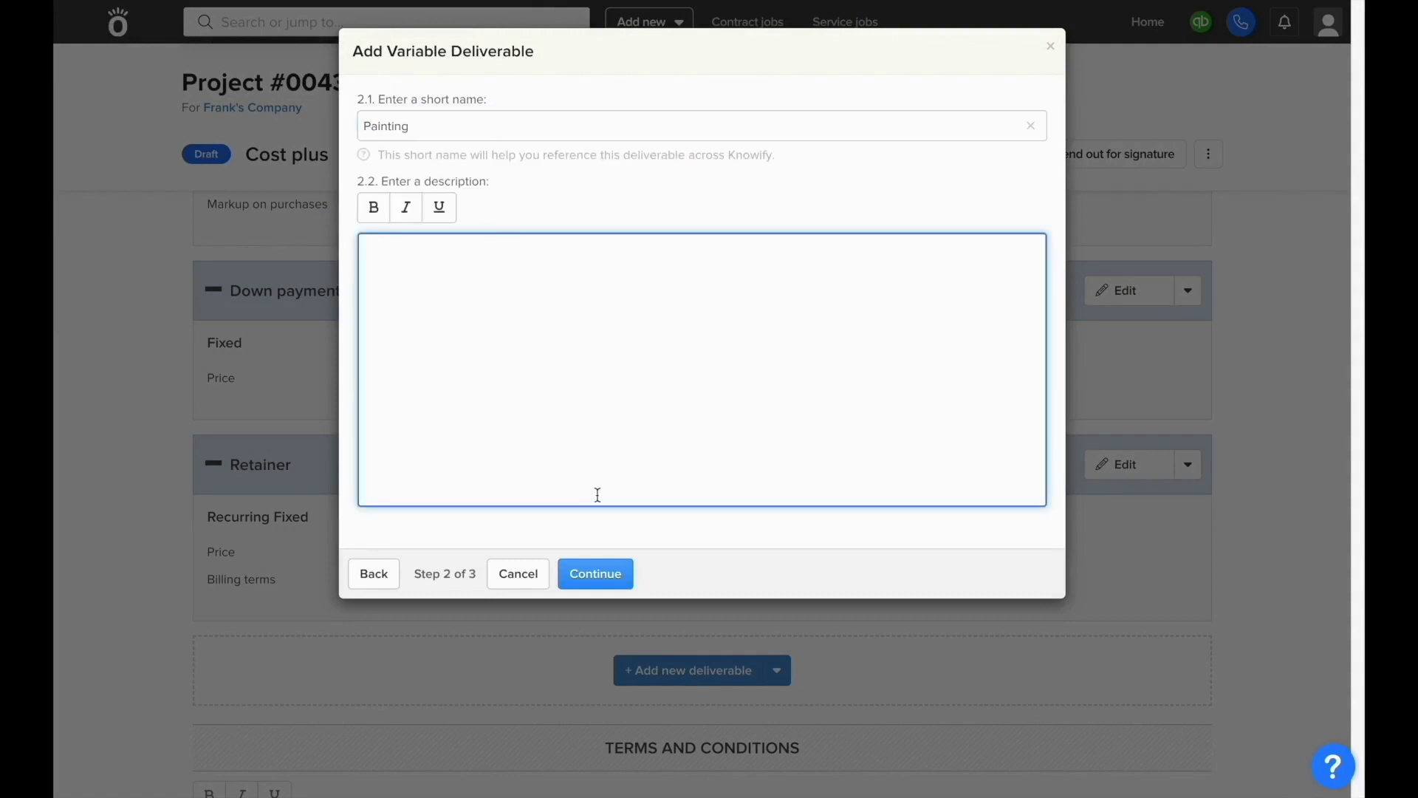
click(605, 559)
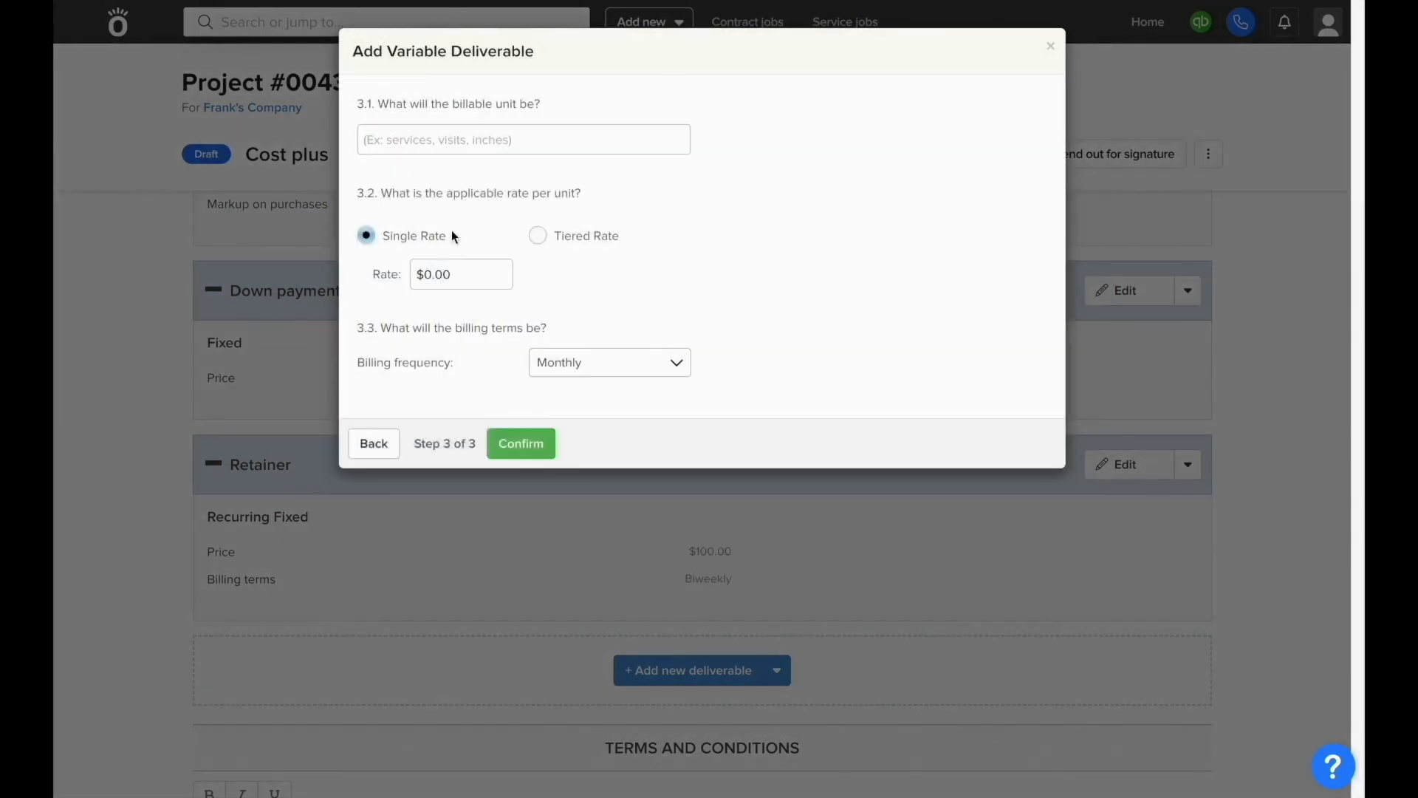
Step: Bill Painting at $10.00 per square foot biweekly, add it, and preview the proposal
click(471, 150)
text(square feet)
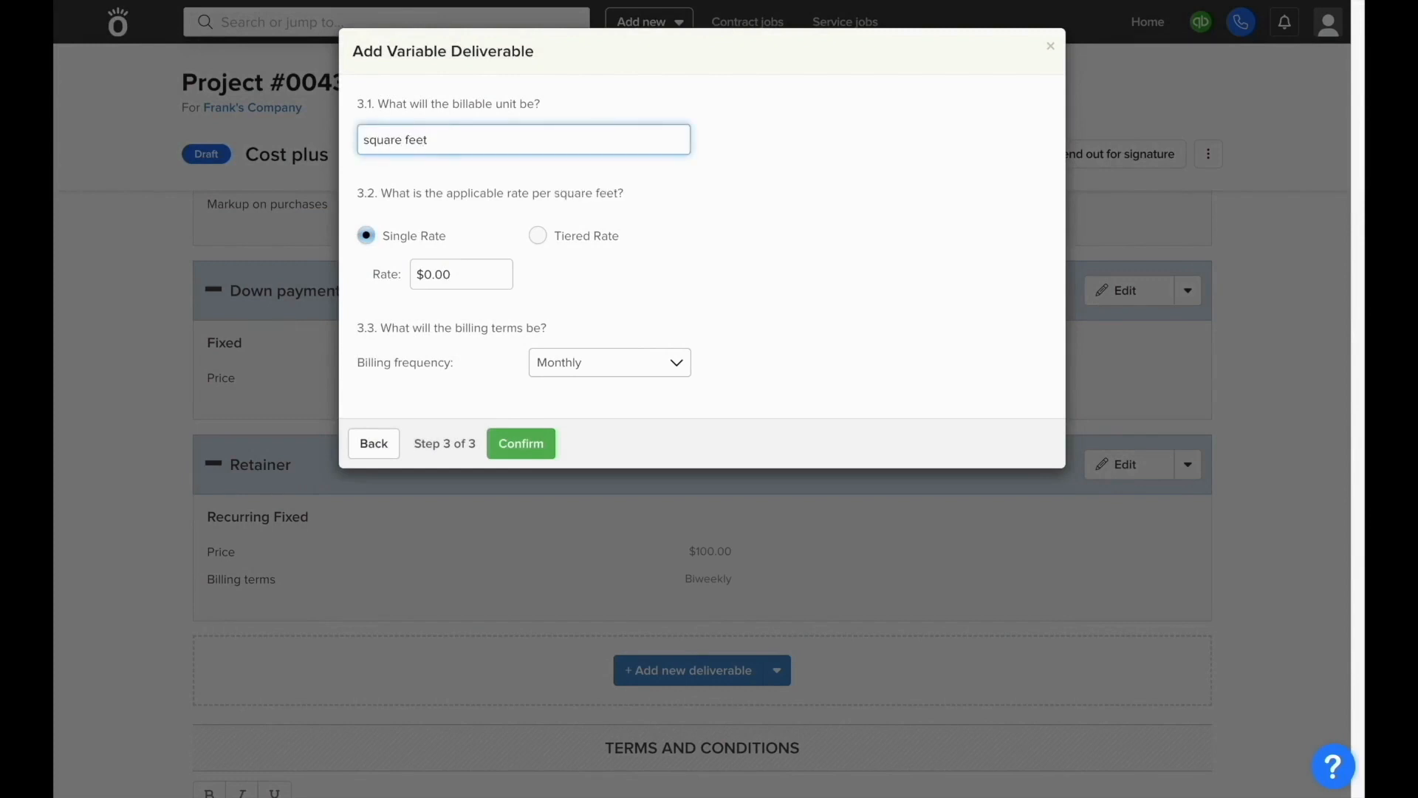
click(483, 284)
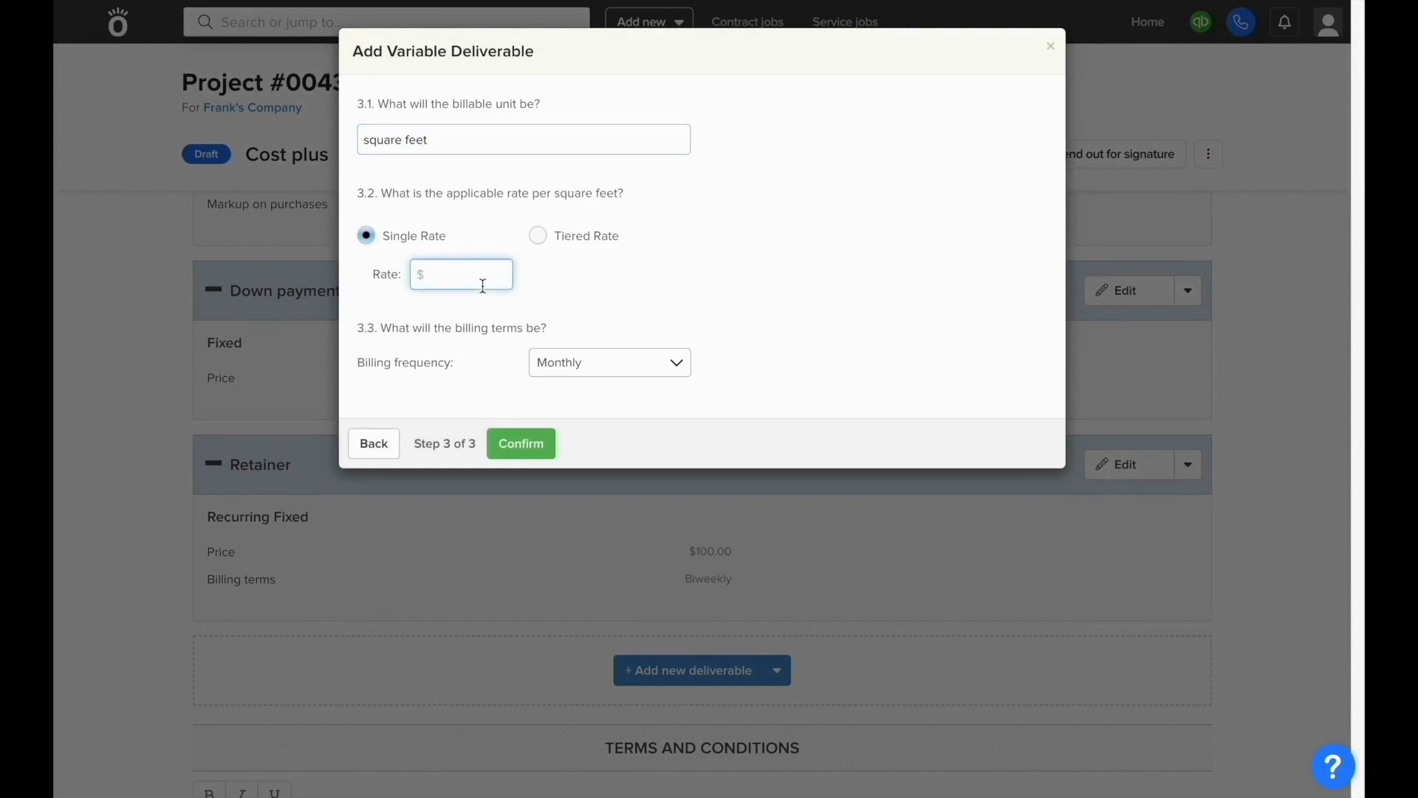
text(10)
click(486, 316)
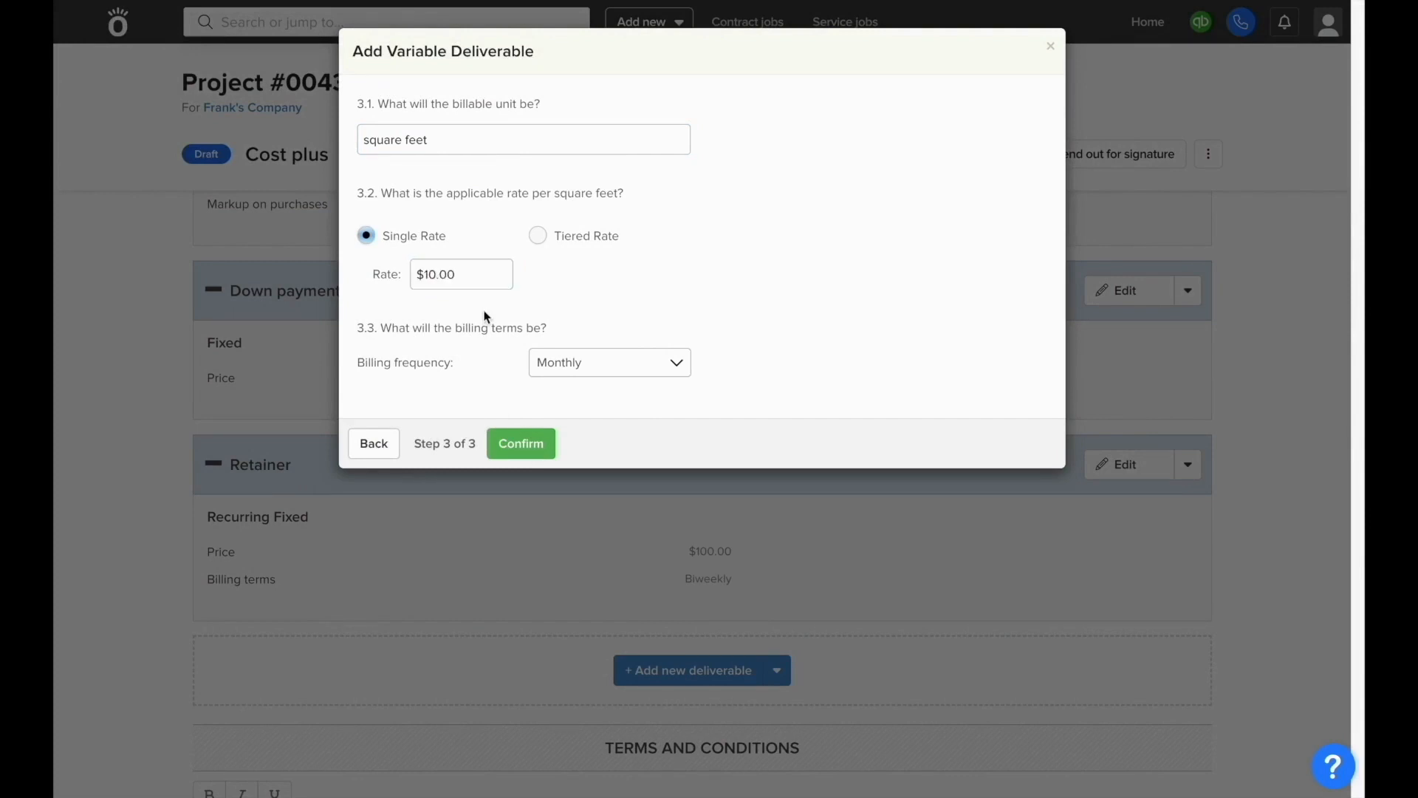
click(534, 364)
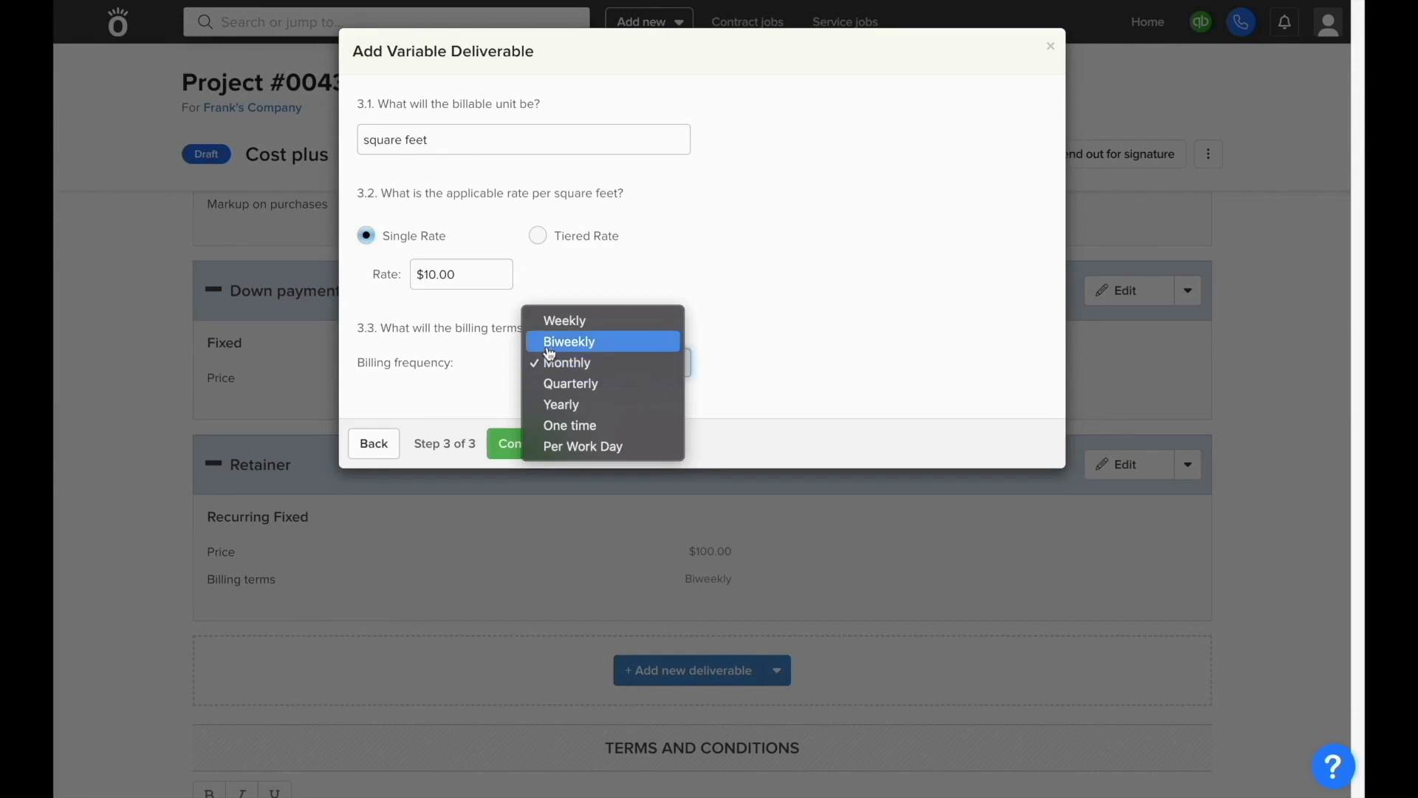
click(549, 344)
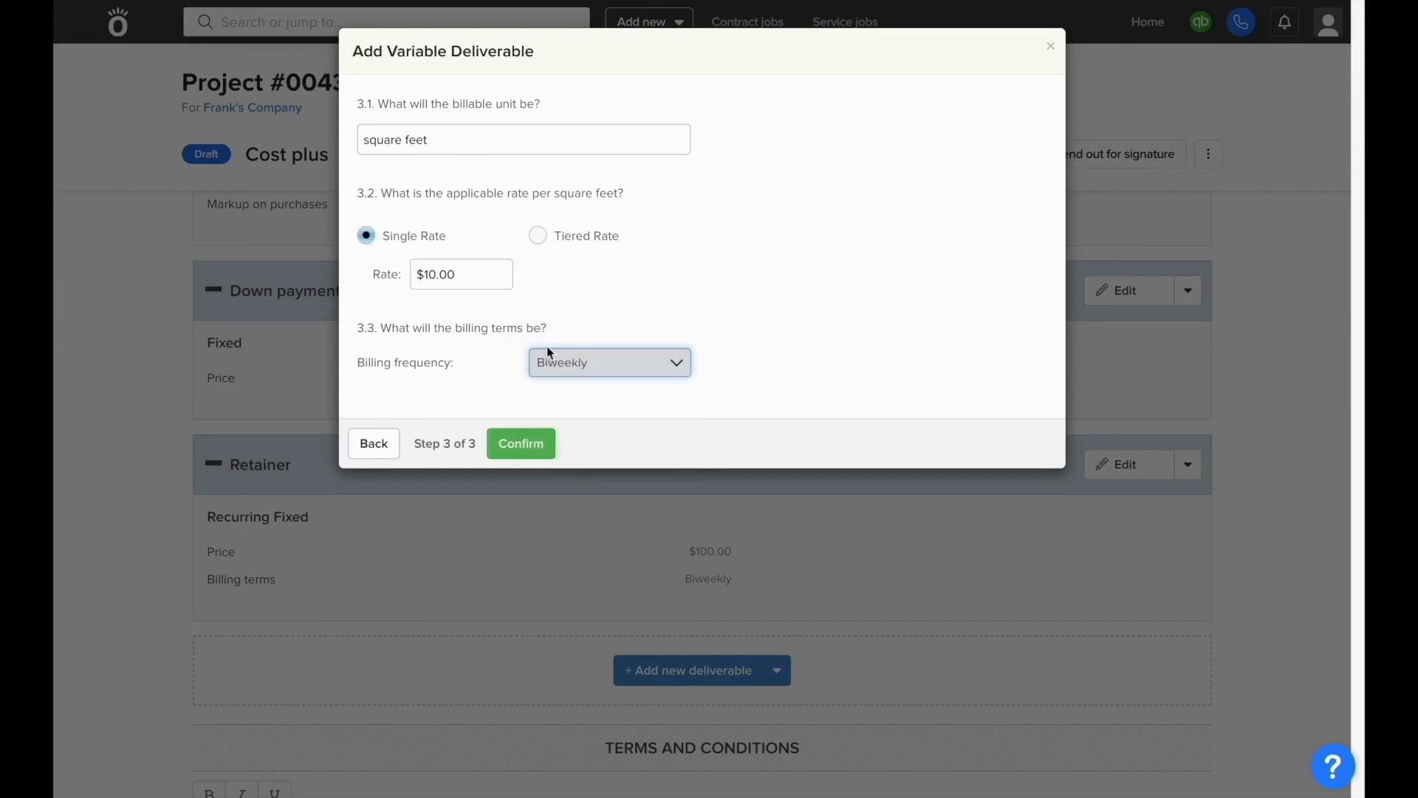
click(539, 446)
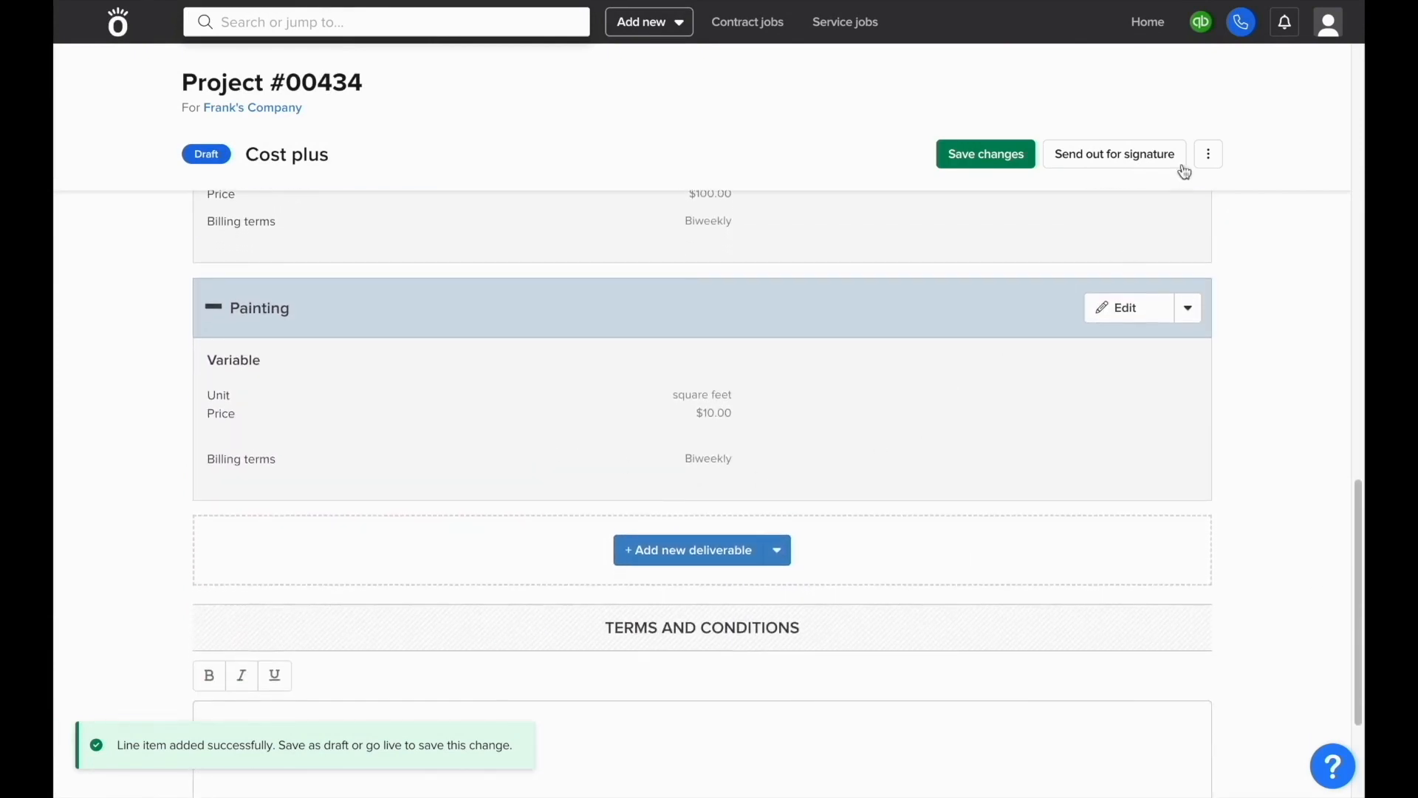
click(1206, 156)
click(1155, 226)
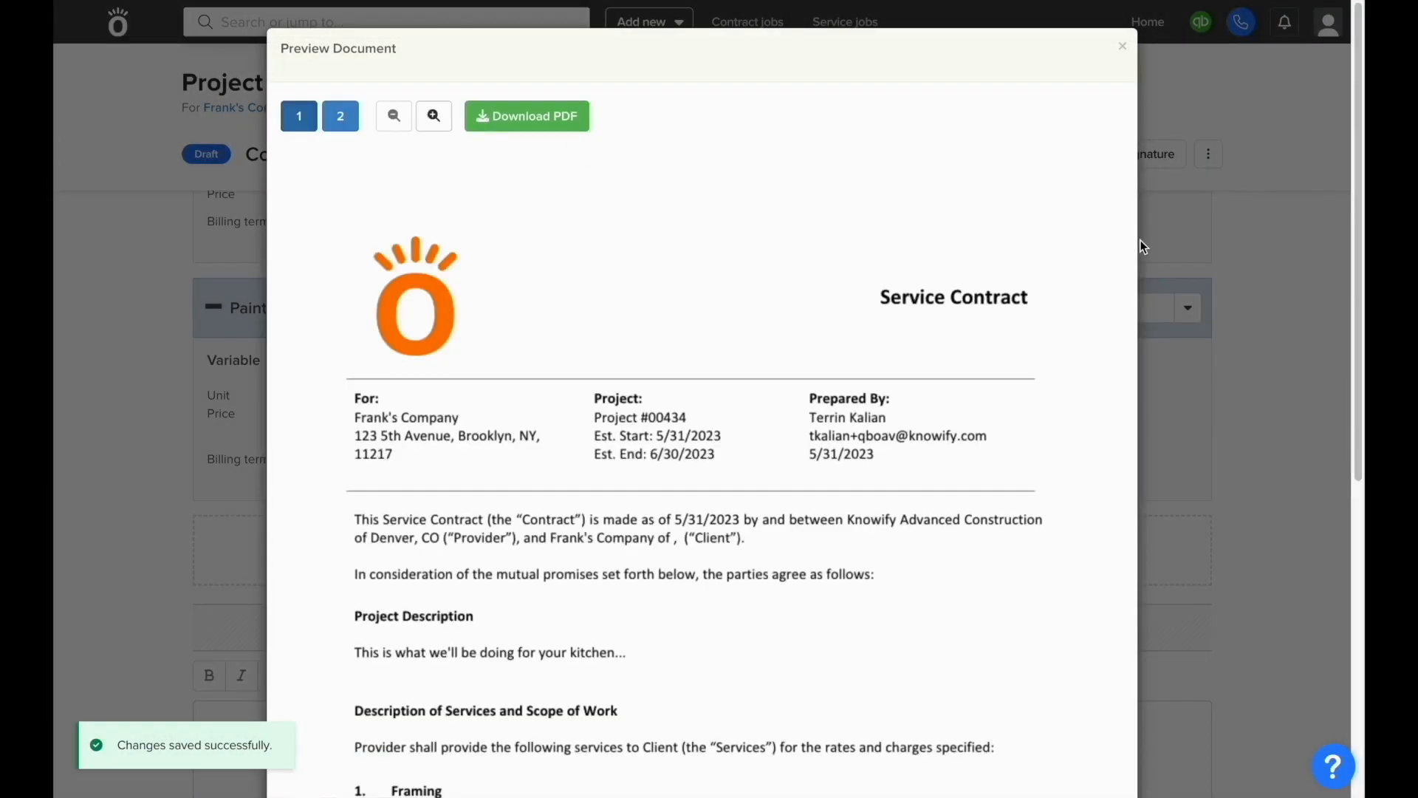
Step: Review the Service Contract preview through page 2's terms and signatures, then close it
scroll(1142, 246, down, 3)
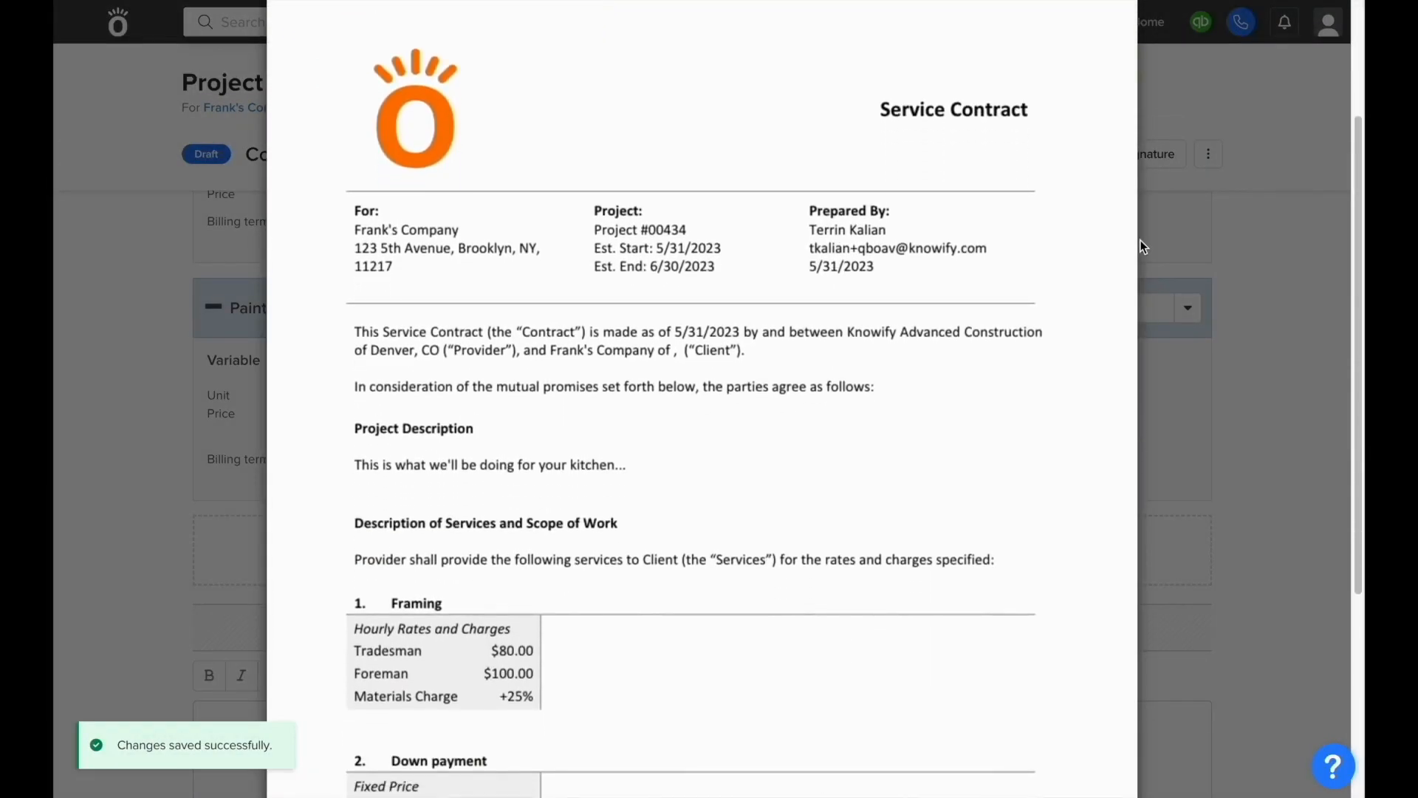
scroll(1142, 246, down, 5)
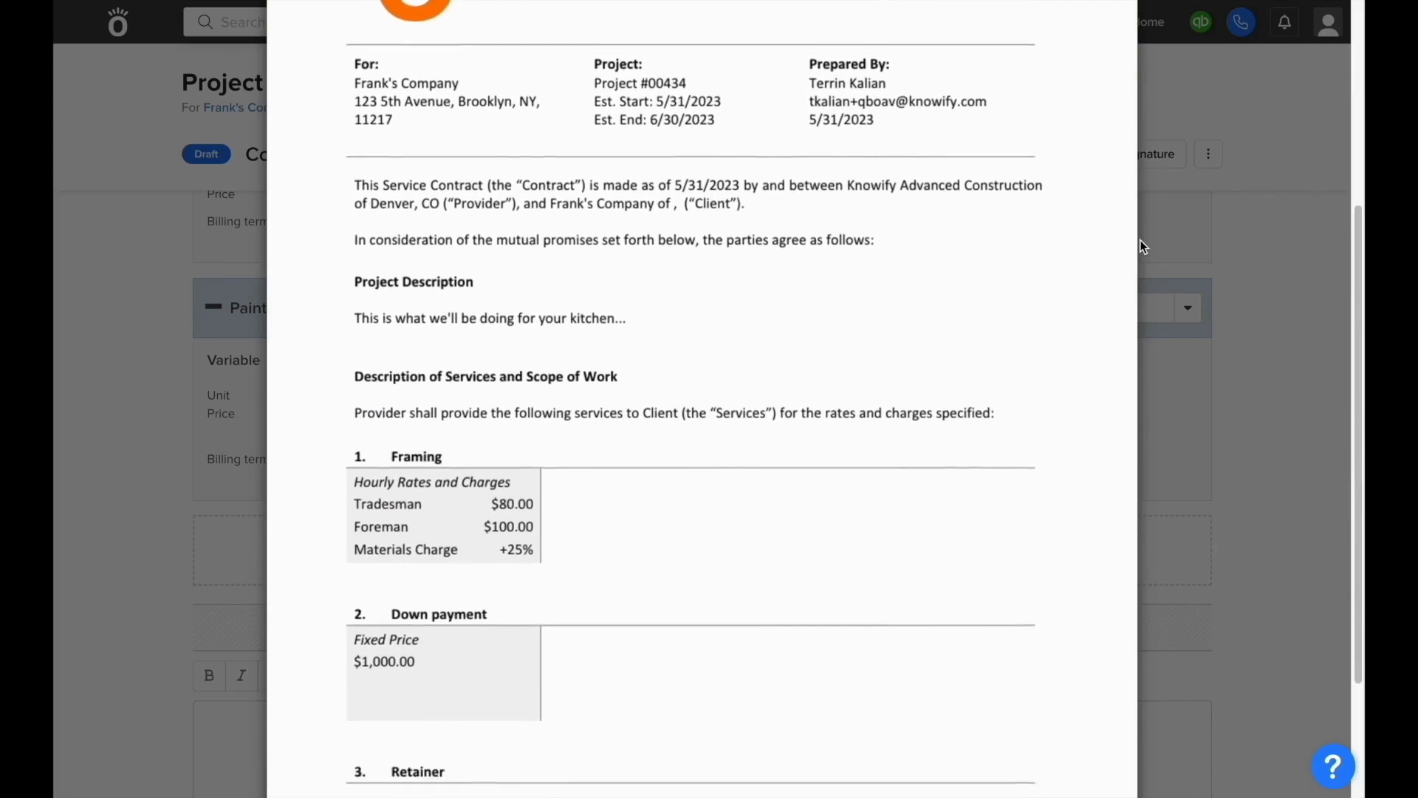
scroll(1142, 246, down, 3)
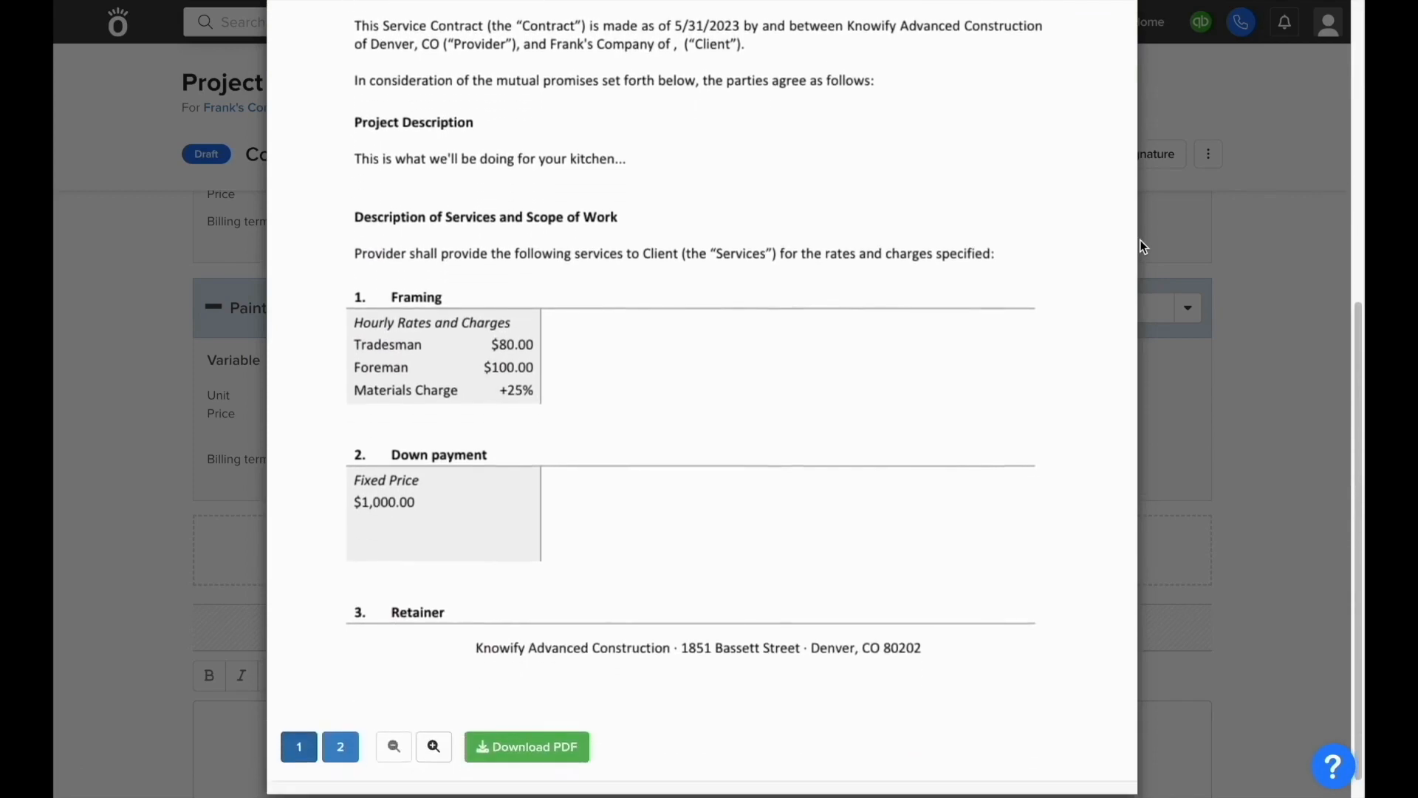
click(340, 733)
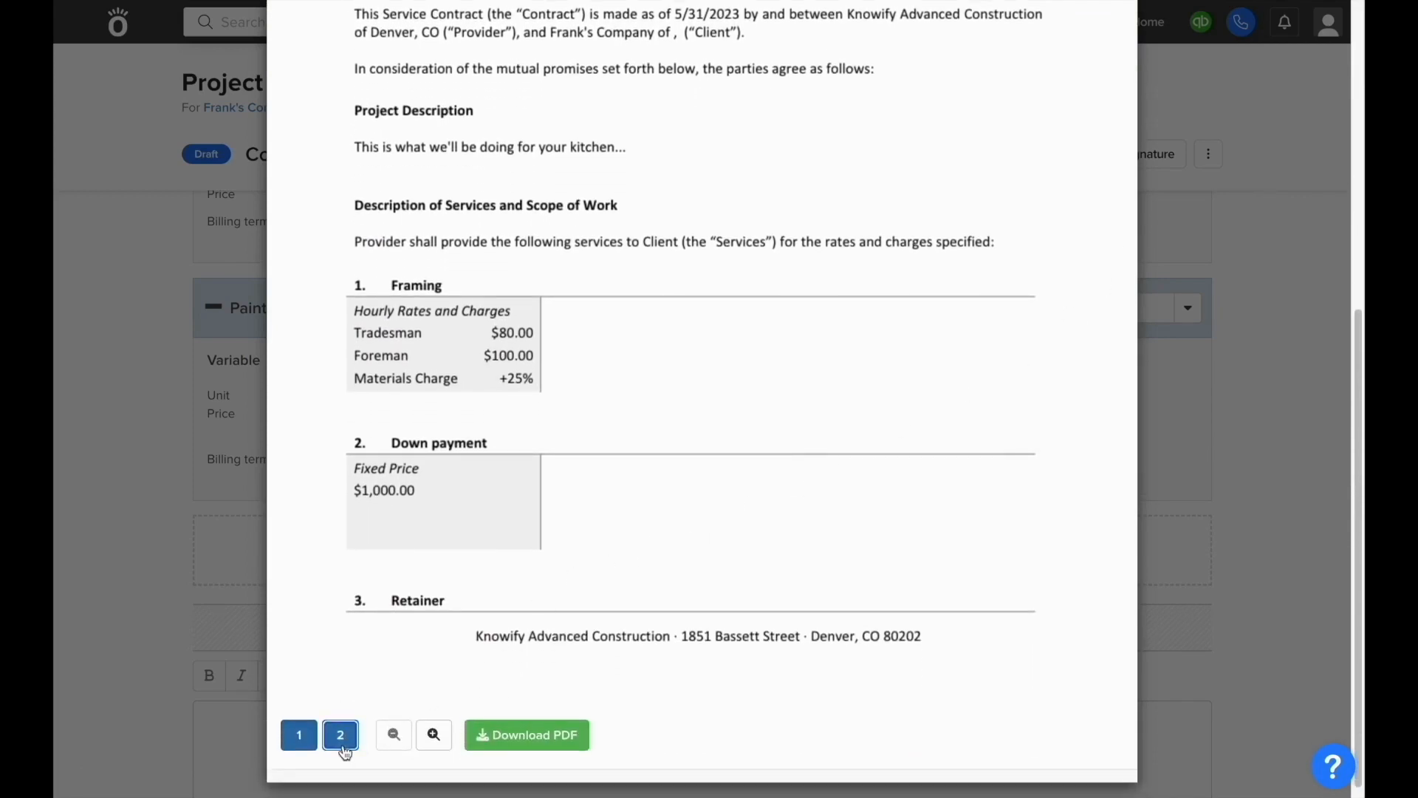
scroll(425, 612, up, 10)
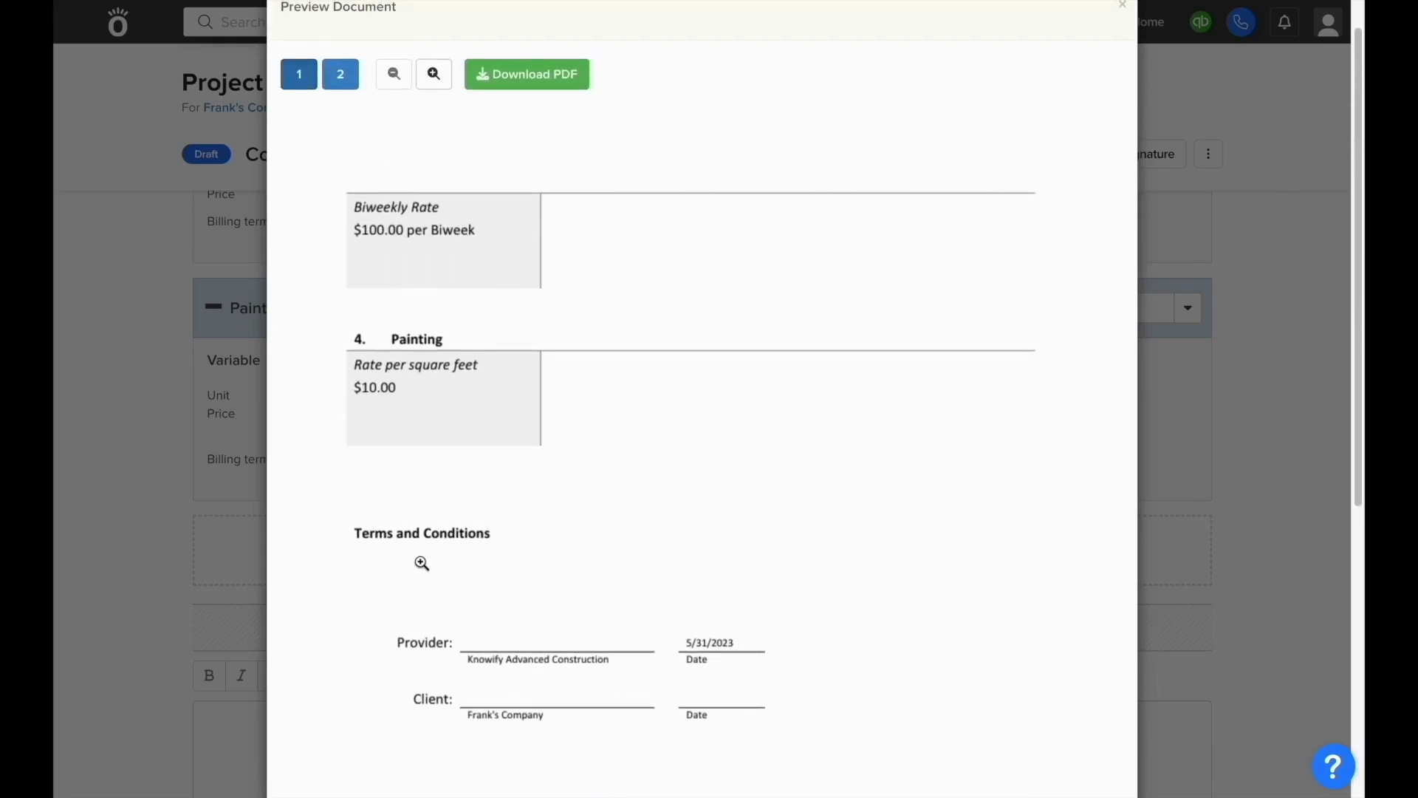
key(Escape)
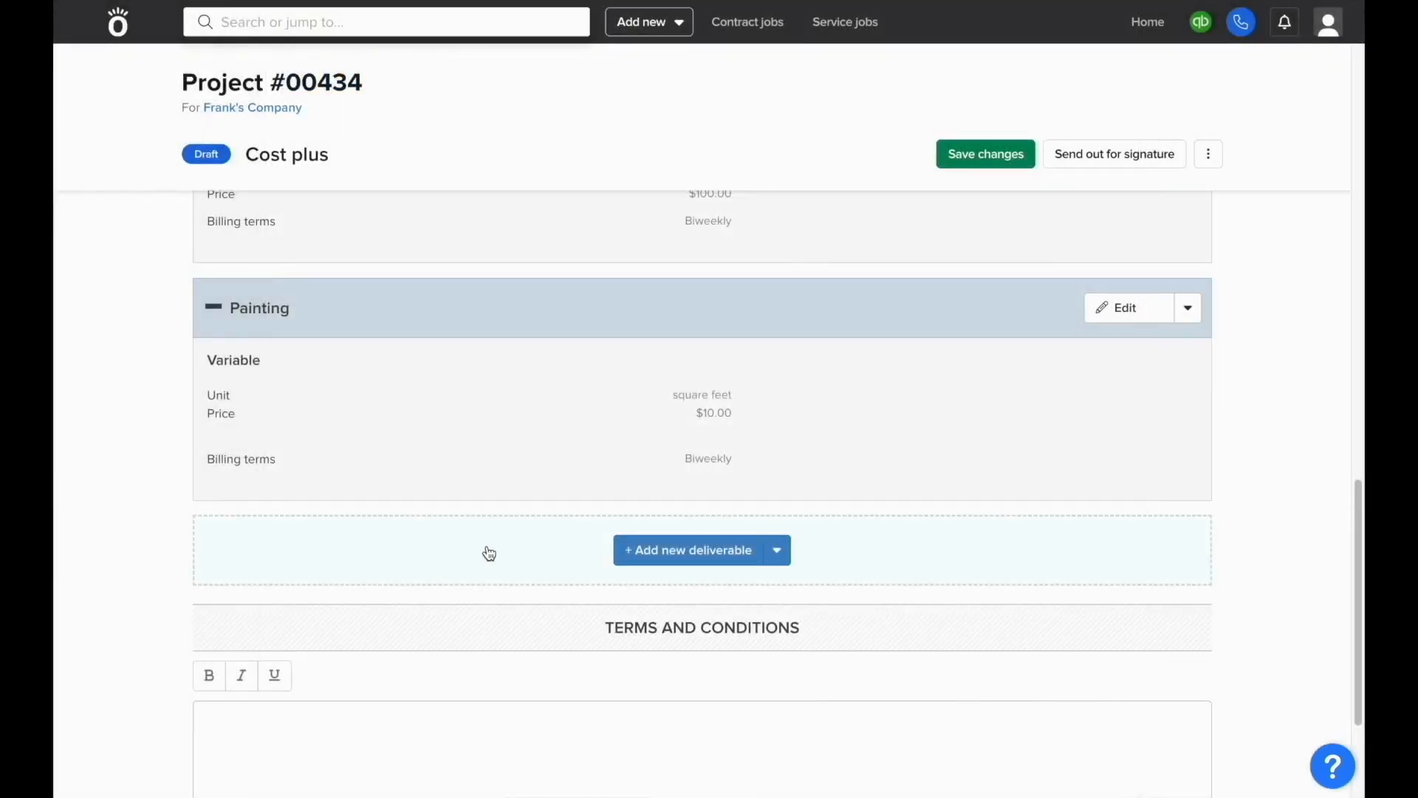
Step: Activate Project #00434's contract for 05/31/23–06/30/23 and expand Framing in its plan
click(1209, 154)
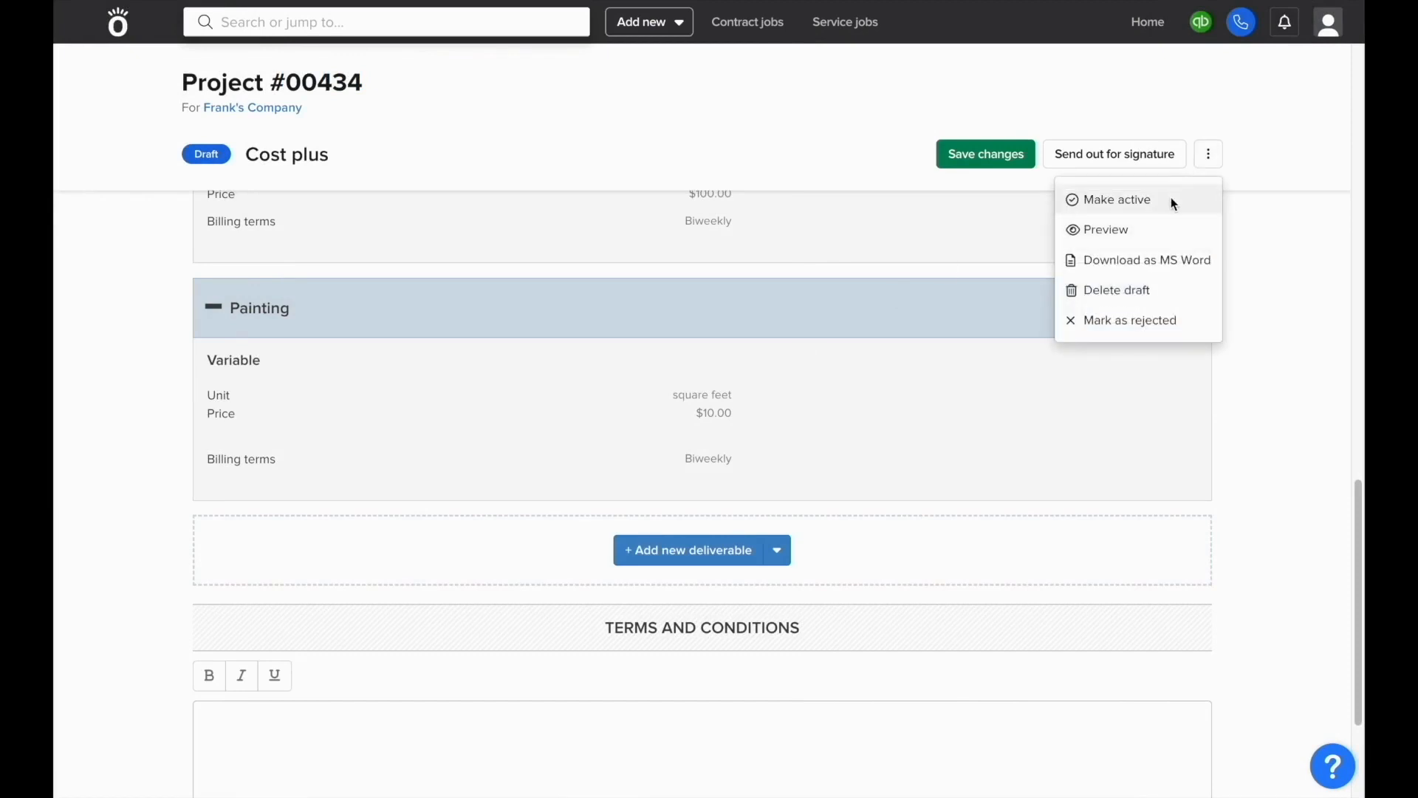
click(1168, 197)
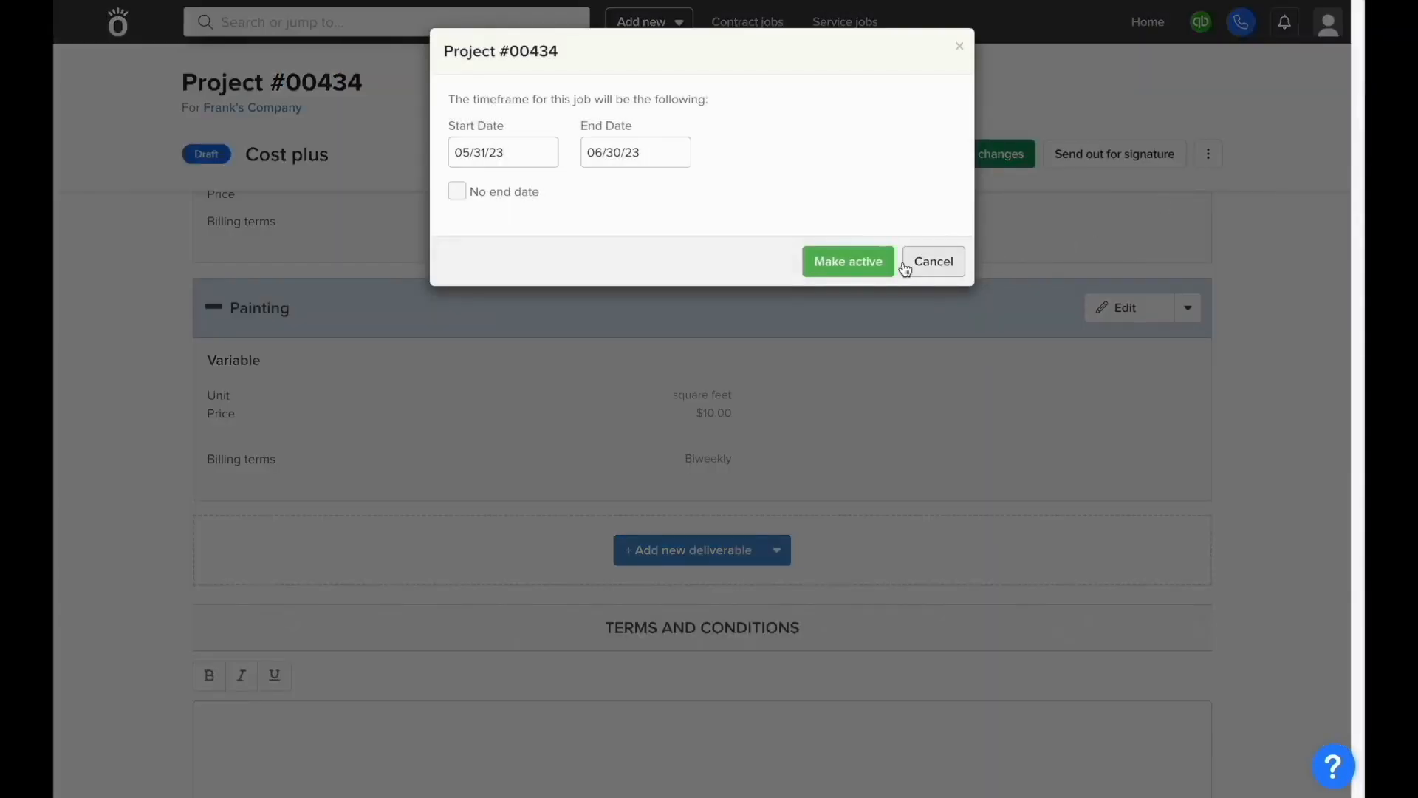
click(876, 266)
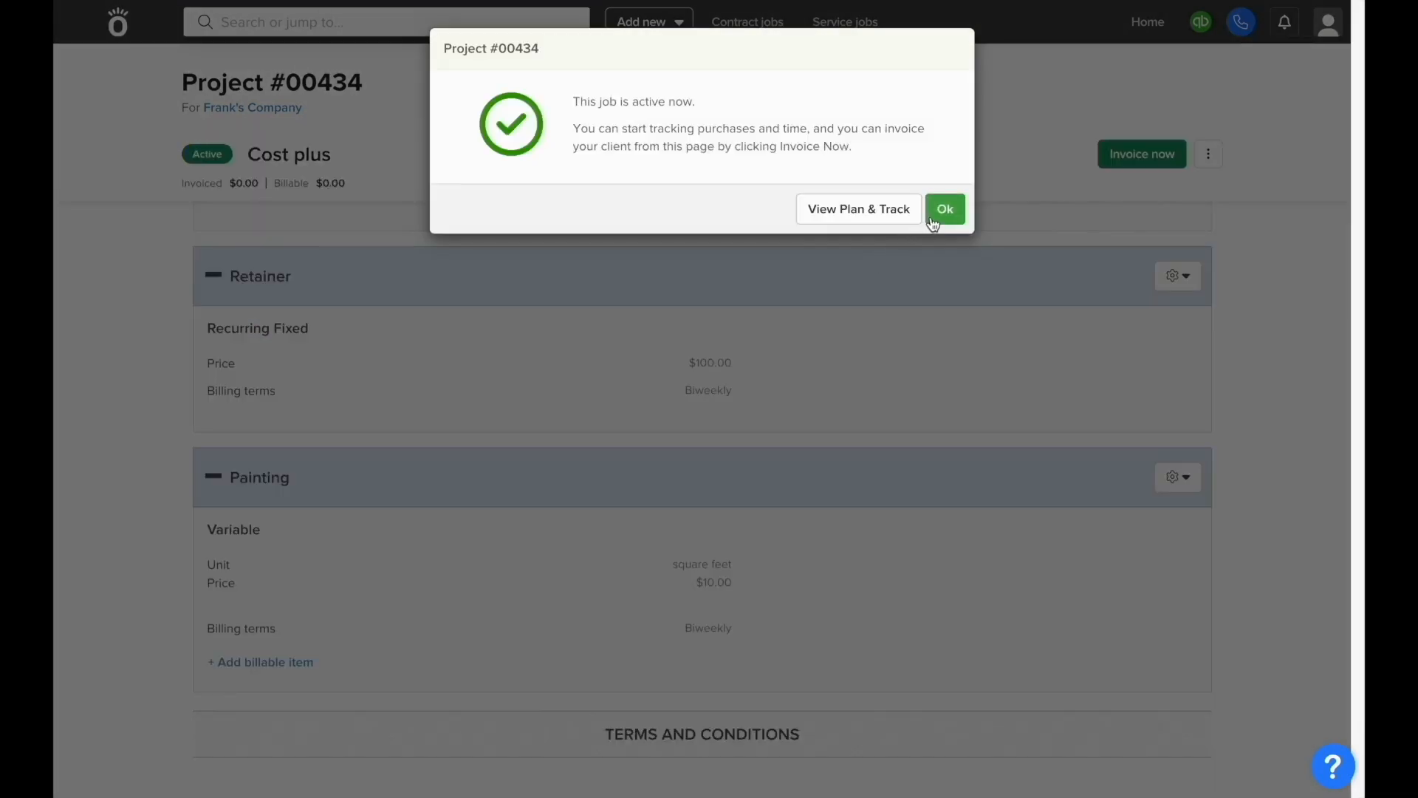
click(878, 224)
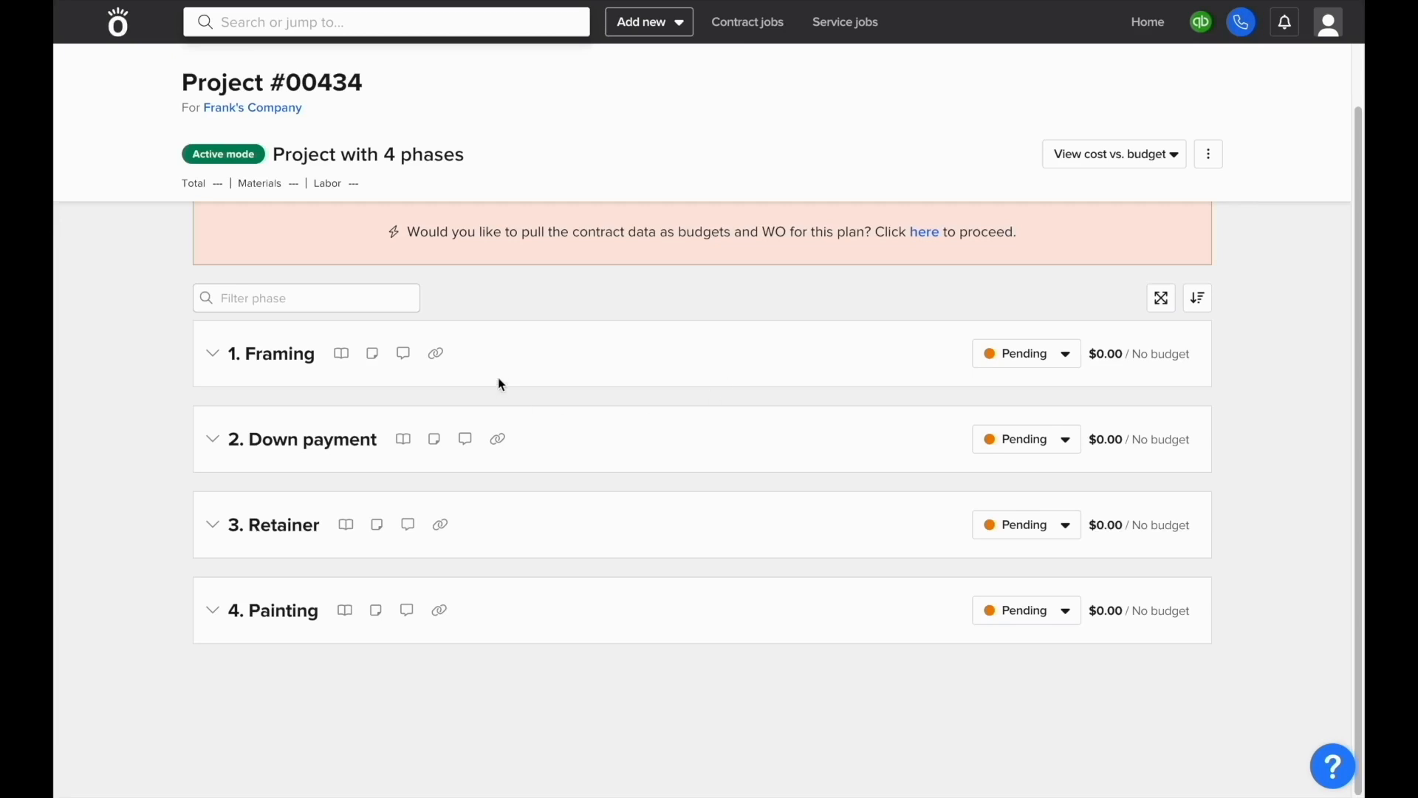
click(499, 377)
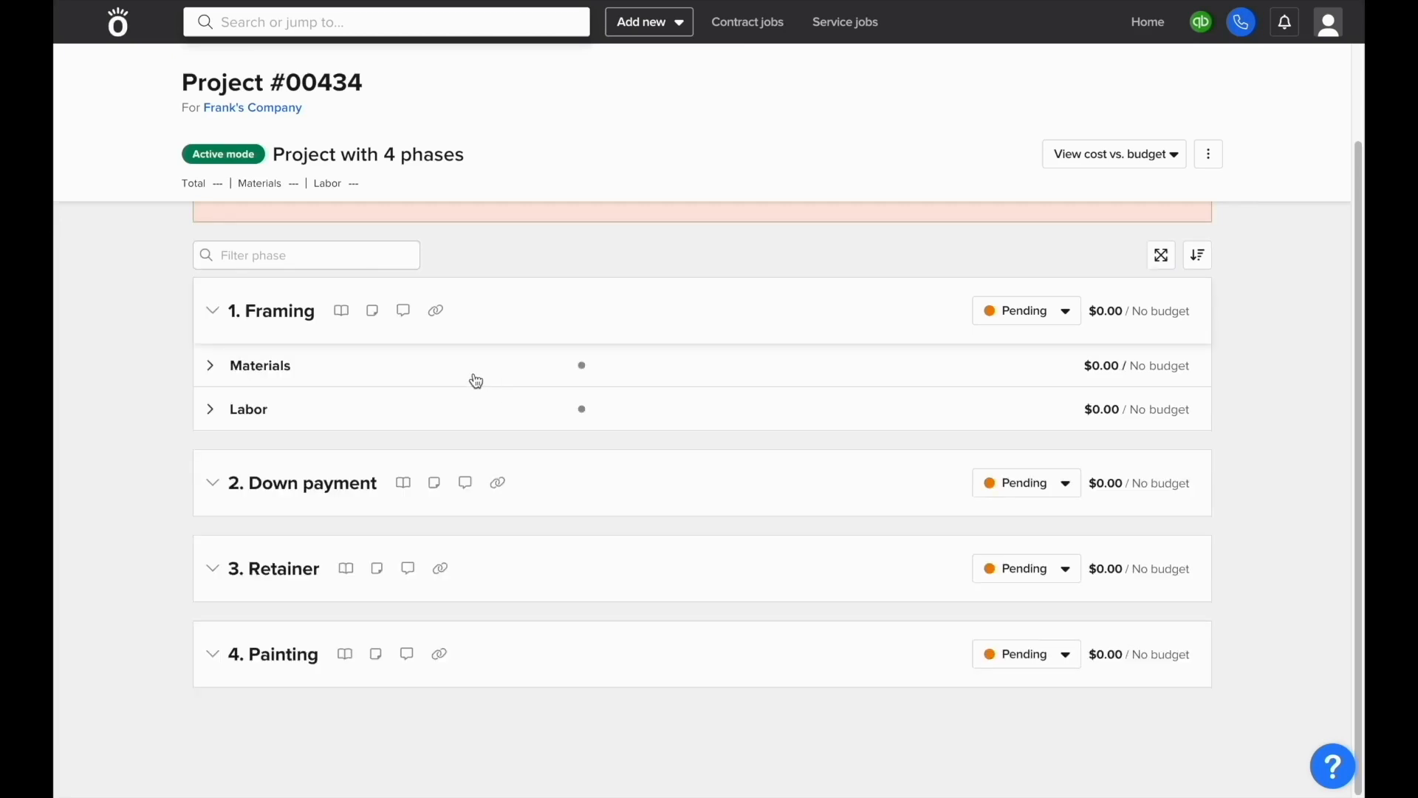
Step: Allocate one Materials item costing $1,000.00 to the Framing phase
click(476, 381)
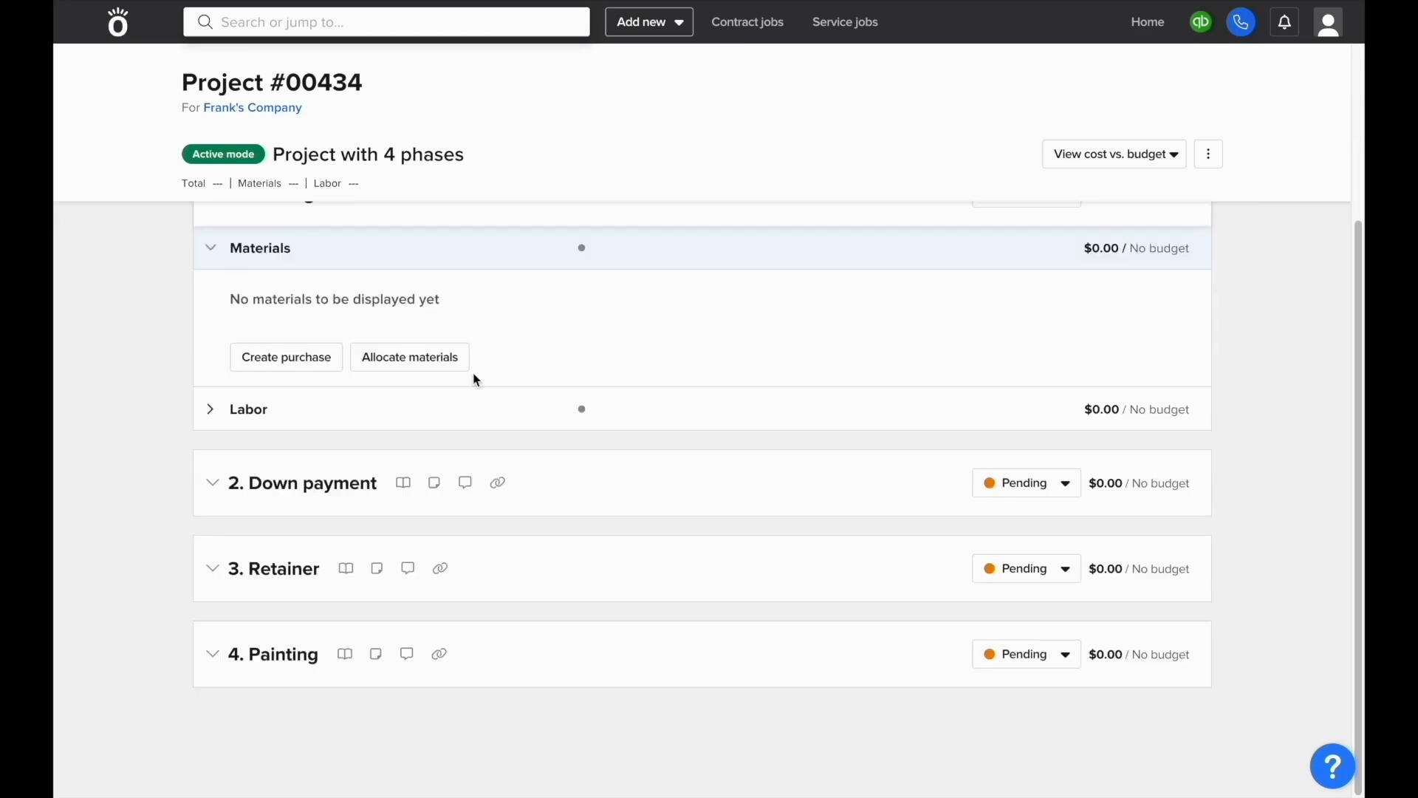
click(436, 368)
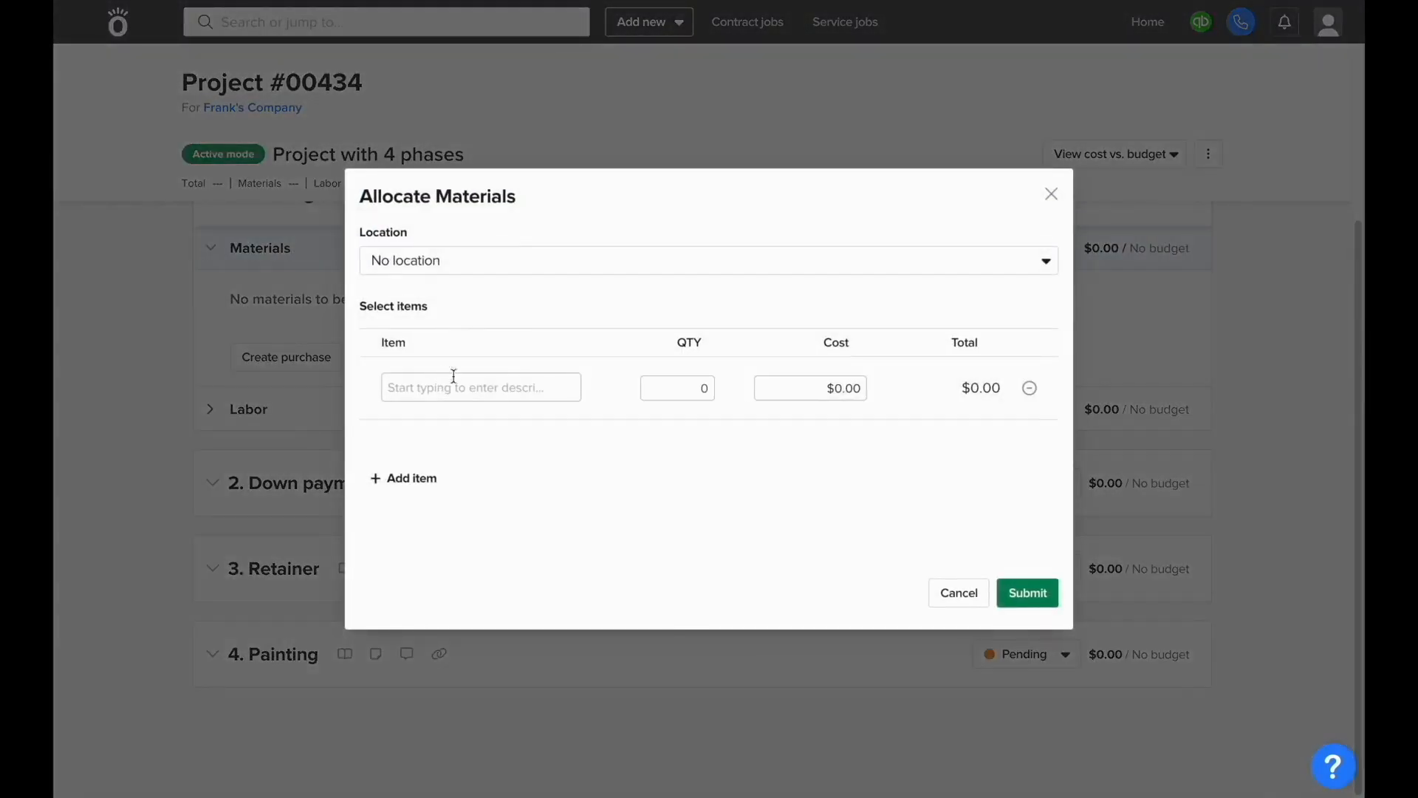
click(463, 388)
text(Maete)
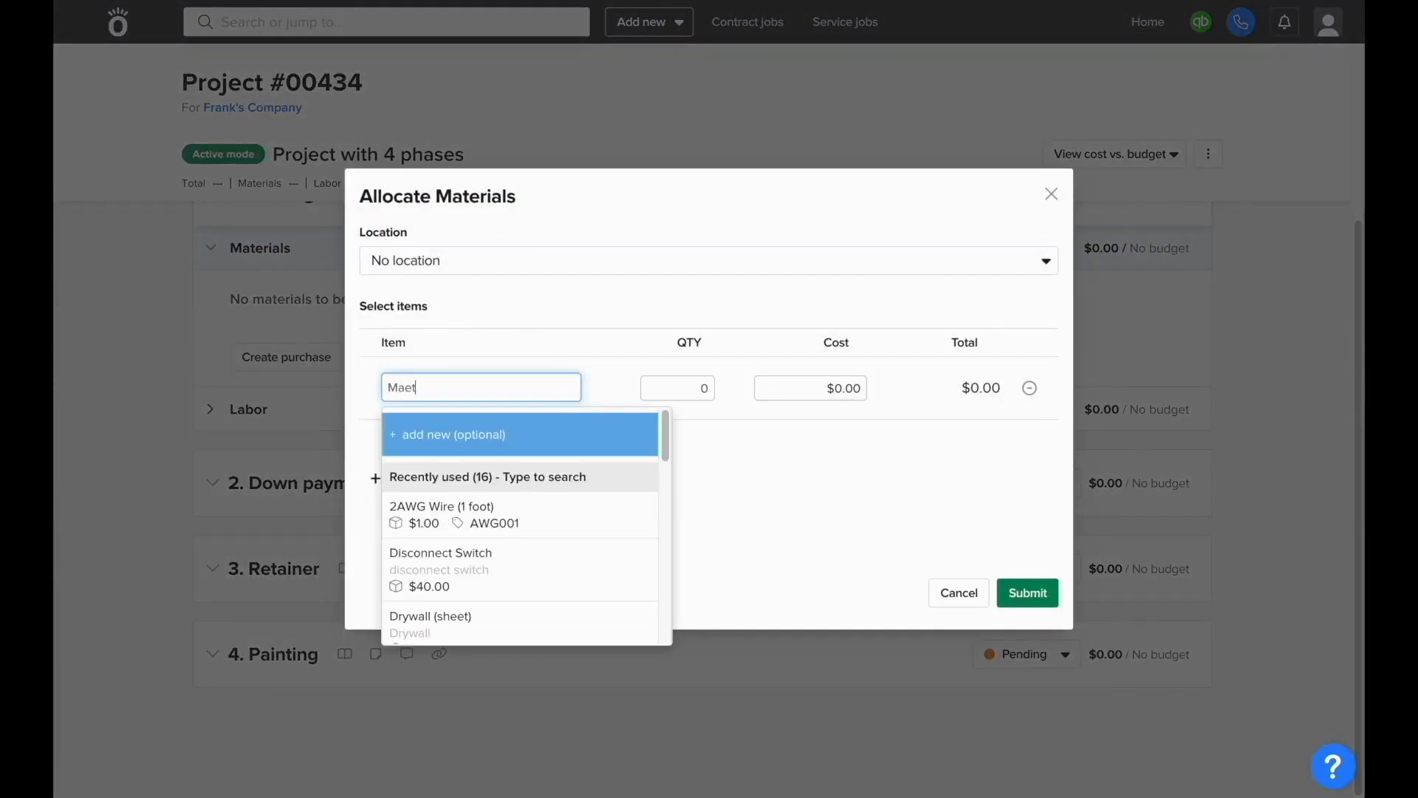
key(BackSpace)
key(BackSpace)
key(BackSpace)
text(terials)
key(Tab)
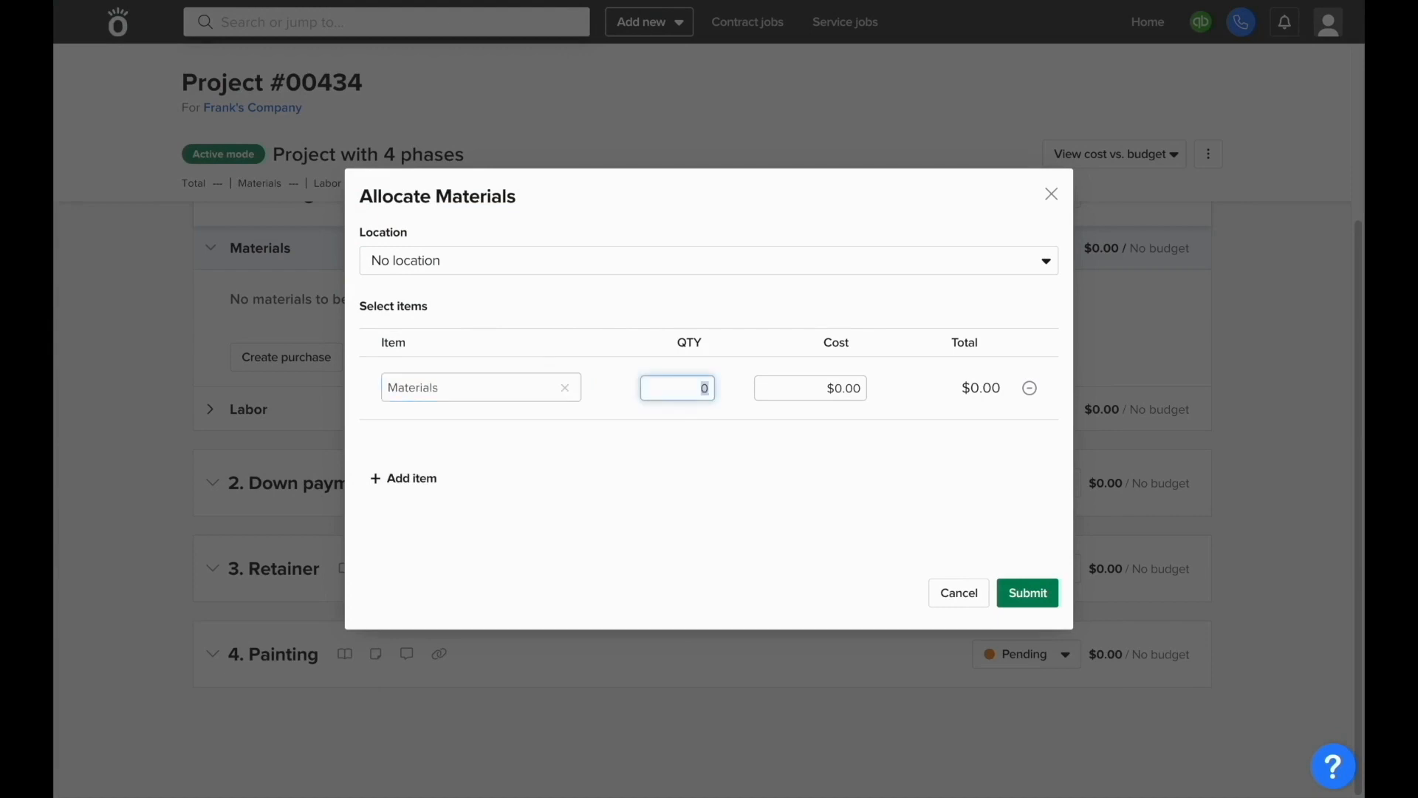
text(1)
key(Tab)
text(1000)
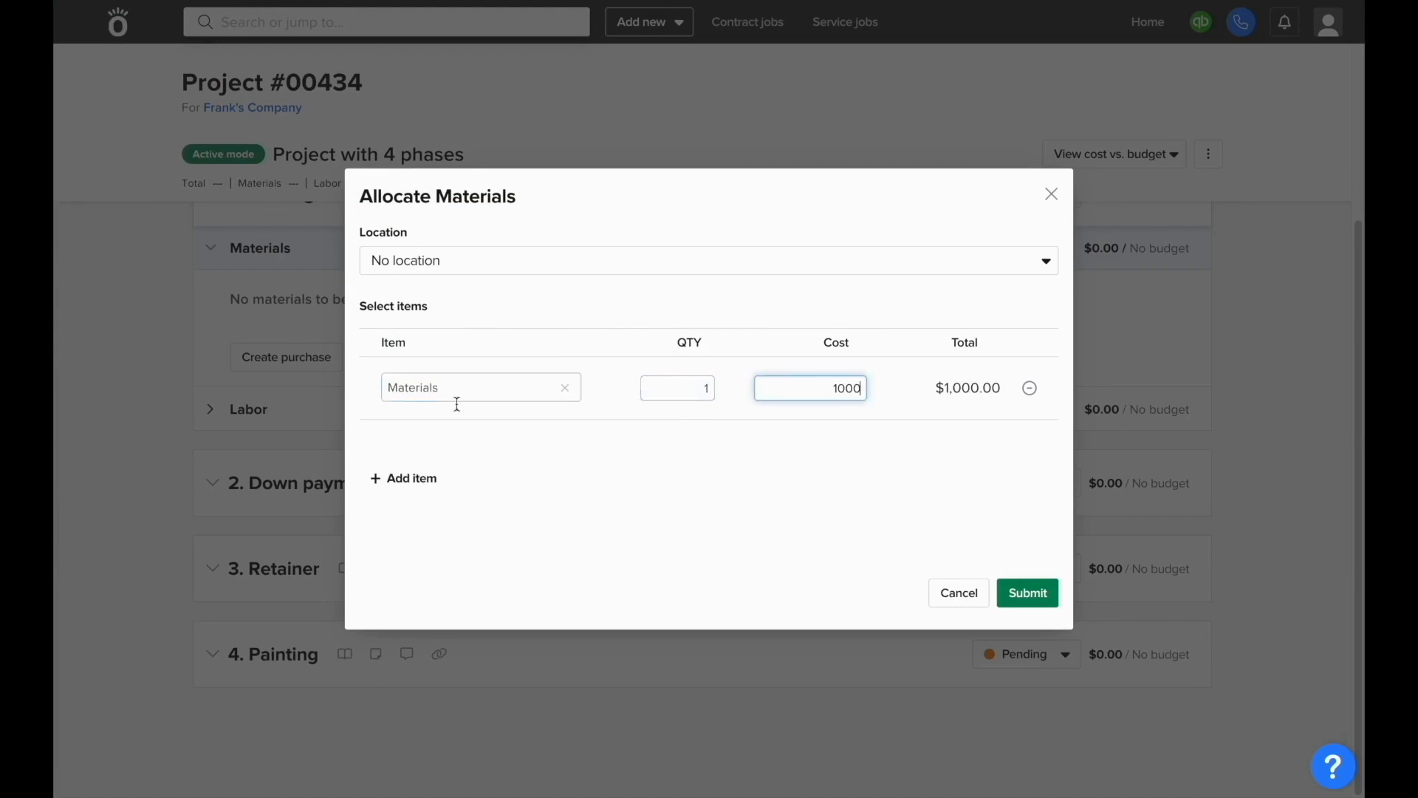
click(1034, 599)
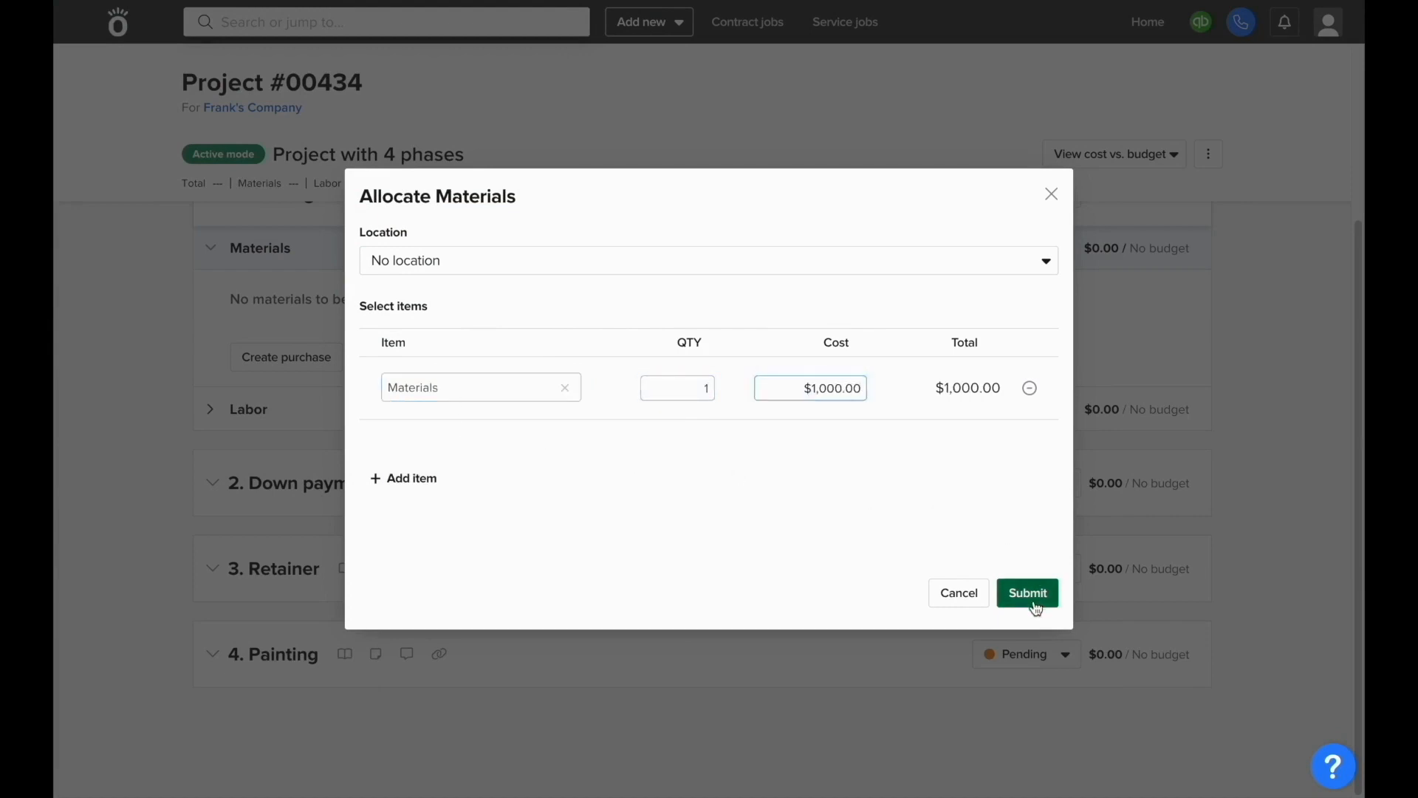
scroll(1034, 601, up, 4)
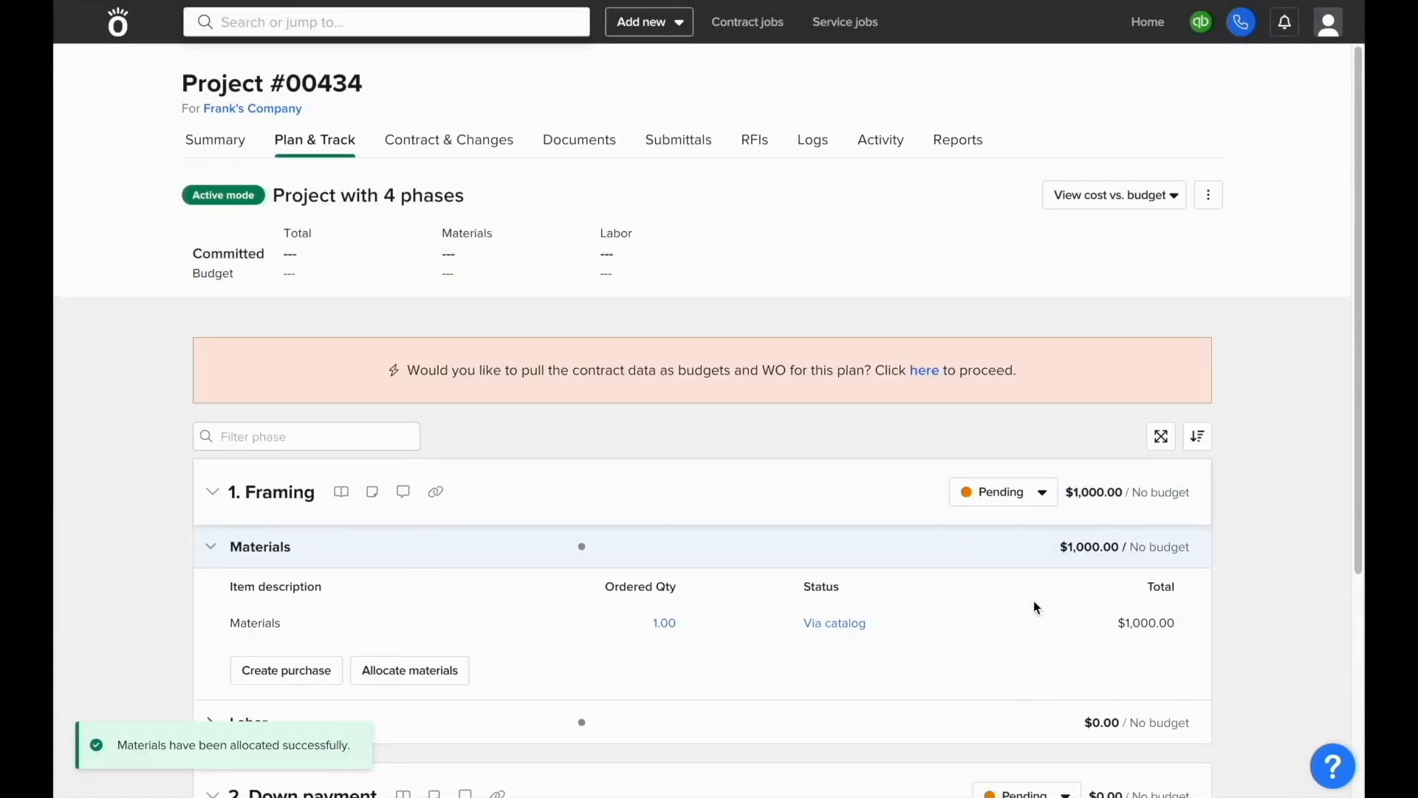
click(241, 143)
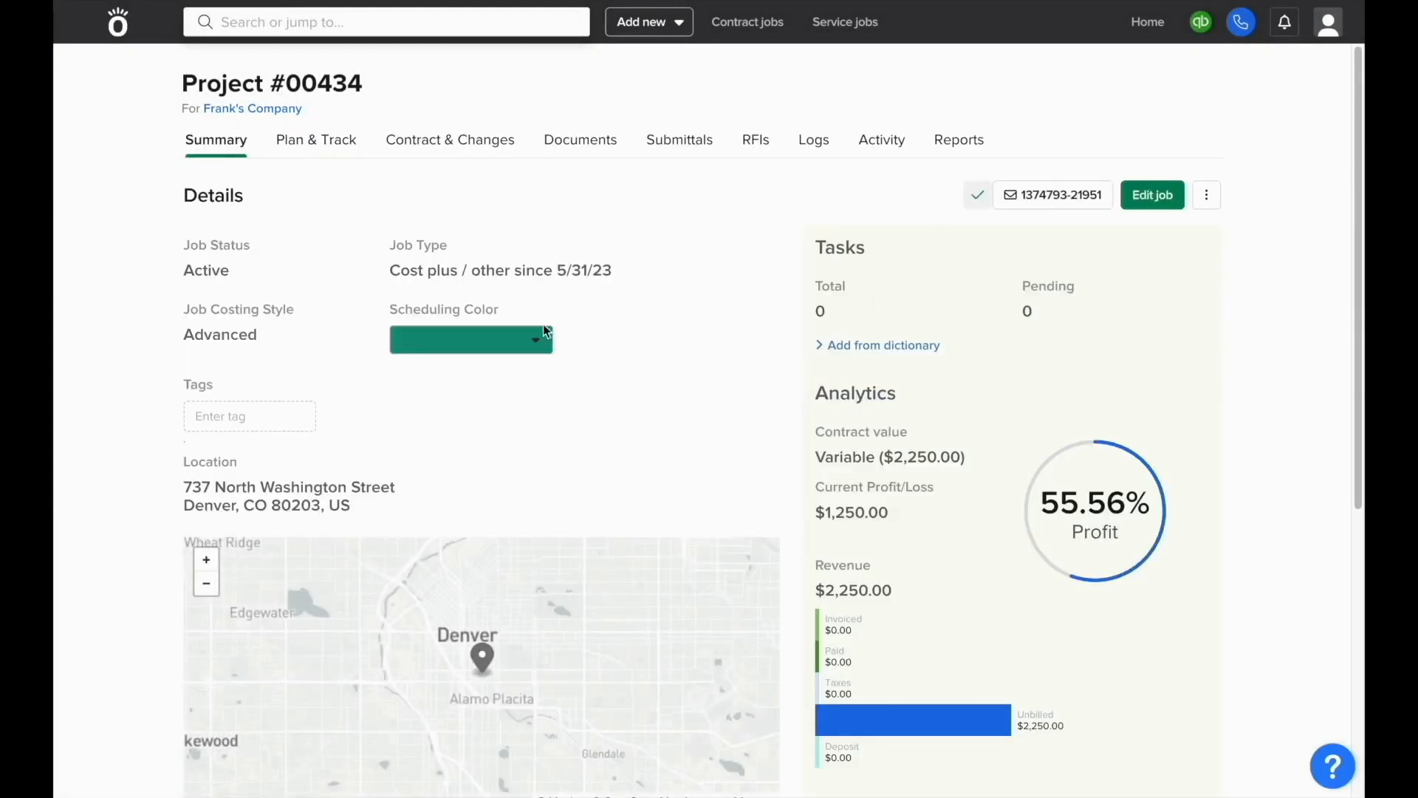
Step: Check the $2,250.00 unbilled amount on the job summary, then return to the contract
drag(1018, 727, 1064, 728)
click(1061, 728)
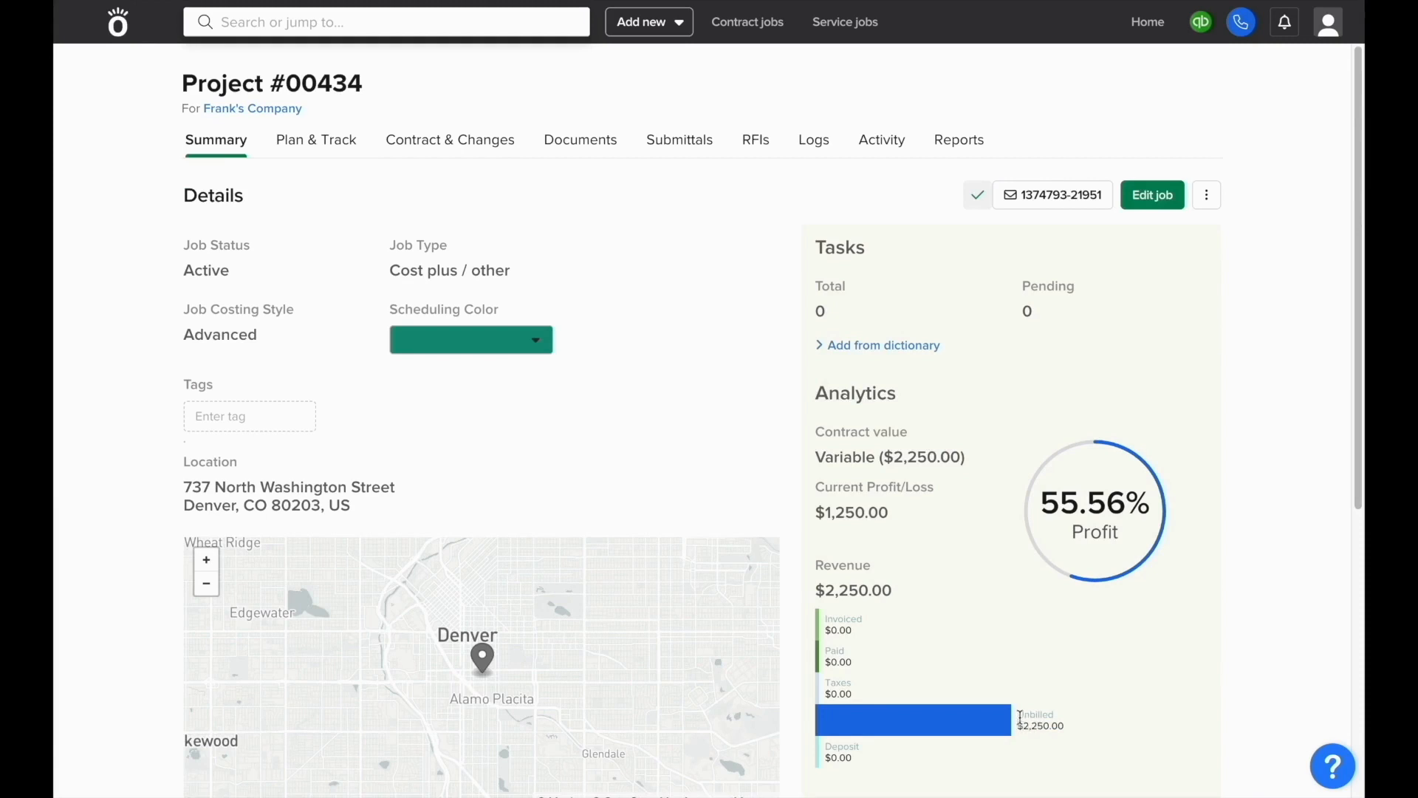
drag(1018, 727, 1064, 730)
click(1064, 729)
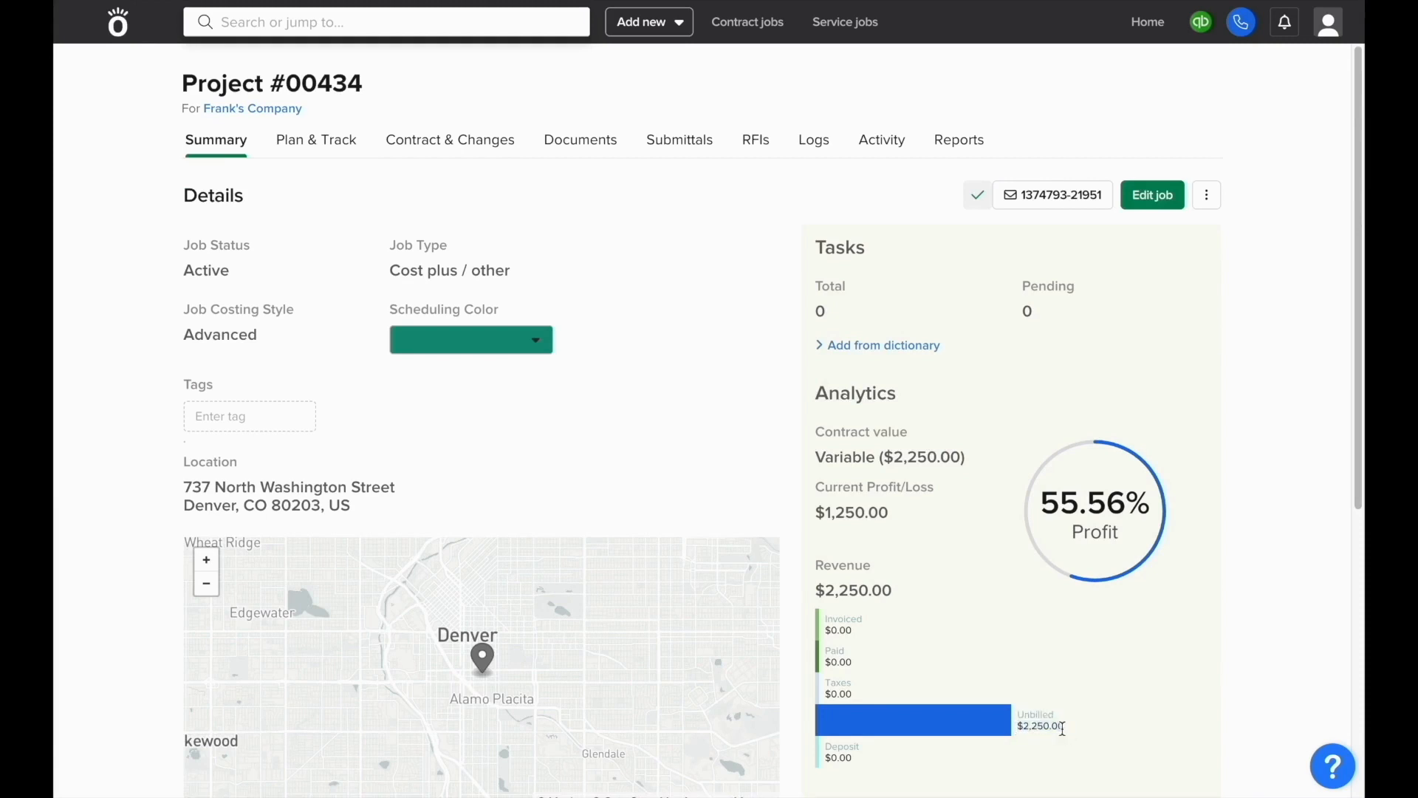
click(489, 155)
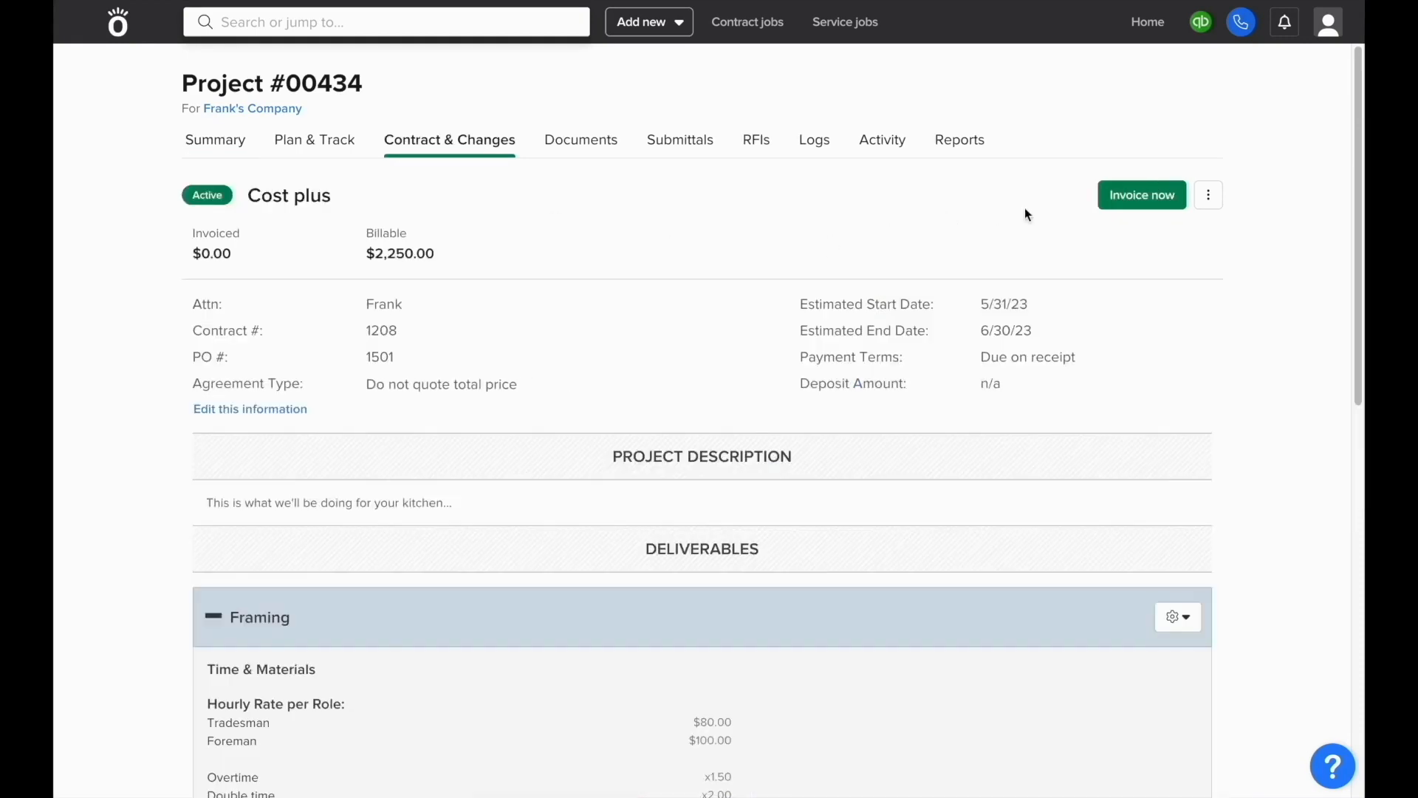
Step: Invoice the entire job for the Retainer and 100 square feet of painting
click(1125, 204)
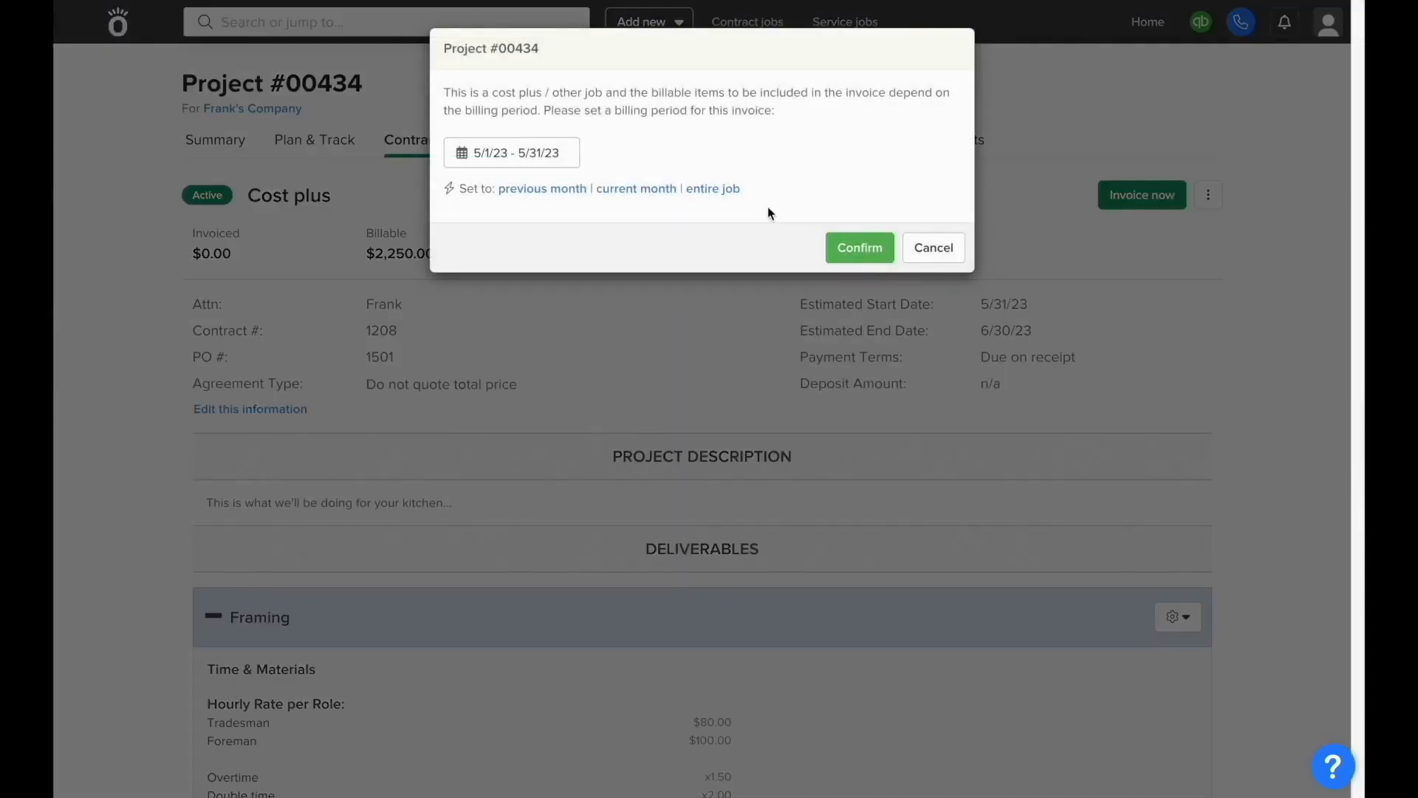
click(728, 189)
click(849, 278)
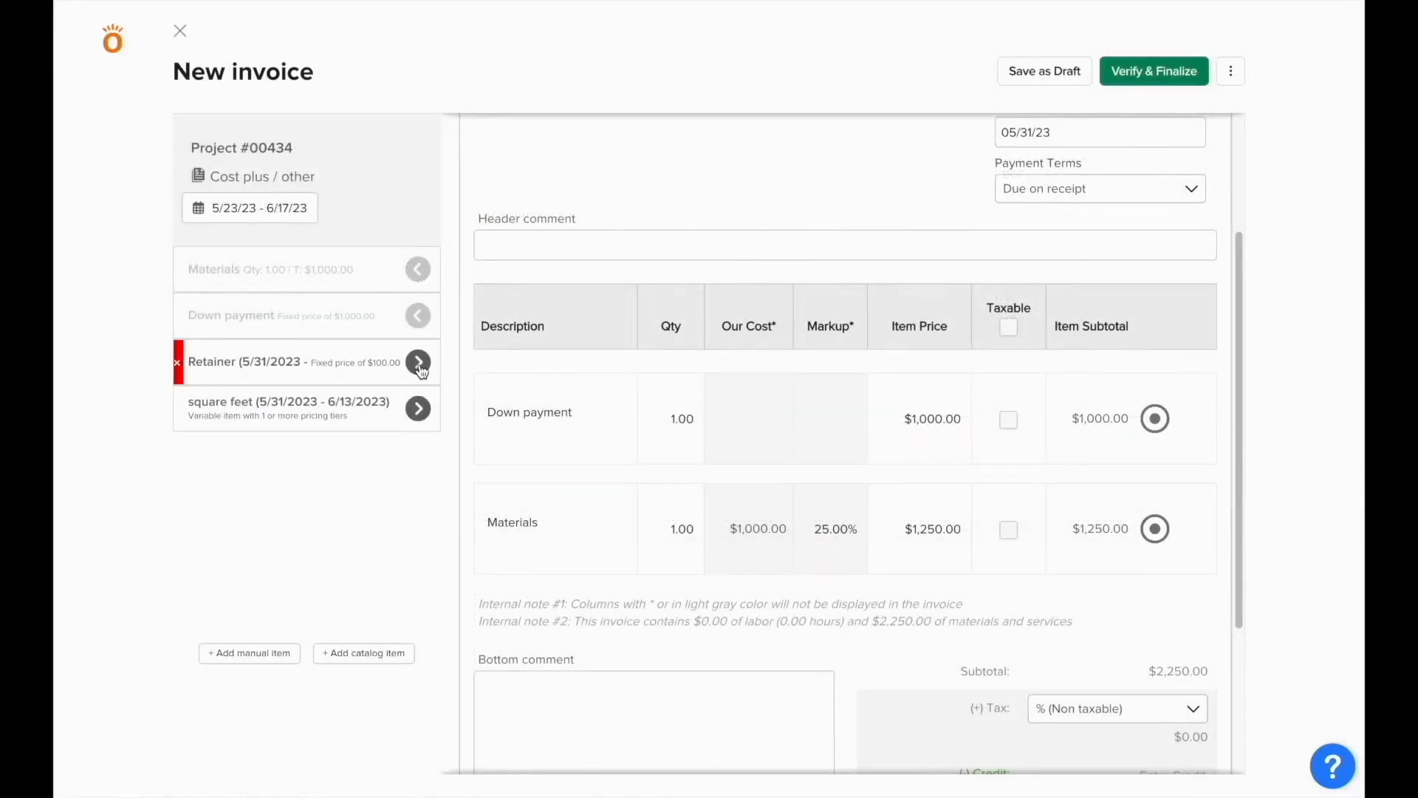
click(418, 362)
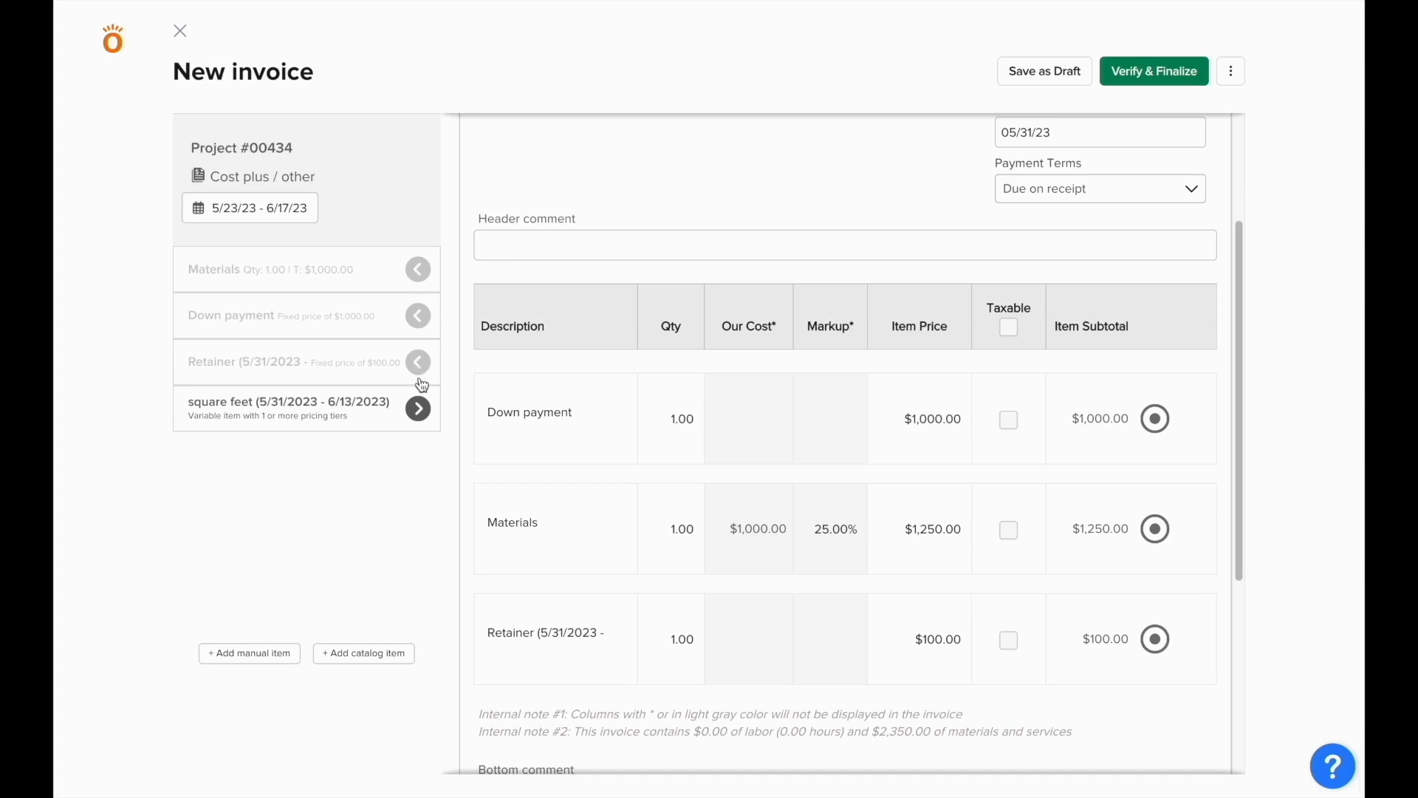
click(418, 409)
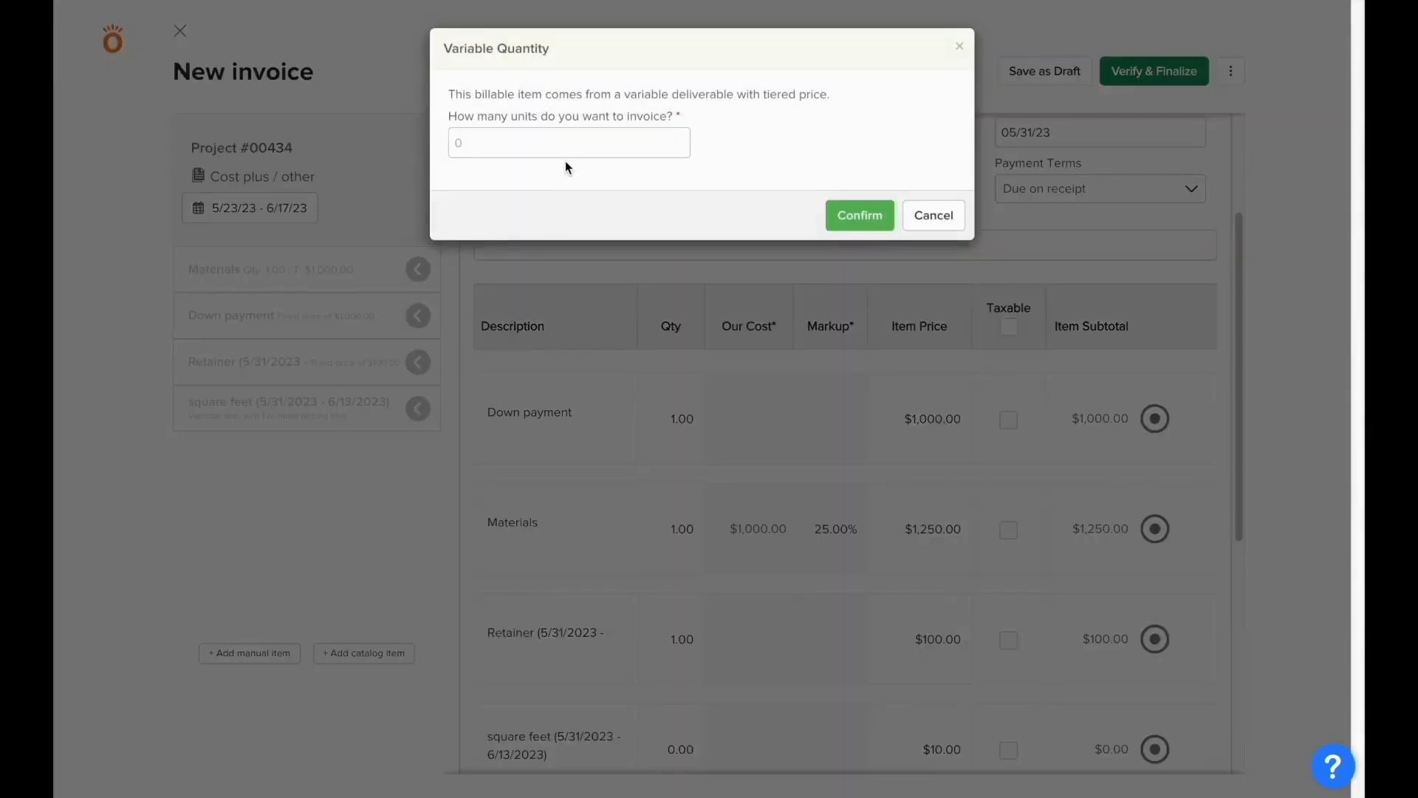
click(565, 151)
text(100)
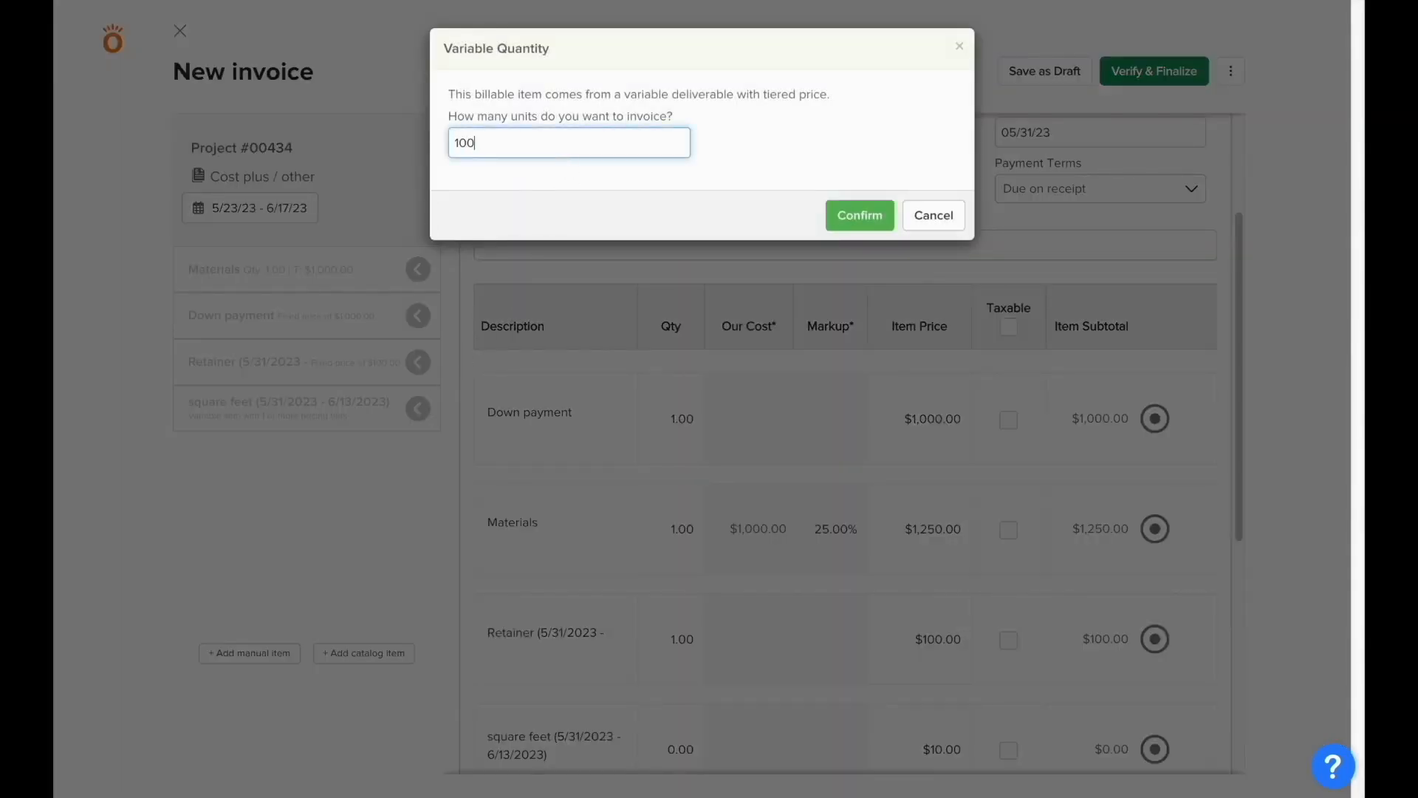
click(871, 215)
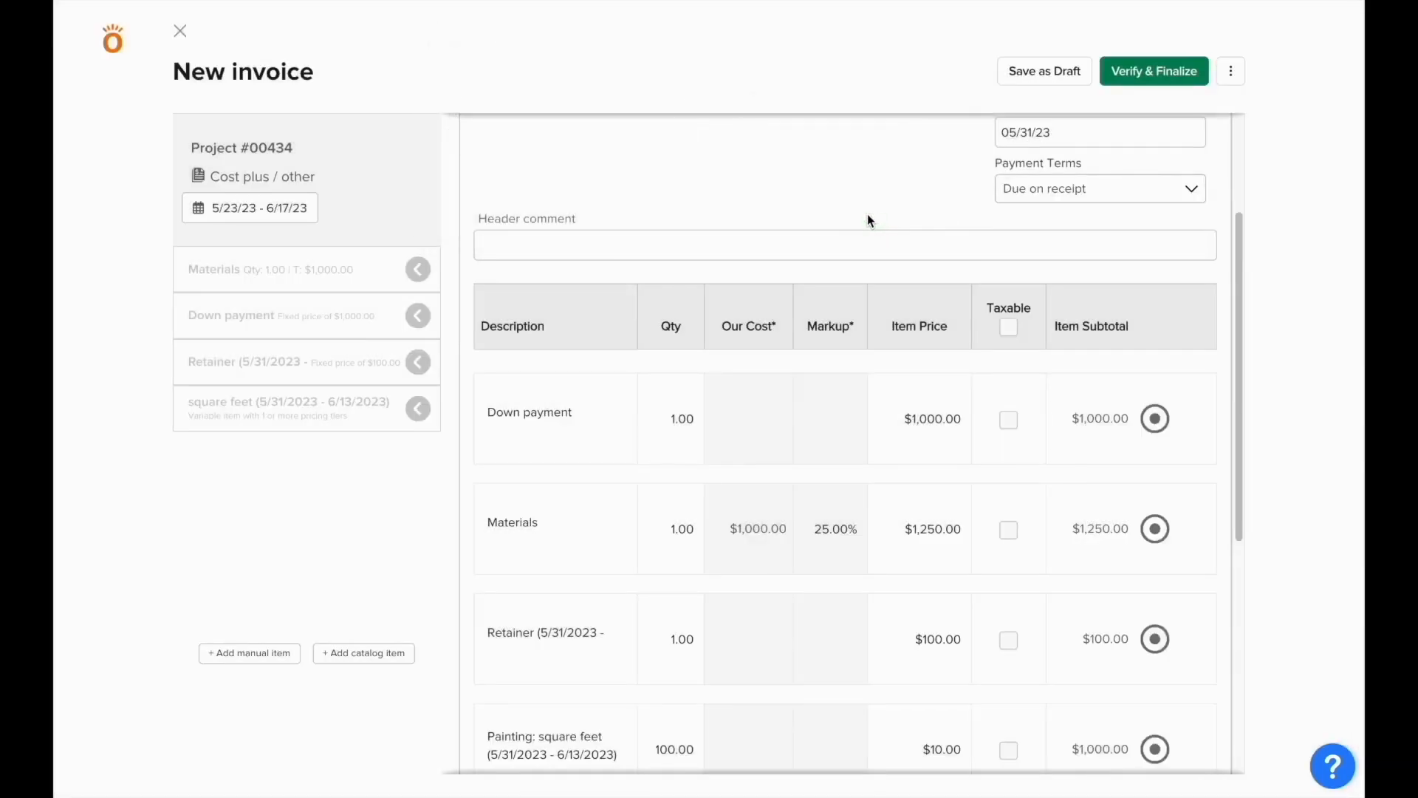
Step: Turn on Quote total price for the new Project #00435 proposal
scroll(867, 216, down, 2)
scroll(868, 215, down, 2)
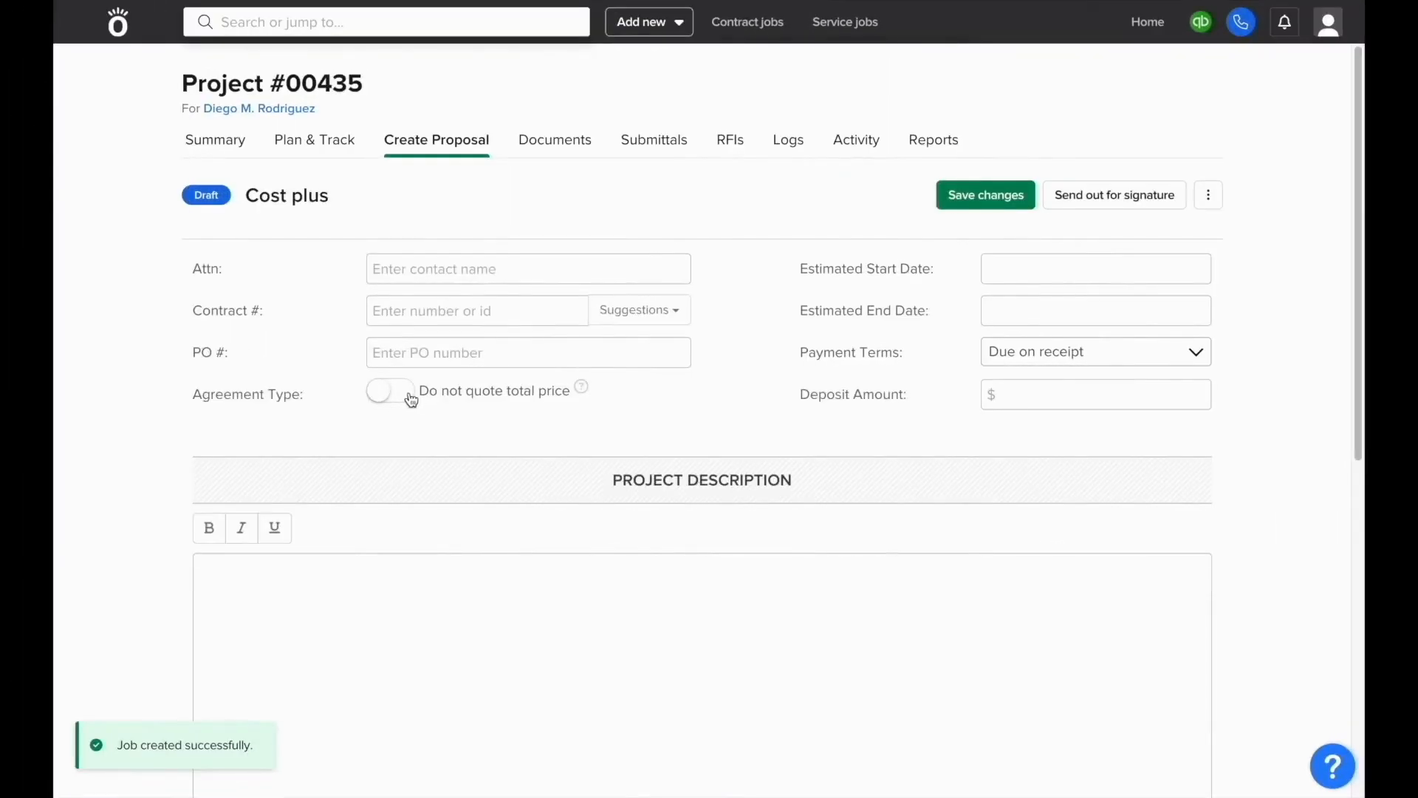
click(411, 399)
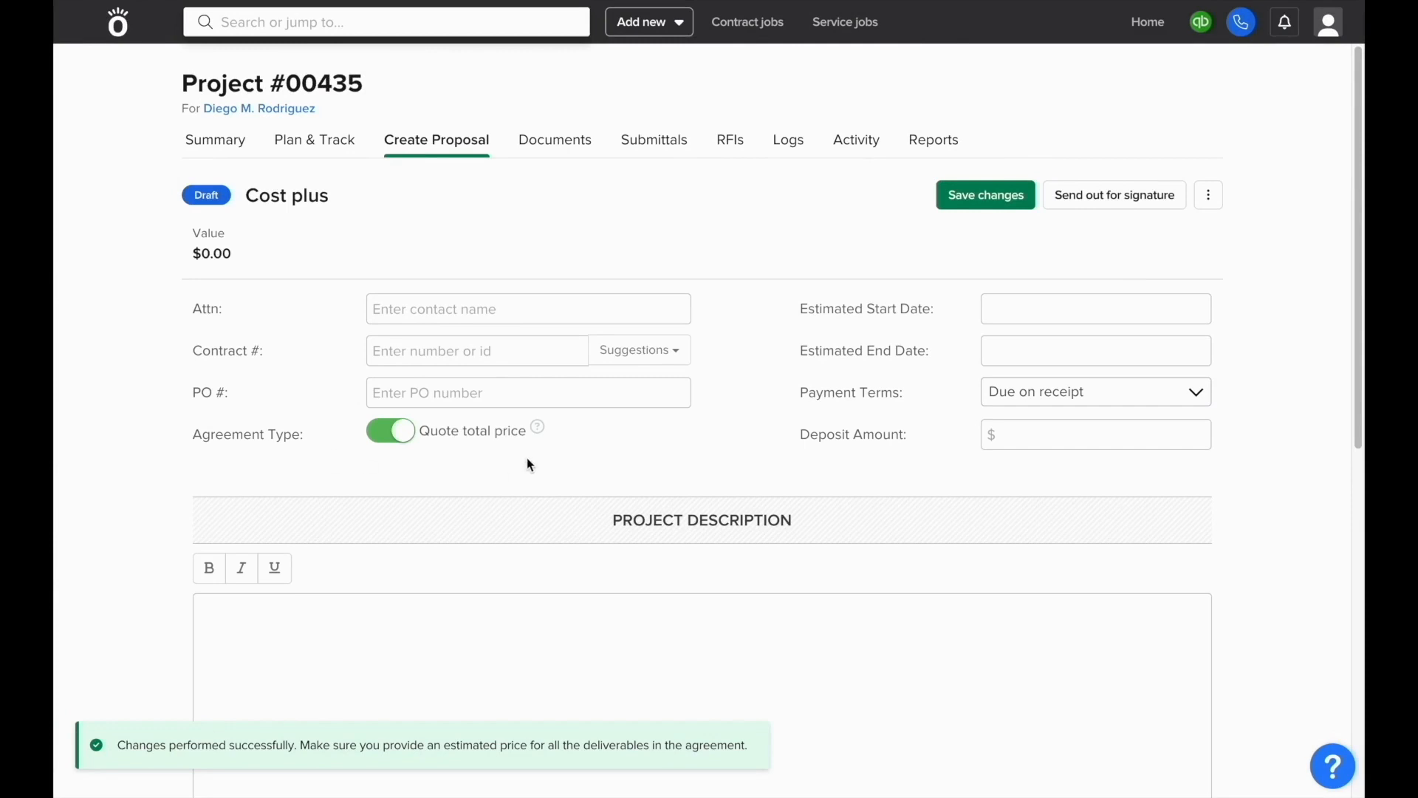
Step: Start a new deliverable from Project #00435's empty Deliverables section
scroll(530, 464, down, 5)
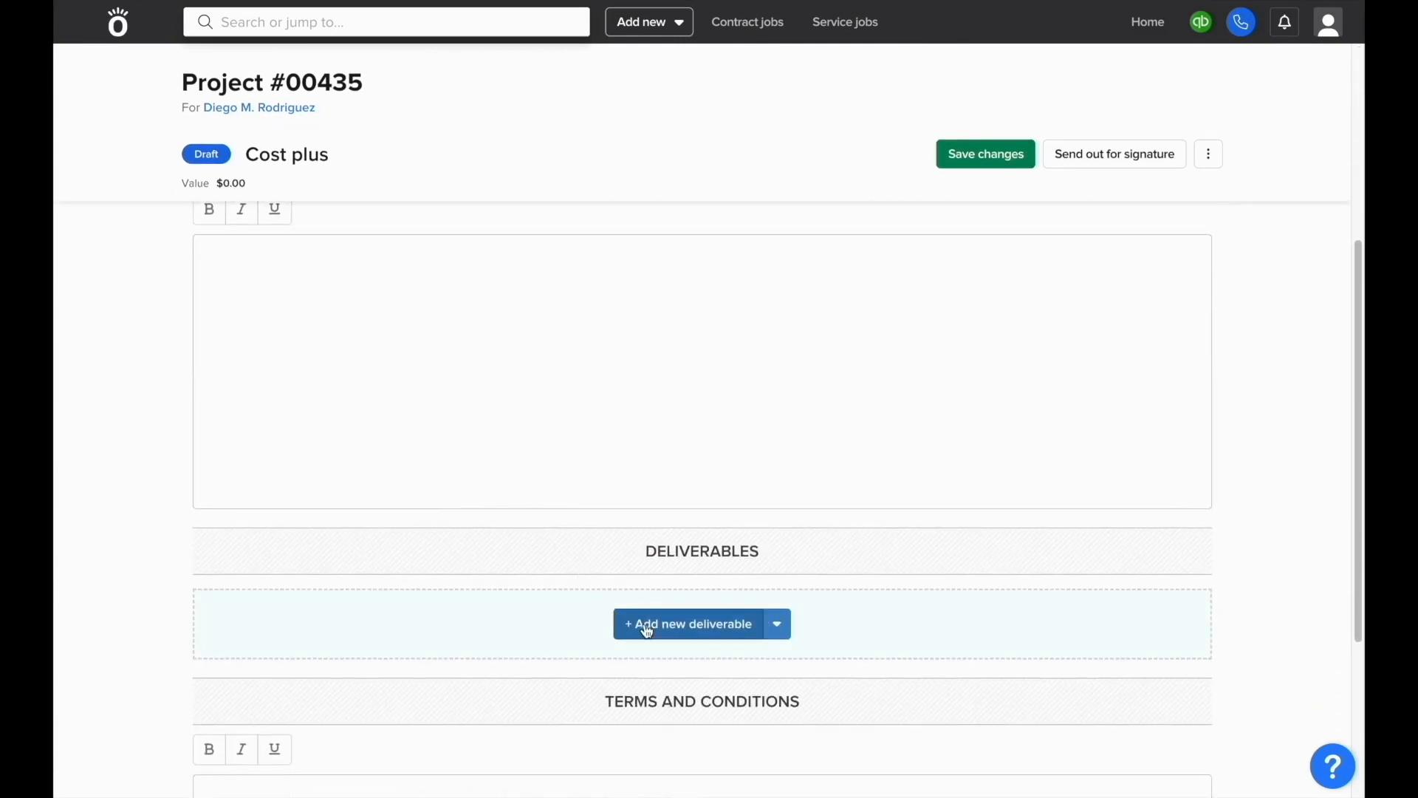
click(647, 626)
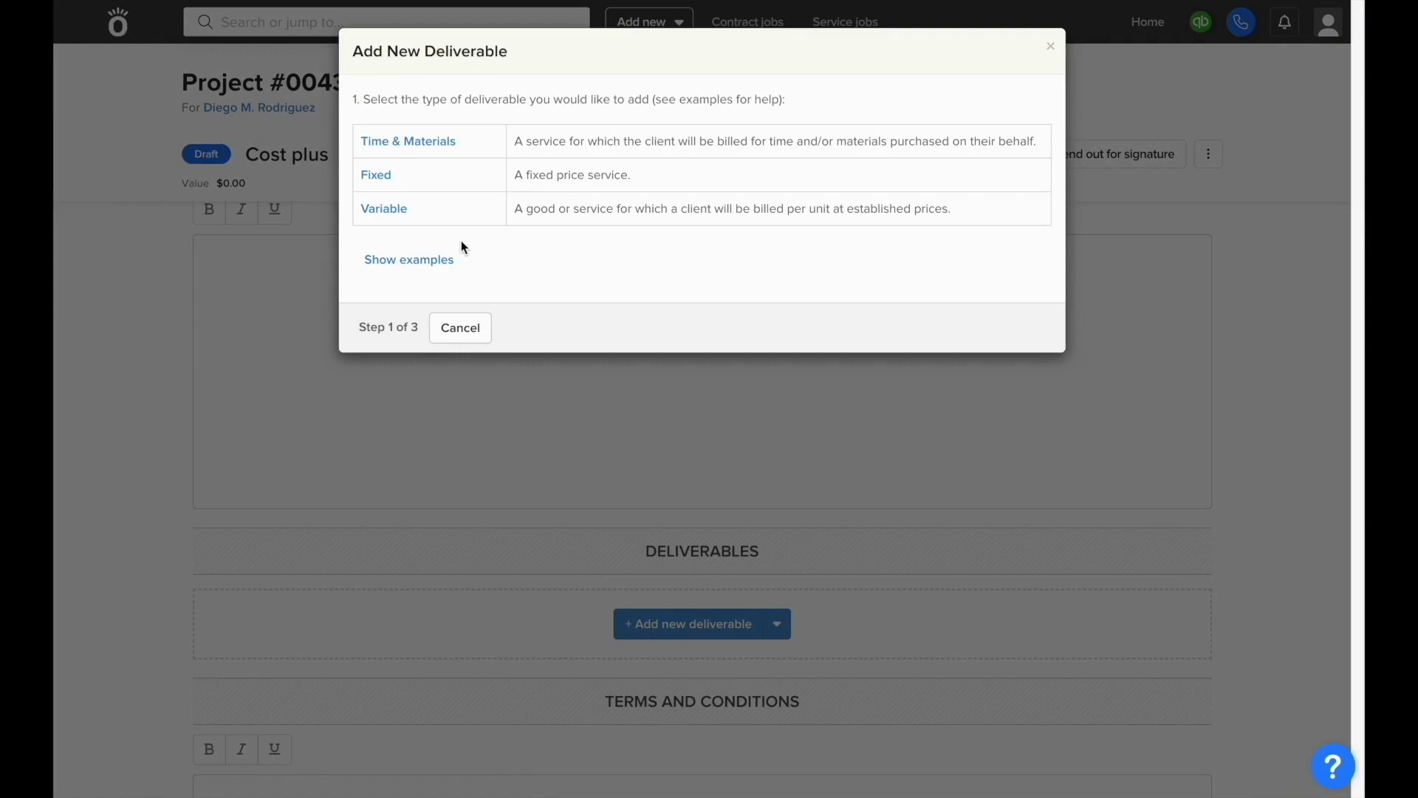
Step: Create a Time & Materials deliverable named Framing
click(428, 140)
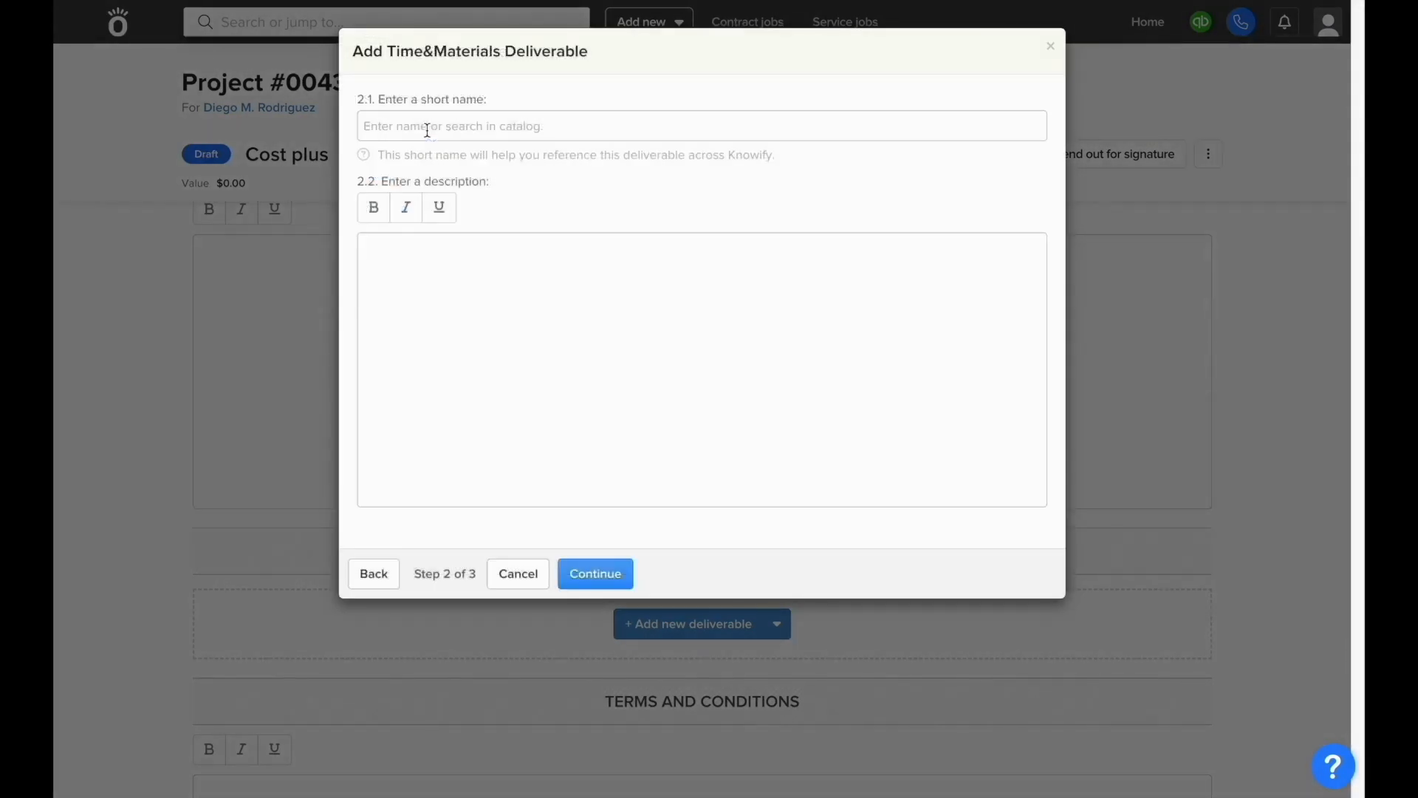
click(426, 131)
text(Framing)
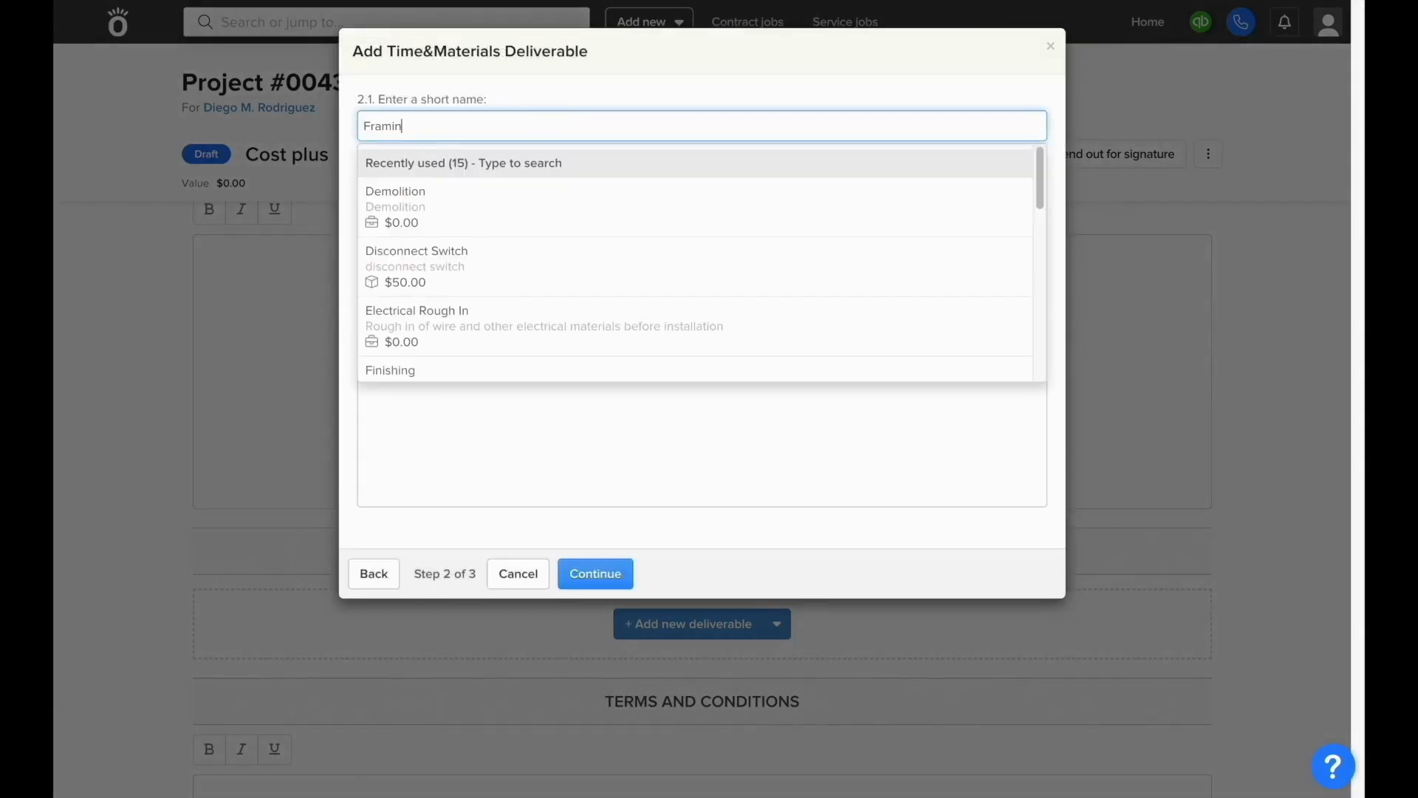
key(Tab)
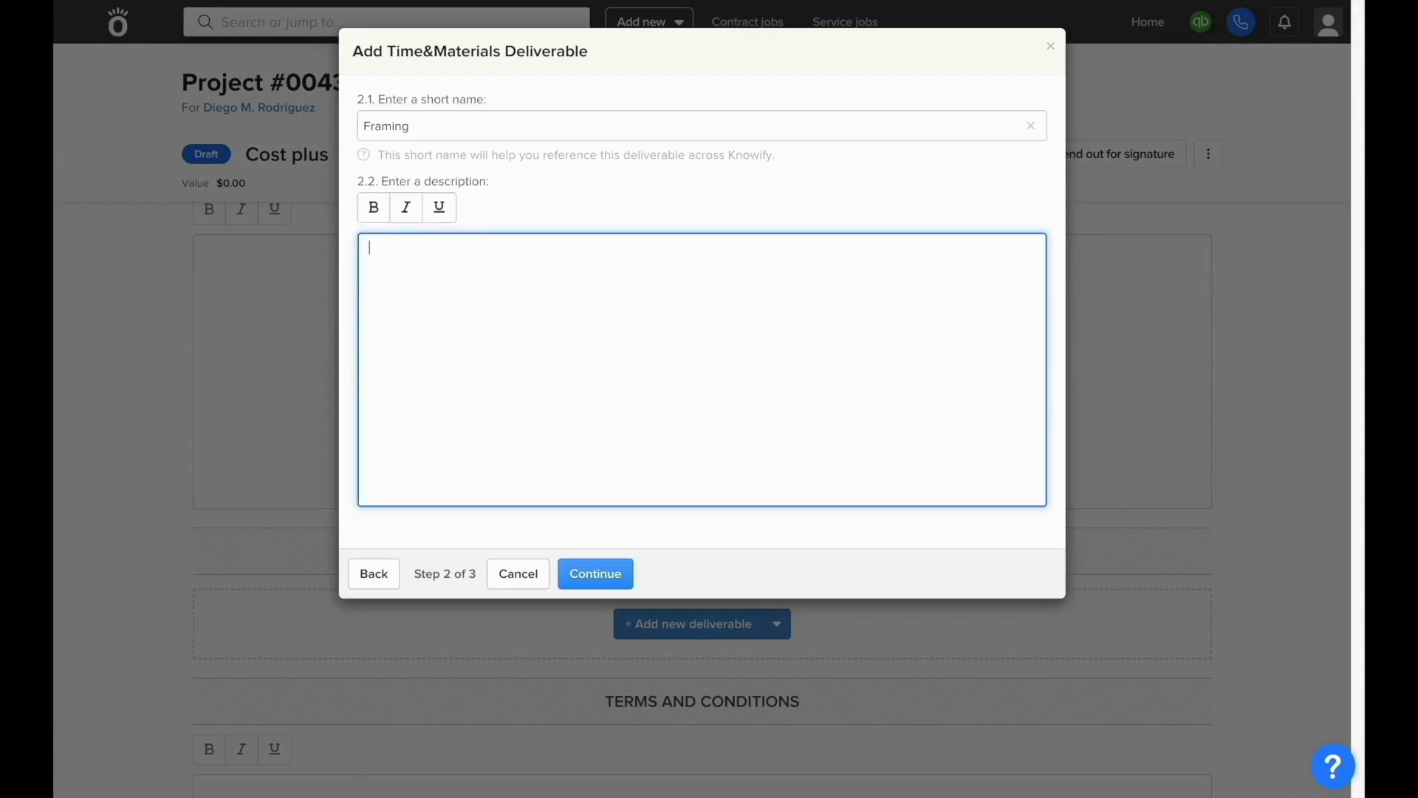
click(604, 563)
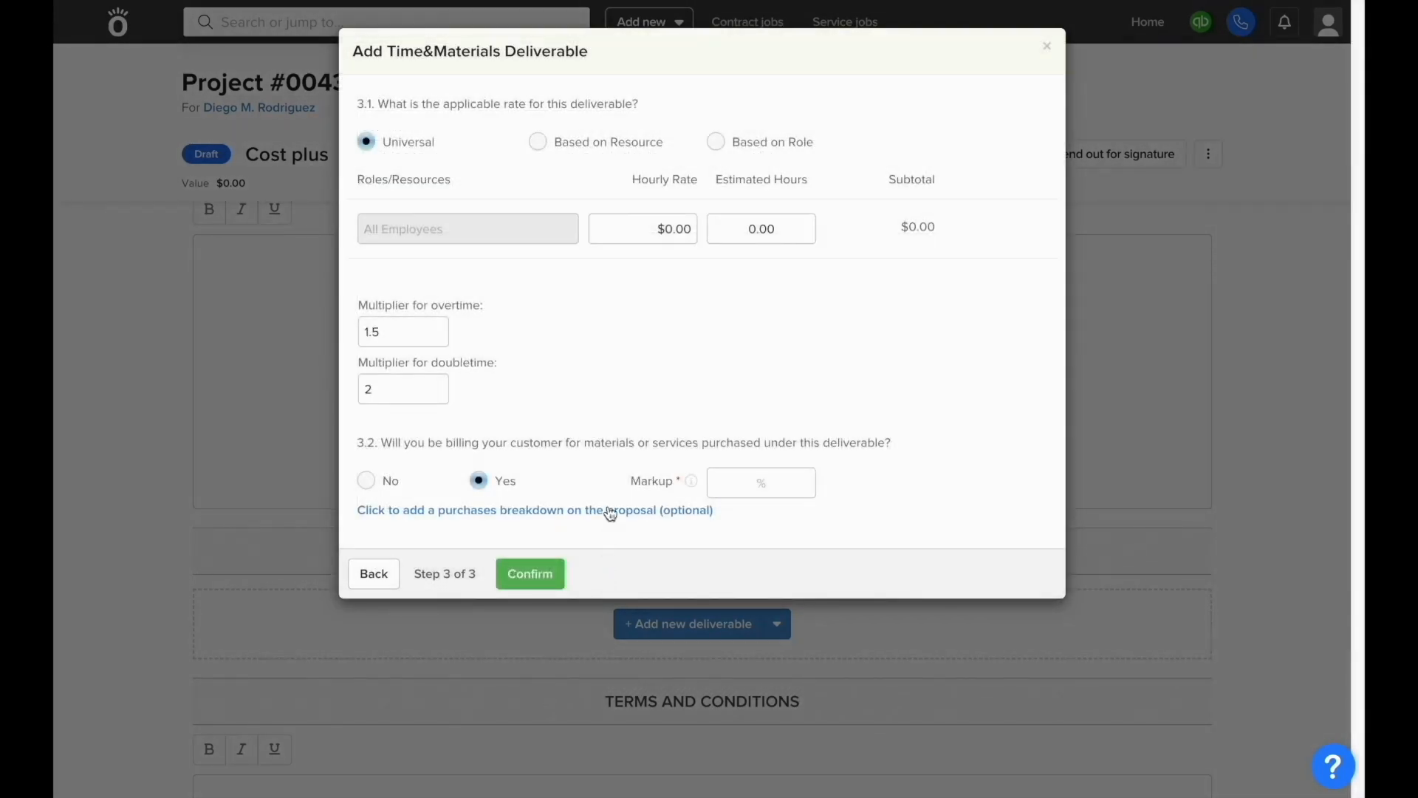
Step: Set Framing labour to $80 per hour for 120 hours with a 25% markup
click(669, 236)
text(80)
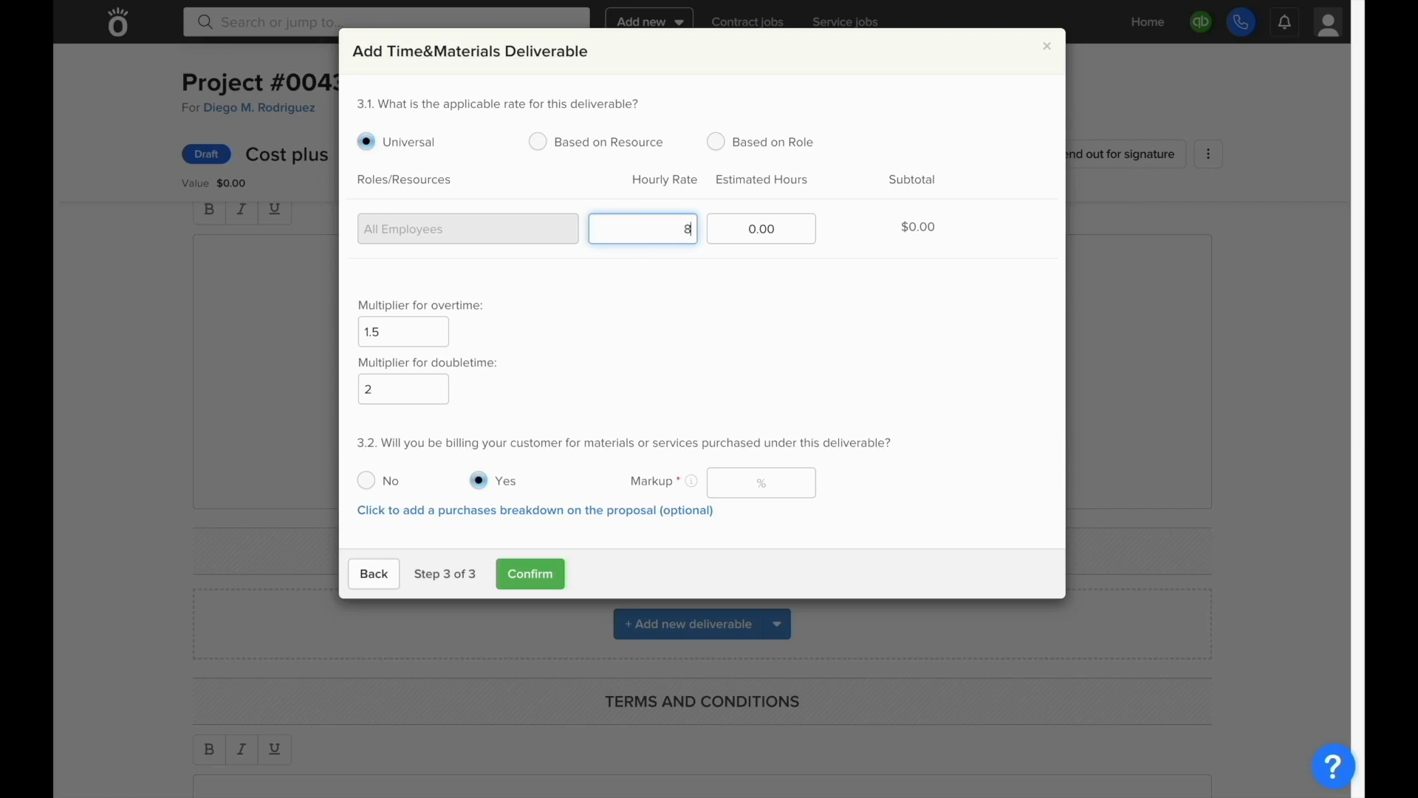
key(Tab)
text(120)
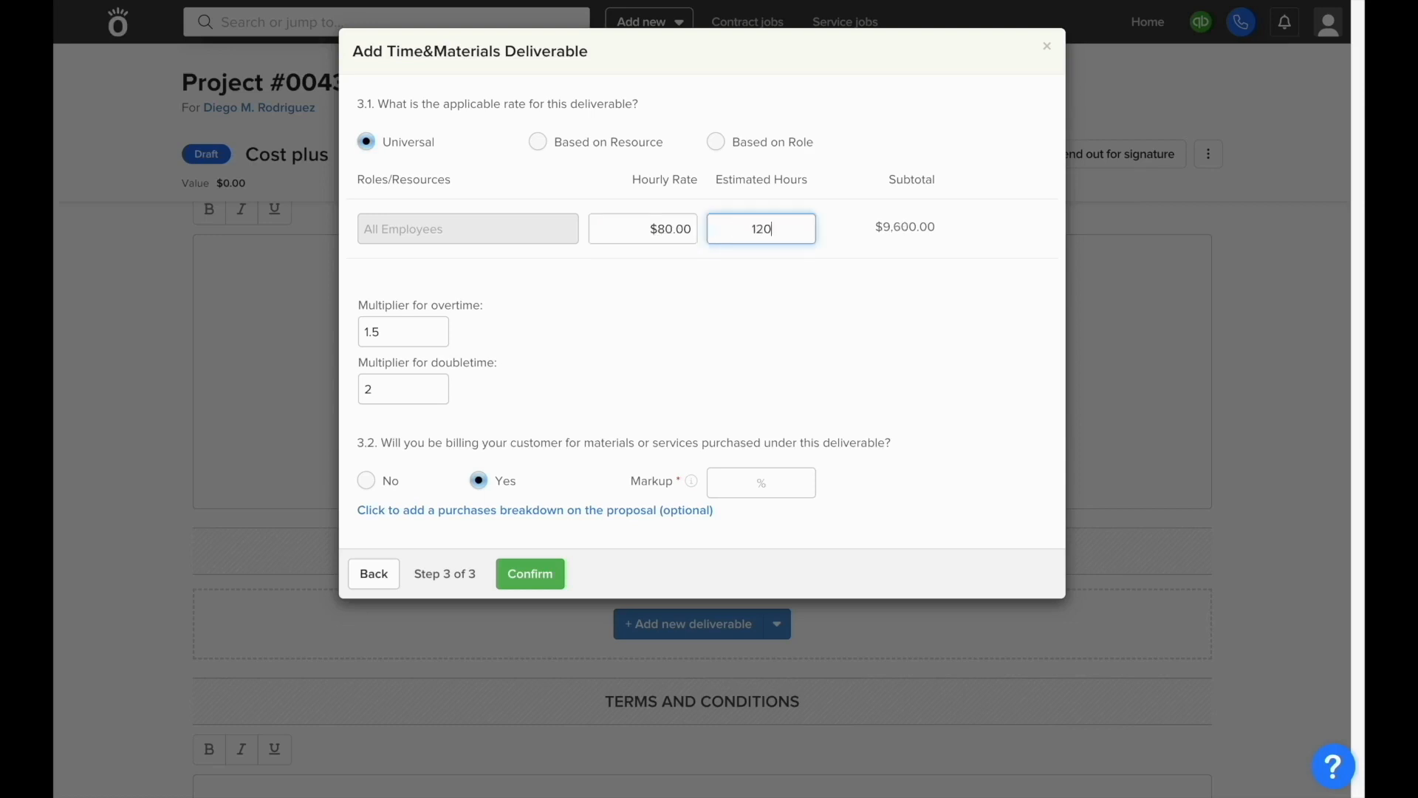
click(739, 258)
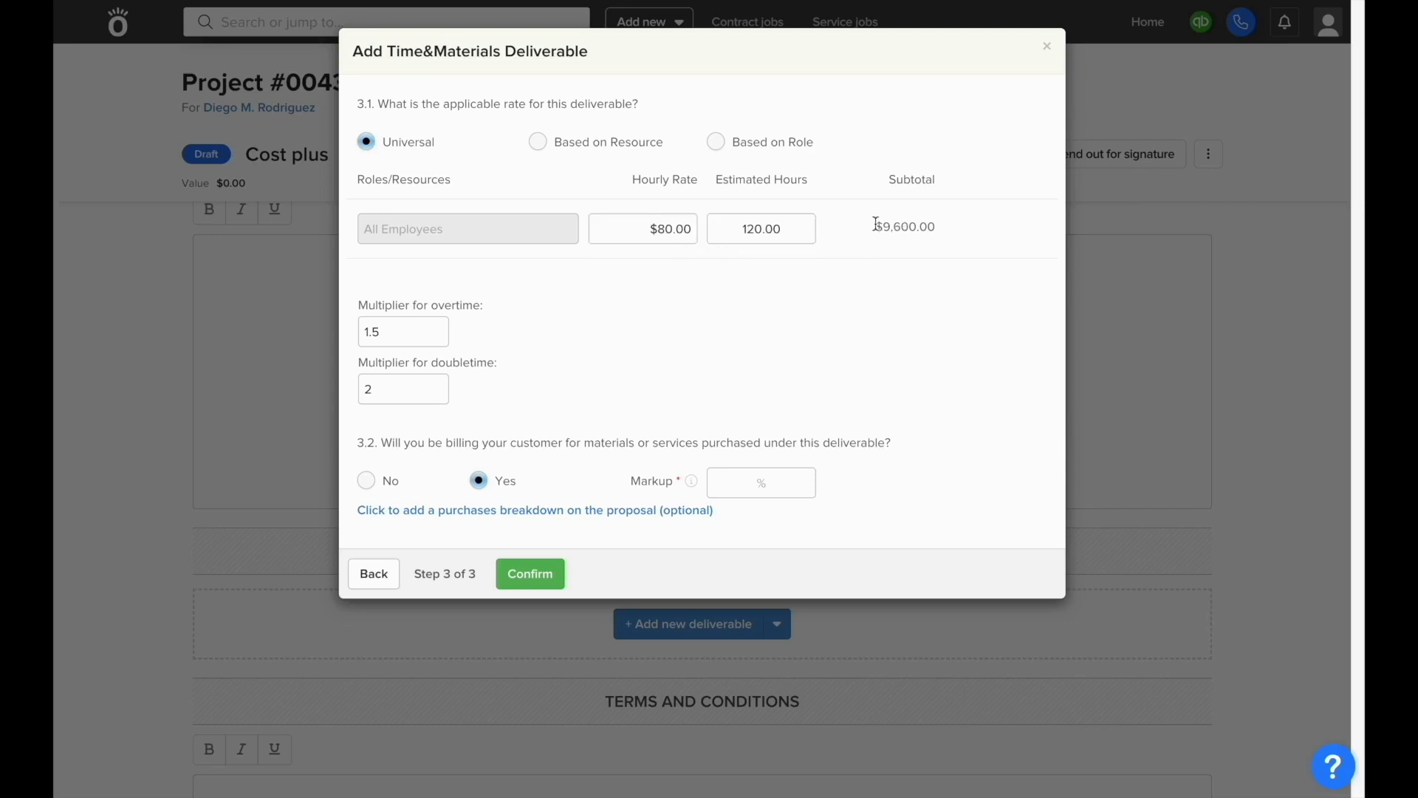
drag(876, 224, 937, 227)
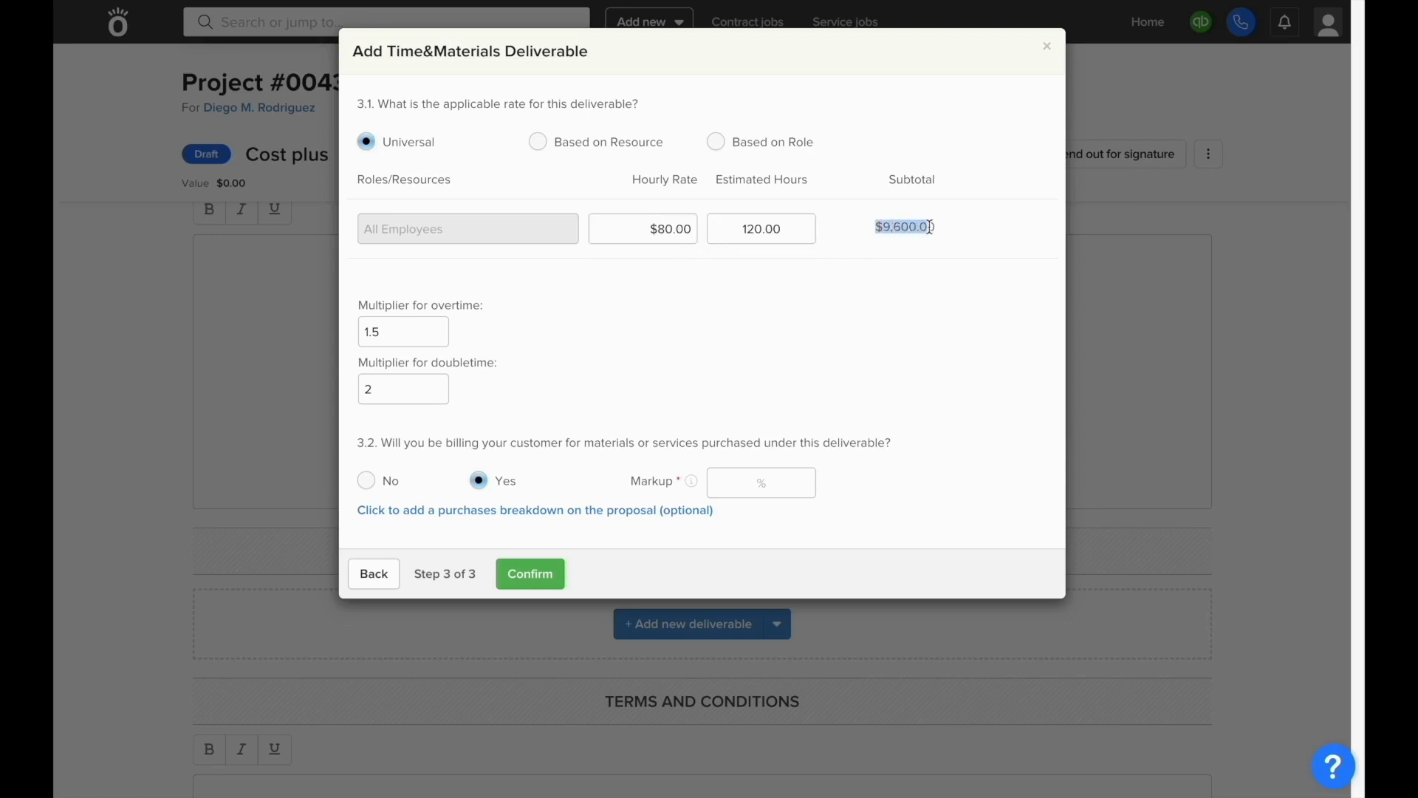
click(957, 265)
click(760, 484)
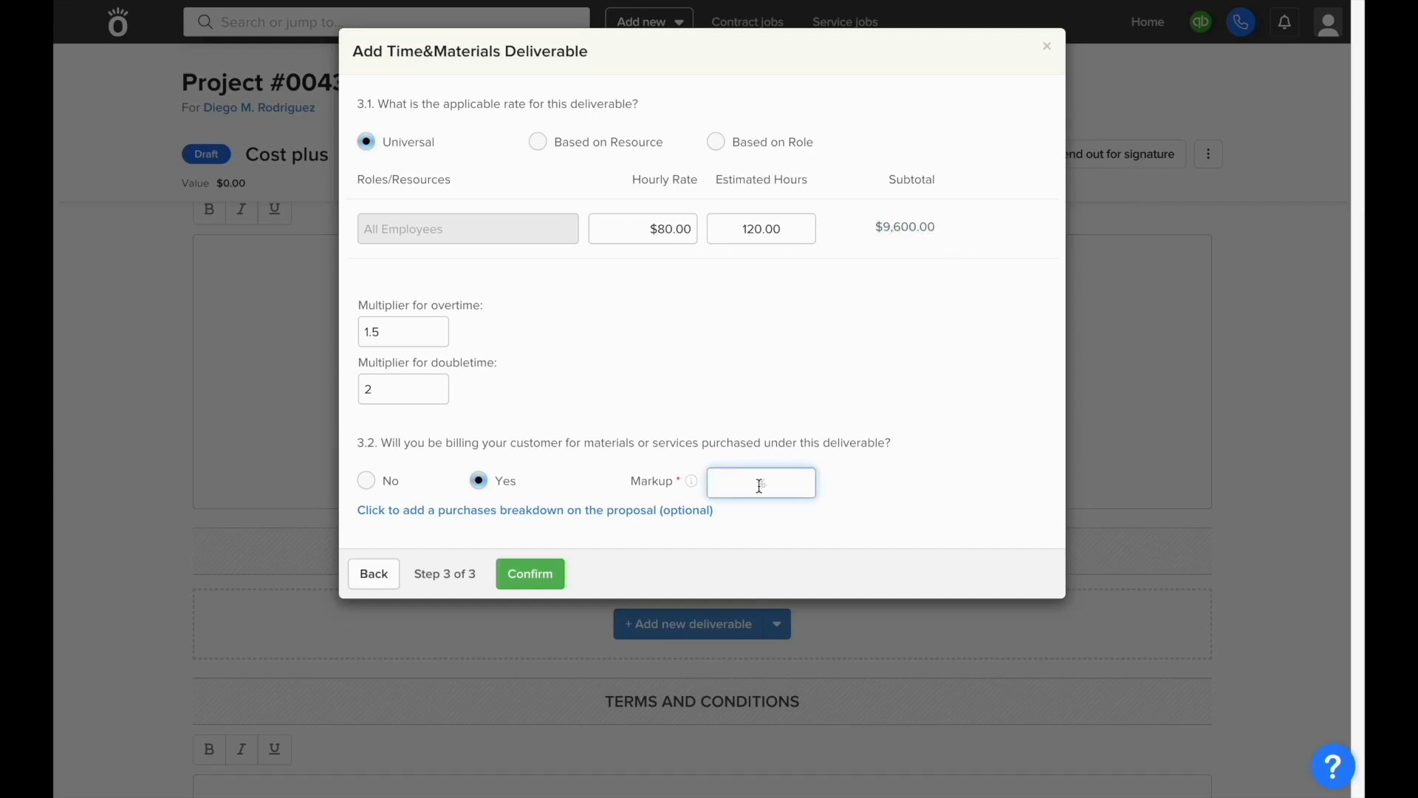
text(25)
click(768, 519)
Step: Add 250 Lumber 2x4 8' Studs and 100 OSB 4x8 sheets from the catalog
click(705, 511)
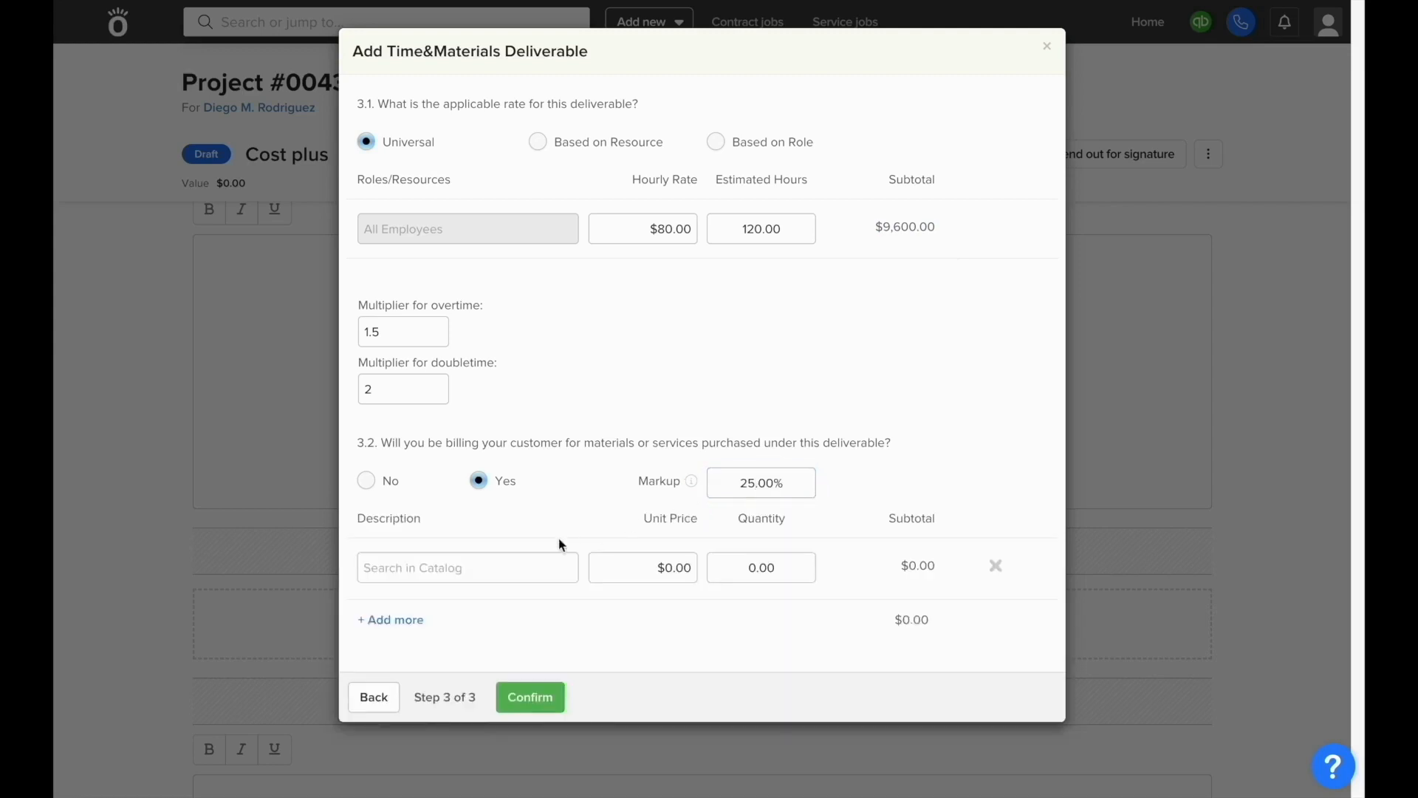
click(539, 565)
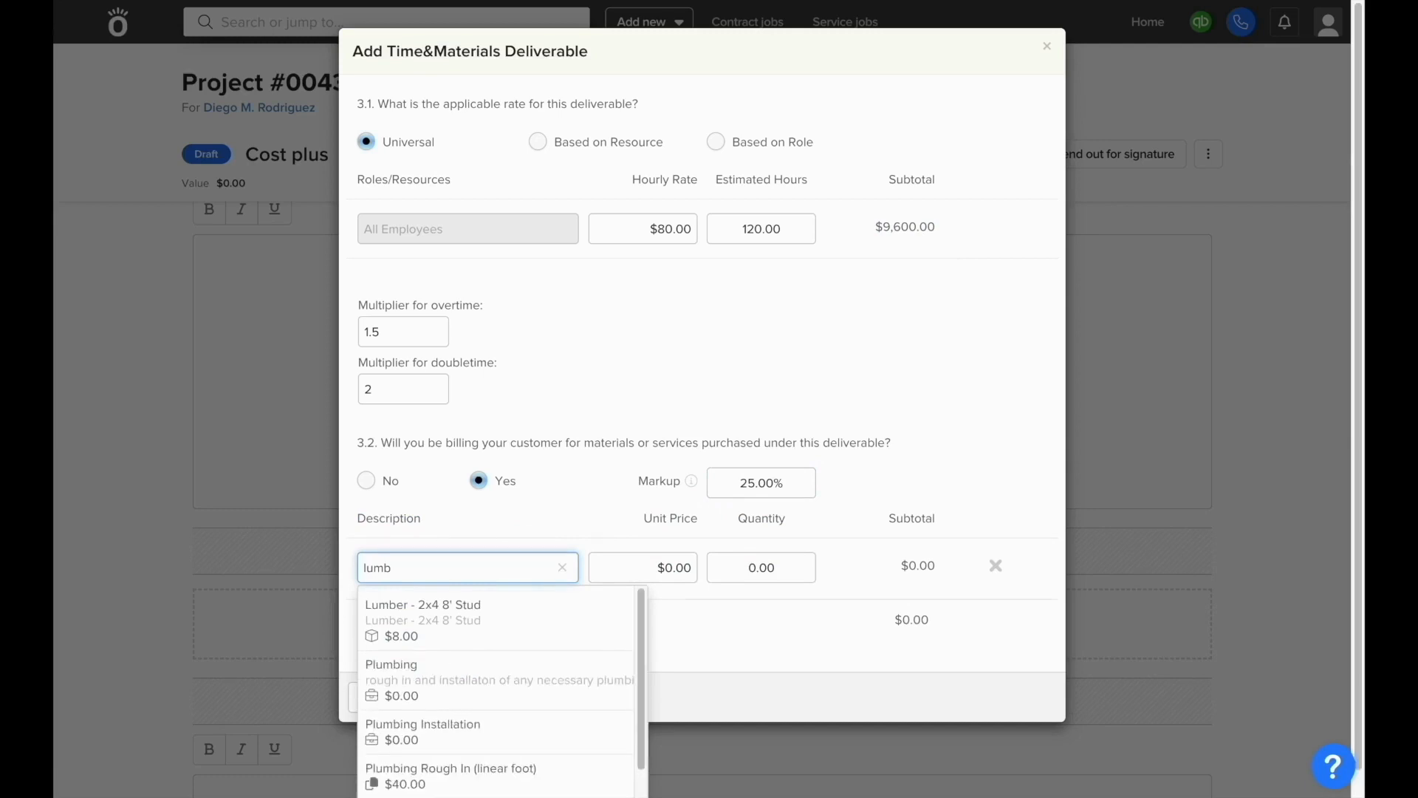
click(527, 617)
click(764, 565)
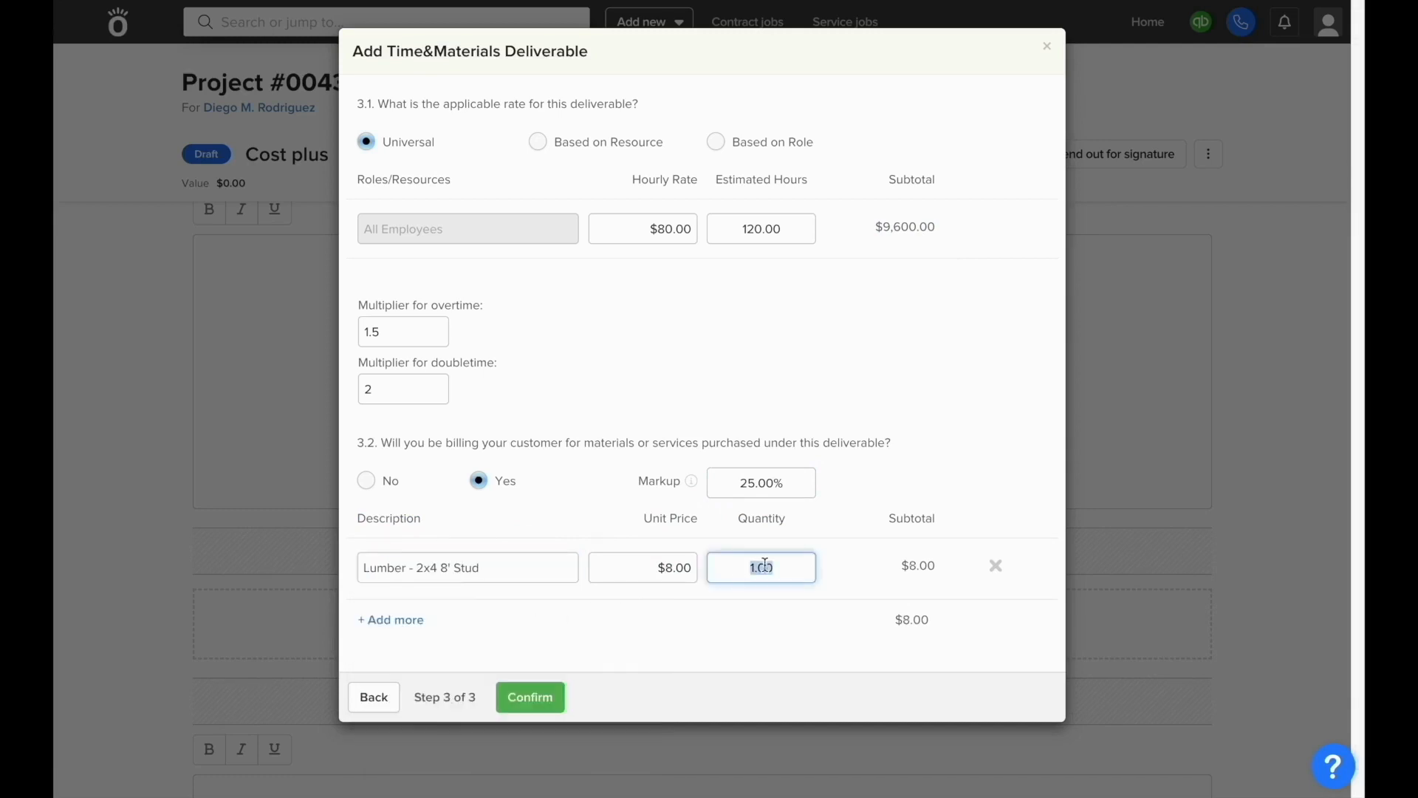
text(250)
click(408, 620)
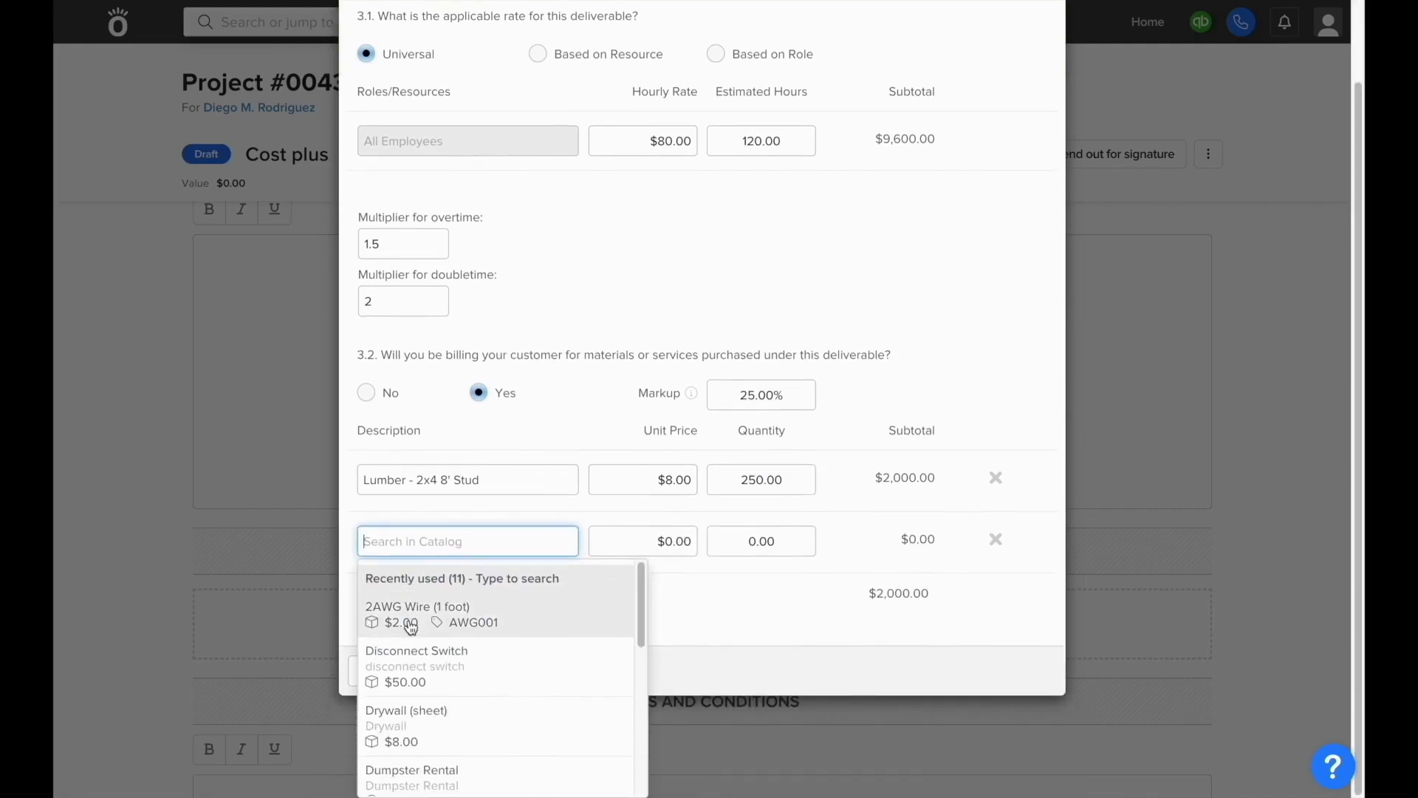
text(osb)
click(412, 667)
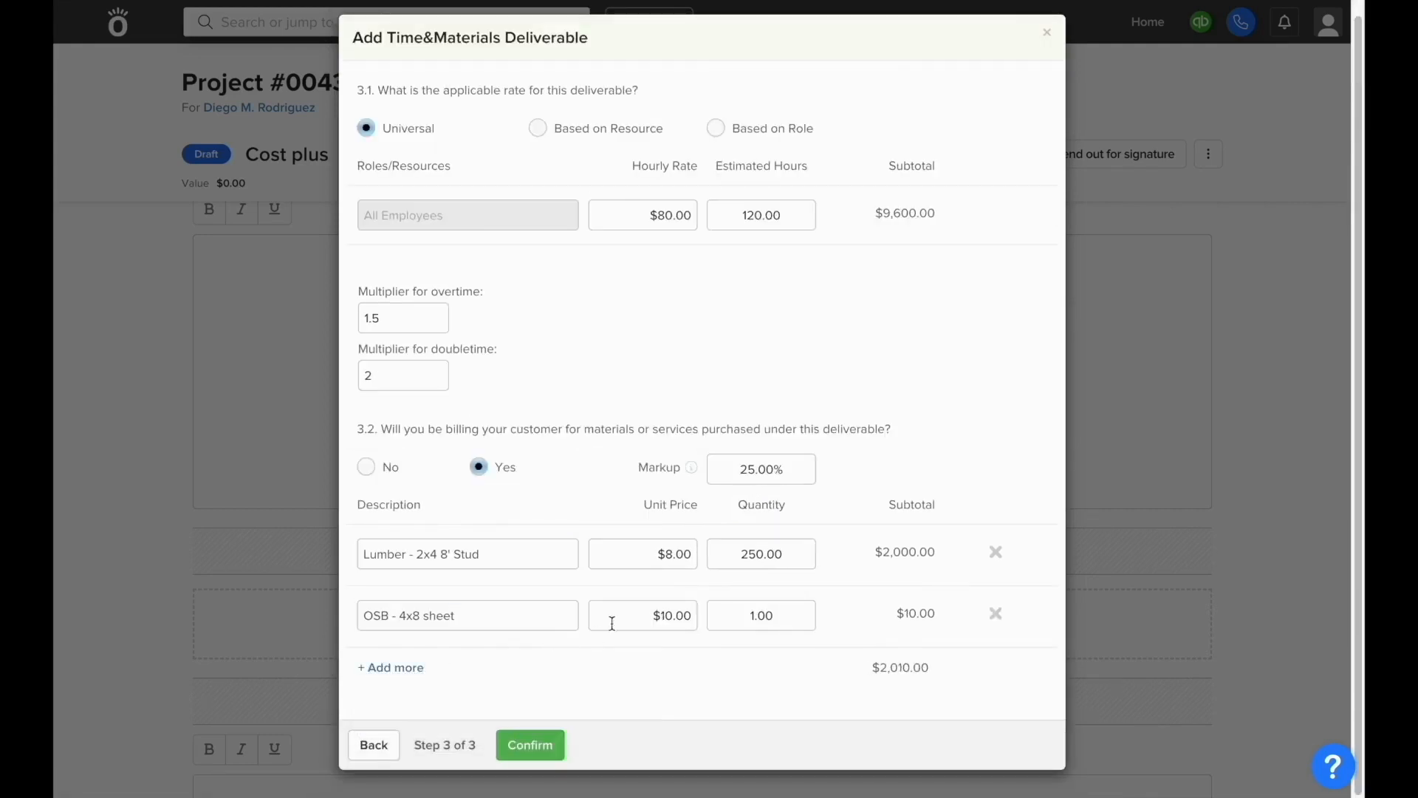
click(742, 615)
double_click(743, 614)
text(100)
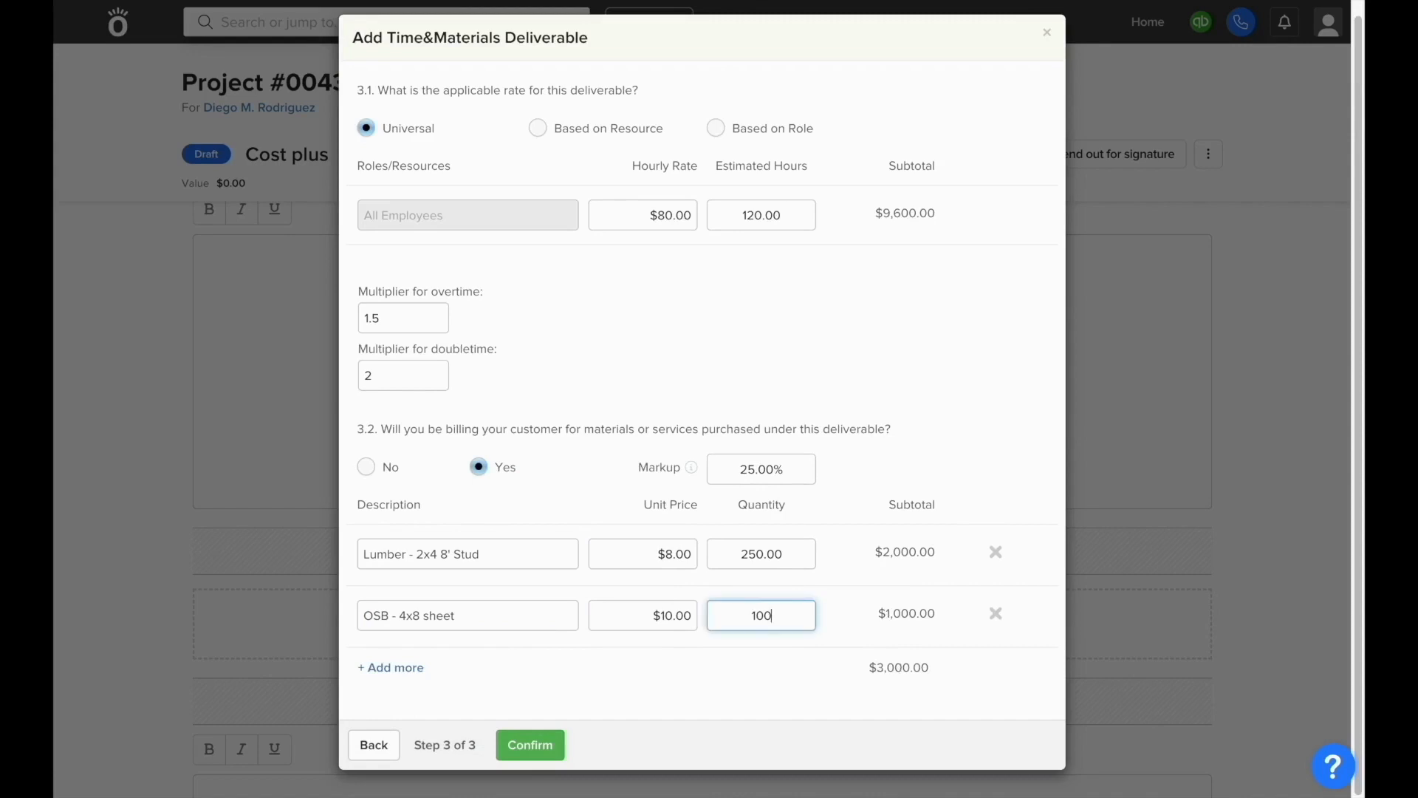
Step: Add 50 boxes of 16p nails, bringing materials to $3,500.00, and save the deliverable
click(391, 667)
text(nail)
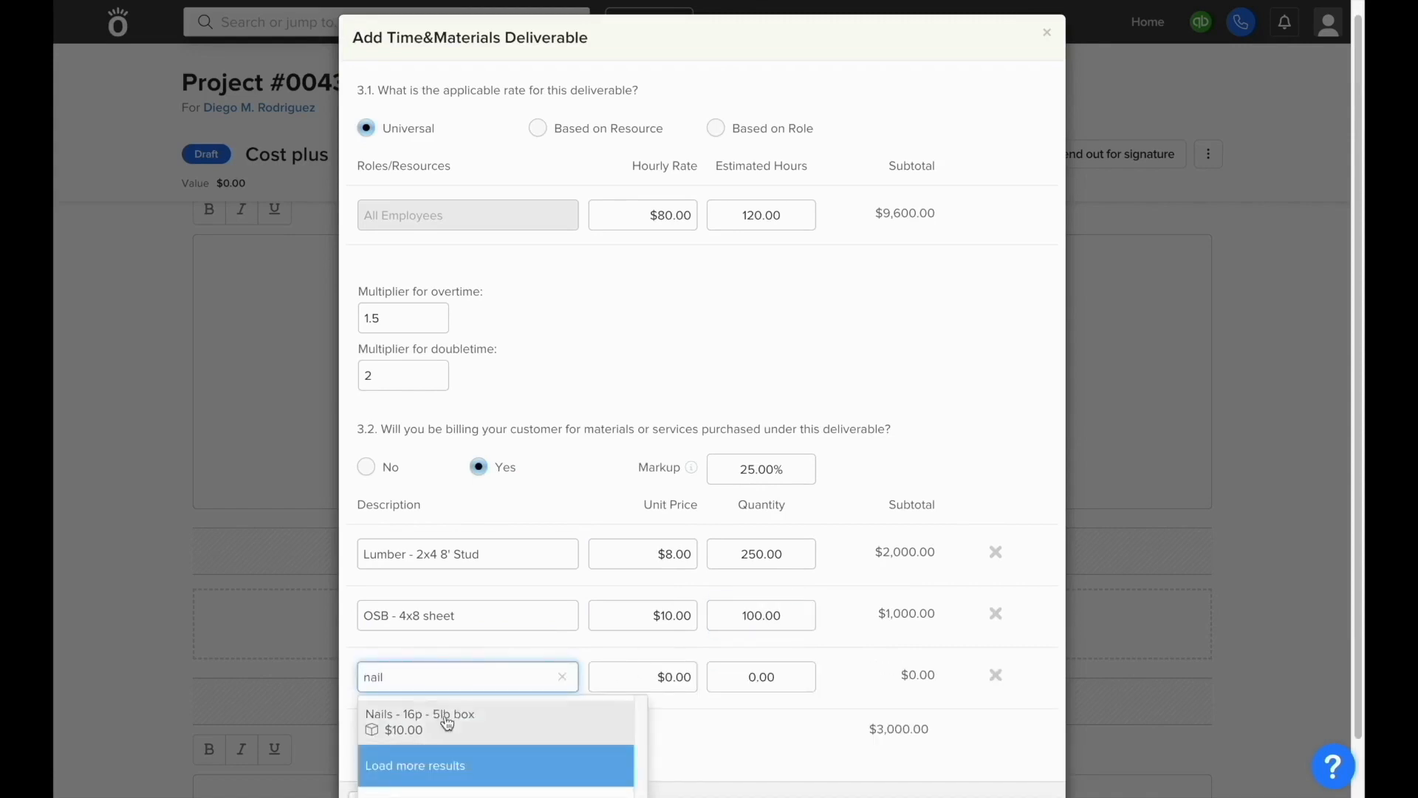
click(447, 724)
click(799, 668)
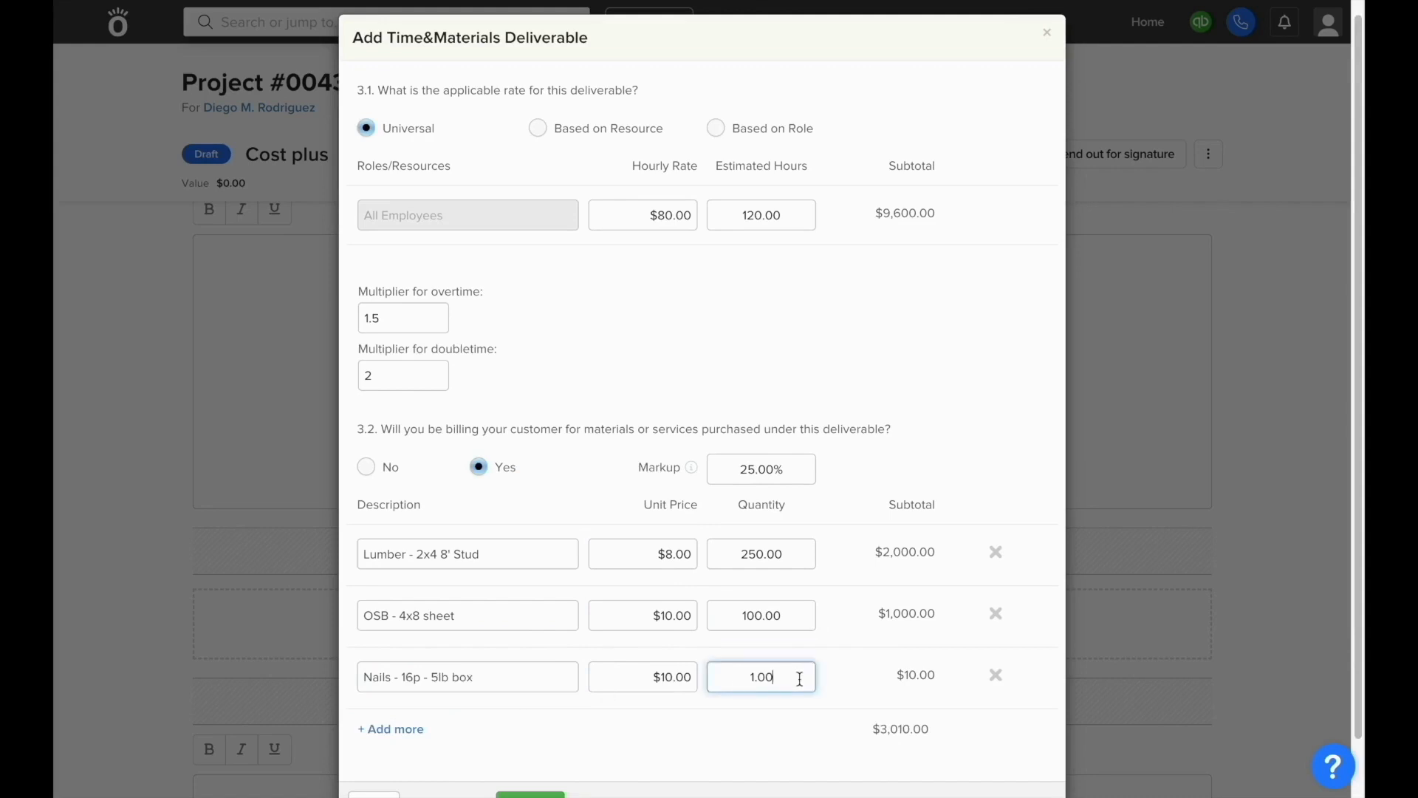
double_click(799, 668)
text(50)
scroll(863, 705, down, 1)
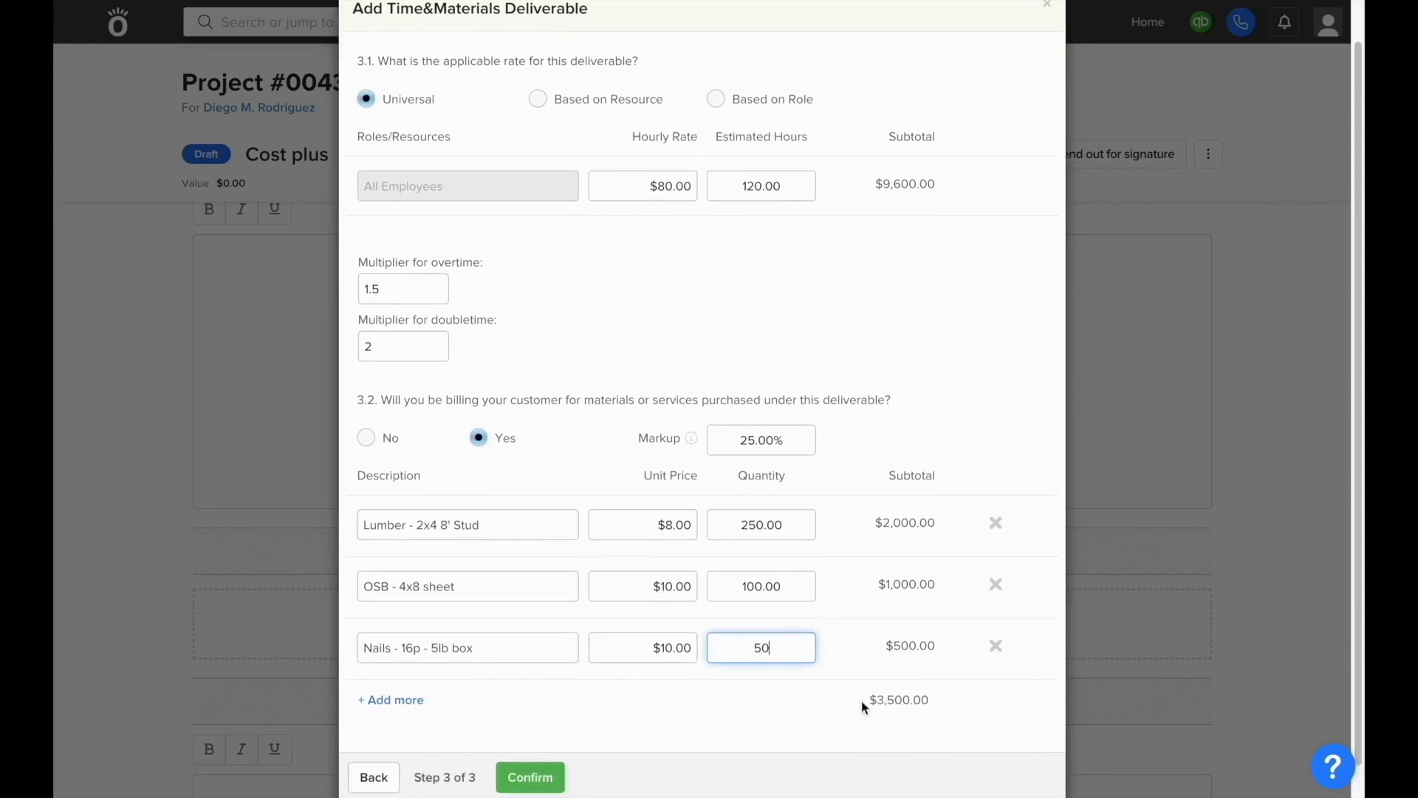
drag(871, 699, 935, 705)
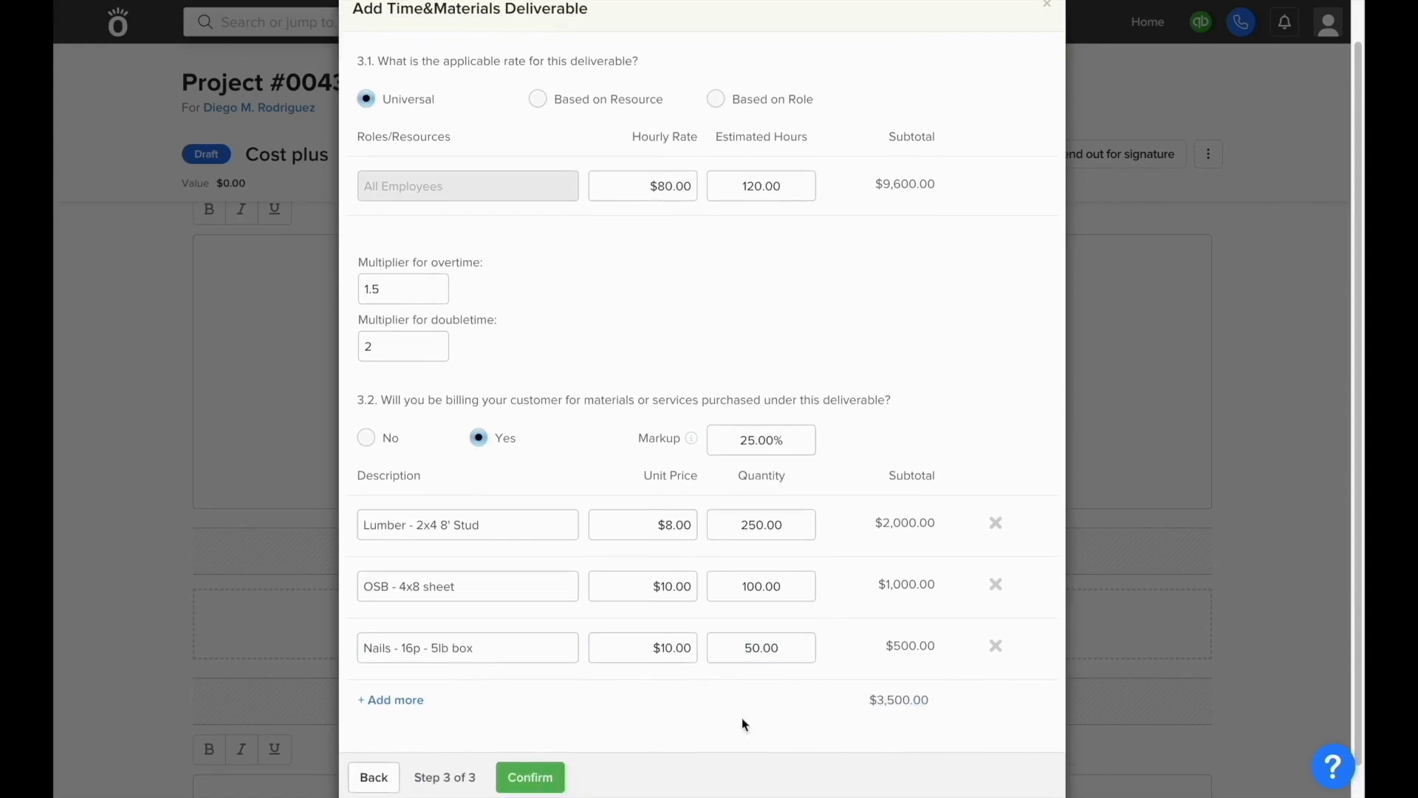
click(533, 776)
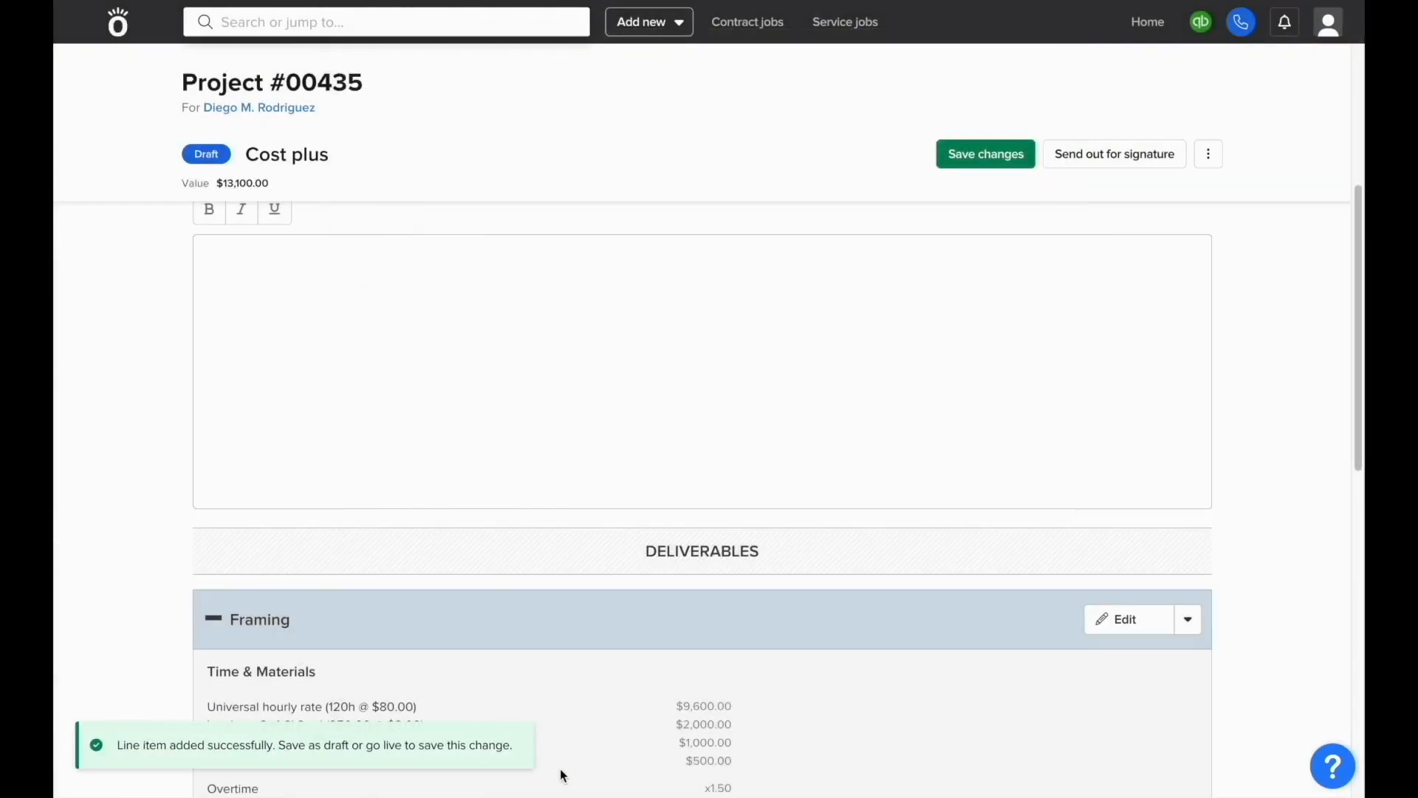
Step: Preview the $13,100.00 estimate document and close it
click(1209, 154)
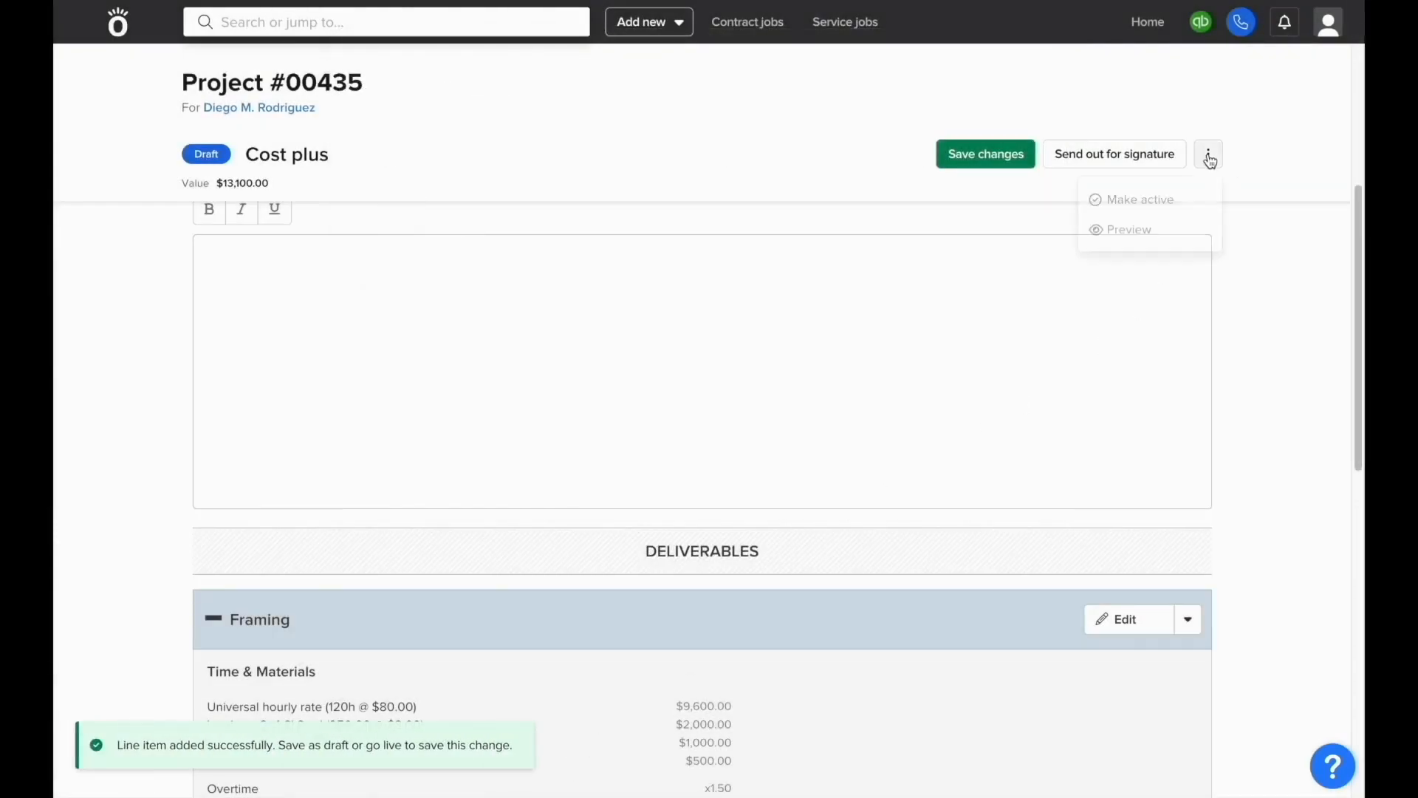
click(1174, 220)
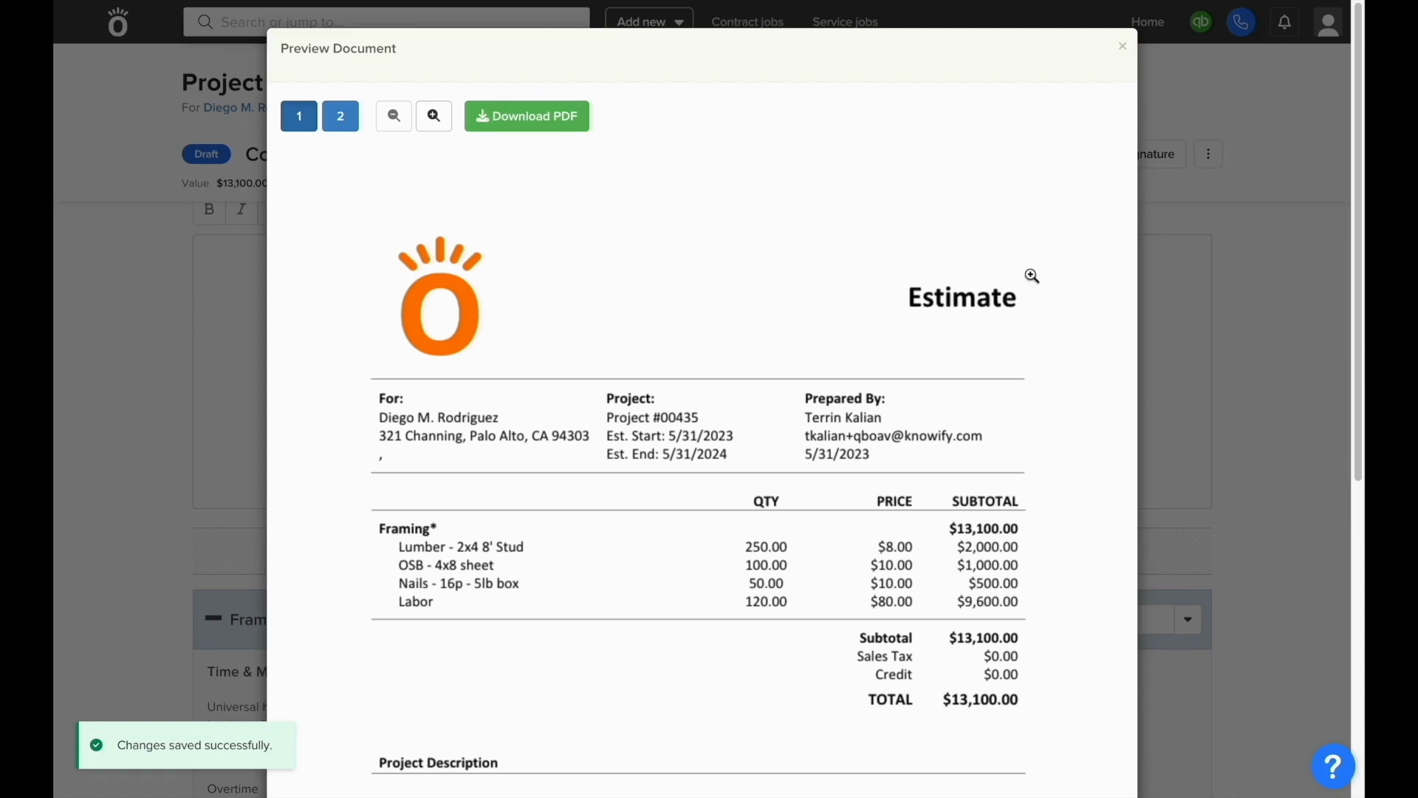
scroll(1032, 275, down, 3)
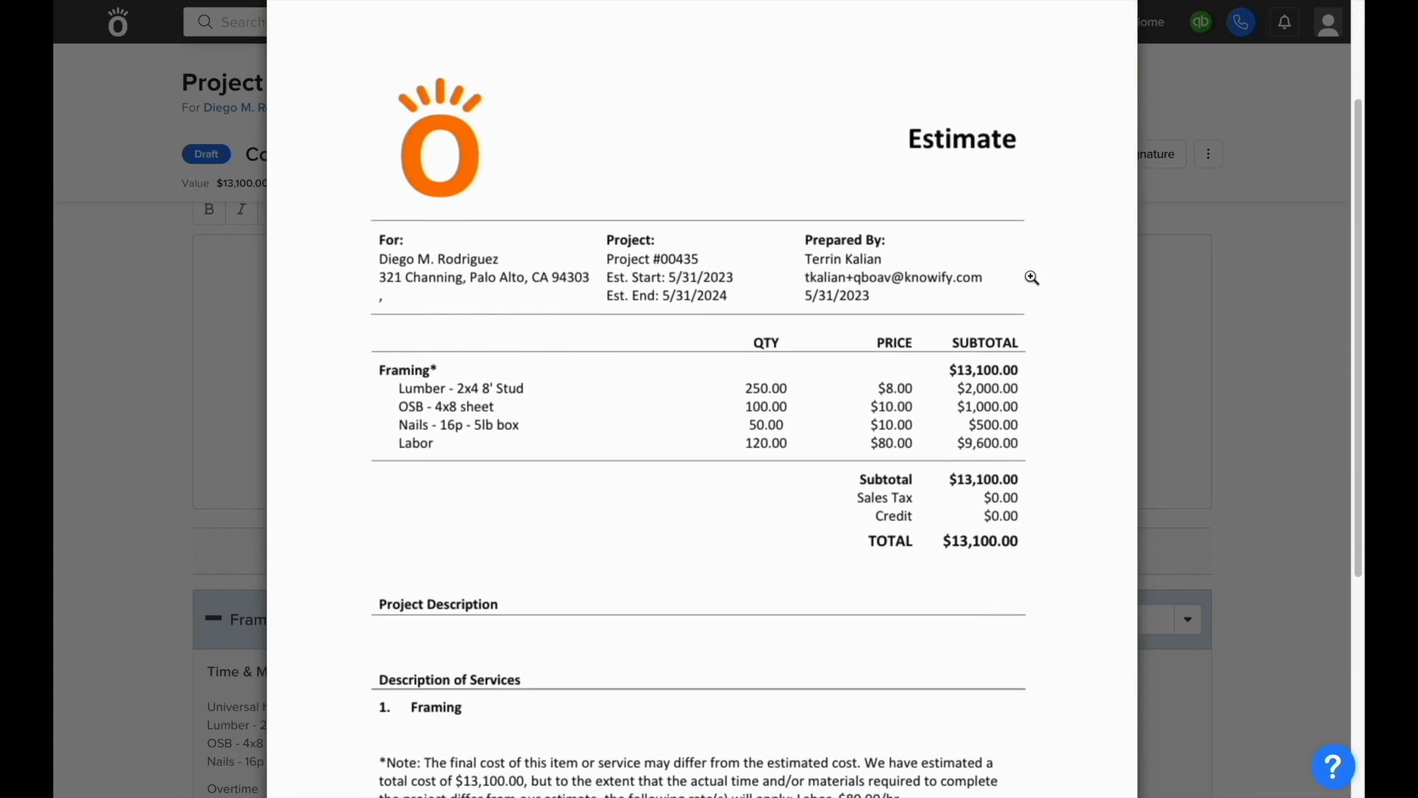
scroll(1032, 275, down, 3)
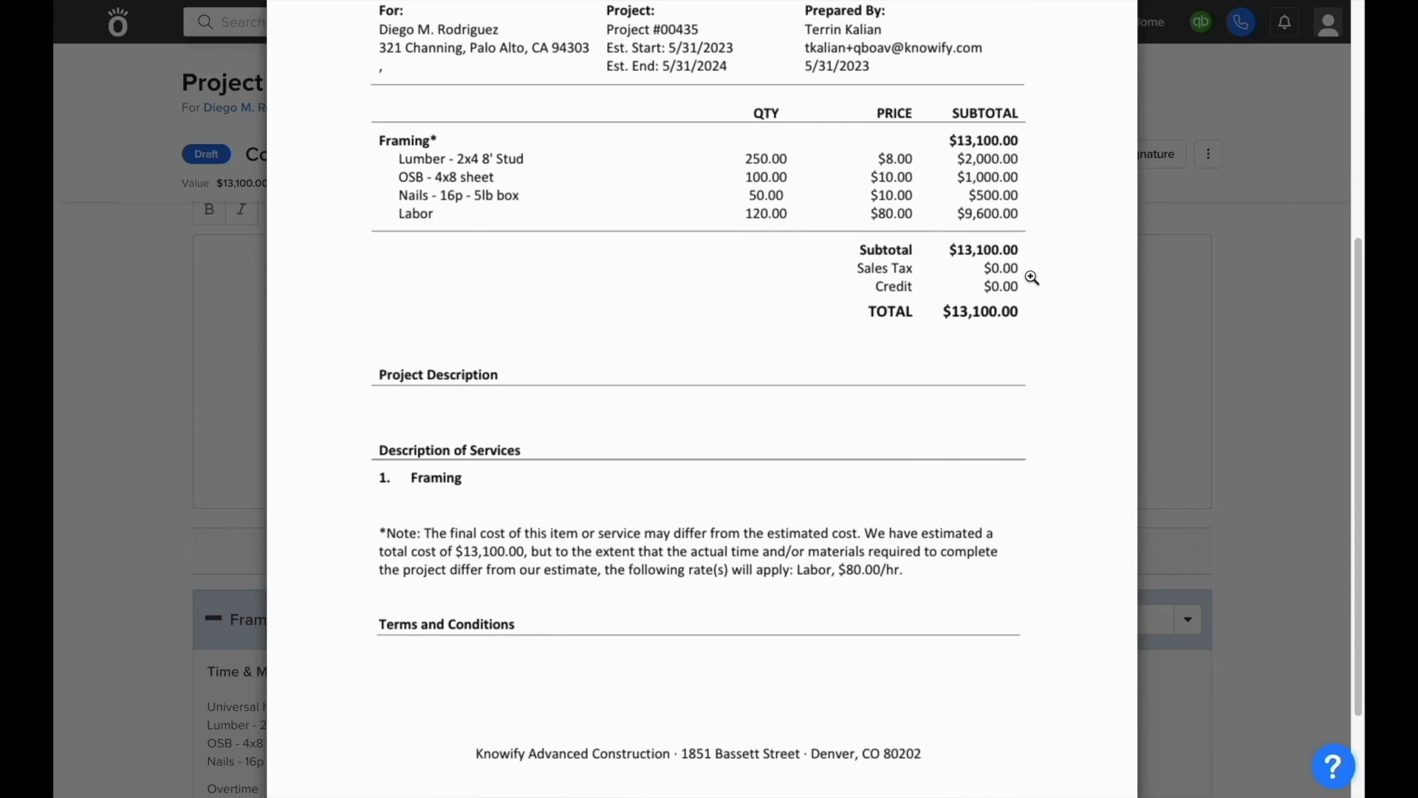
click(1189, 329)
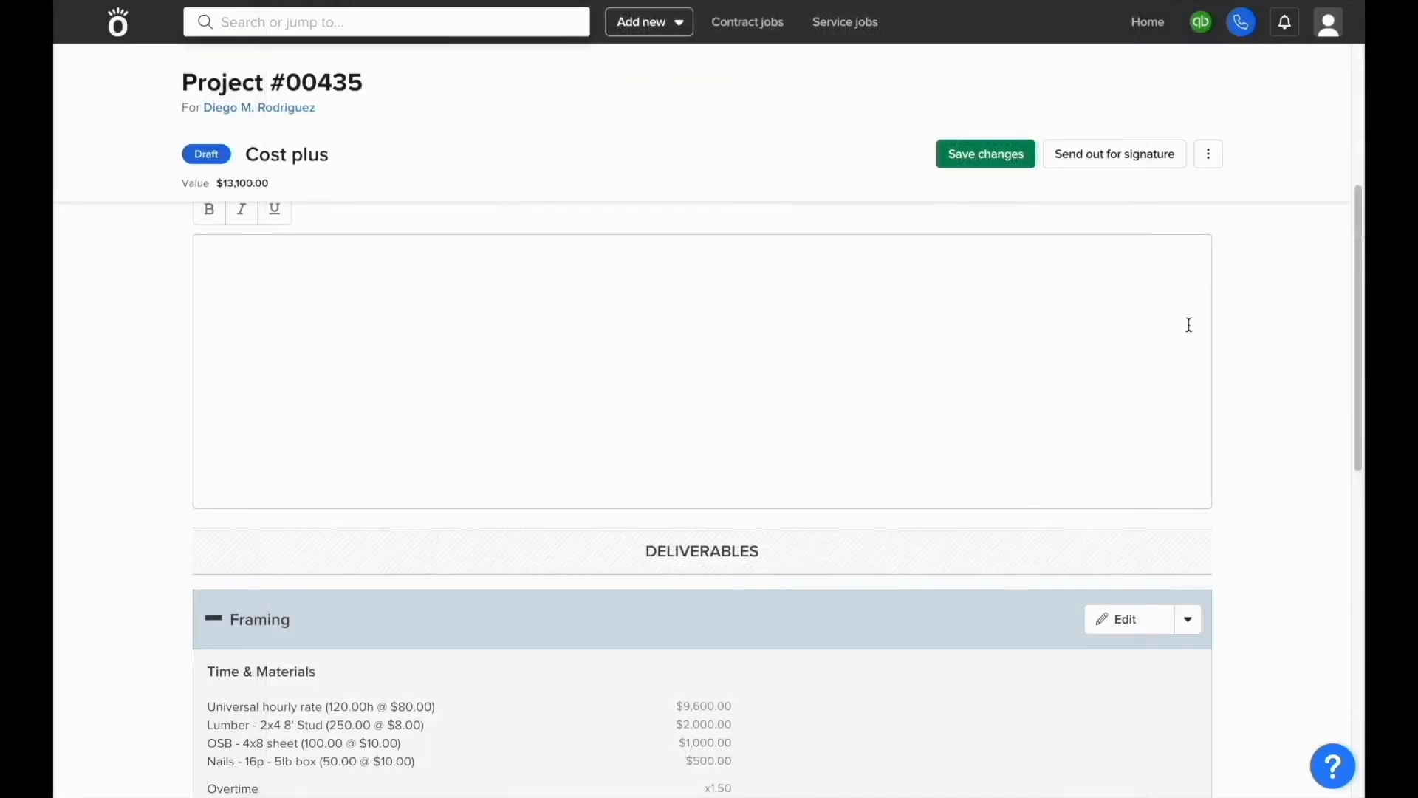
Step: Make Project #00435 active for 05/31/23 to 05/31/24
click(1197, 167)
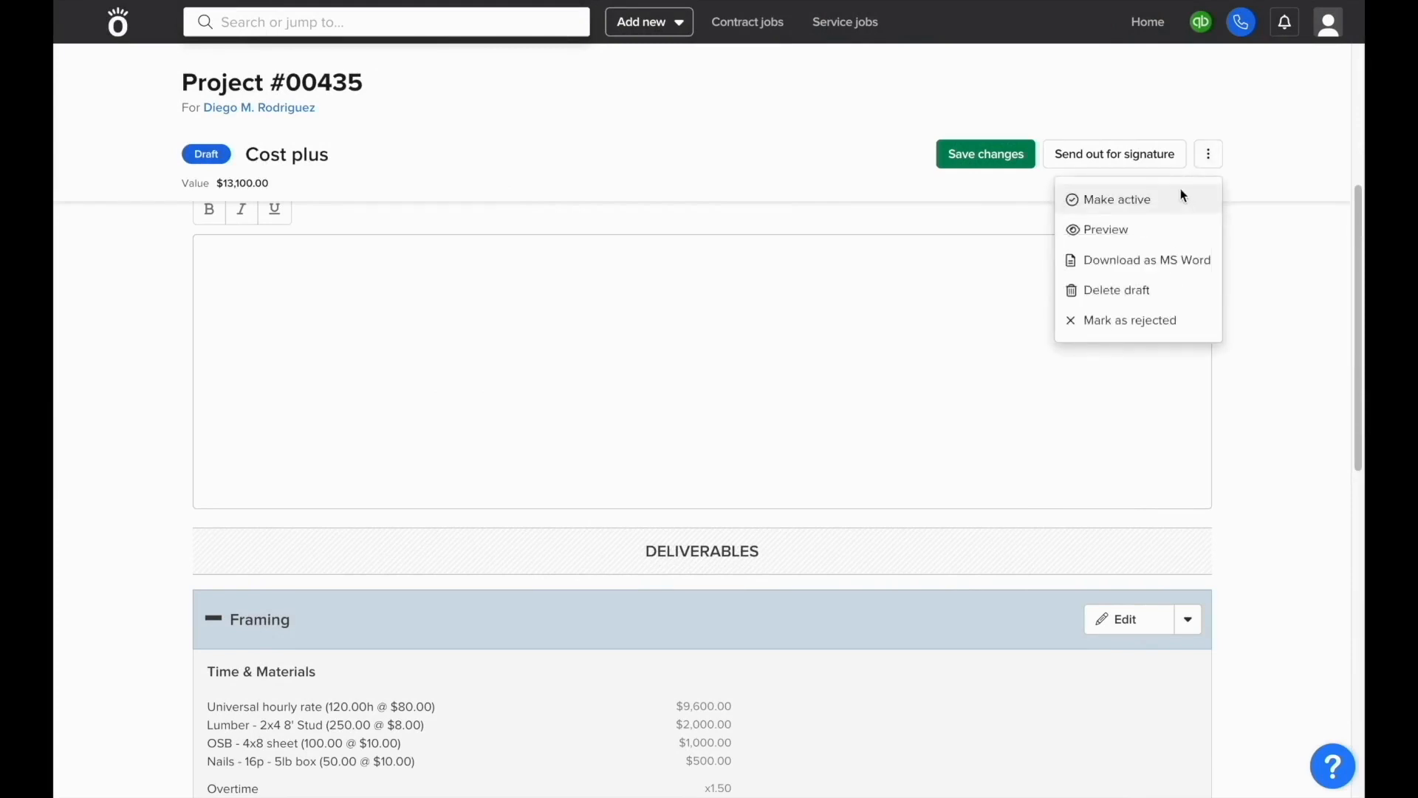
click(1180, 190)
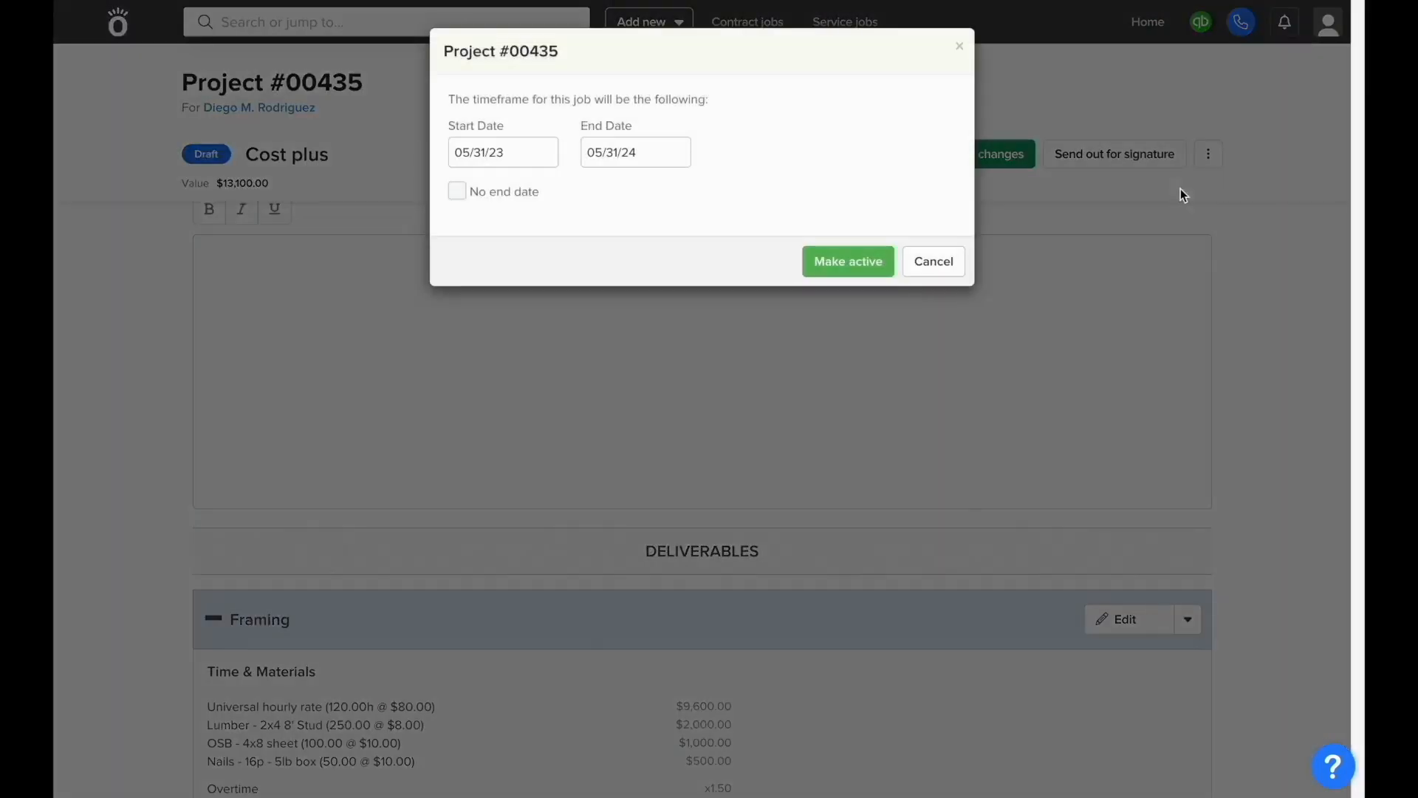
click(852, 271)
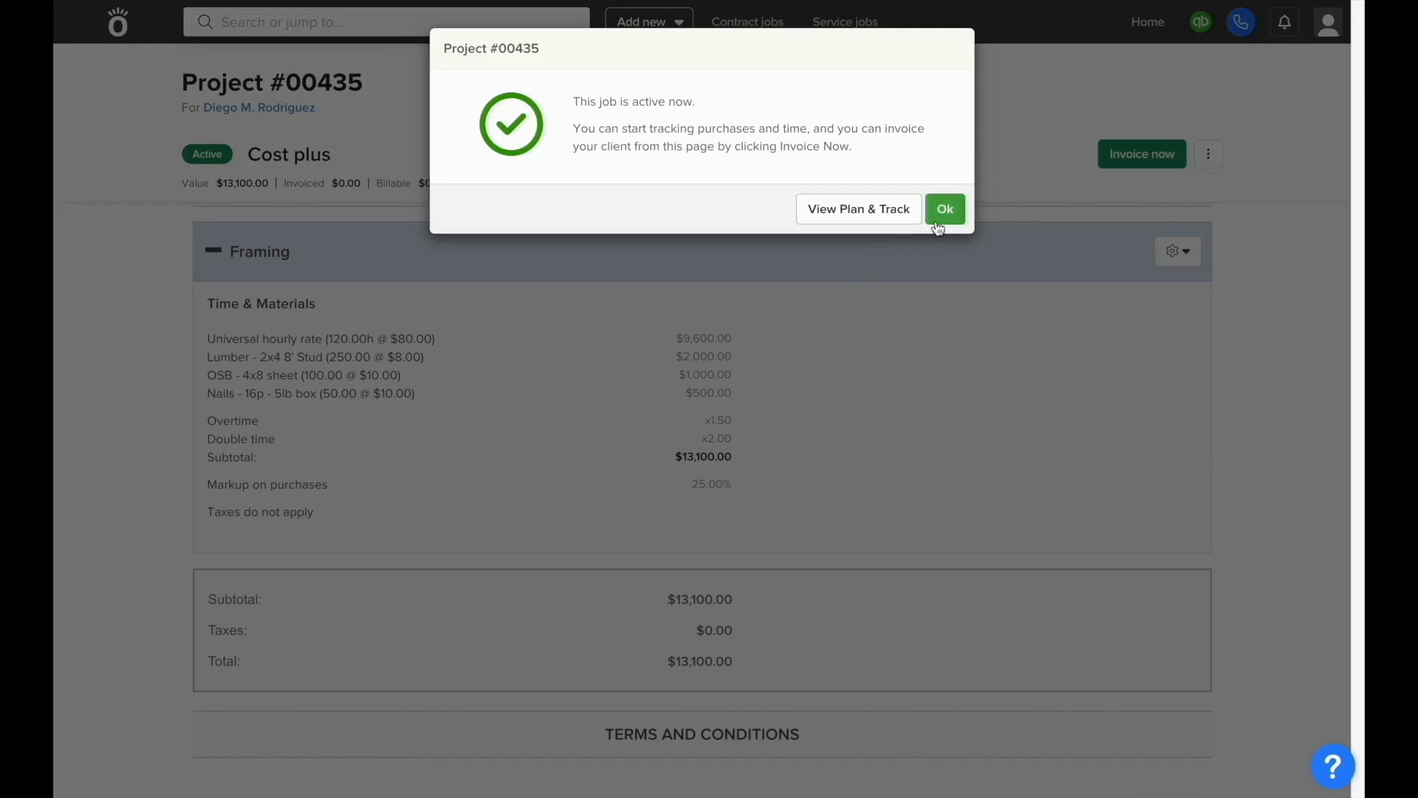
click(944, 211)
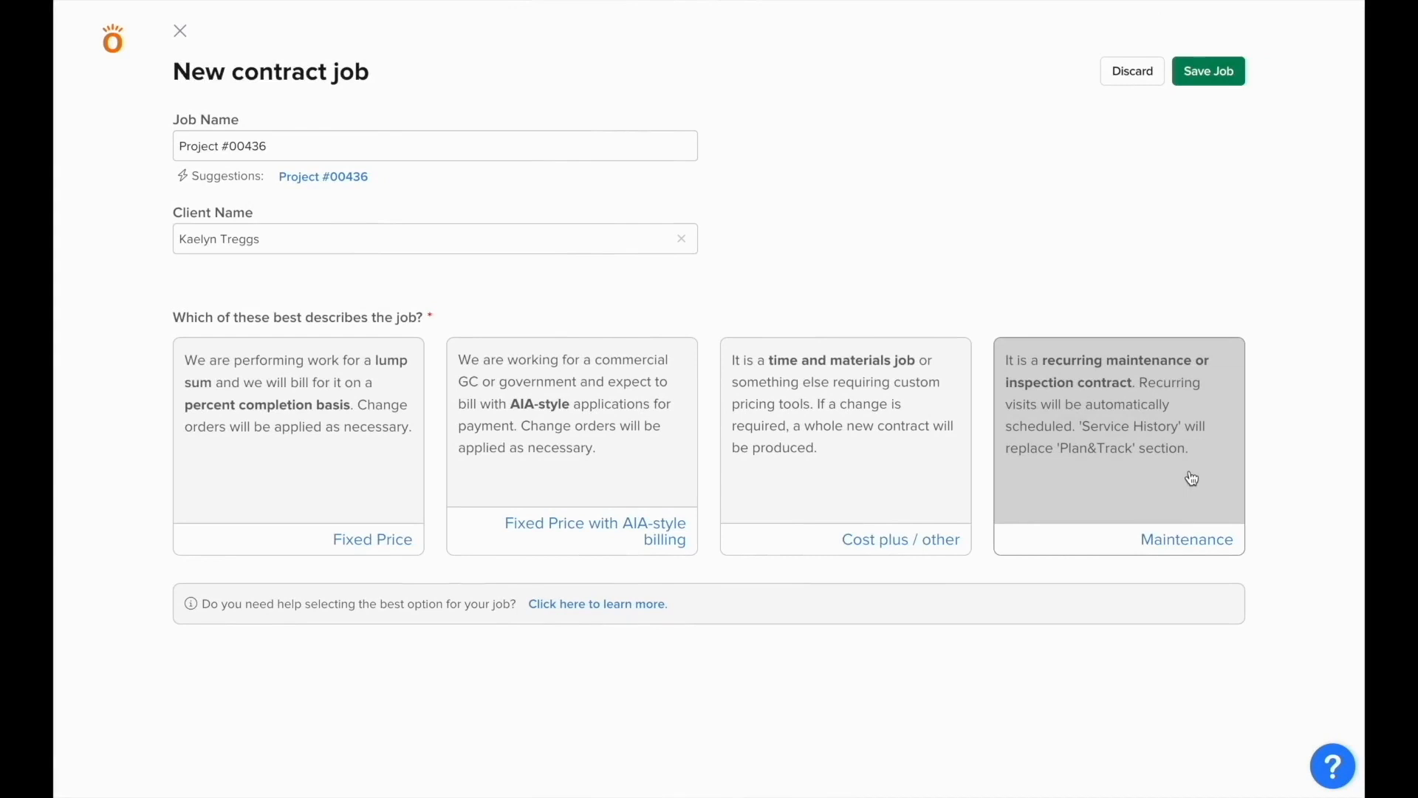
Step: Start a Maintenance contract expiring 12/31/23
click(1192, 478)
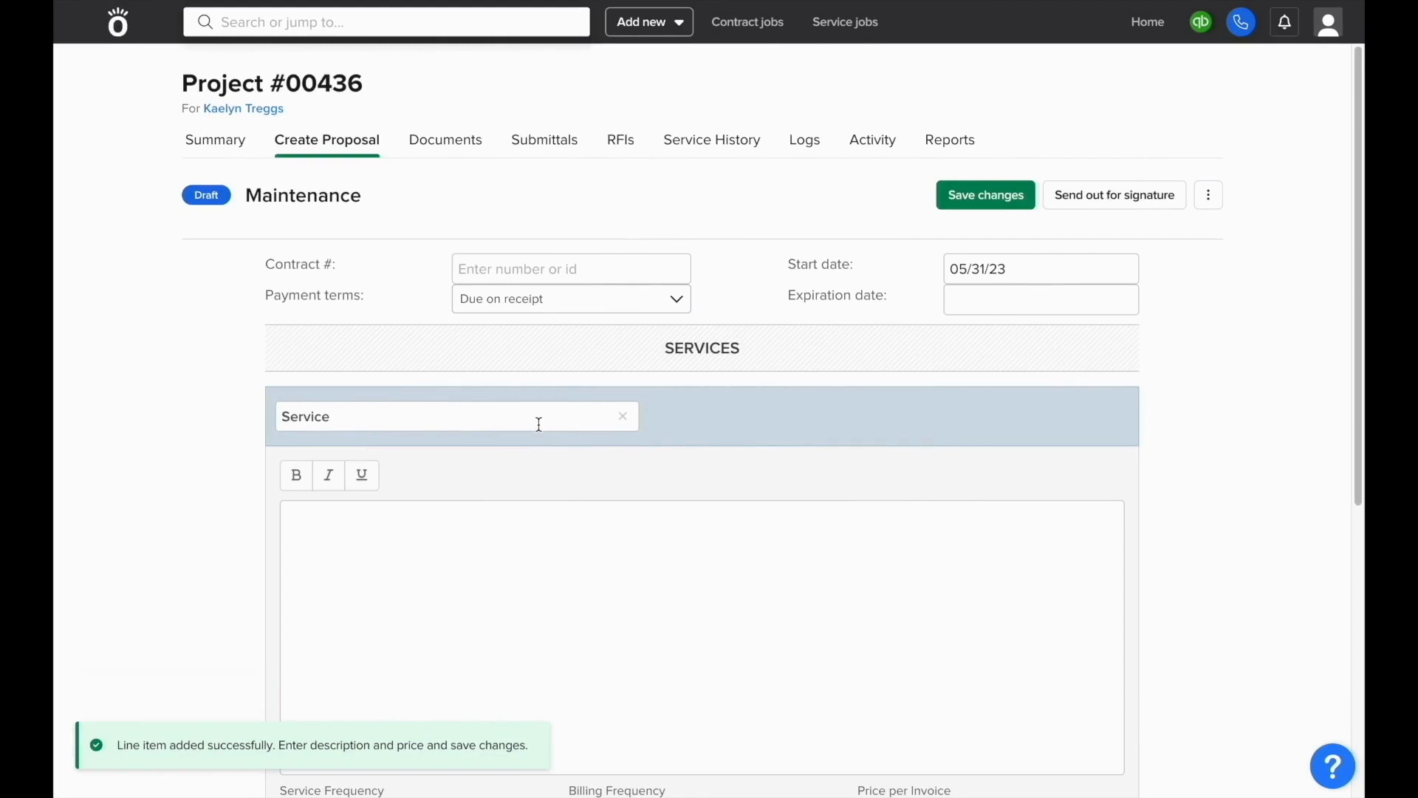
click(955, 300)
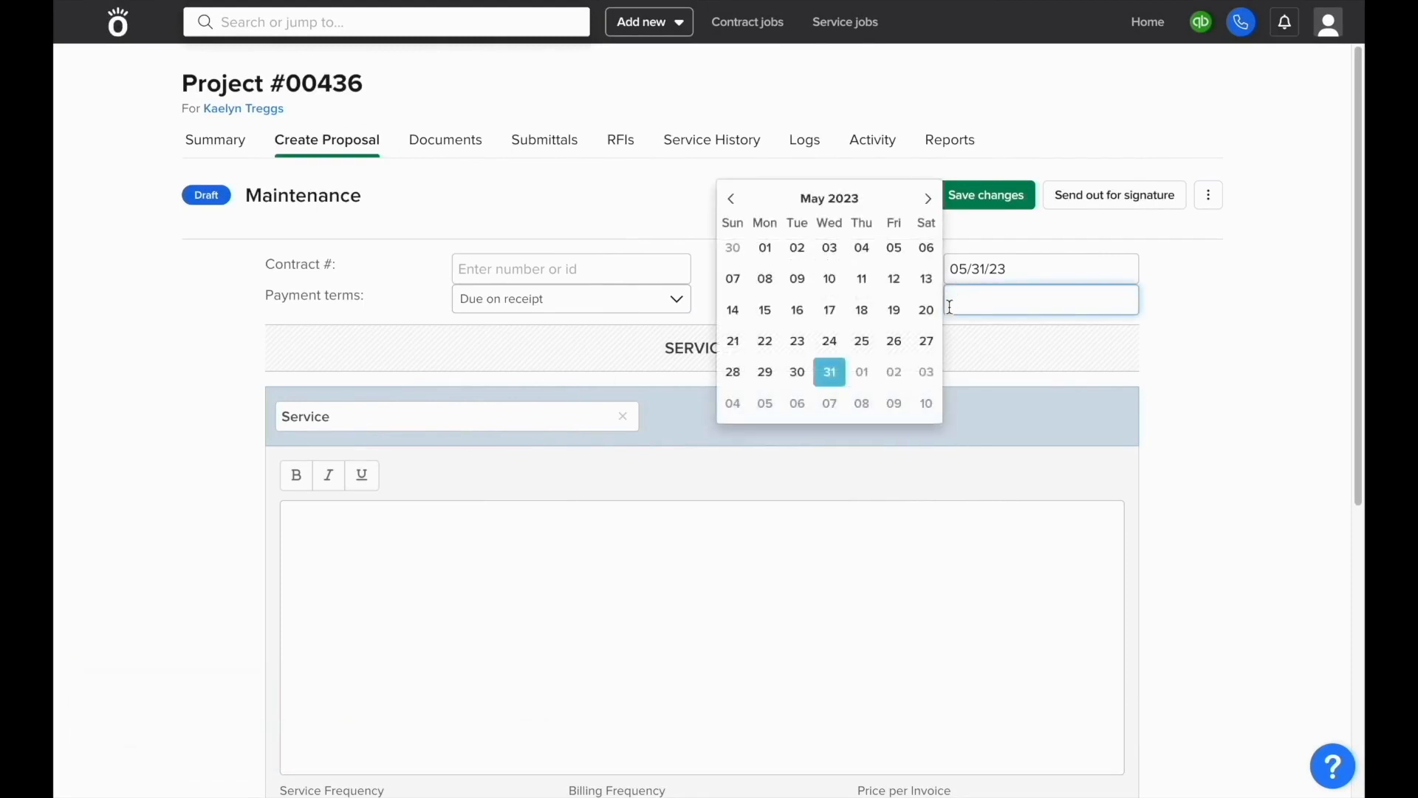
click(861, 209)
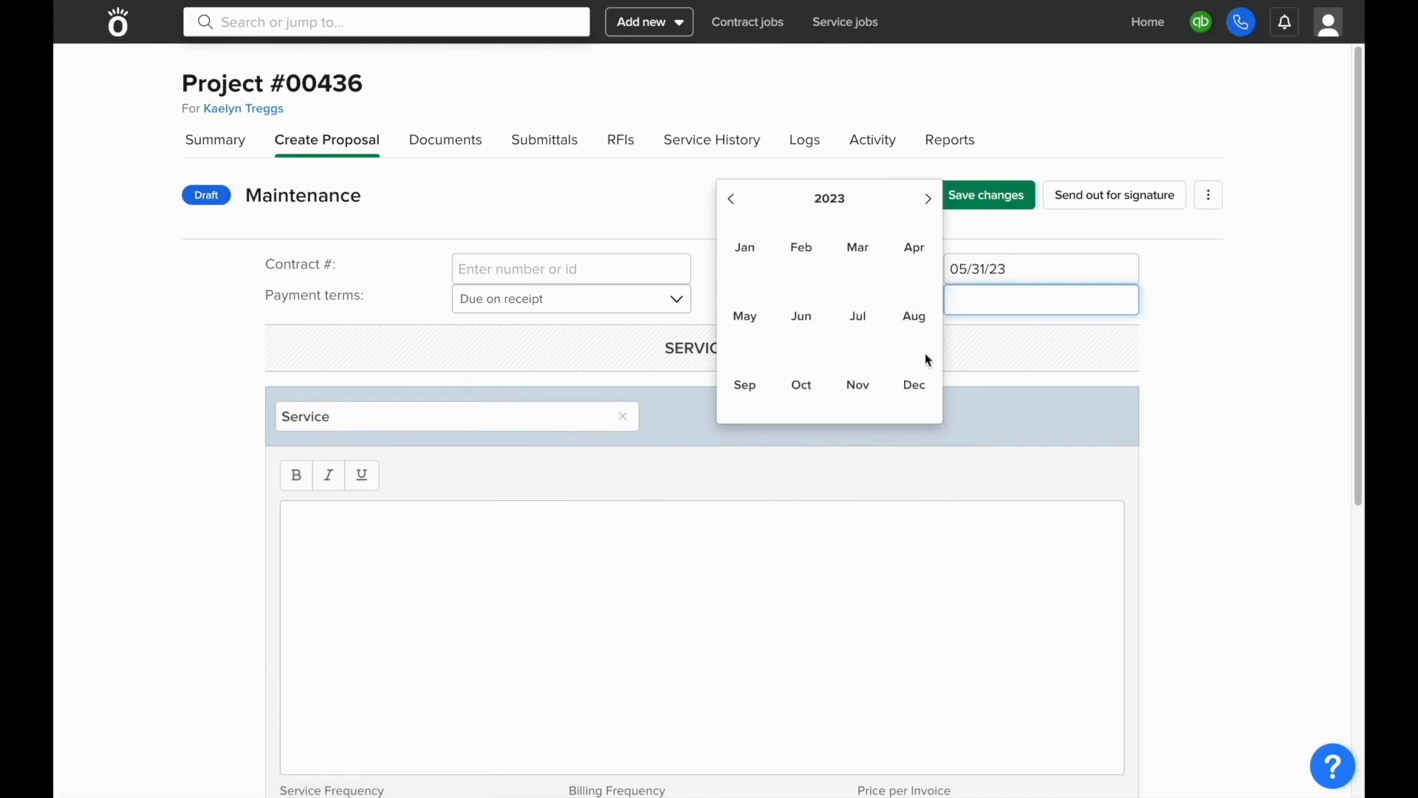
click(915, 385)
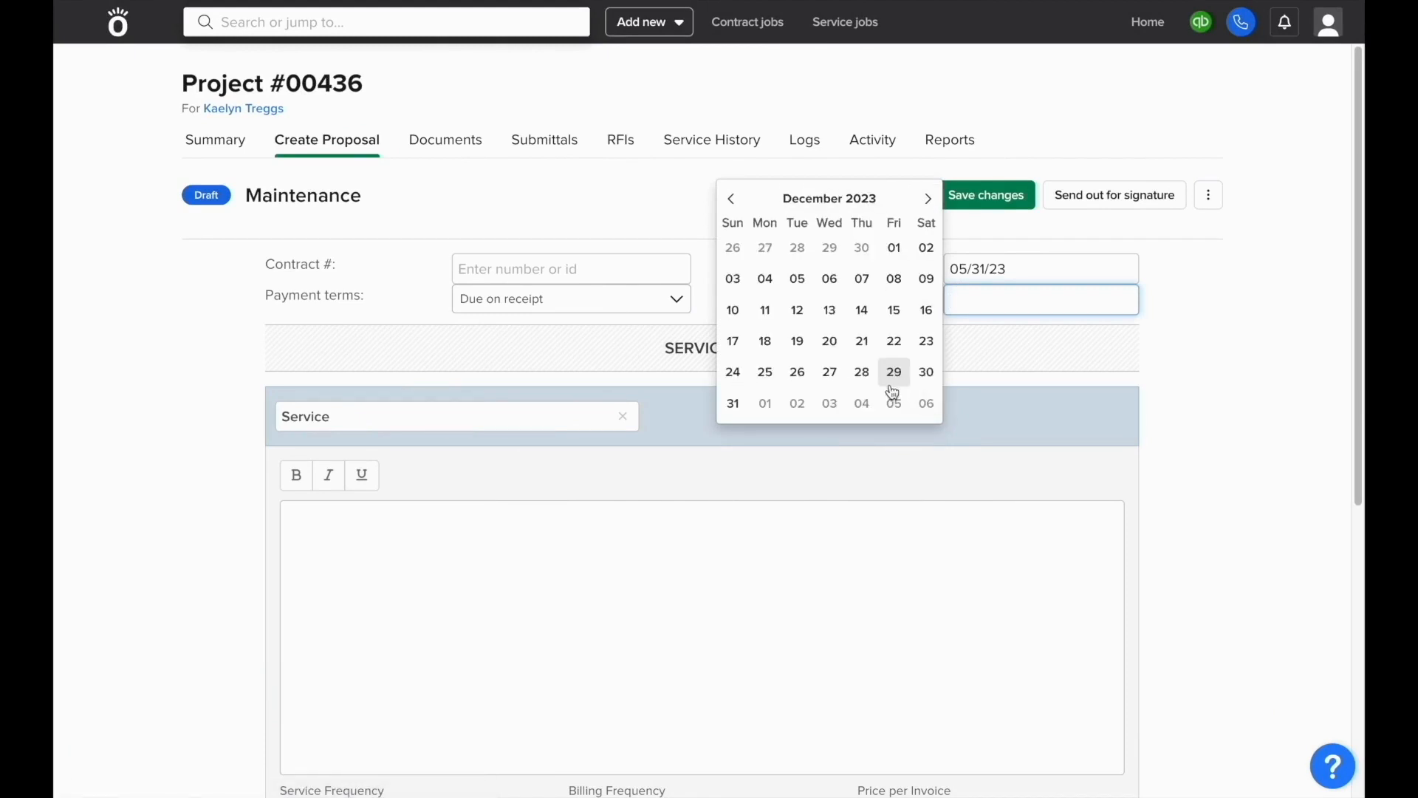
click(733, 403)
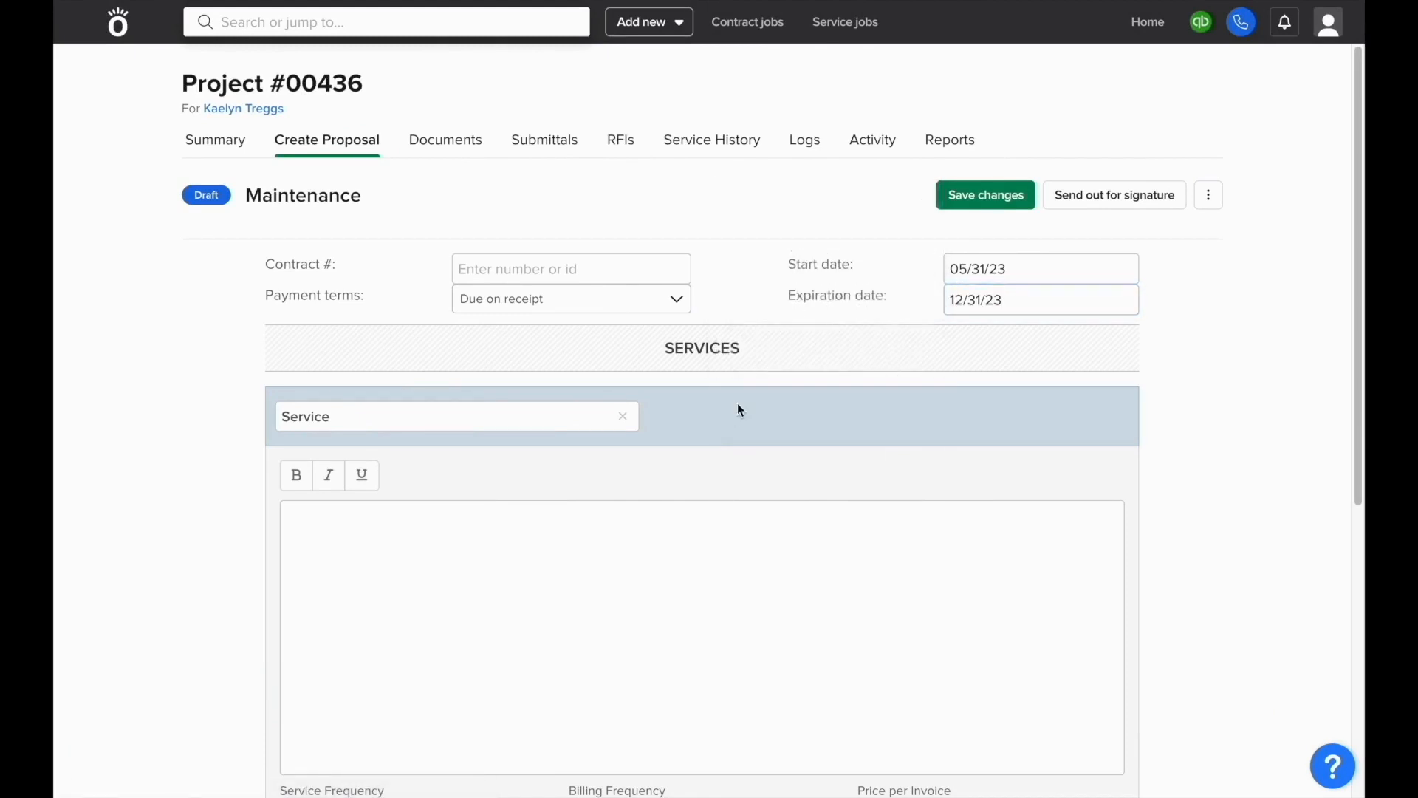
Step: Name the service Recurring Maintenance
click(543, 417)
text(Rec)
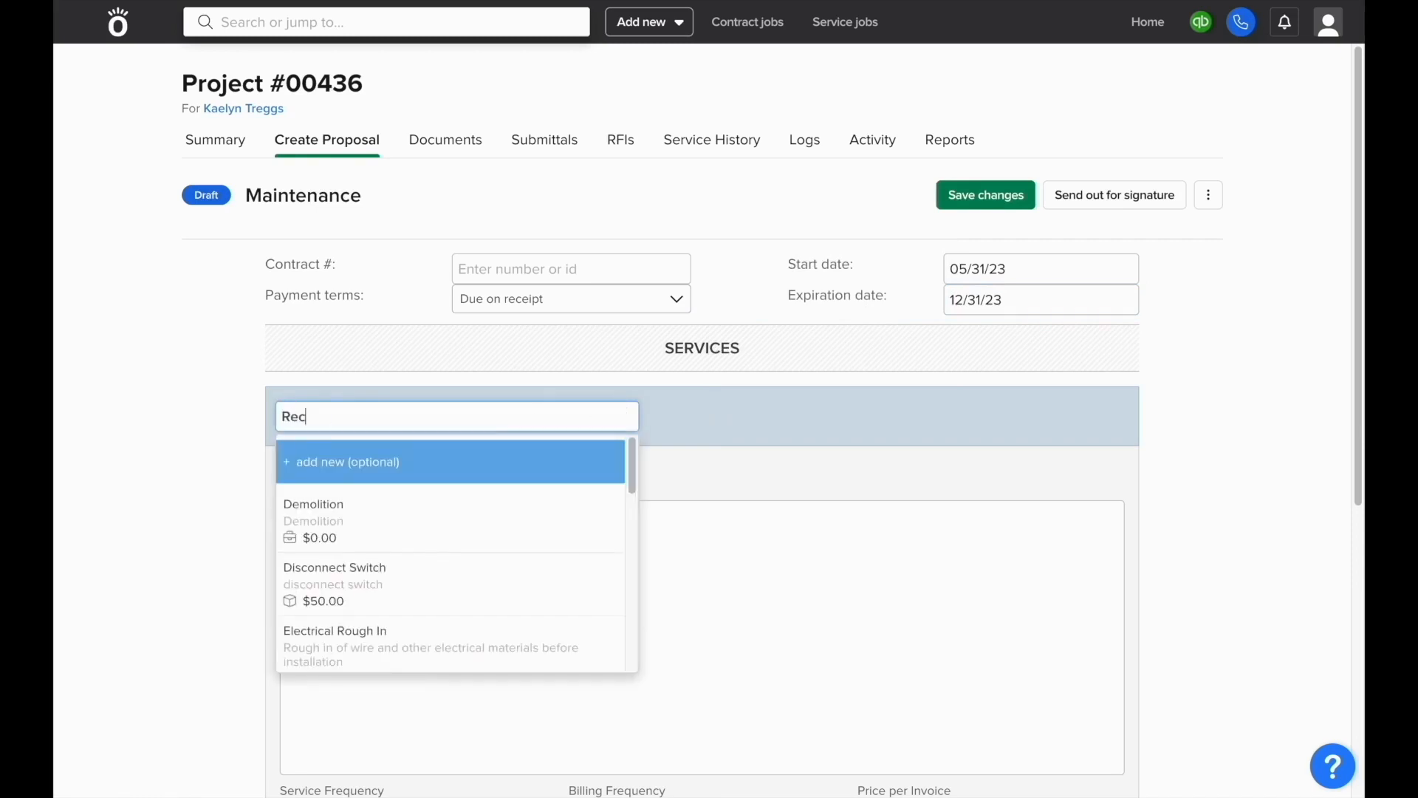
text(urring M)
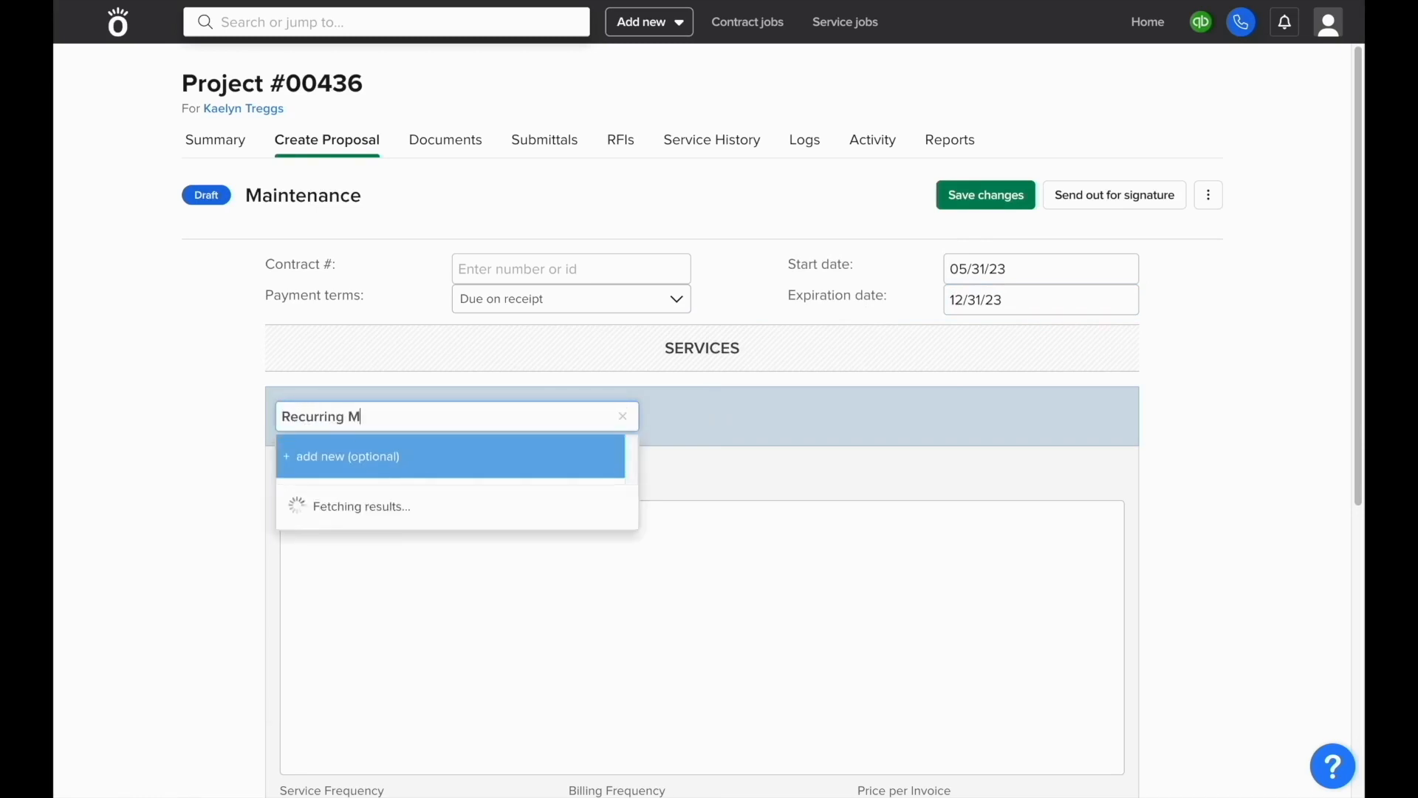
text(aintenance)
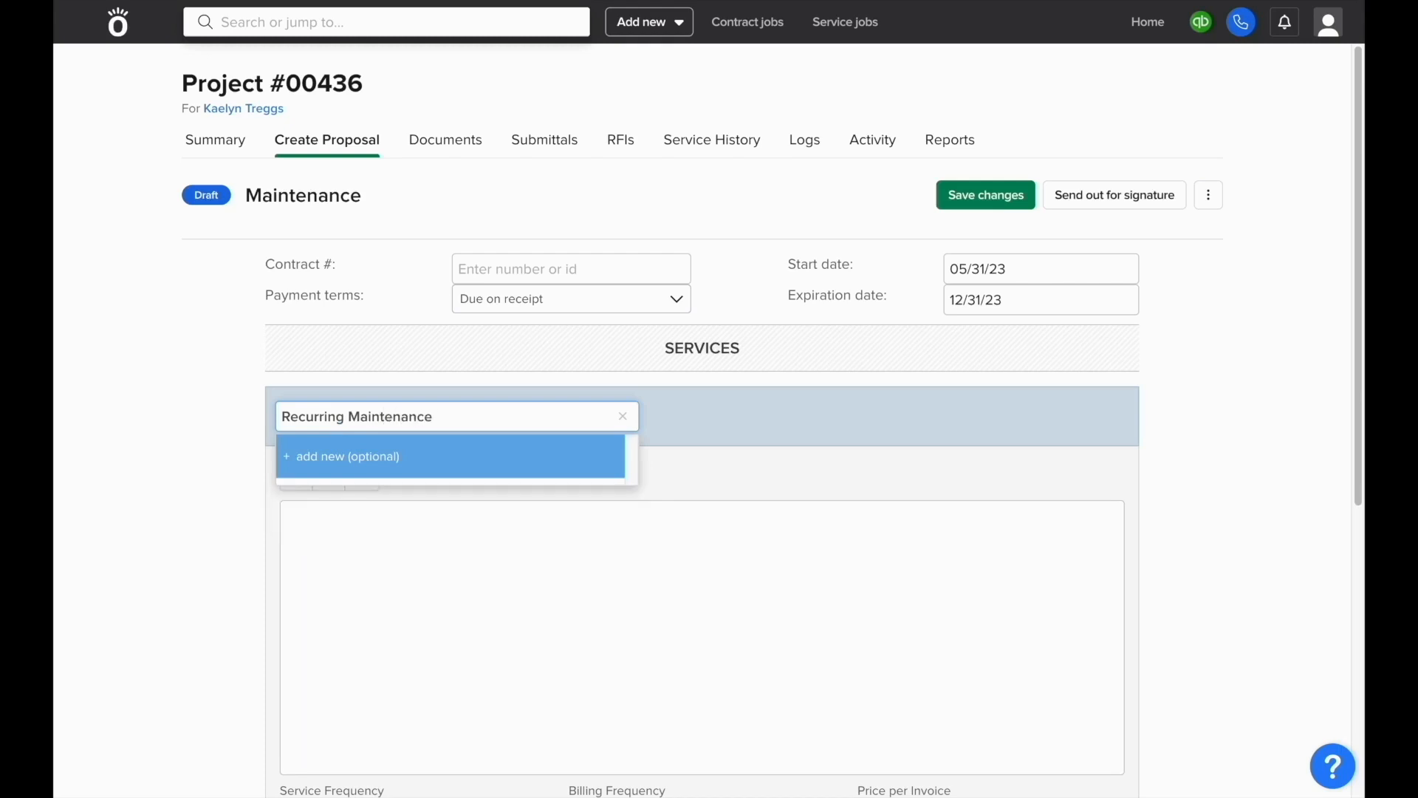
click(547, 560)
click(680, 466)
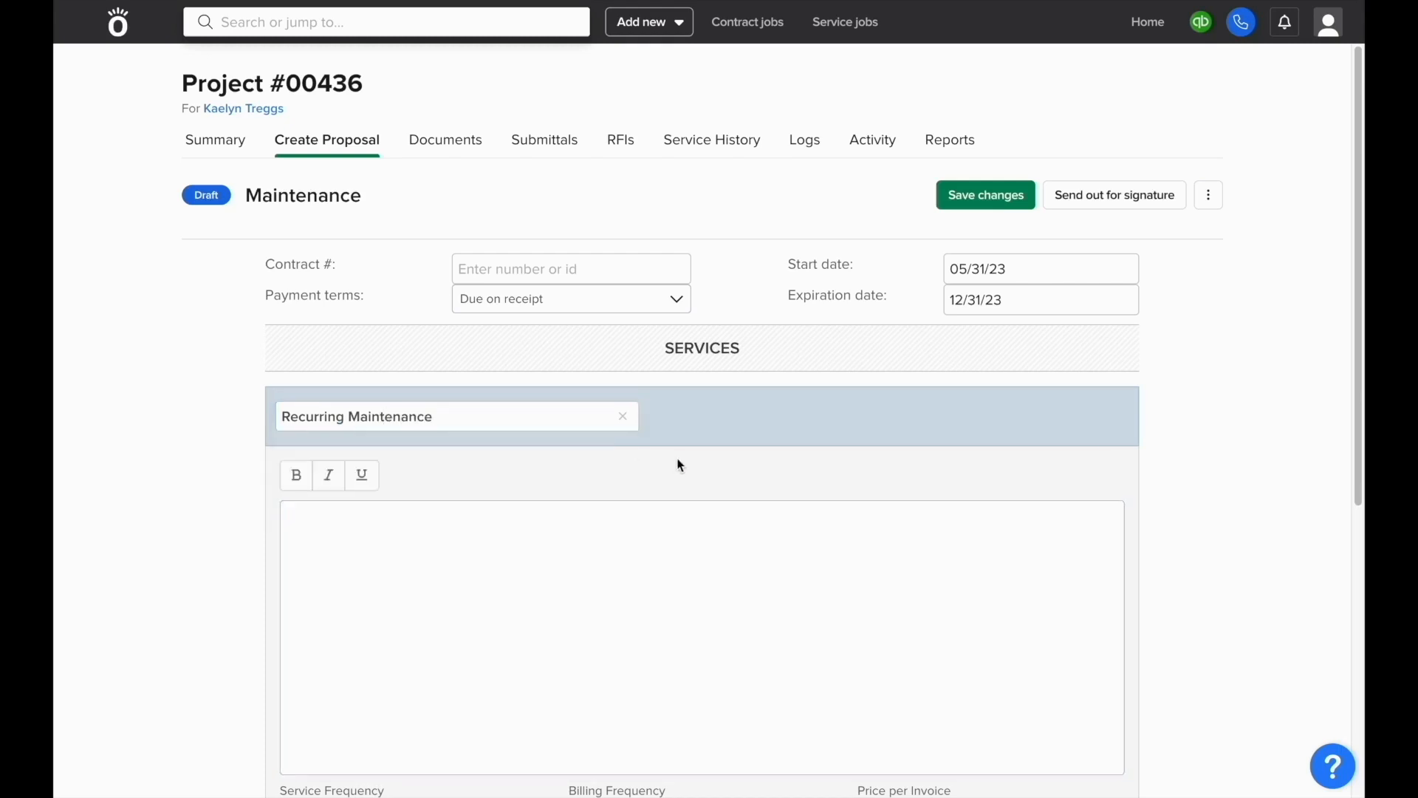
Step: Set the service to biweekly, billed per visit at 500 per invoice
scroll(680, 465, down, 4)
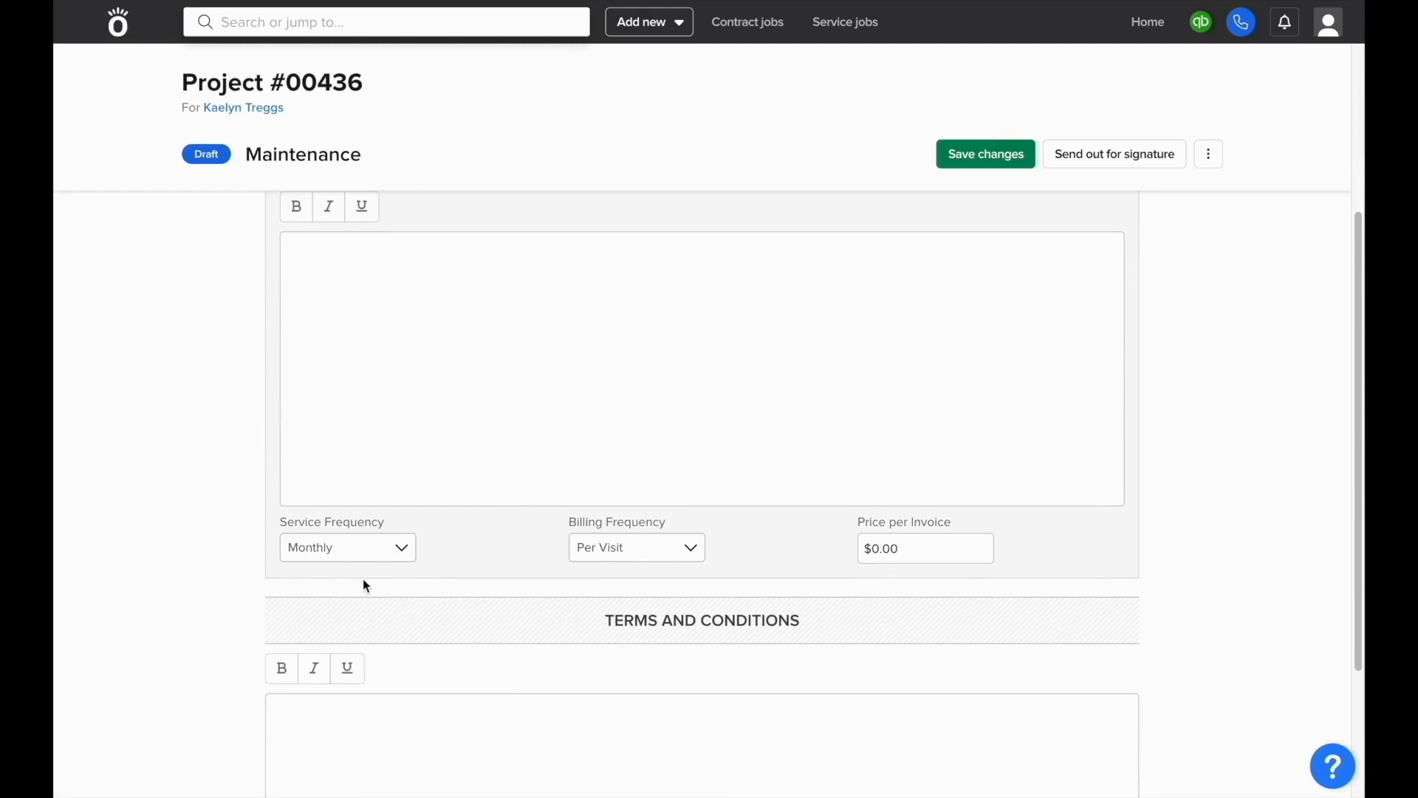
click(354, 566)
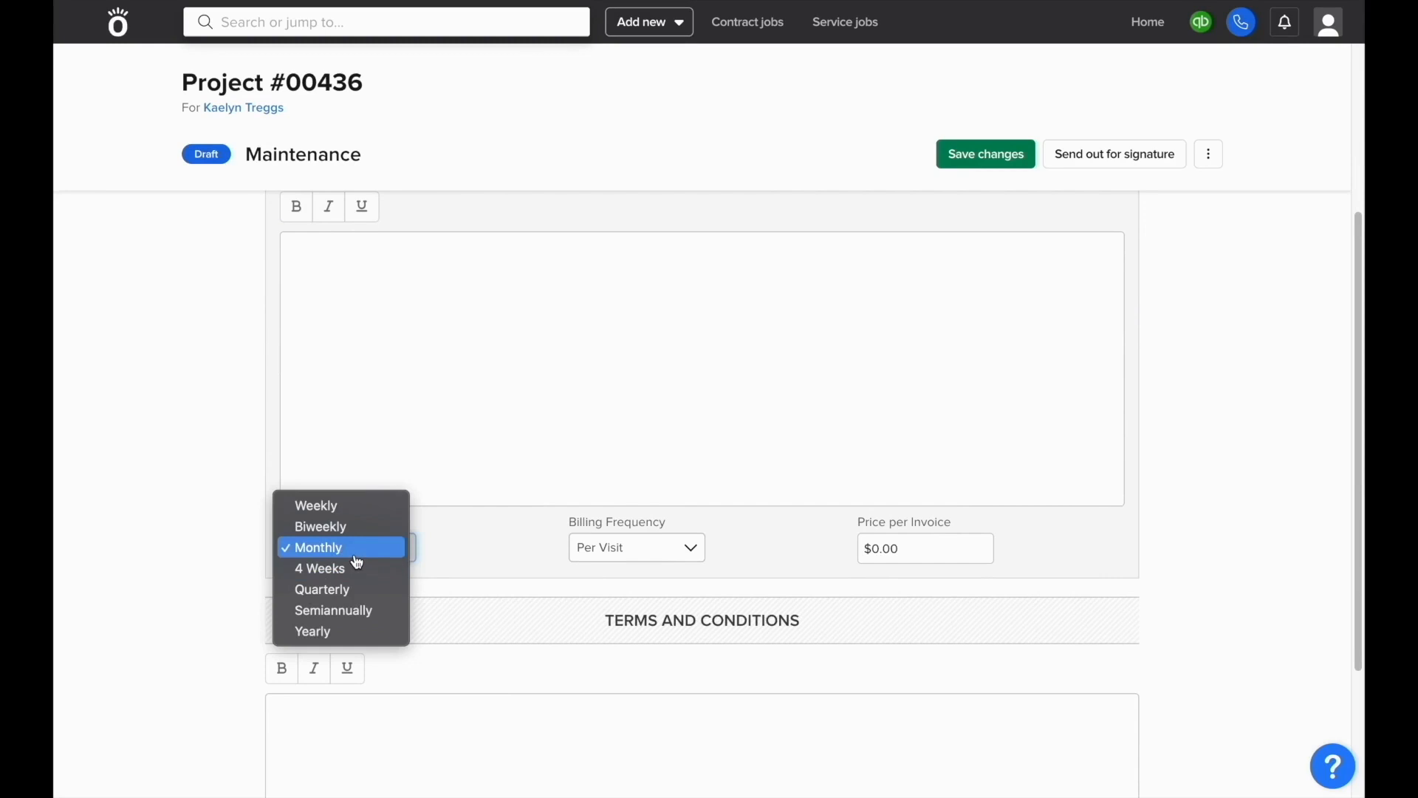
click(365, 529)
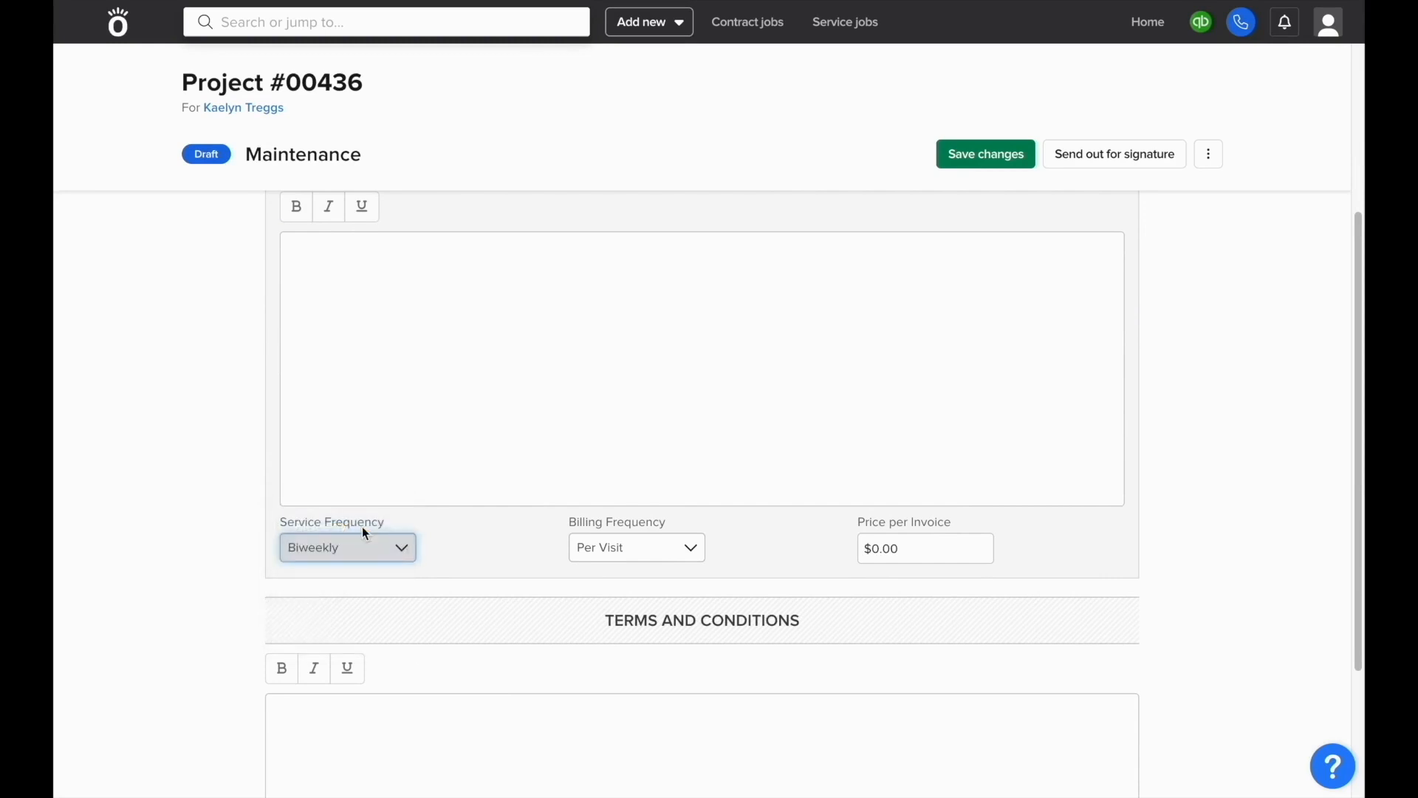
click(634, 554)
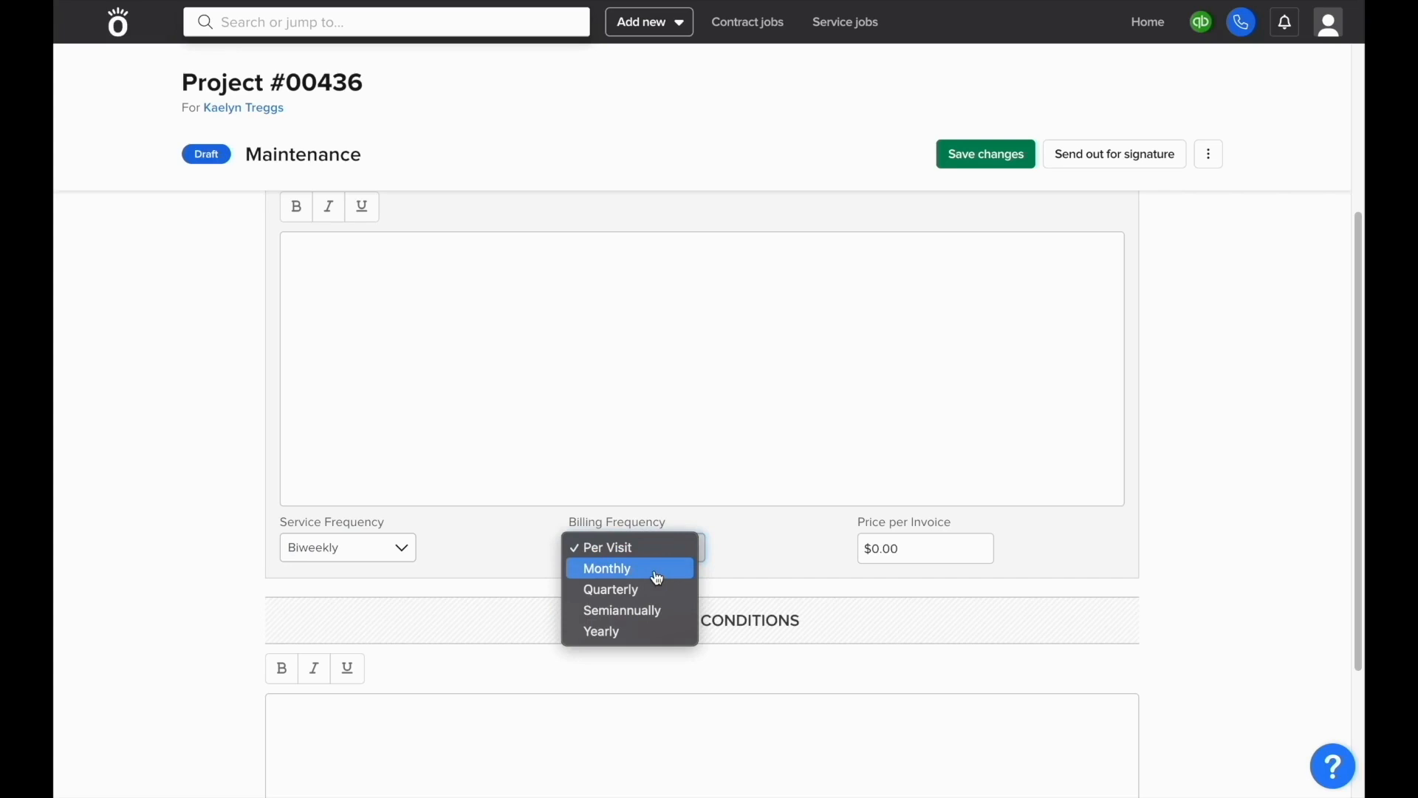
click(626, 497)
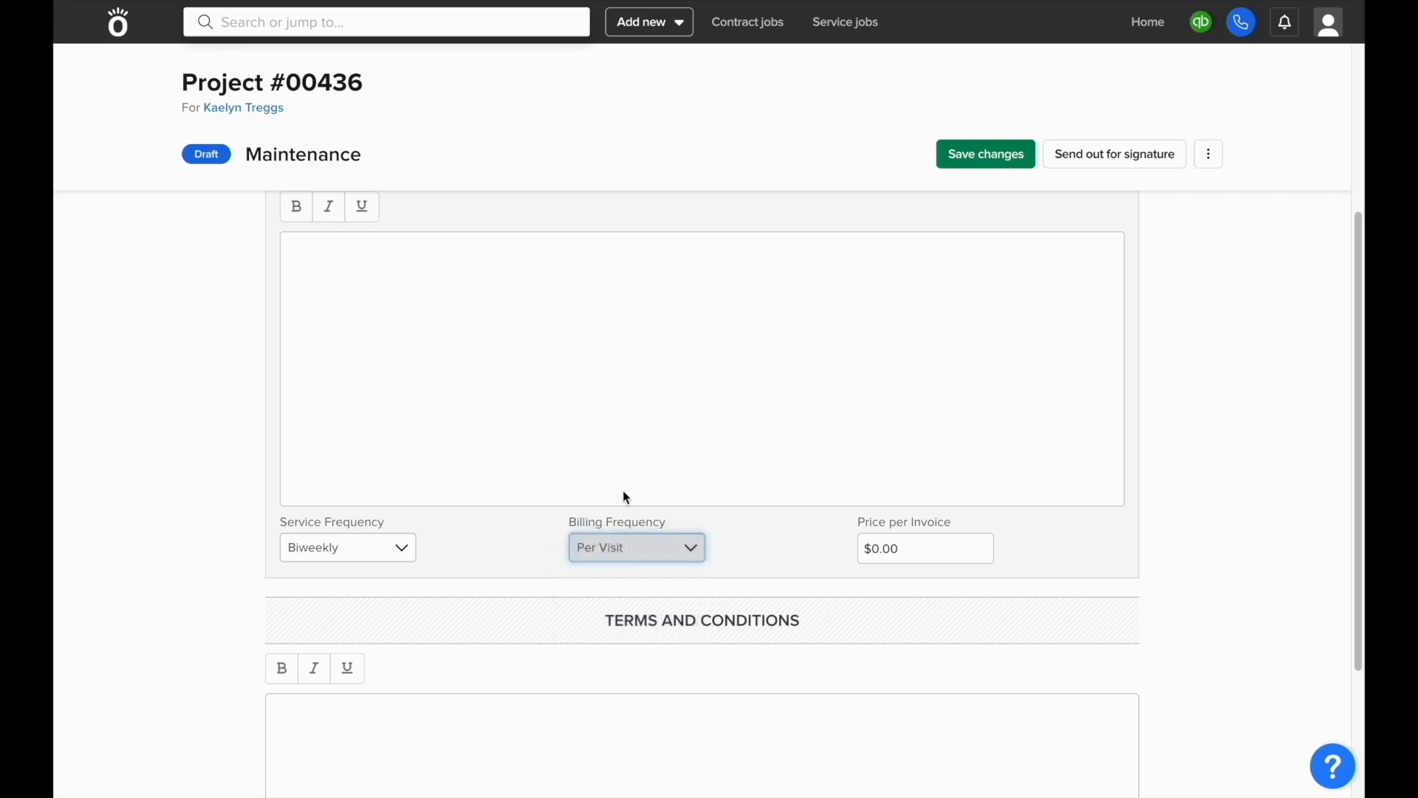
click(925, 539)
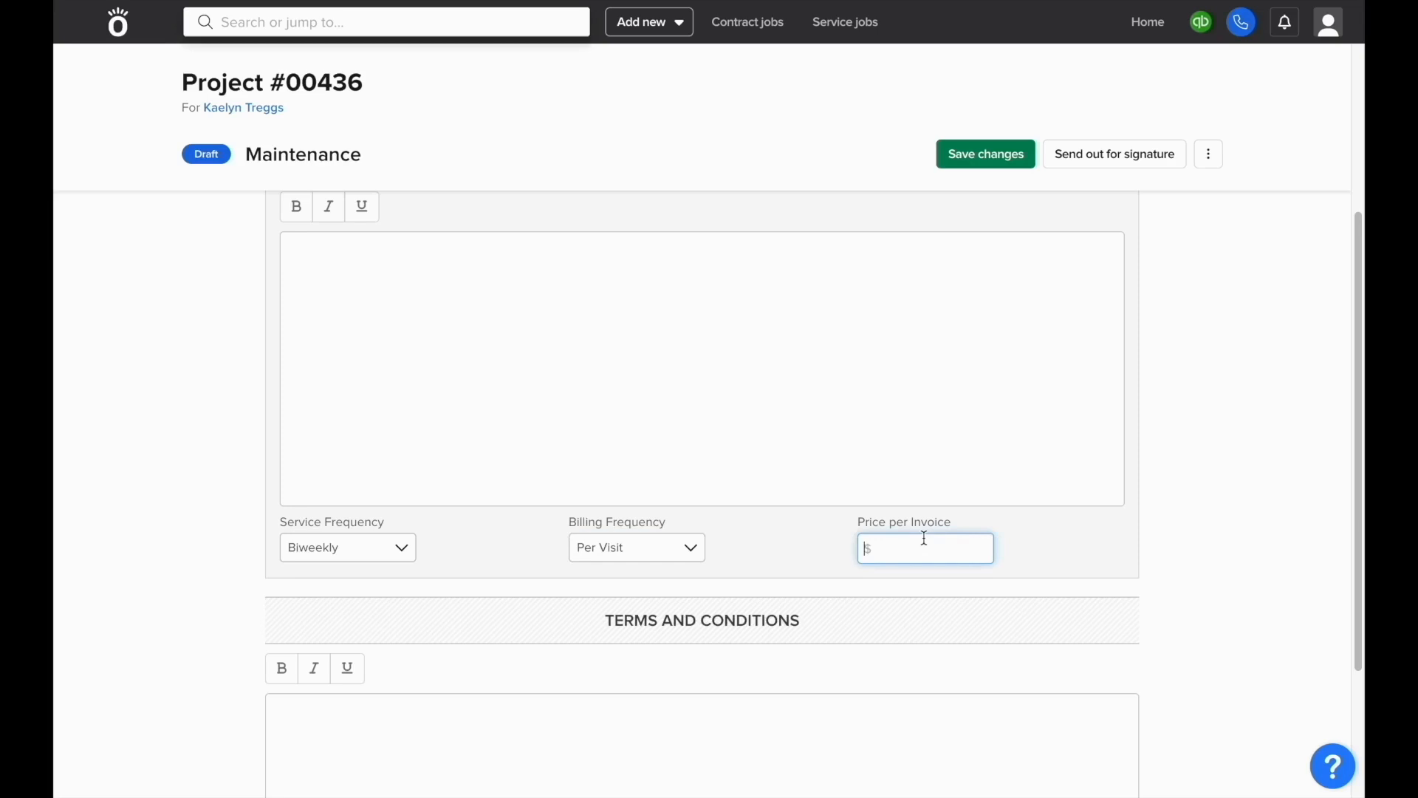
text(500)
scroll(915, 515, up, 4)
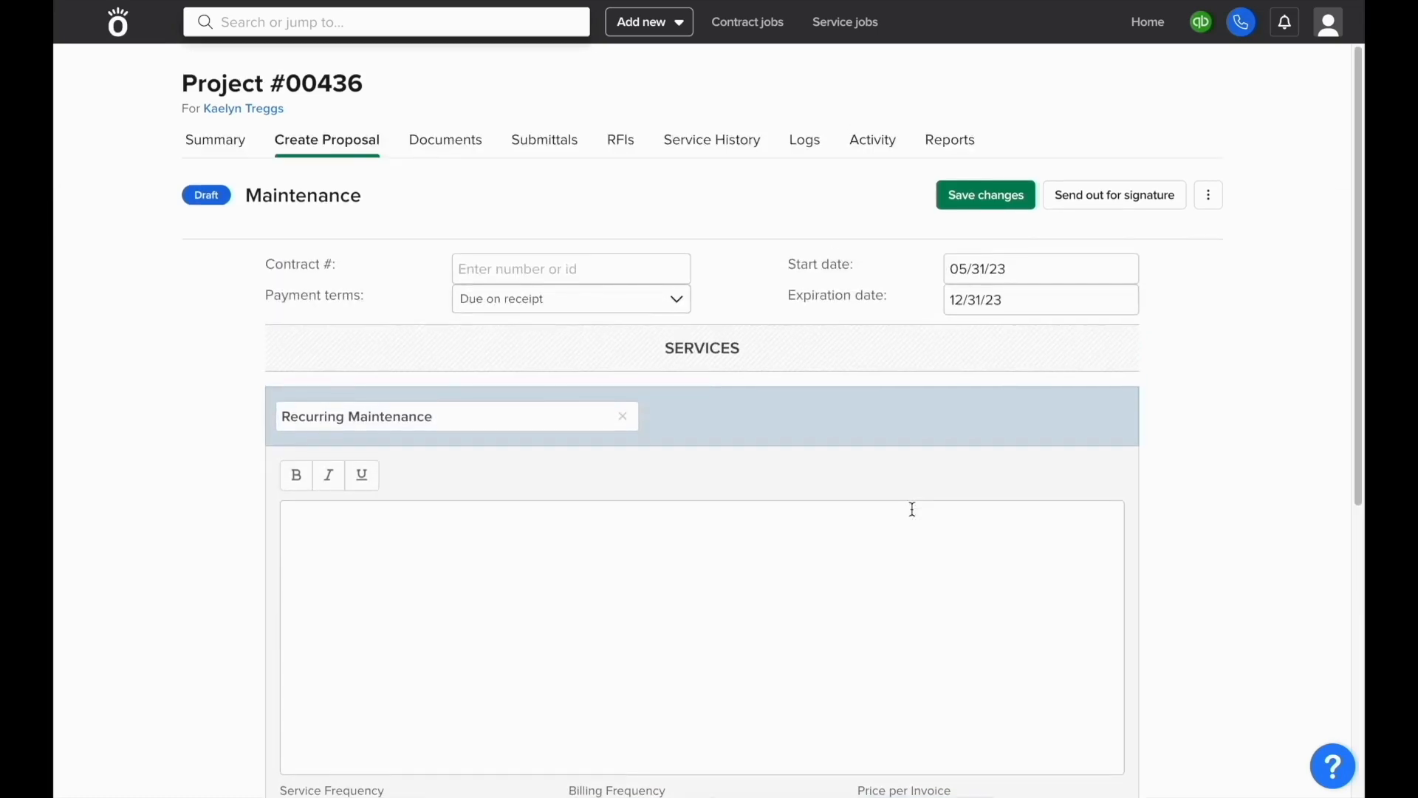
Step: Activate the Project #00436 maintenance contract and go to the Service jobs page
click(1208, 195)
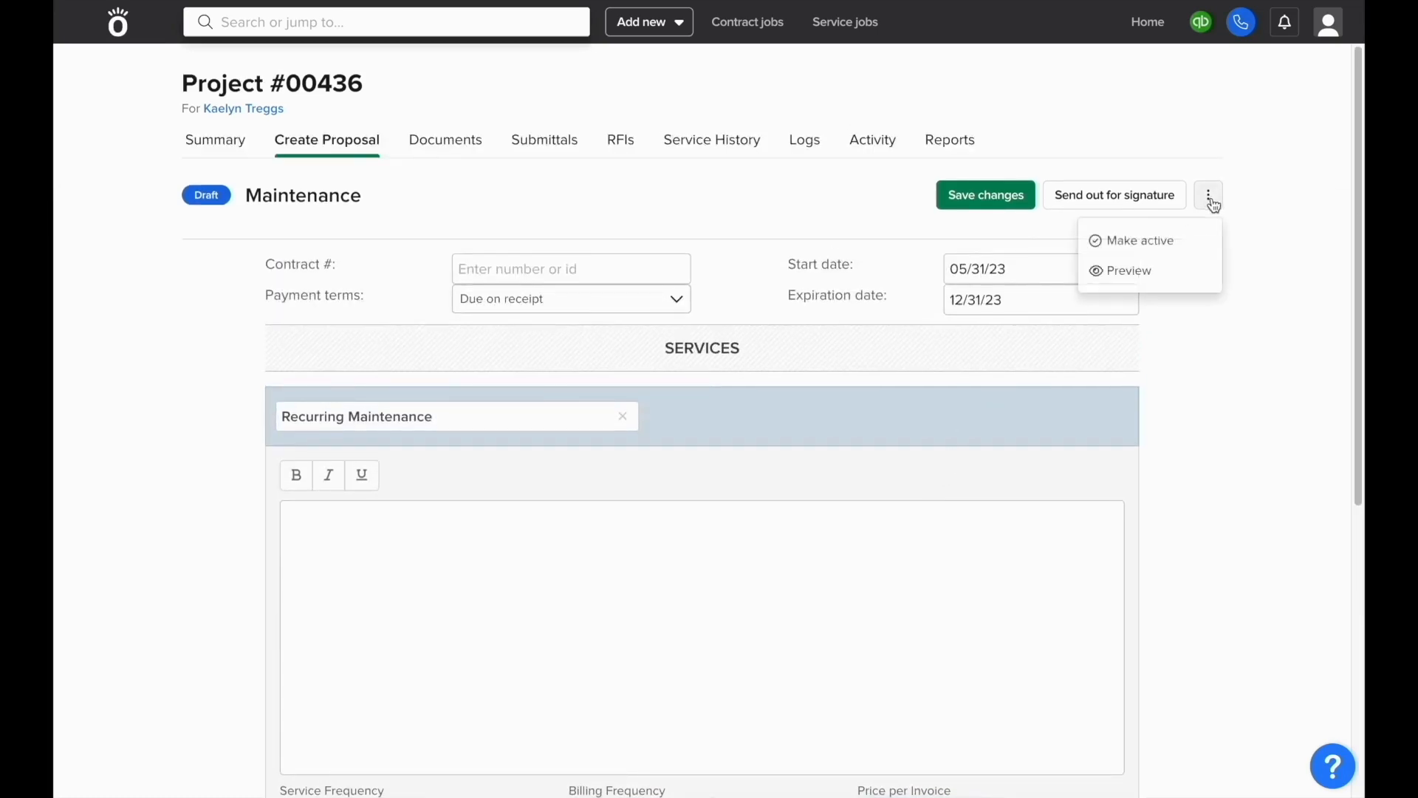
click(1139, 240)
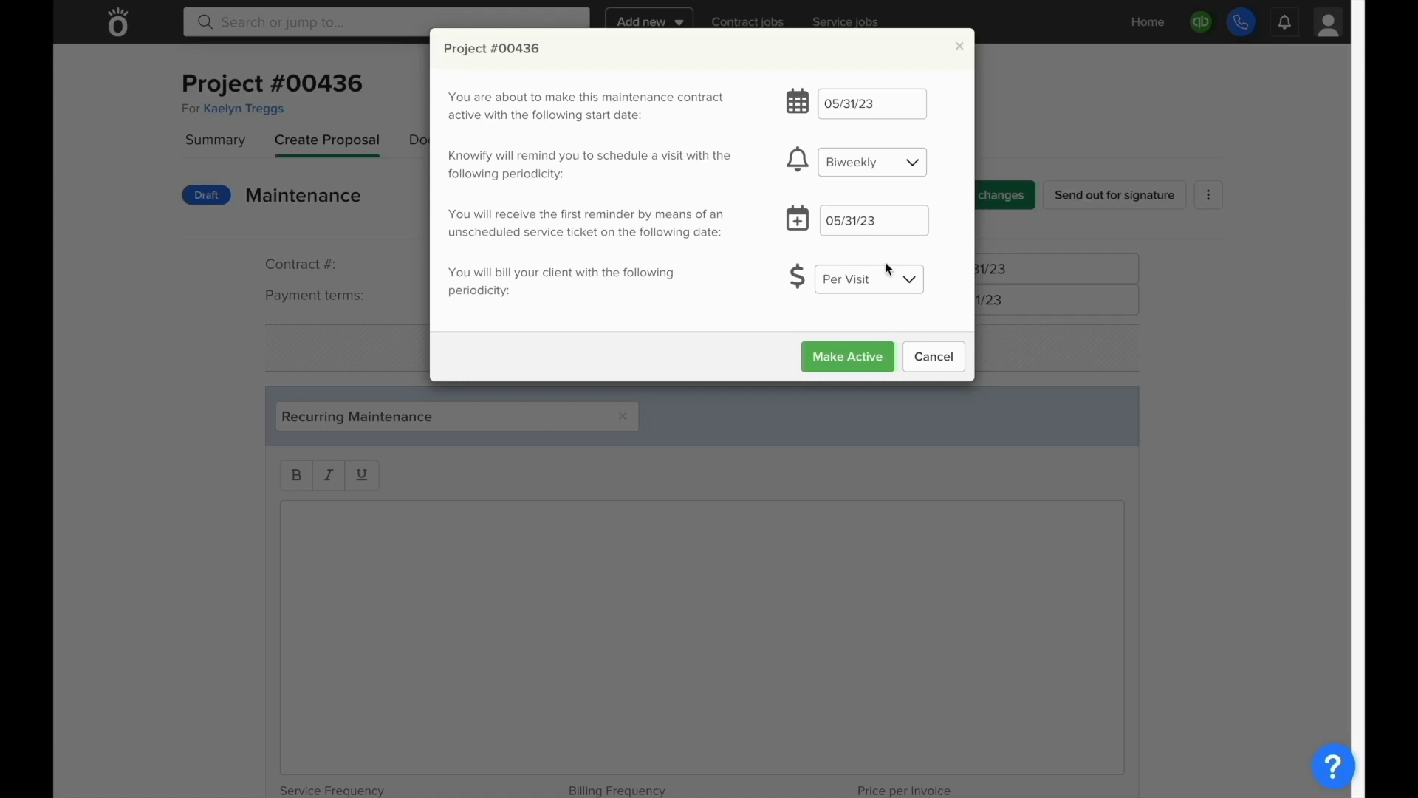
click(864, 361)
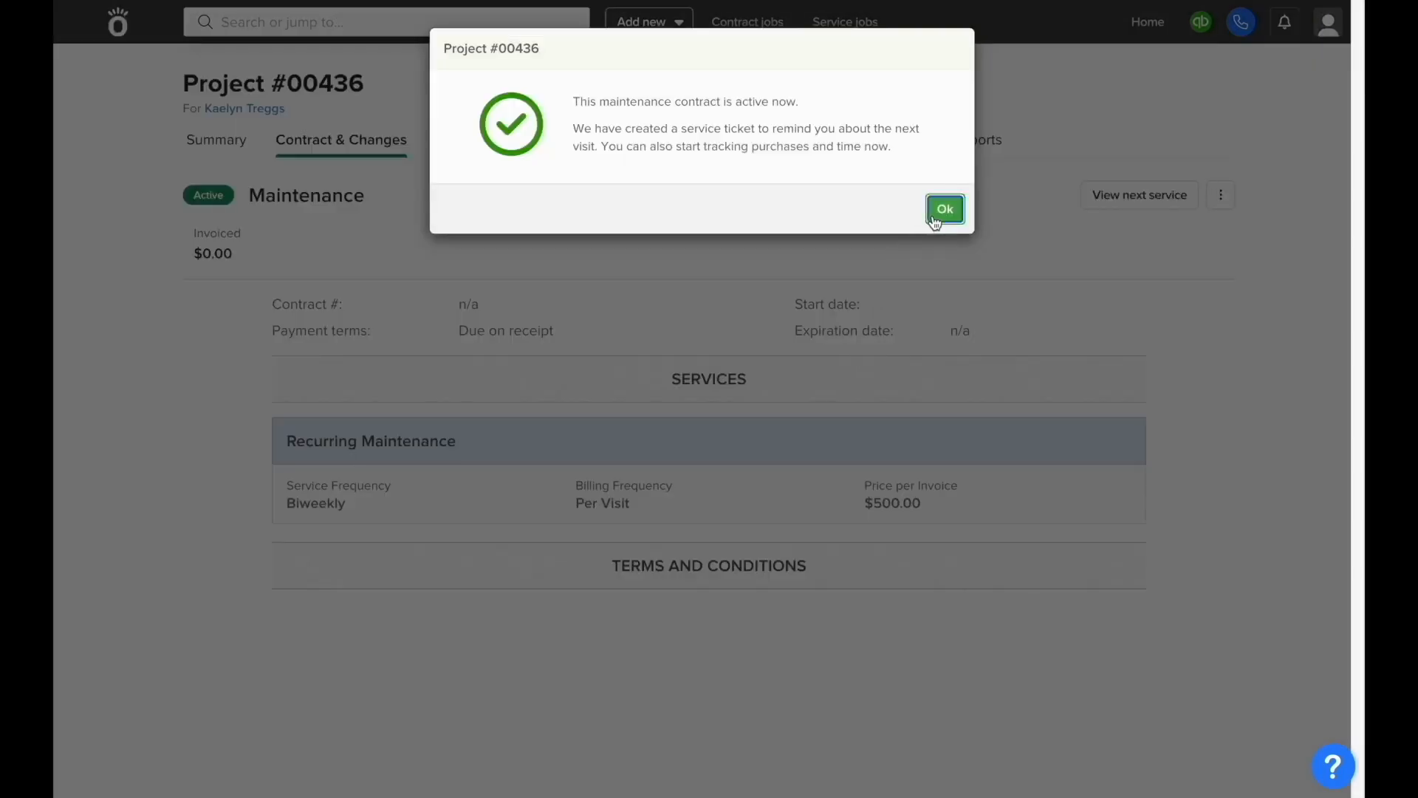
click(935, 222)
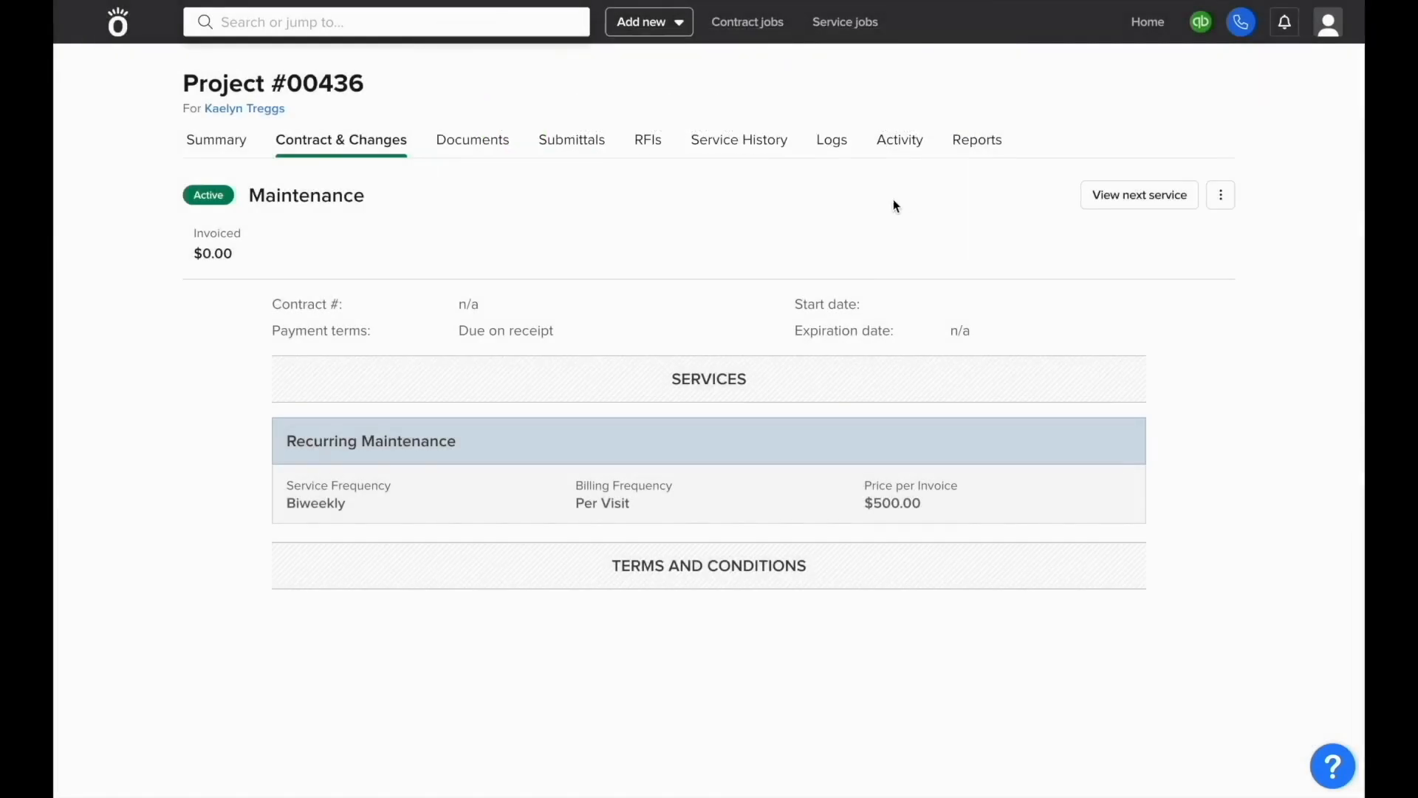
click(854, 31)
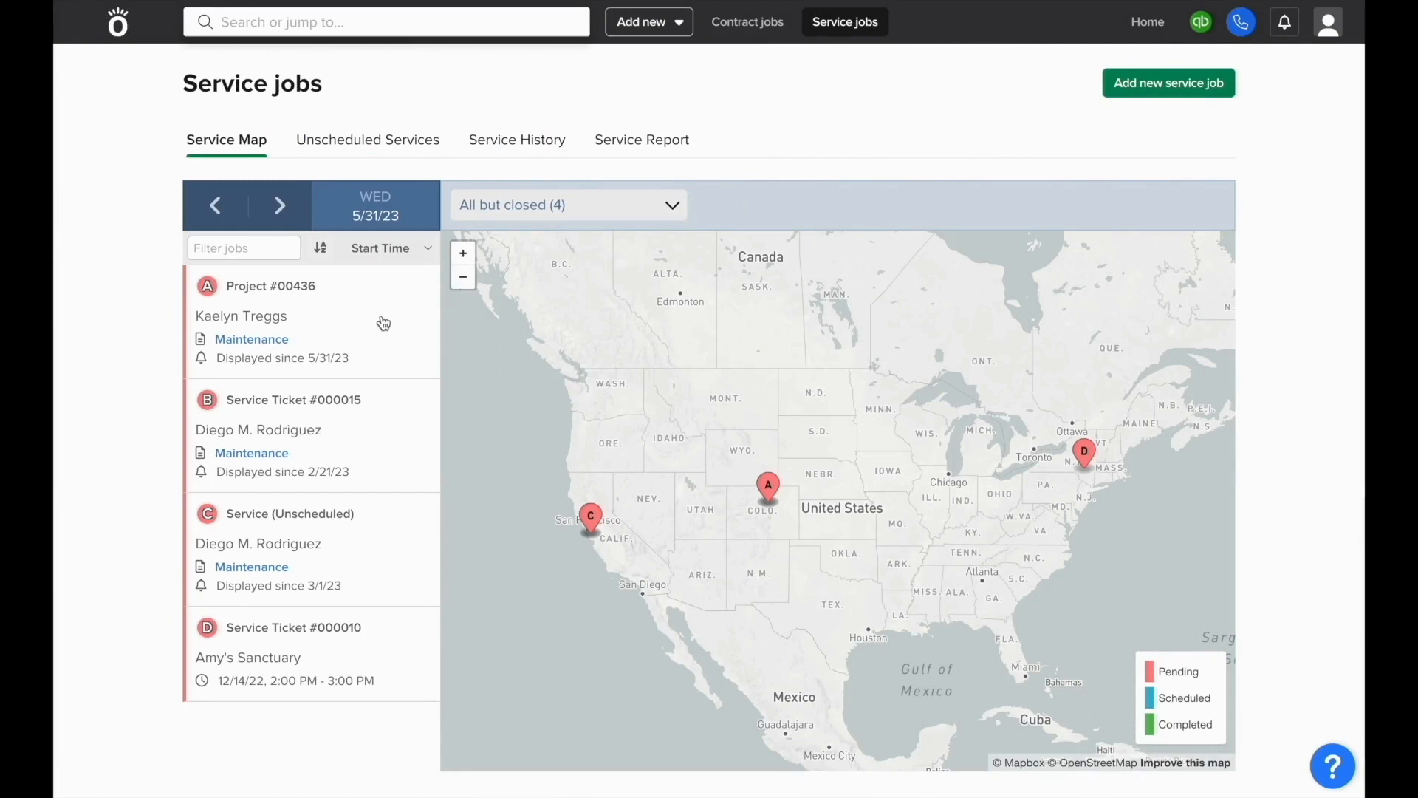
Step: Open the pending Recurring Maintenance - 5/31/23 job from the Service Map for editing
click(384, 323)
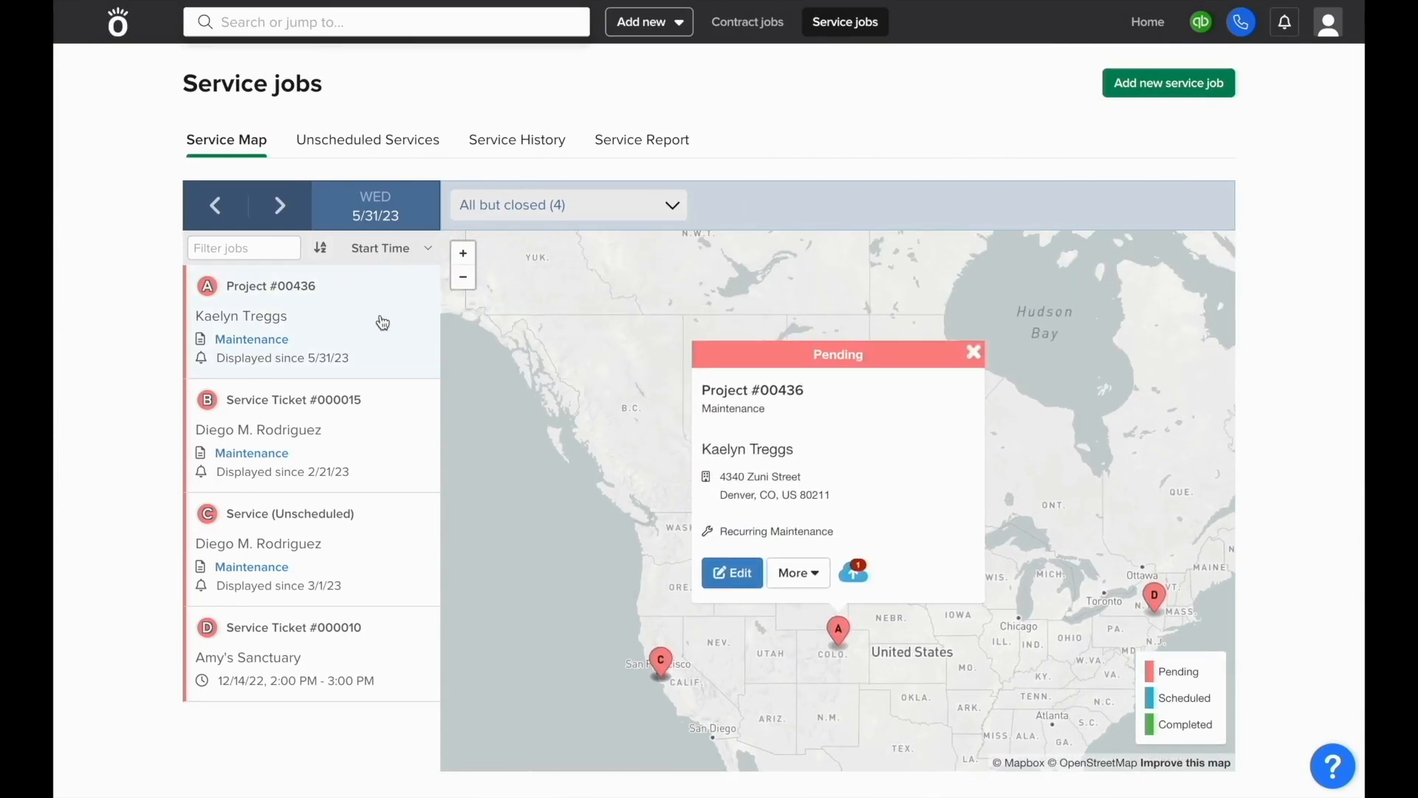
click(742, 567)
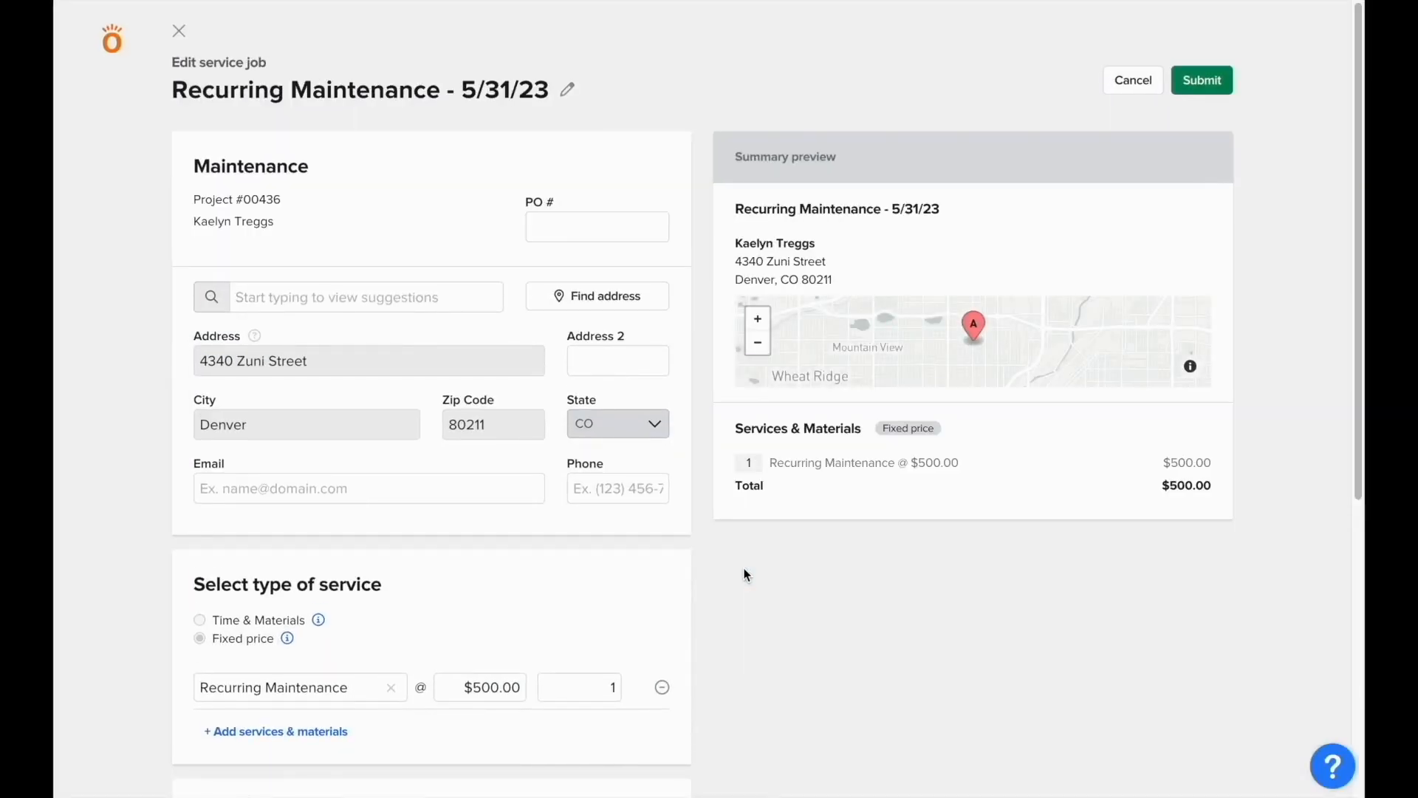
Step: Set the maintenance job's service date to 05/31/23
scroll(745, 574, down, 3)
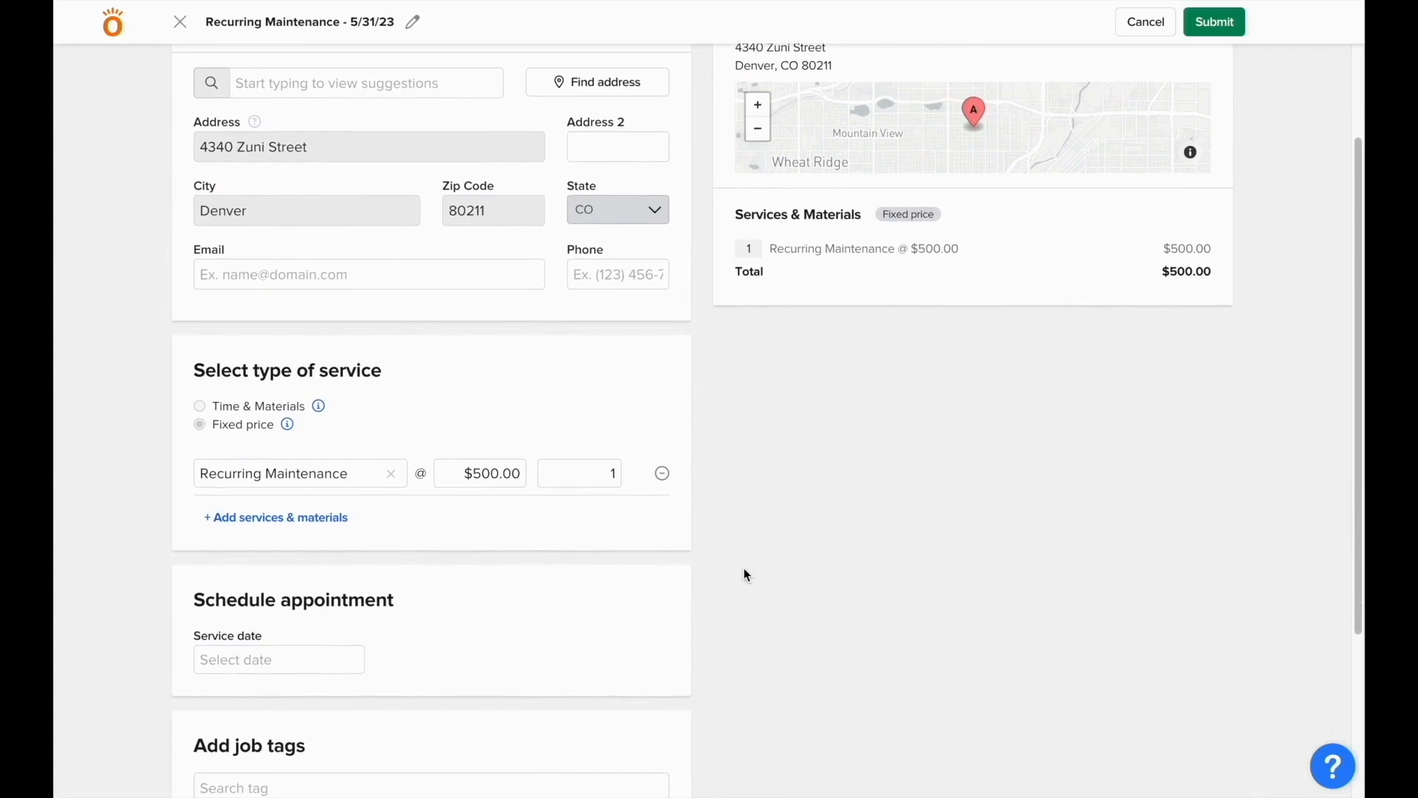
click(328, 656)
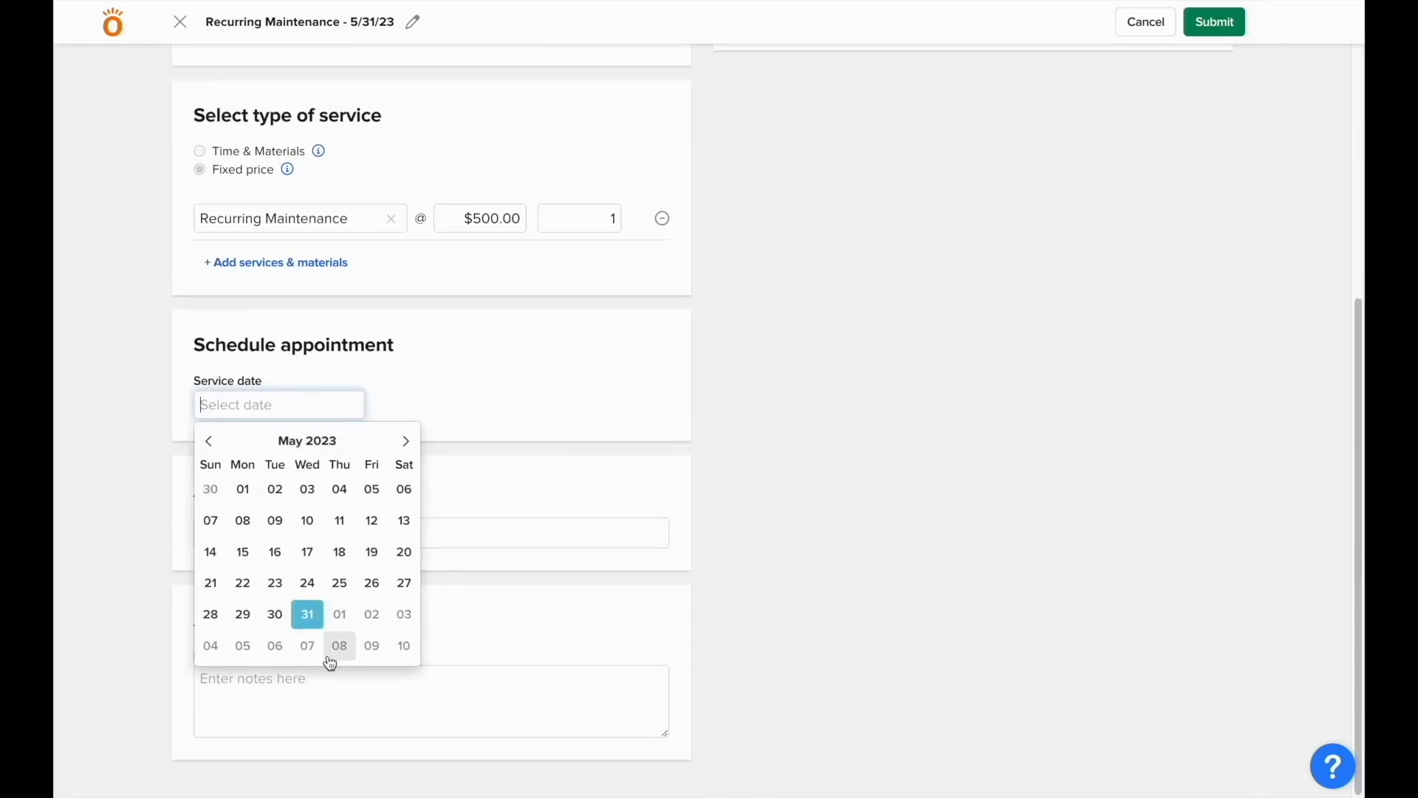
click(312, 616)
Step: Assign two crew members, set the 11 AM–1 PM time slot, and submit the job
scroll(431, 494, down, 3)
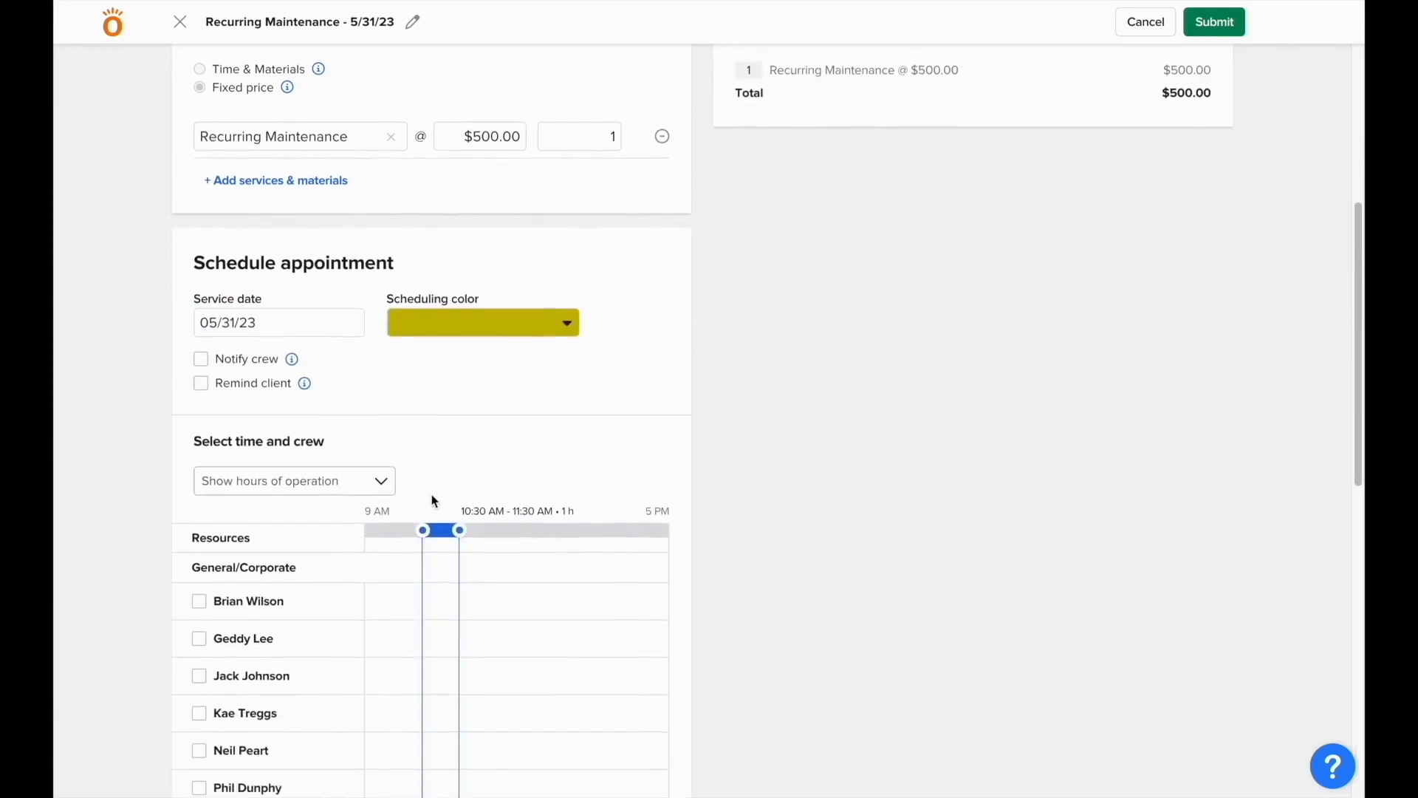
scroll(431, 501, down, 1)
click(214, 419)
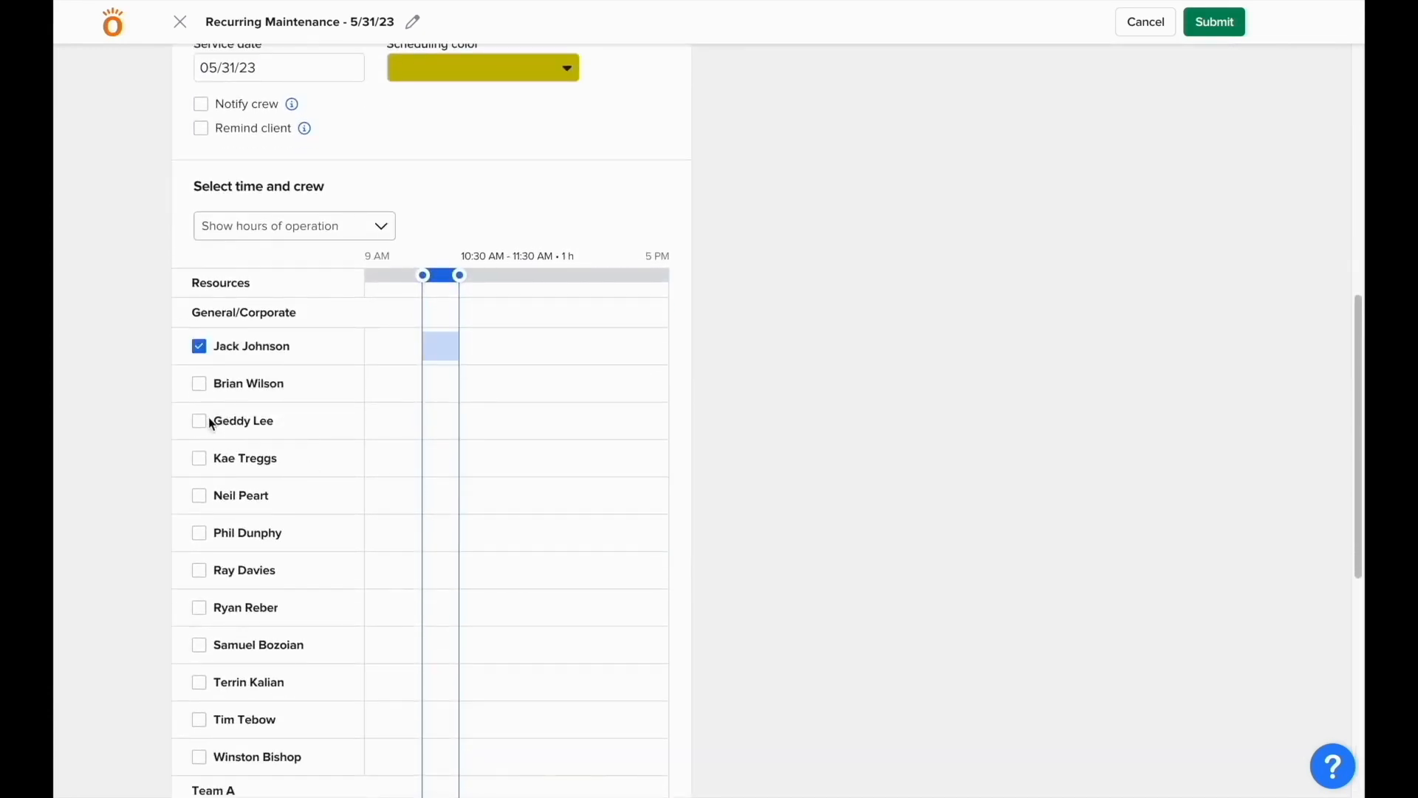
click(211, 419)
drag(441, 275, 520, 279)
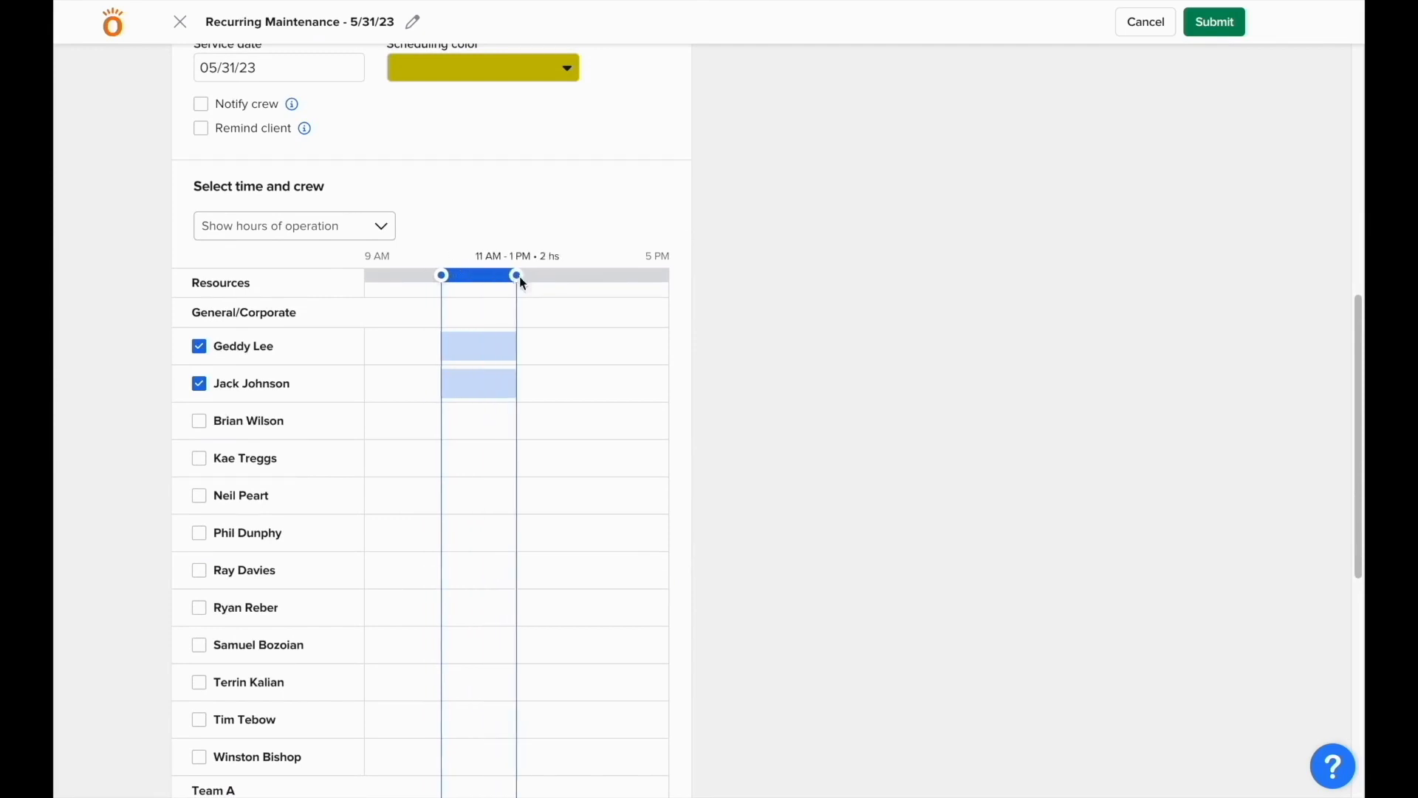
click(1205, 25)
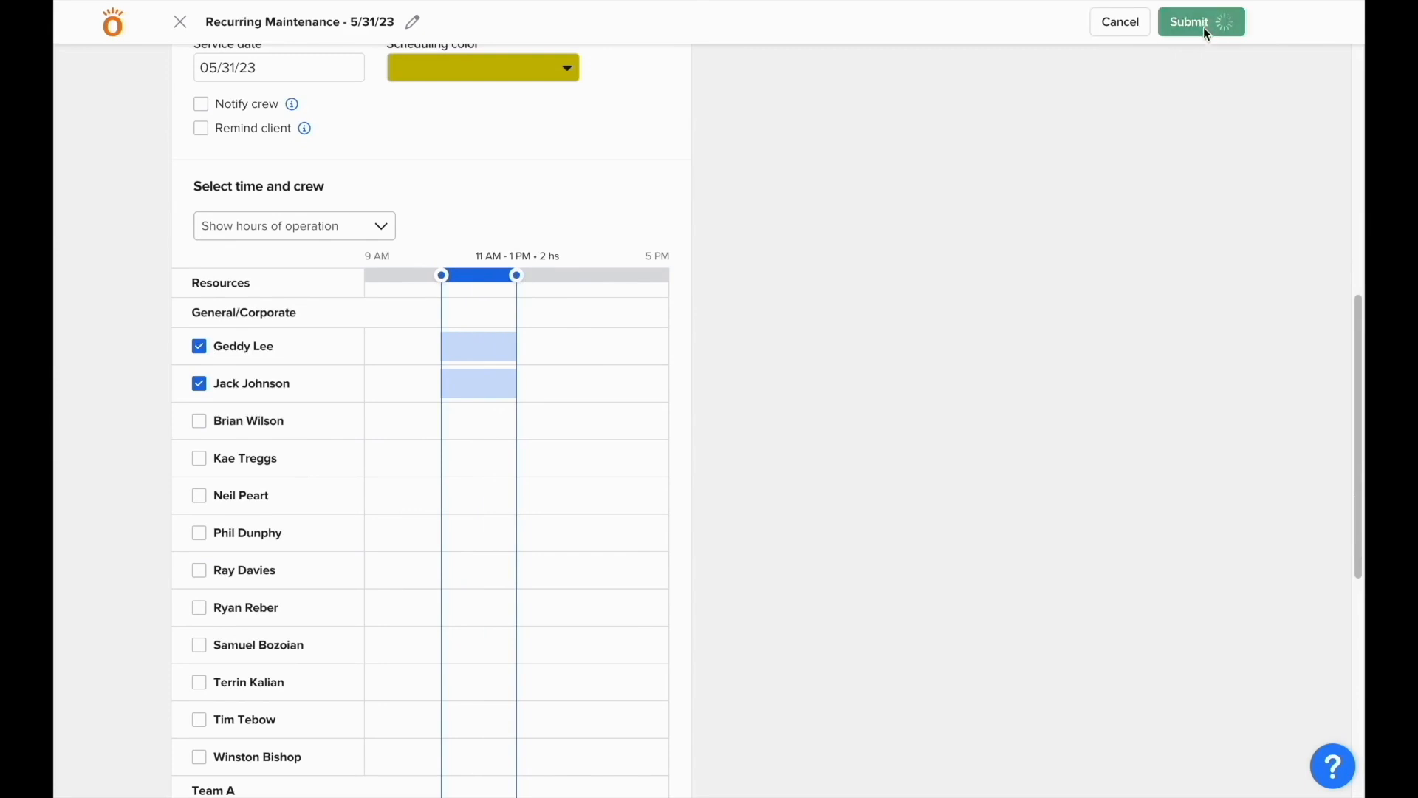
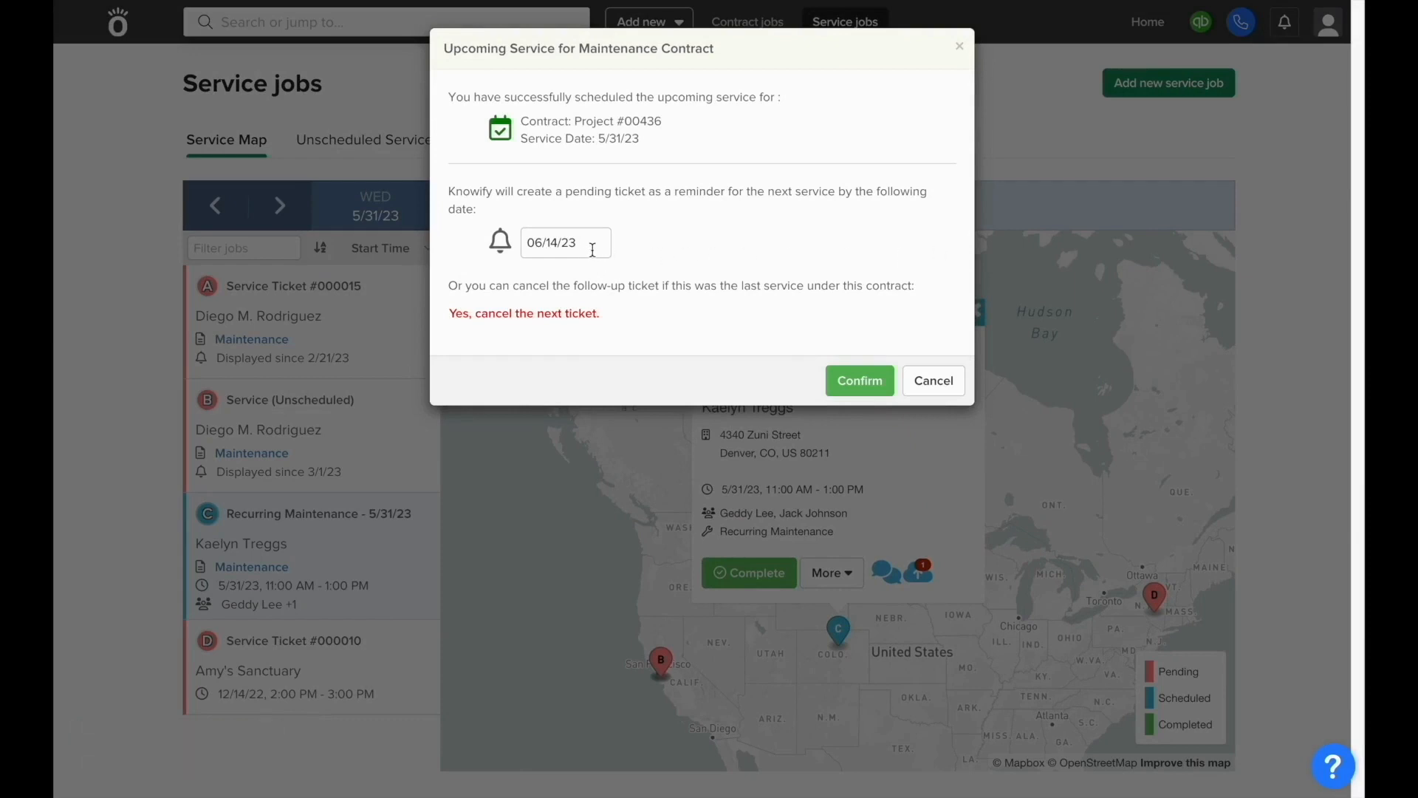
Step: Confirm the 06/14/23 follow-up service ticket and show the service map for Tuesday 6/13/23
click(859, 383)
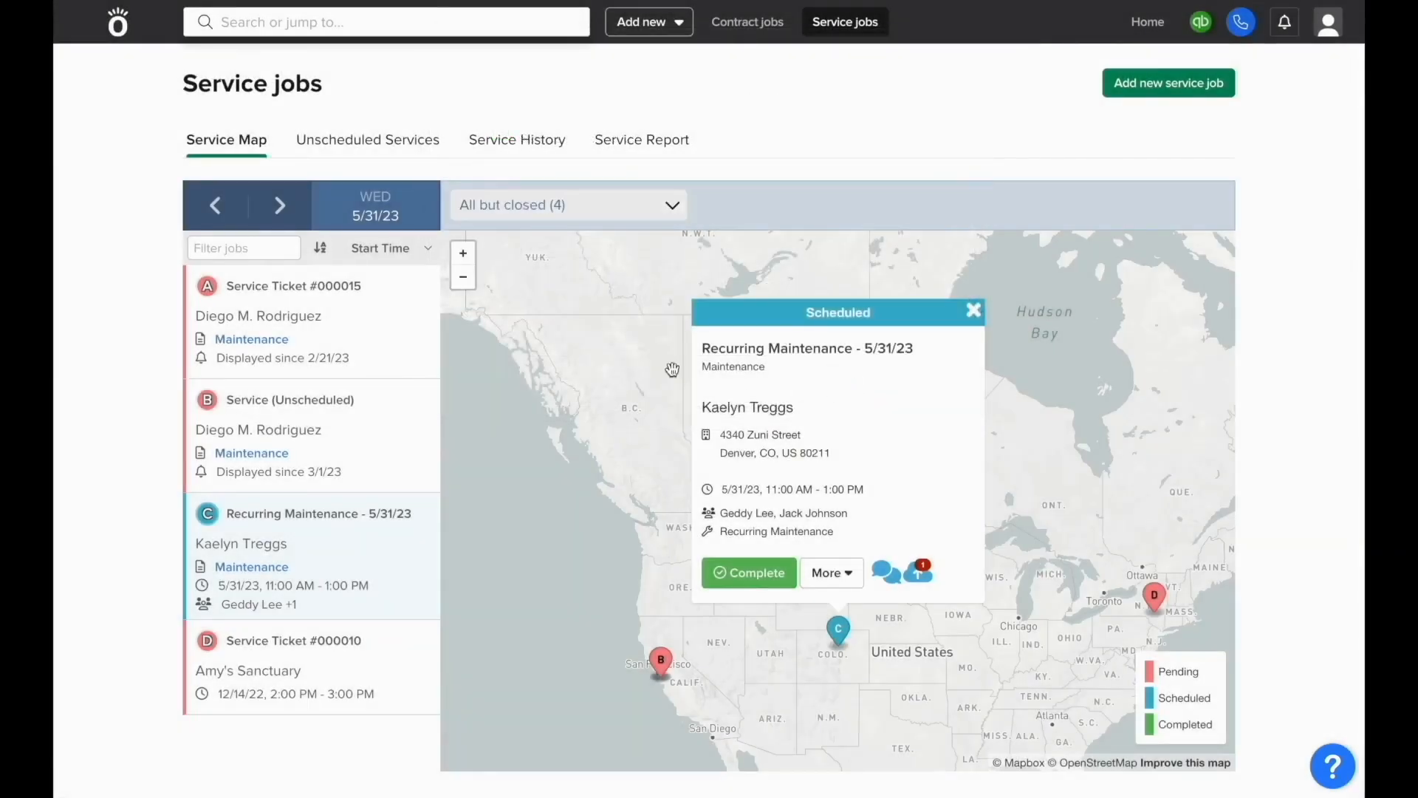
click(382, 227)
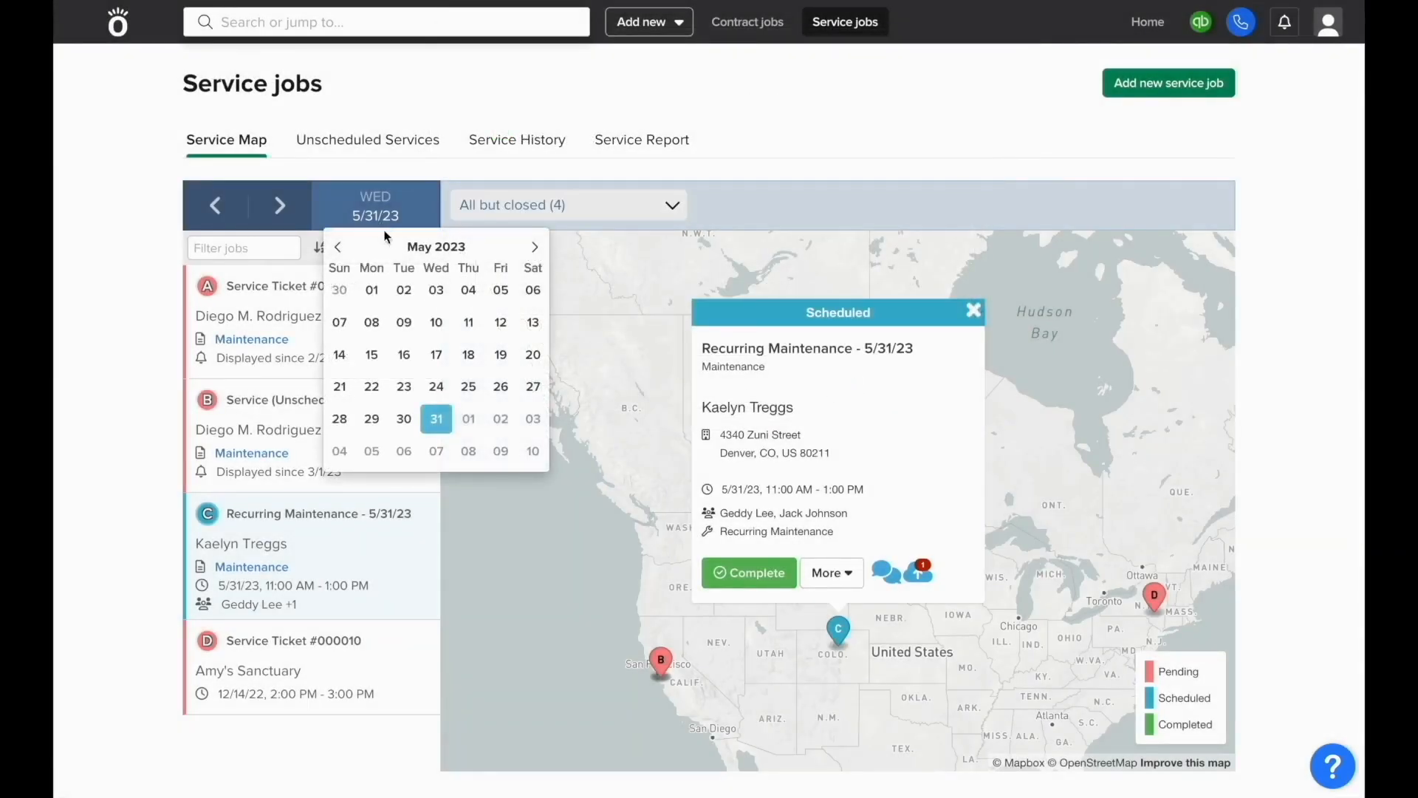
click(534, 248)
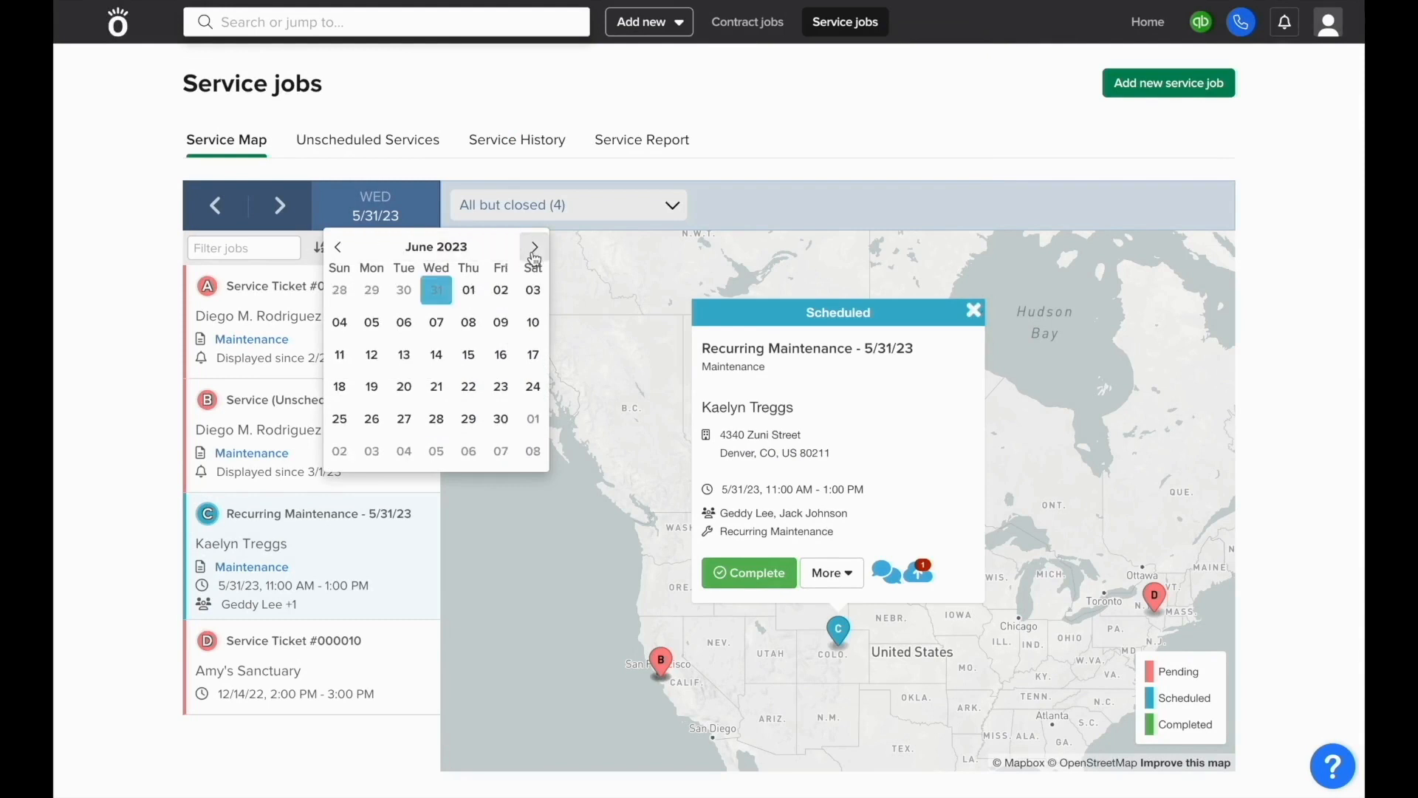
click(405, 356)
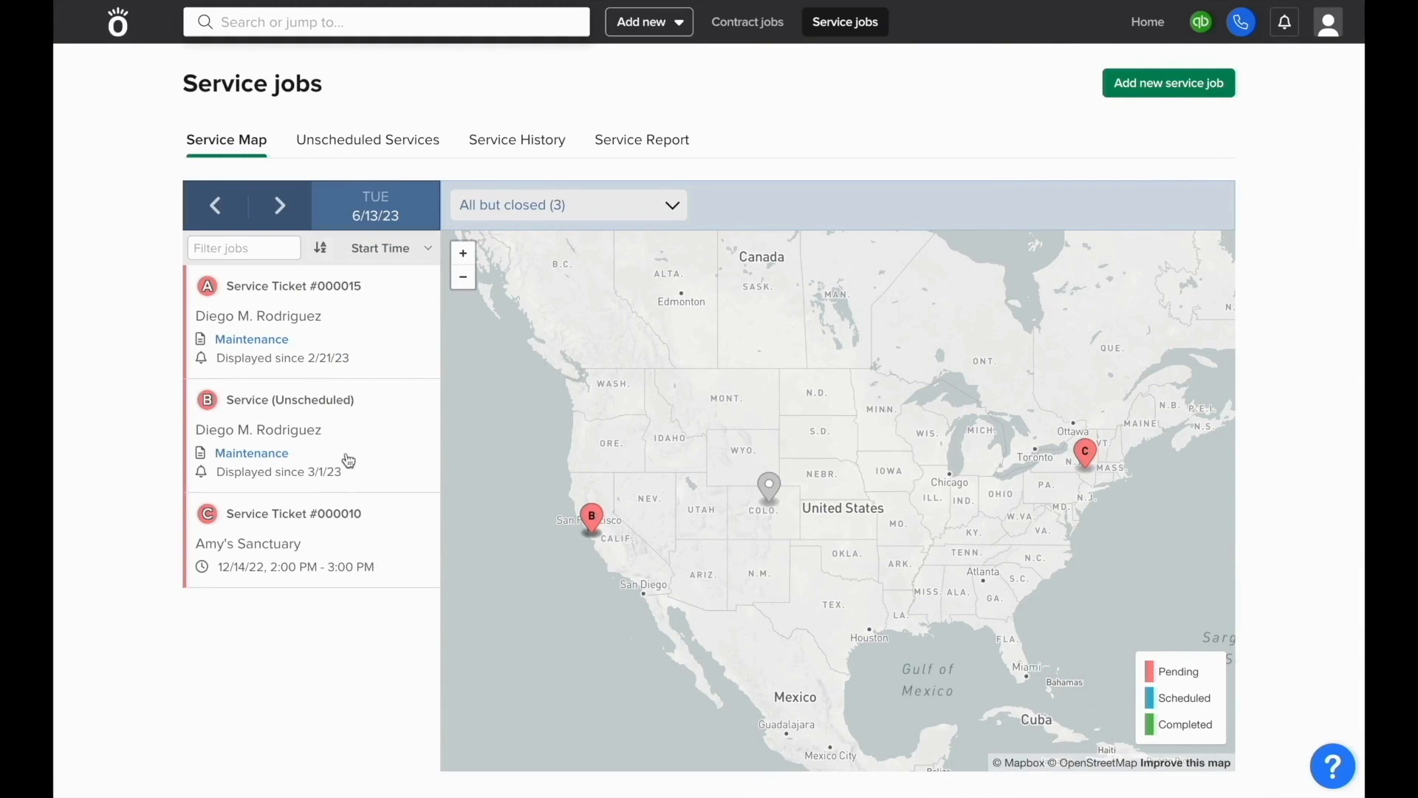
Step: Check the pending 6/14/23 maintenance ticket's details, leaving its edit form without saving
click(292, 208)
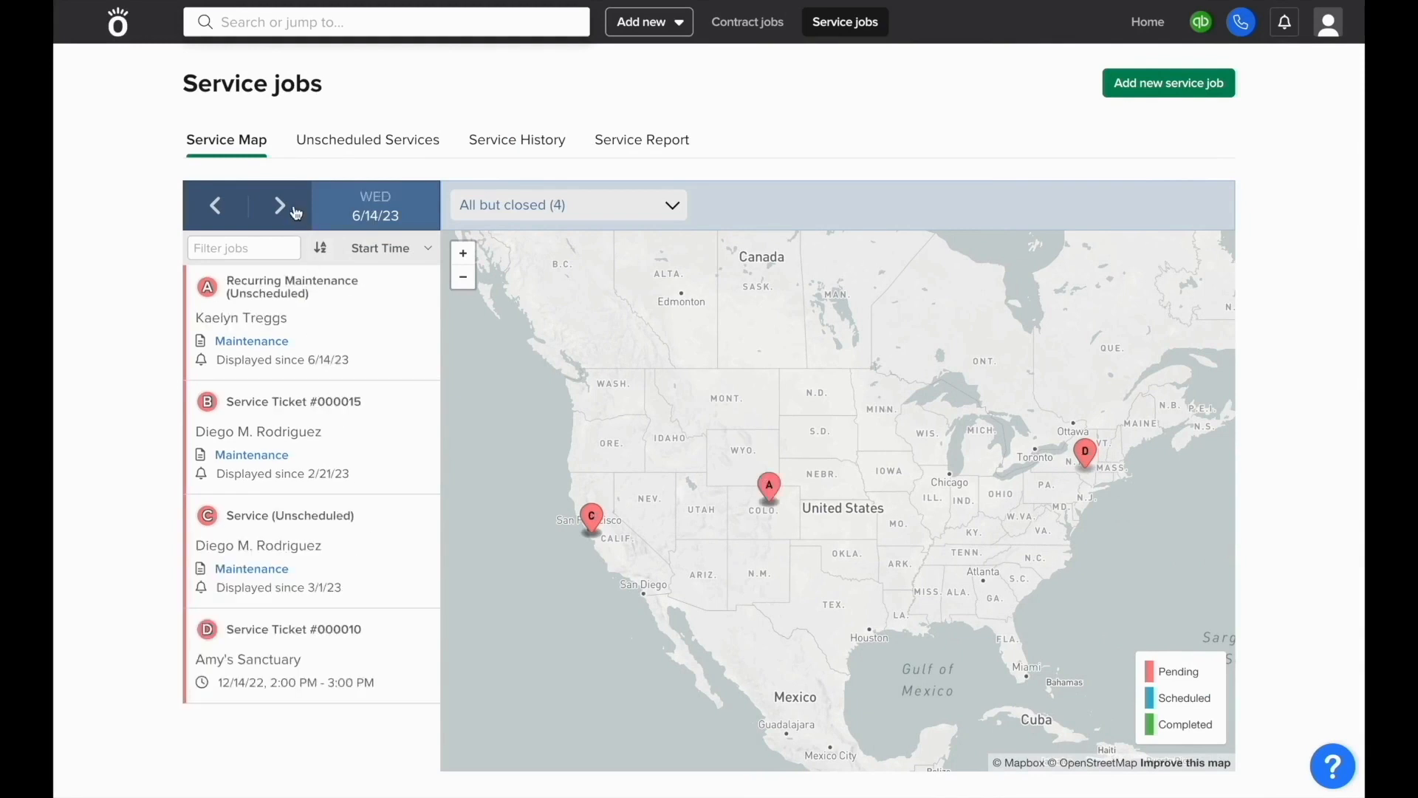
click(297, 303)
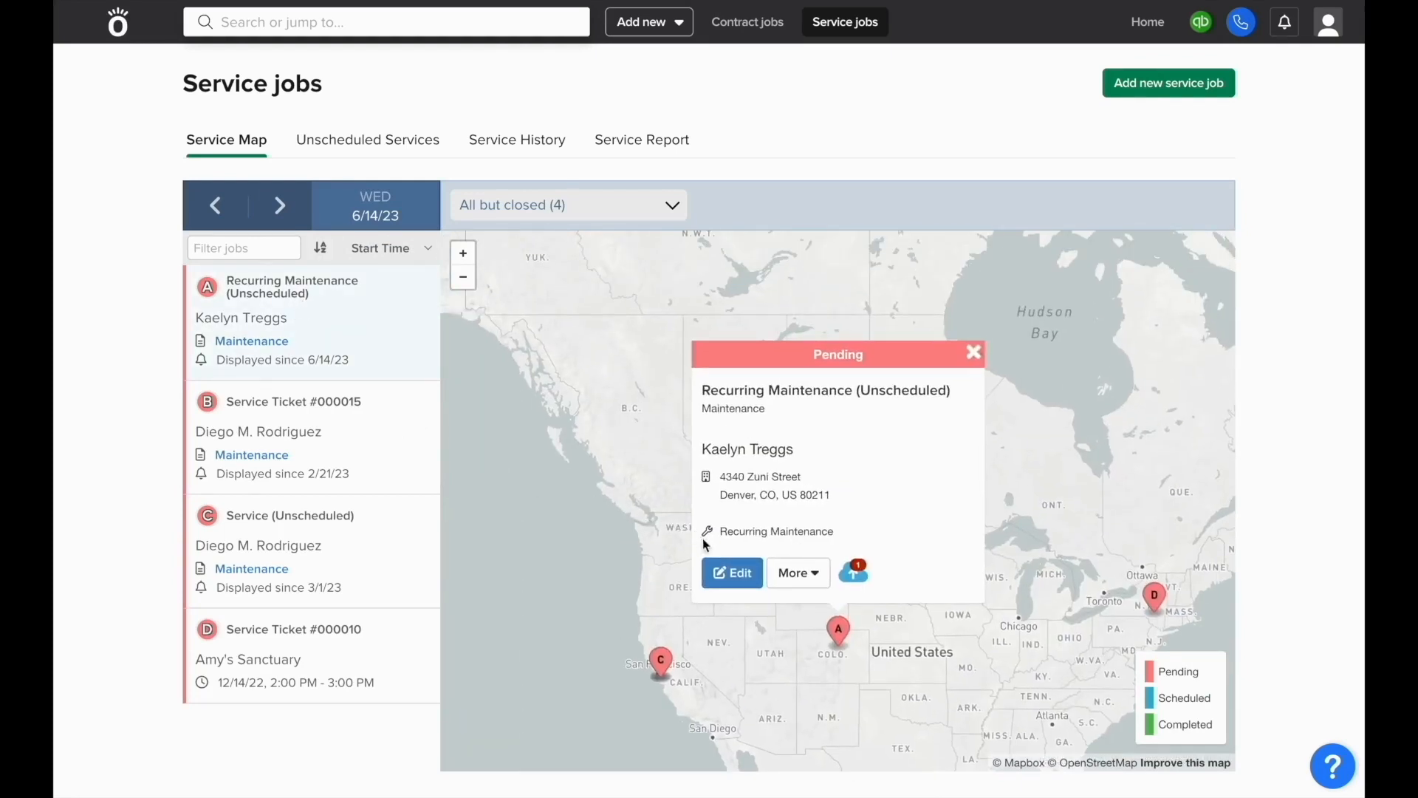
click(734, 571)
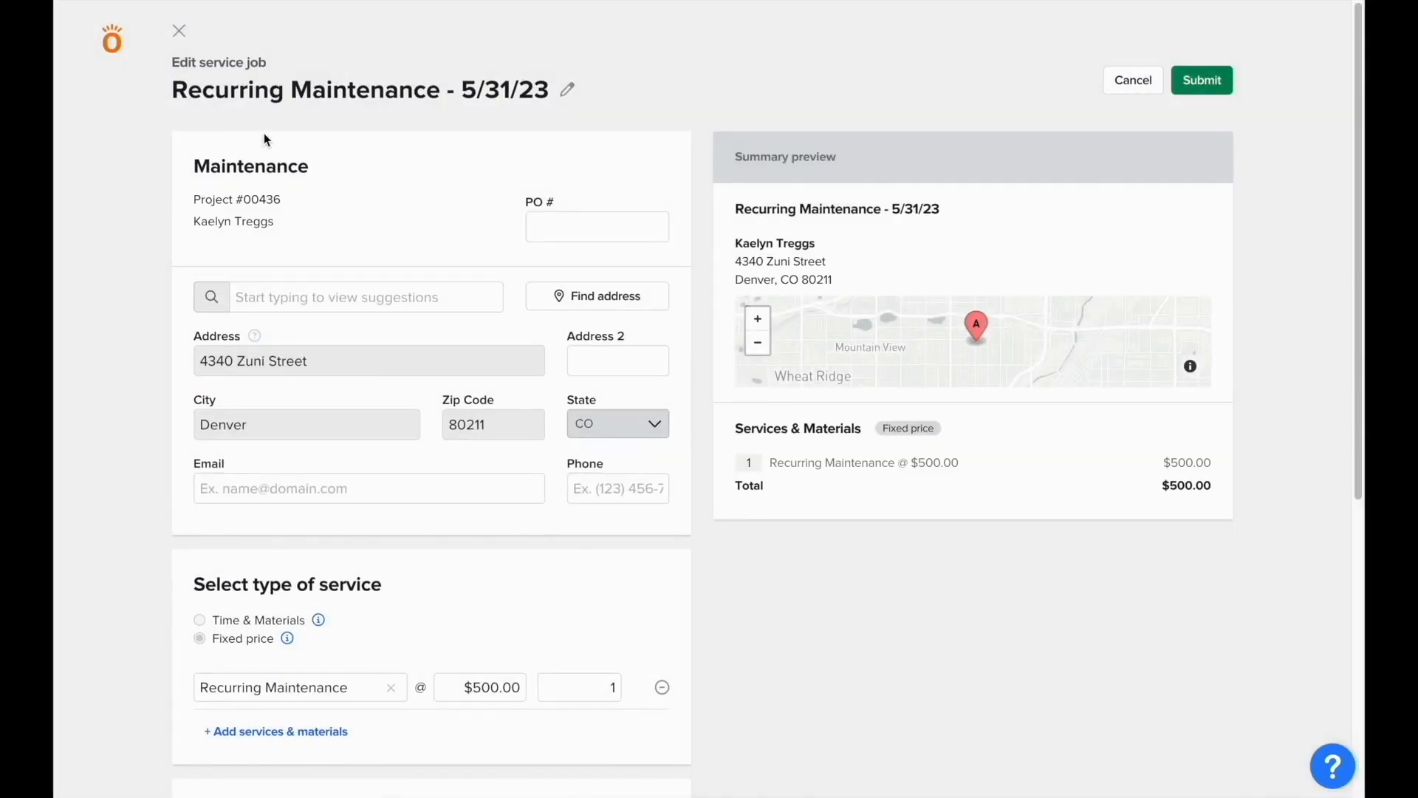
click(181, 31)
click(813, 444)
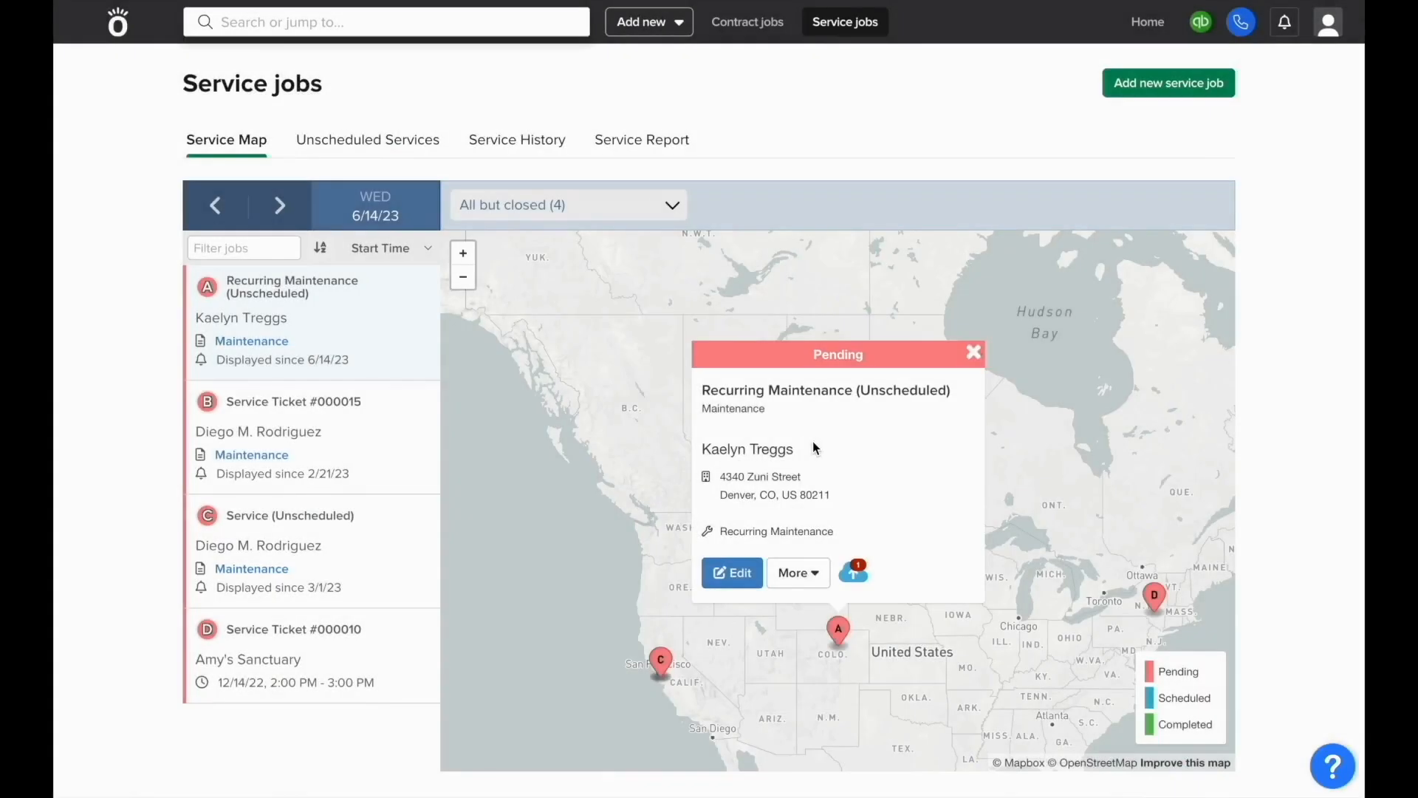
Step: Return the service map to May 31, 2023 and show the Recurring Maintenance - 5/31/23 job
click(377, 216)
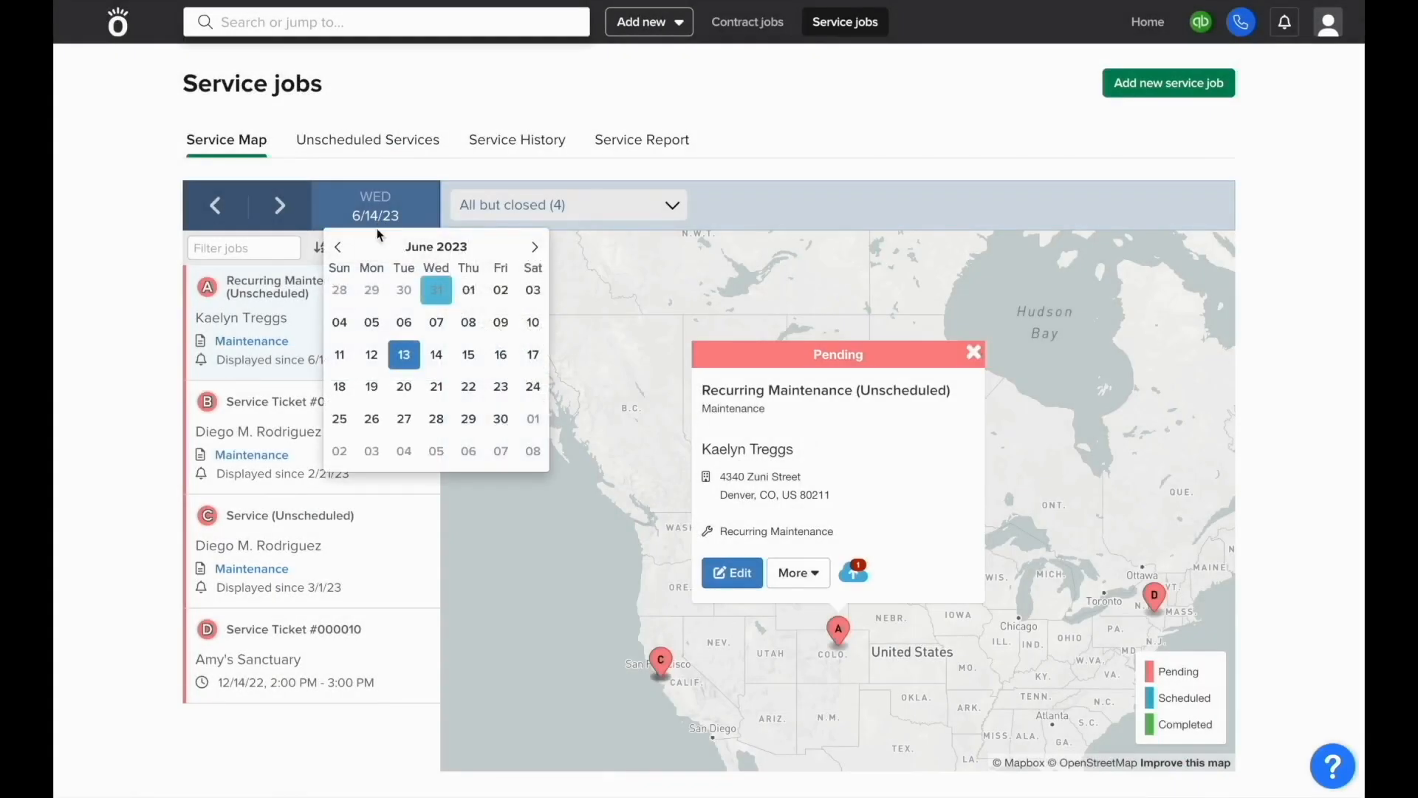
click(344, 252)
click(437, 419)
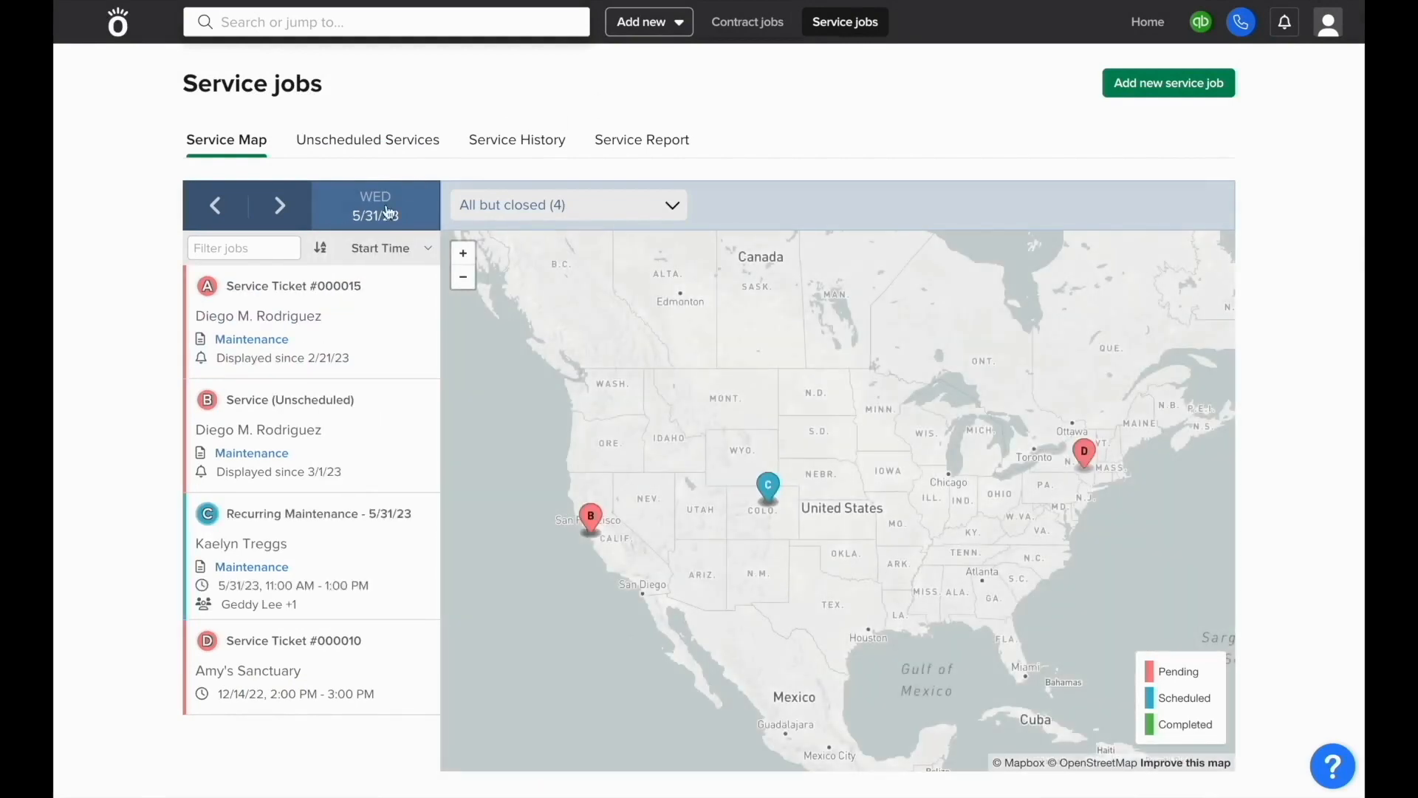
click(331, 565)
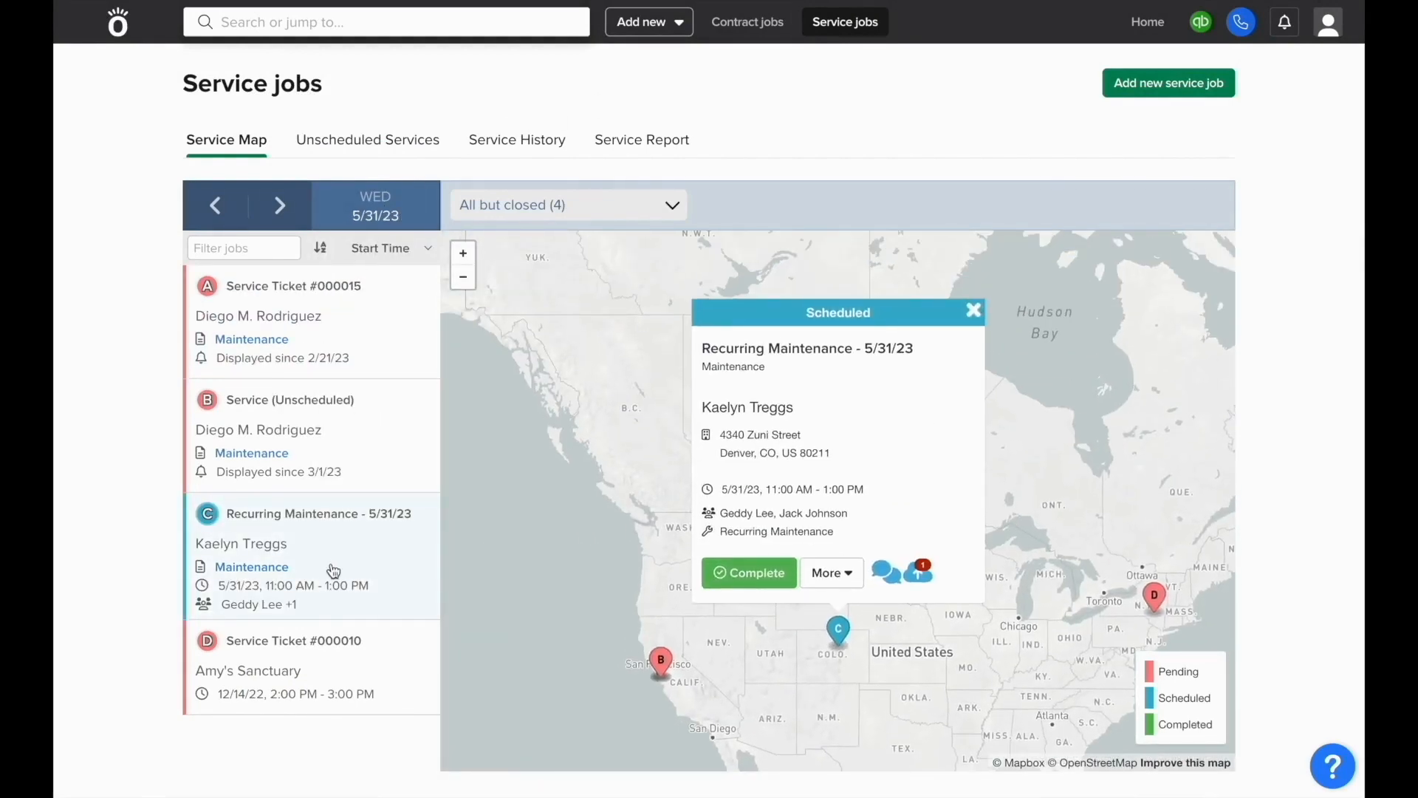
Step: Mark the 5/31/23 maintenance visit Completed and finalize its $500.00 invoice to QuickBooks
click(768, 573)
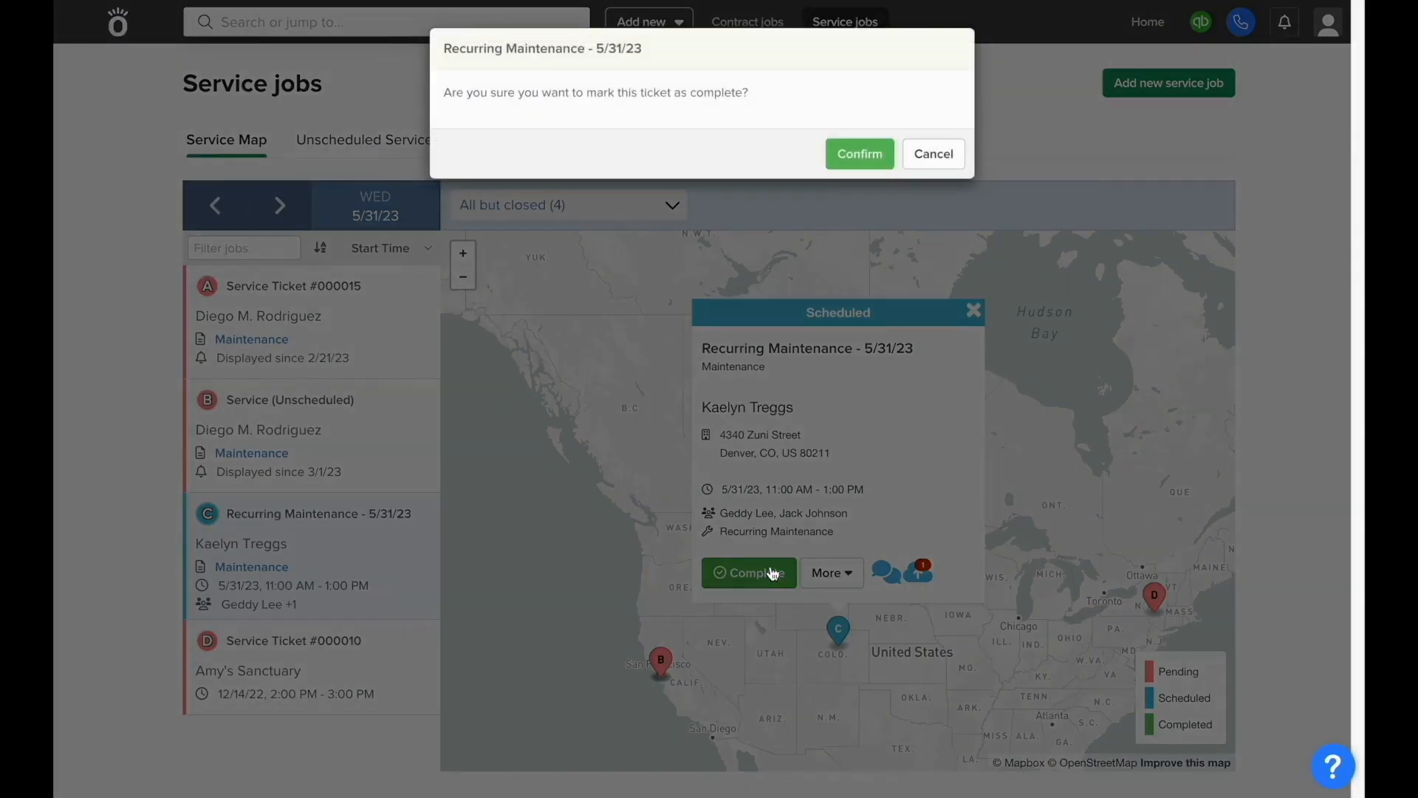
click(857, 158)
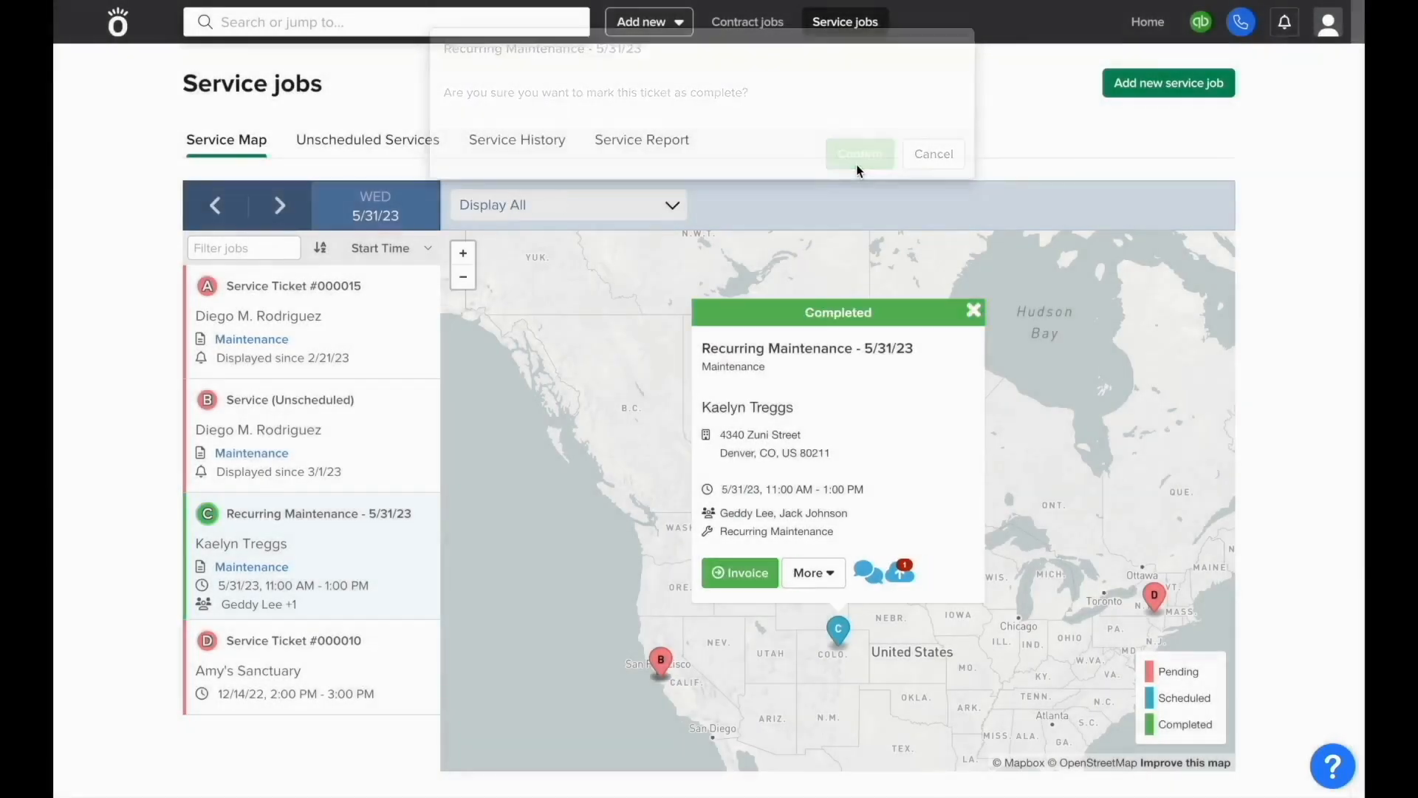
click(761, 568)
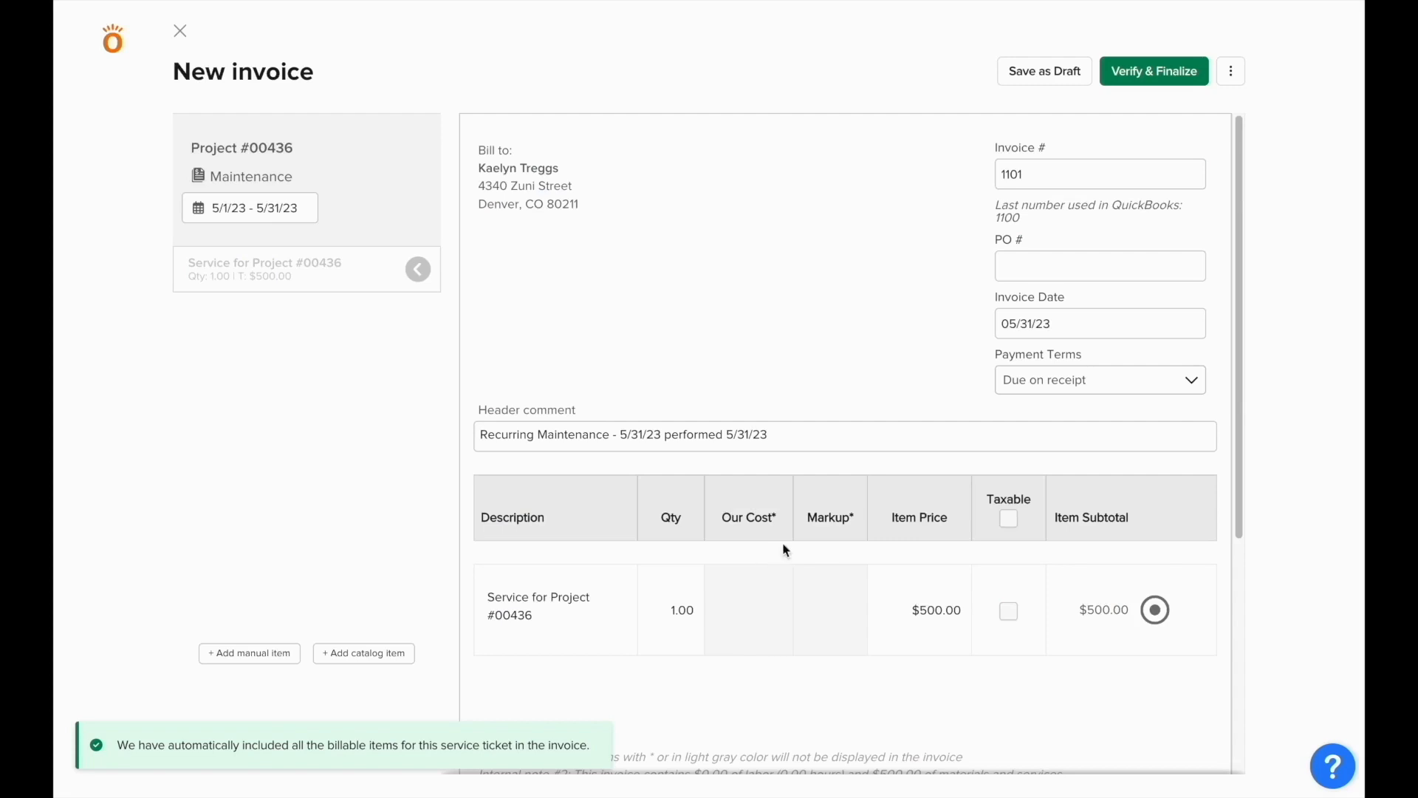
click(1139, 88)
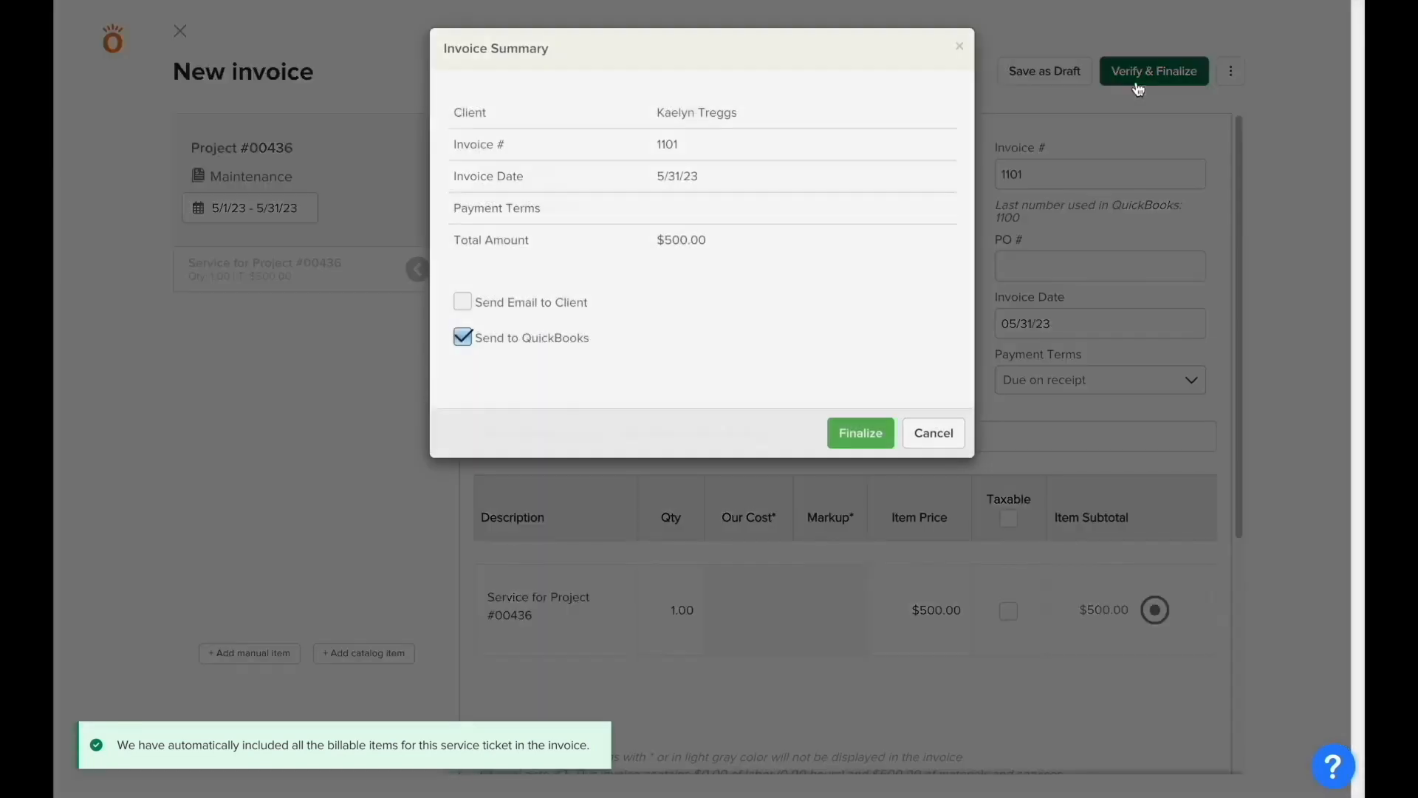
click(876, 439)
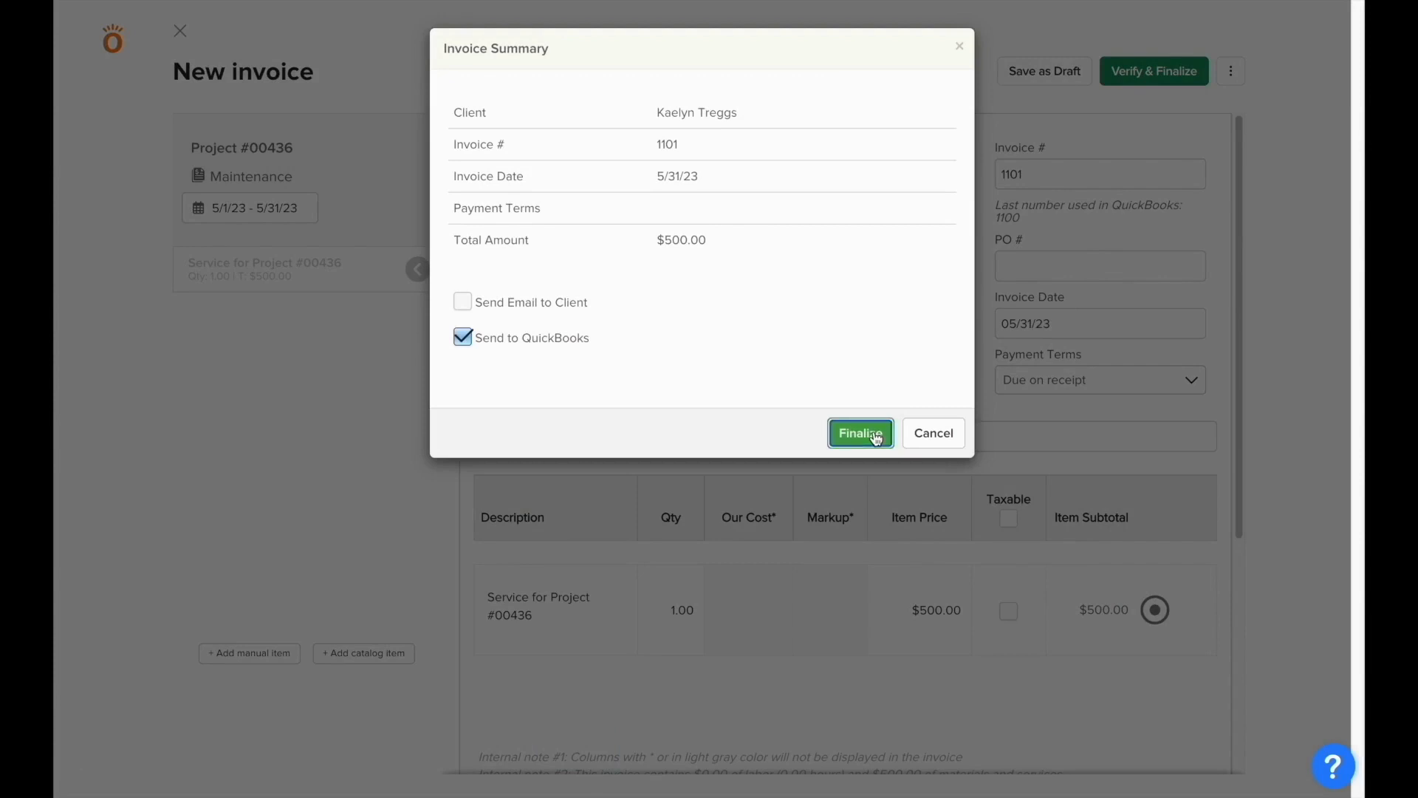